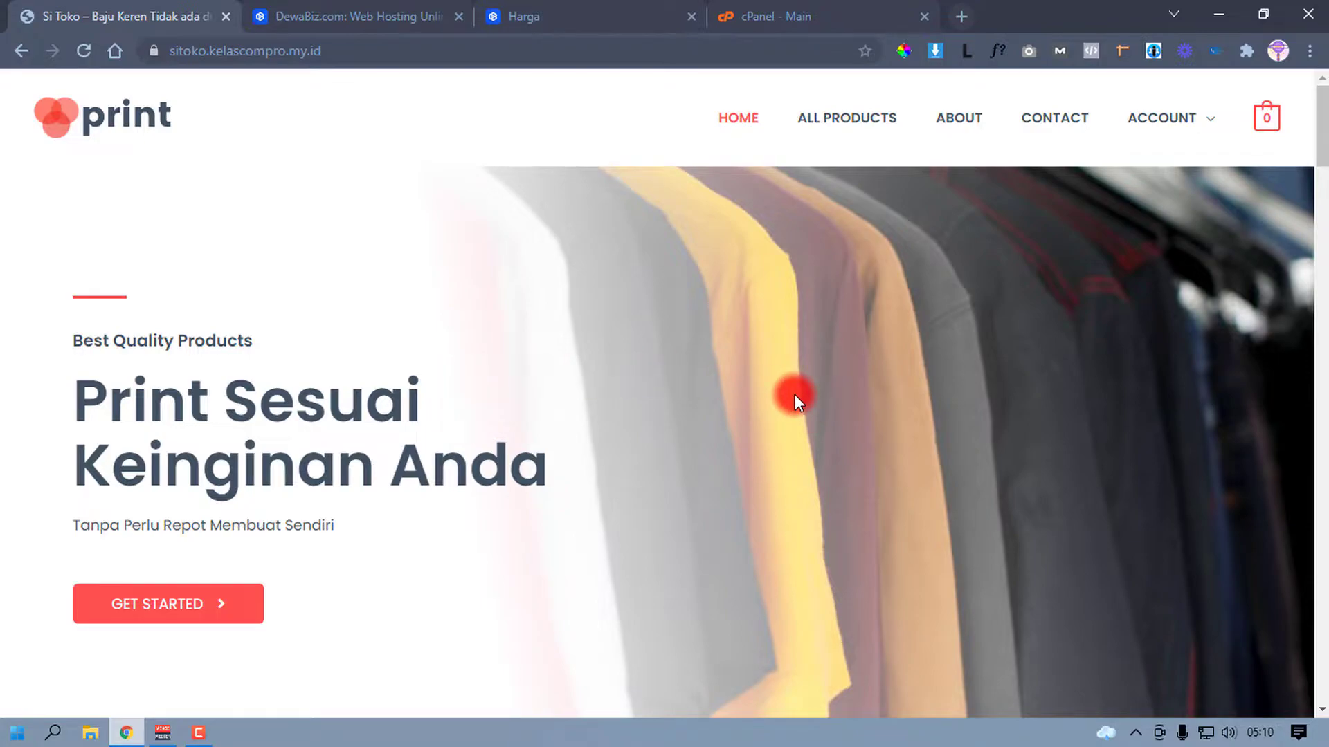
Step: Examine the sample store's homepage, from the banner and featured products to the client reviews and footer
scroll(796, 388, down, 5)
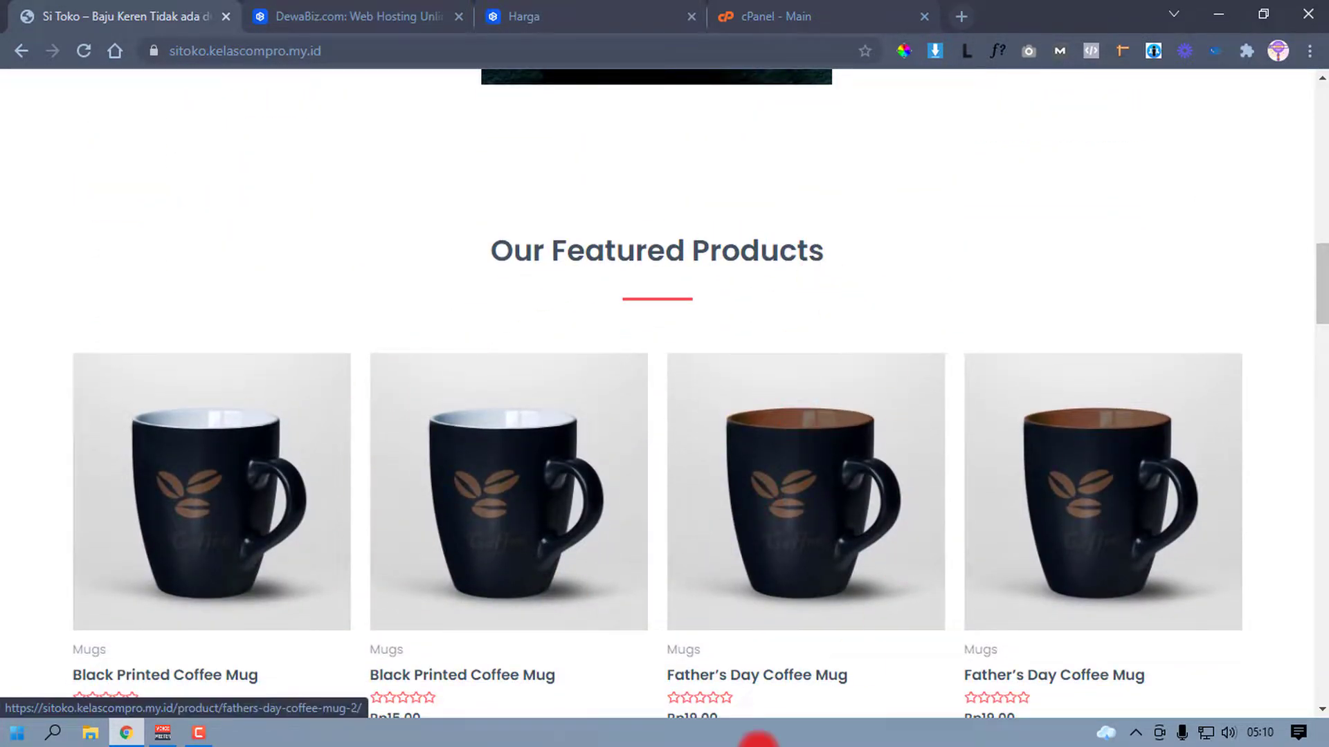
scroll(713, 446, down, 7)
scroll(704, 438, down, 20)
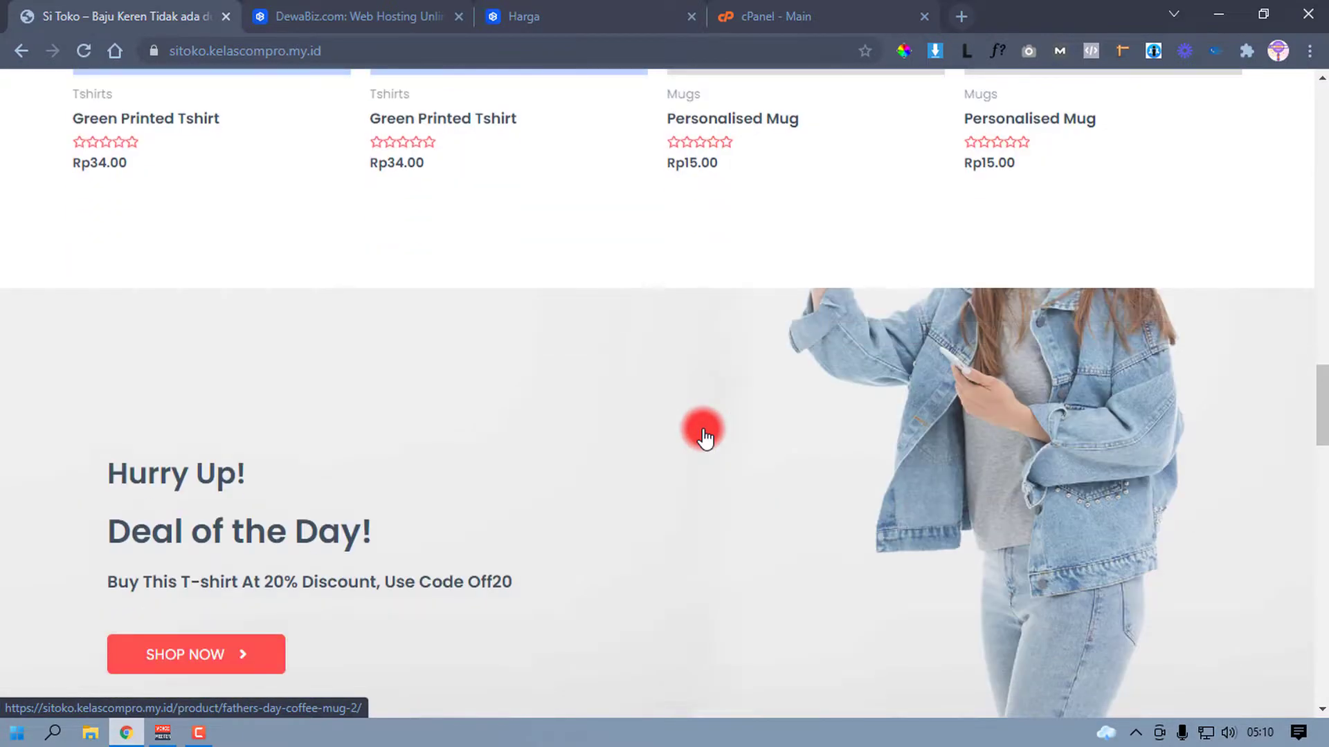
scroll(704, 438, down, 13)
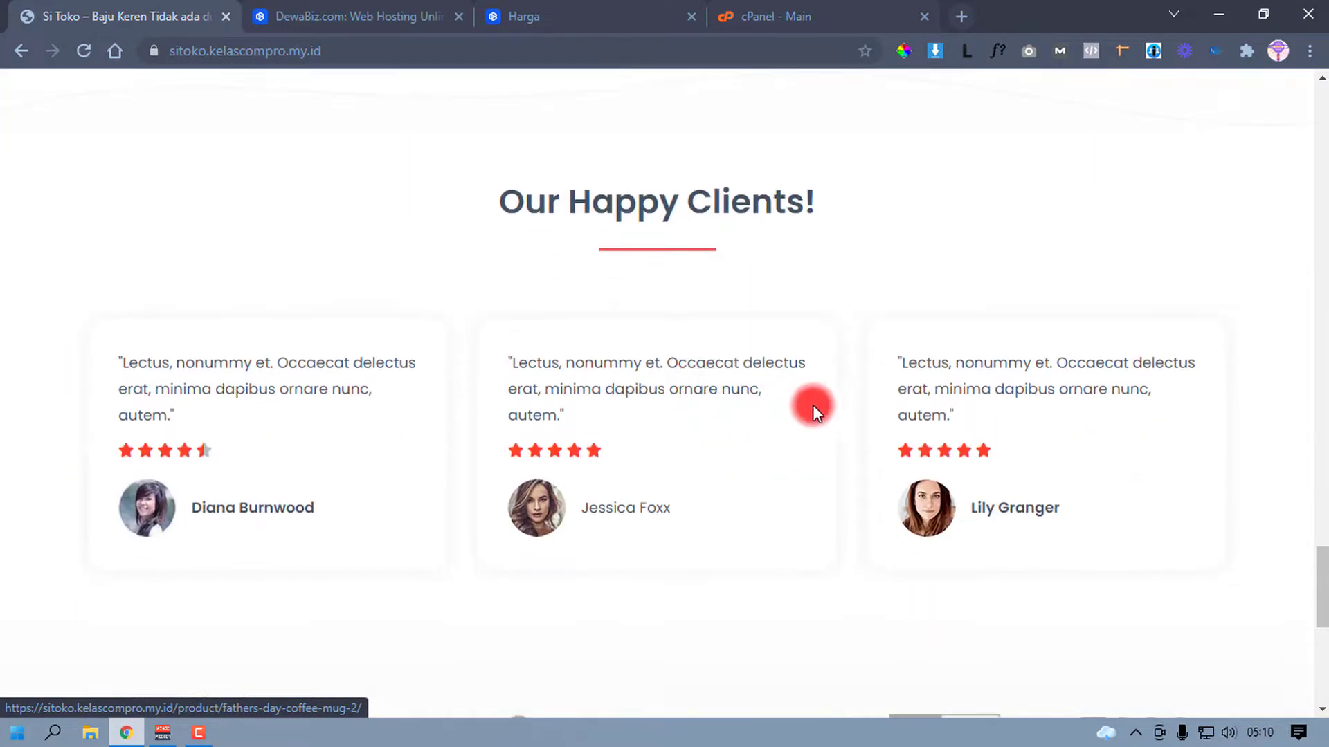
scroll(833, 421, up, 20)
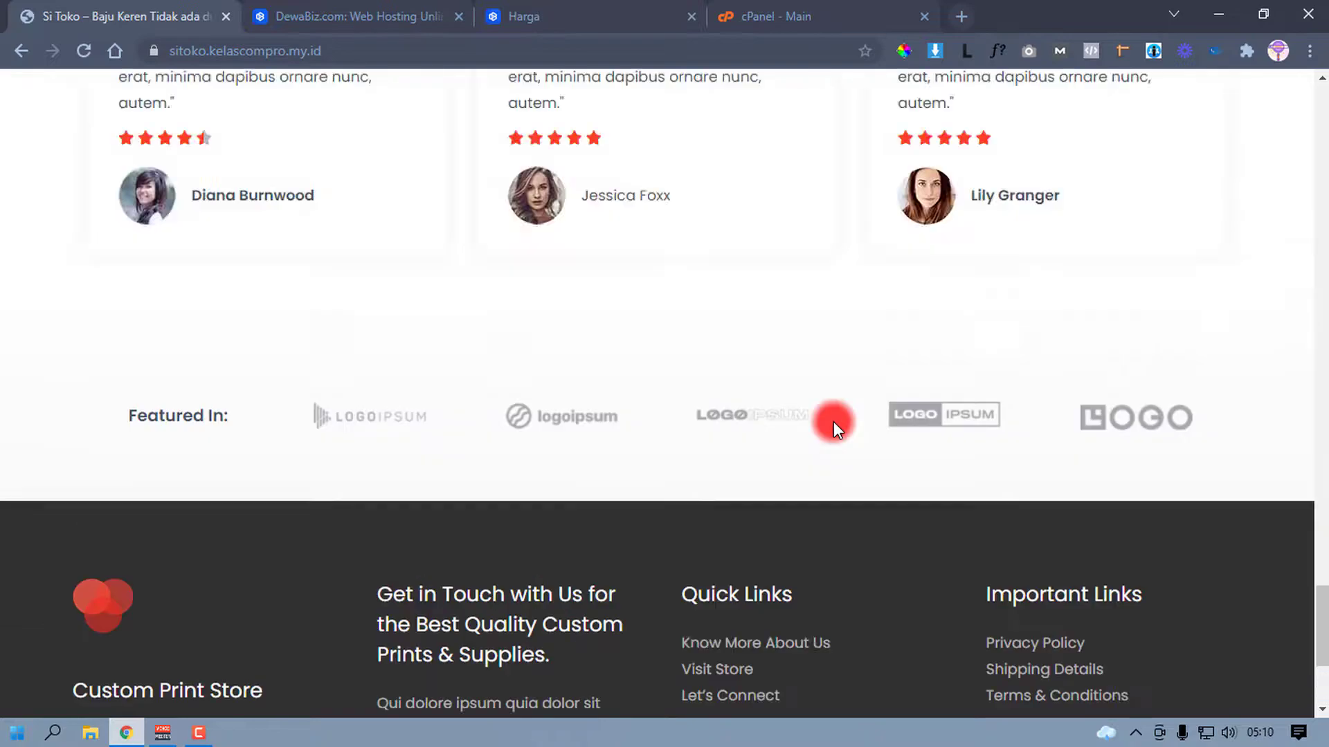
scroll(833, 422, up, 15)
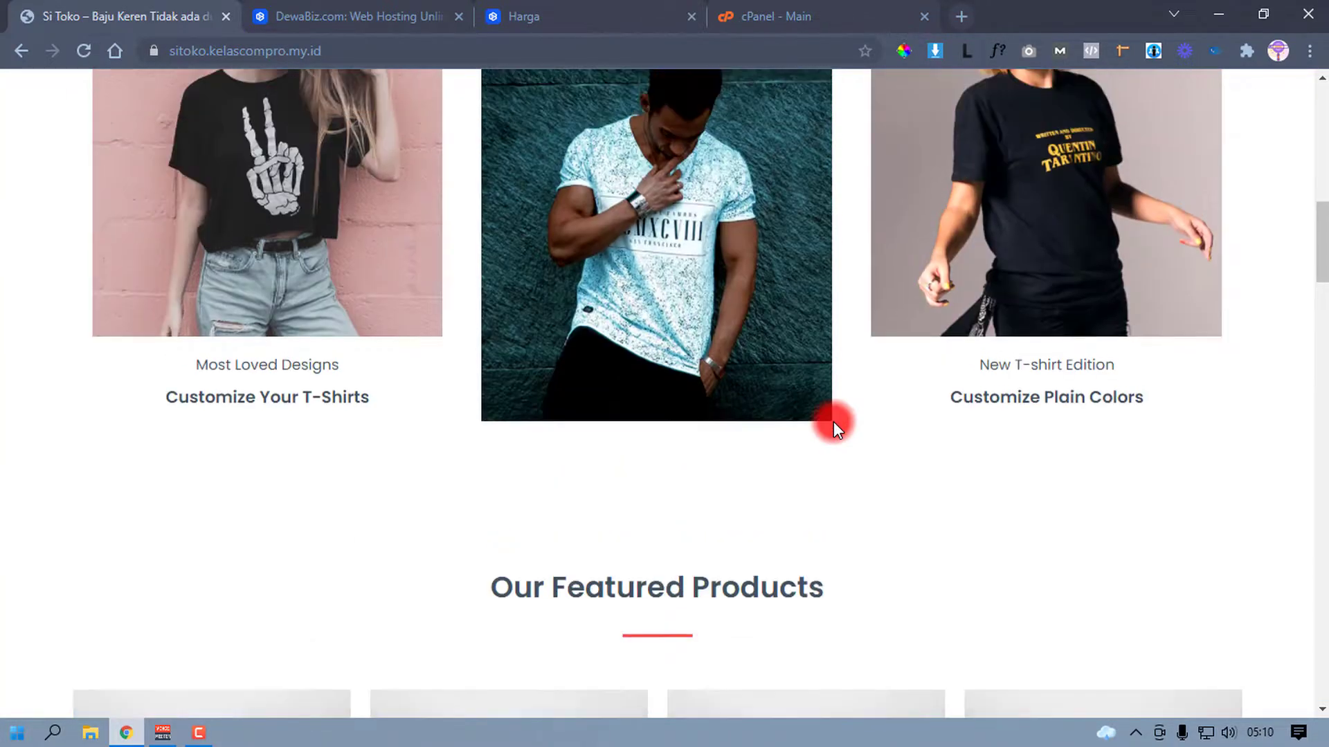
scroll(845, 430, down, 15)
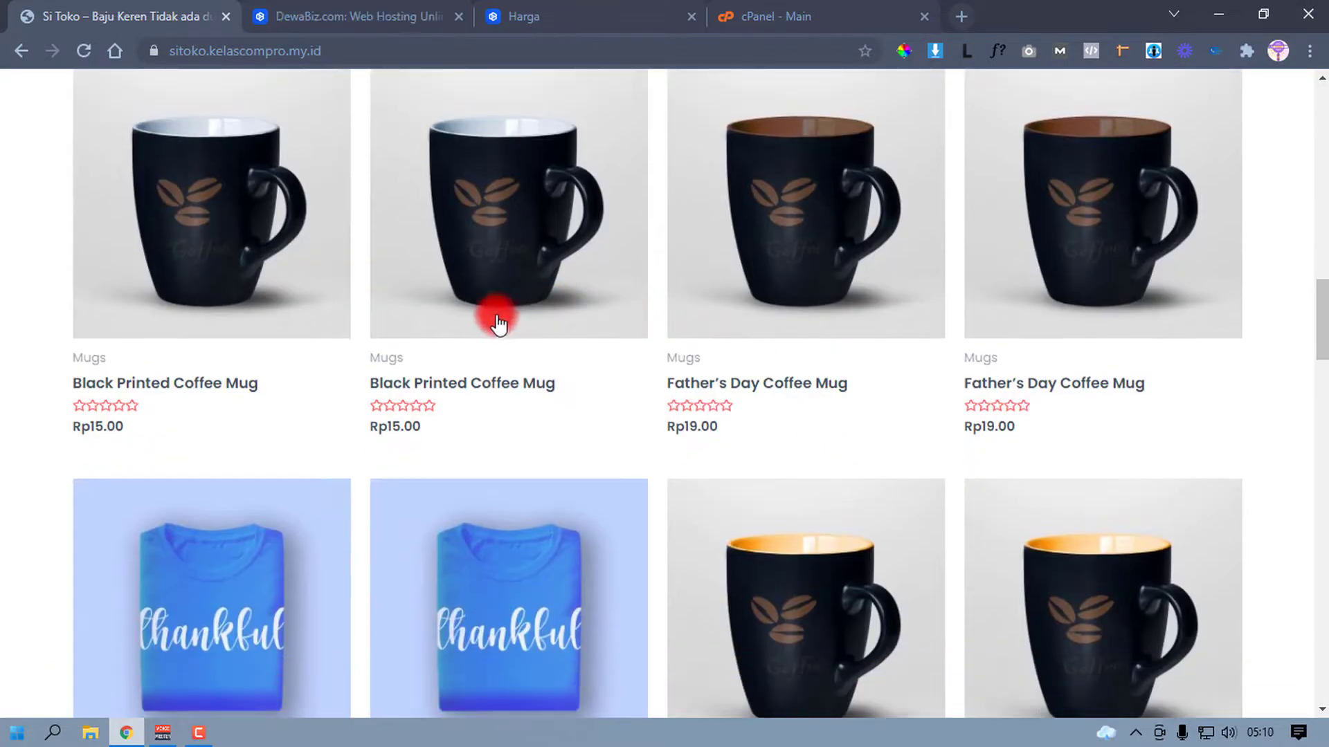
Step: Open the second Black Printed Coffee Mug among the featured products and add one to the cart
click(454, 257)
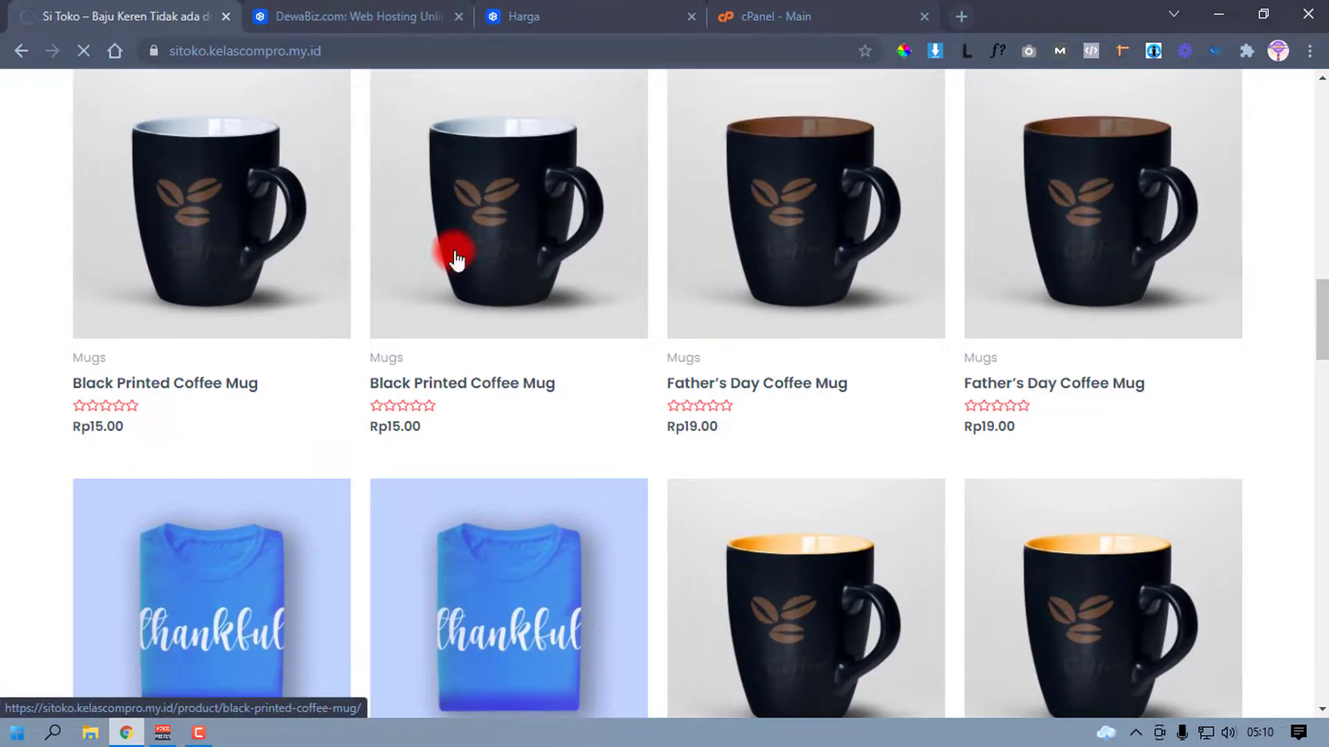
scroll(474, 245, down, 3)
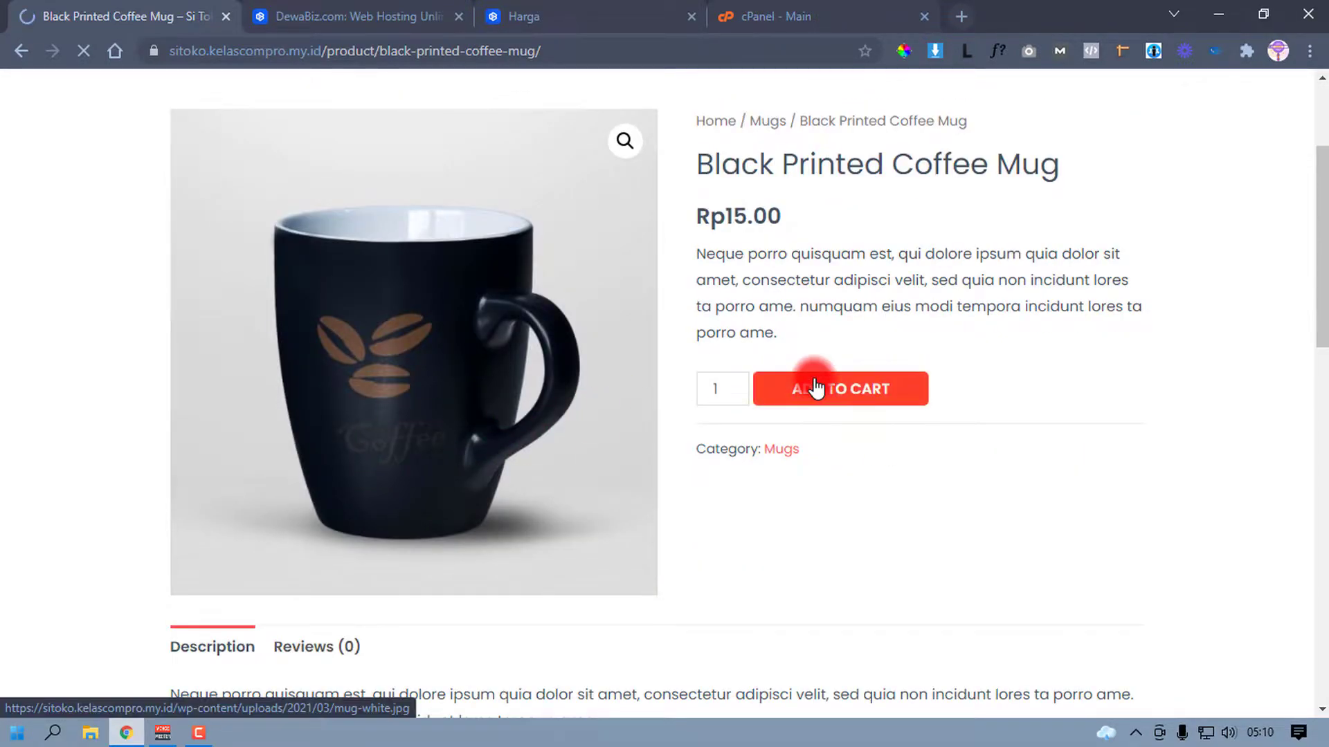
click(816, 388)
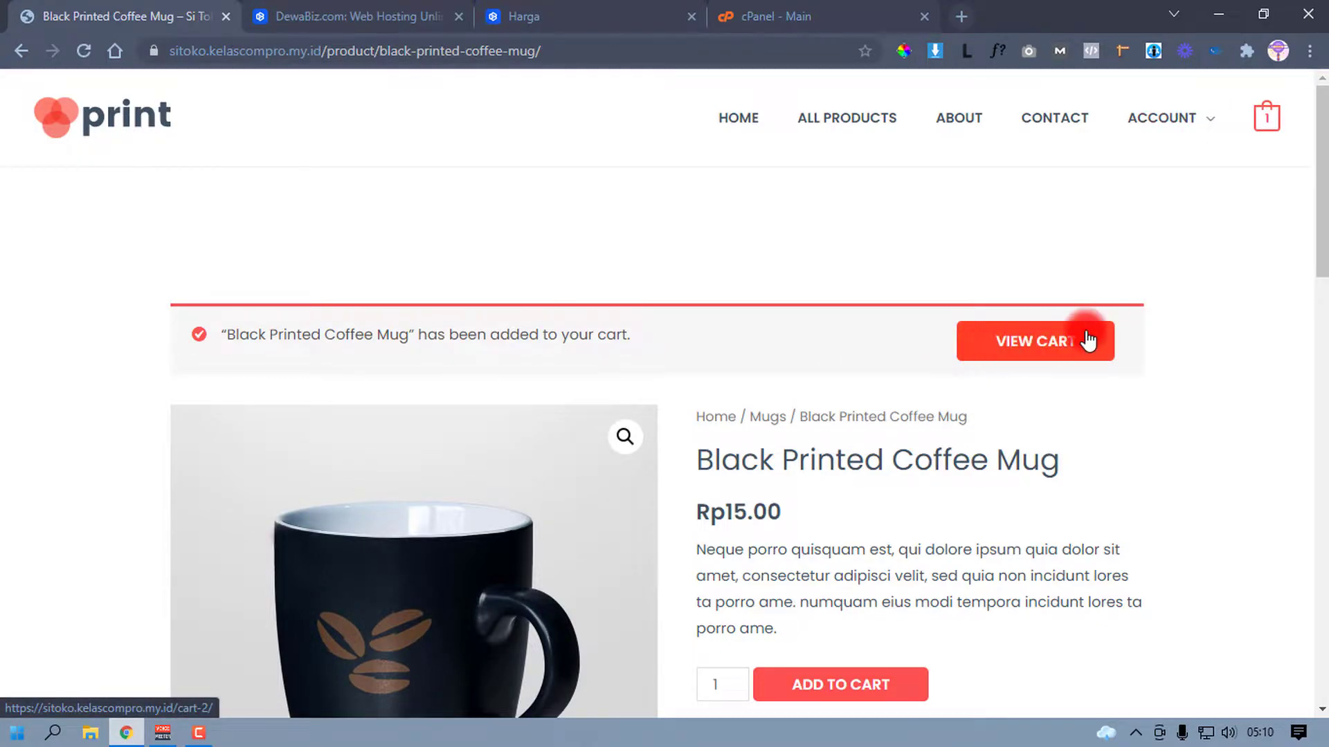
Step: Proceed from the cart preview to the checkout for the coffee mug
mouse_move(1163, 117)
mouse_move(1256, 115)
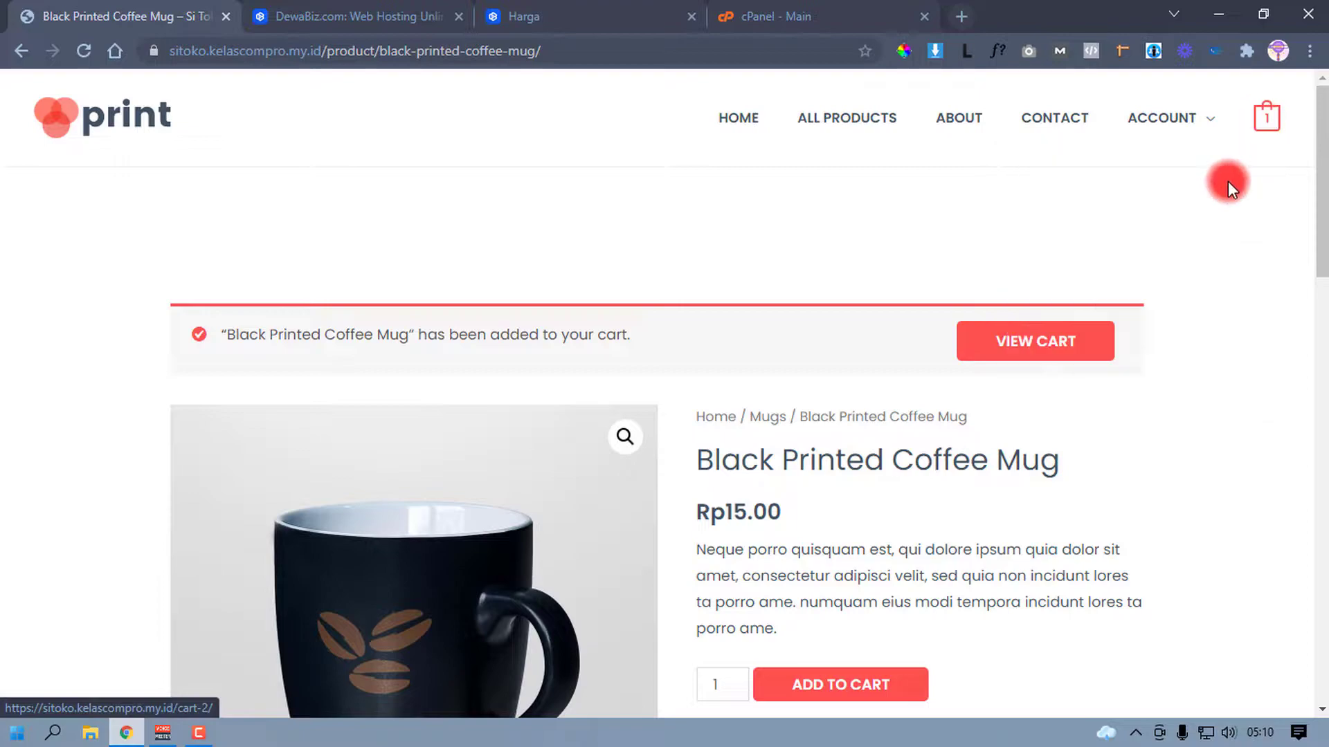
click(1149, 374)
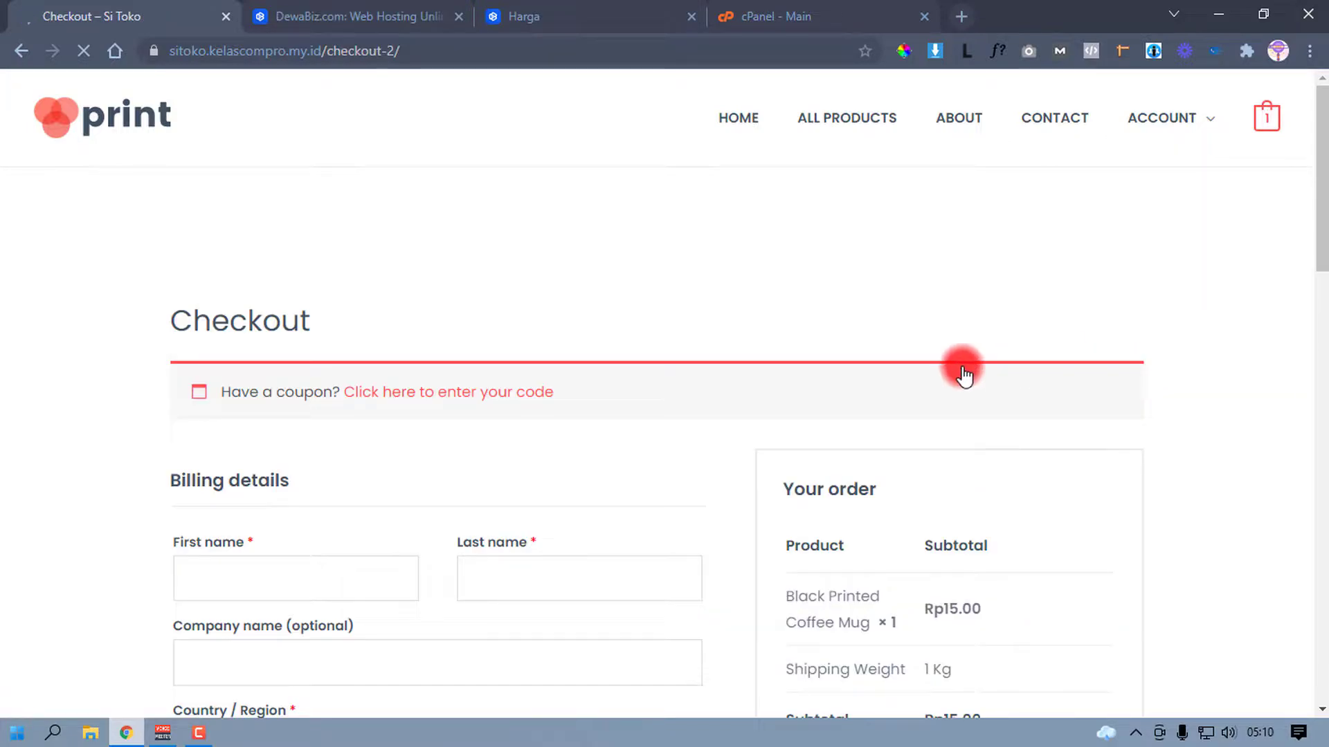
Step: Fill in the billing details with the saved customer profile and choose the customer's district
scroll(831, 381, down, 4)
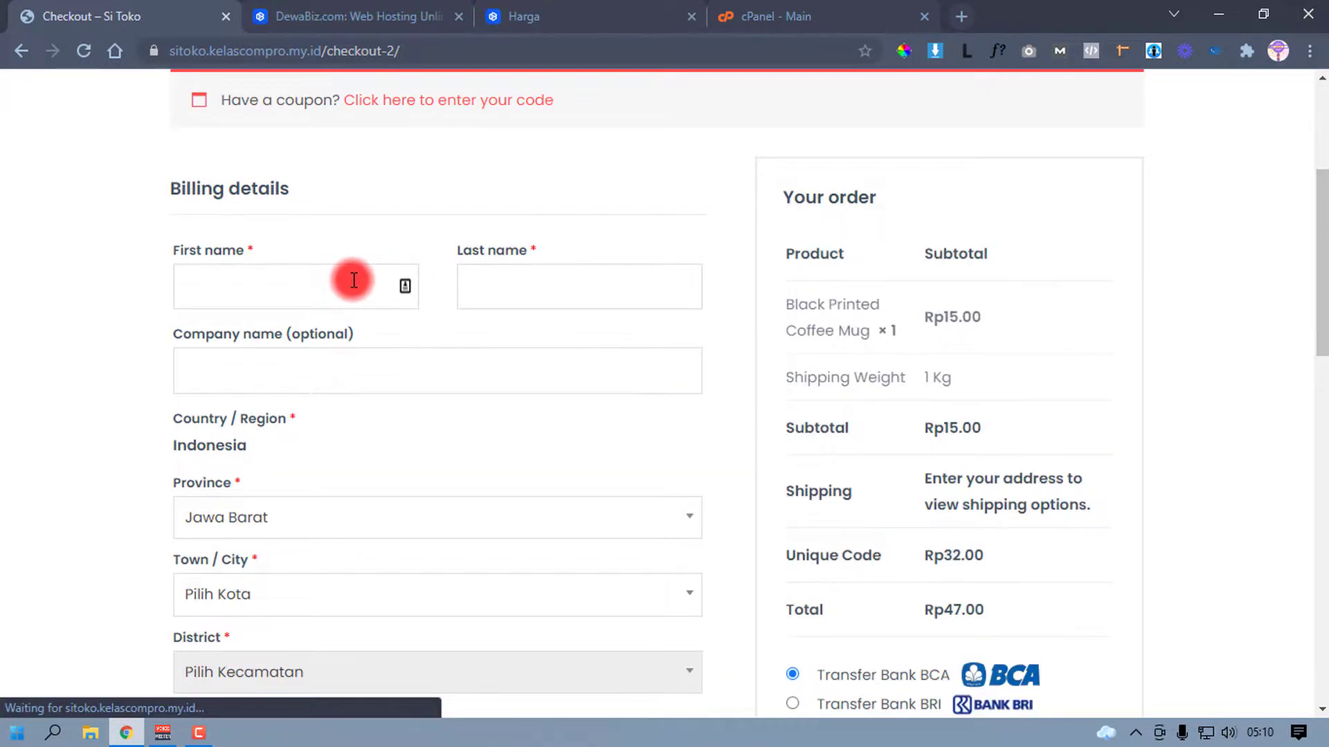
click(357, 277)
click(337, 418)
scroll(499, 400, down, 2)
scroll(415, 429, down, 1)
click(344, 469)
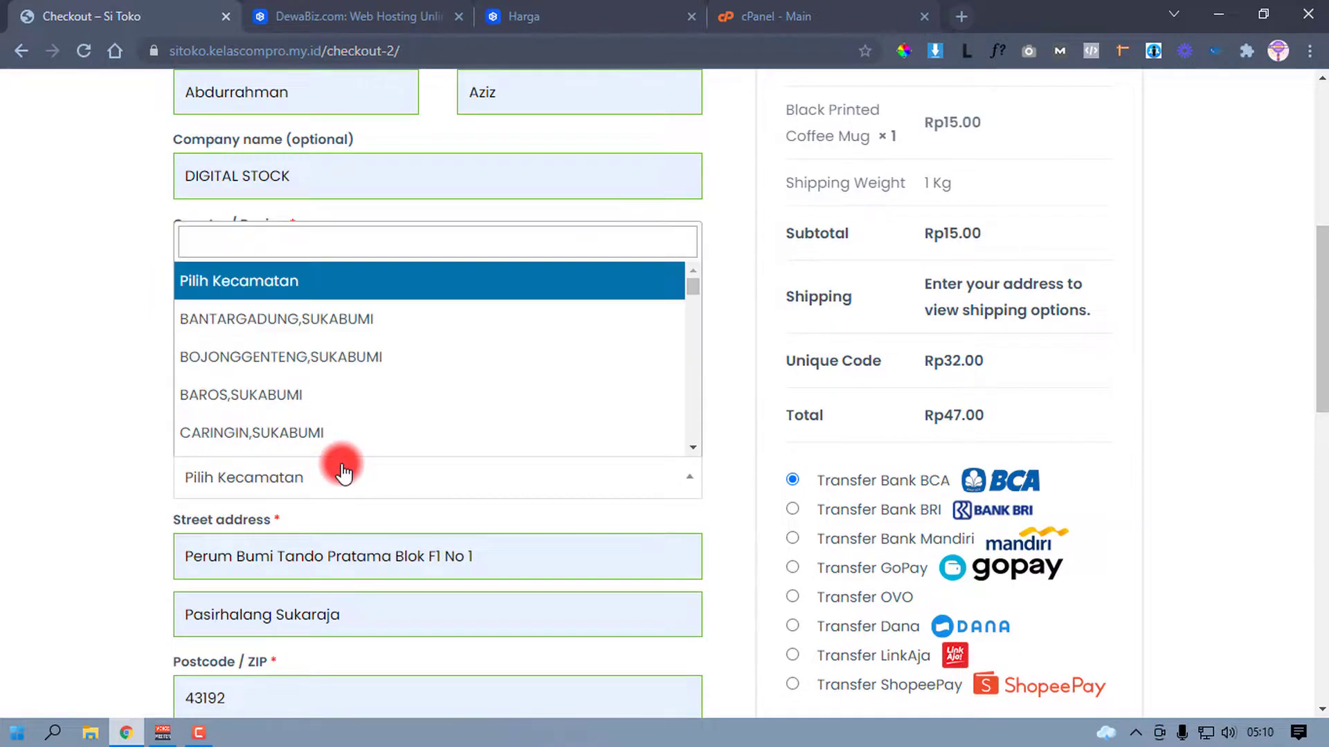
click(303, 357)
Step: Choose JNE Oke as the shipping method for the order
scroll(460, 349, down, 3)
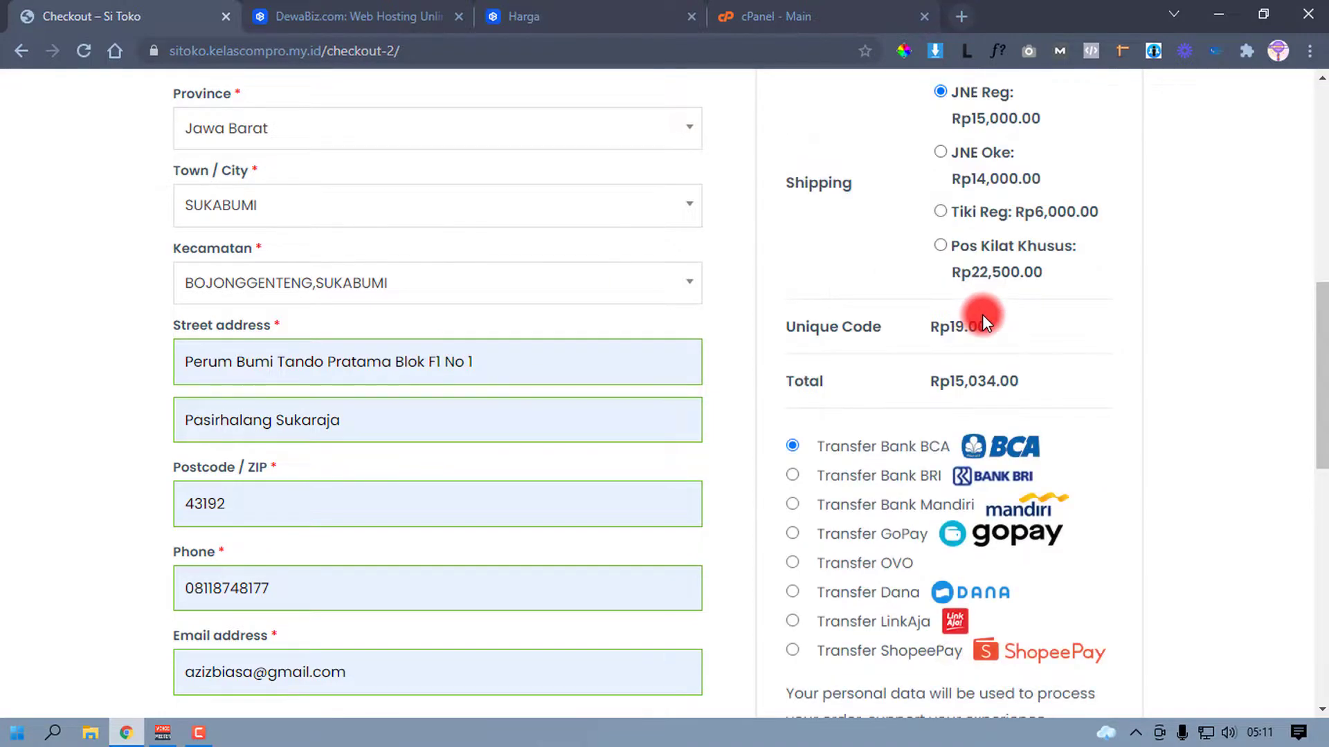
scroll(982, 314, up, 4)
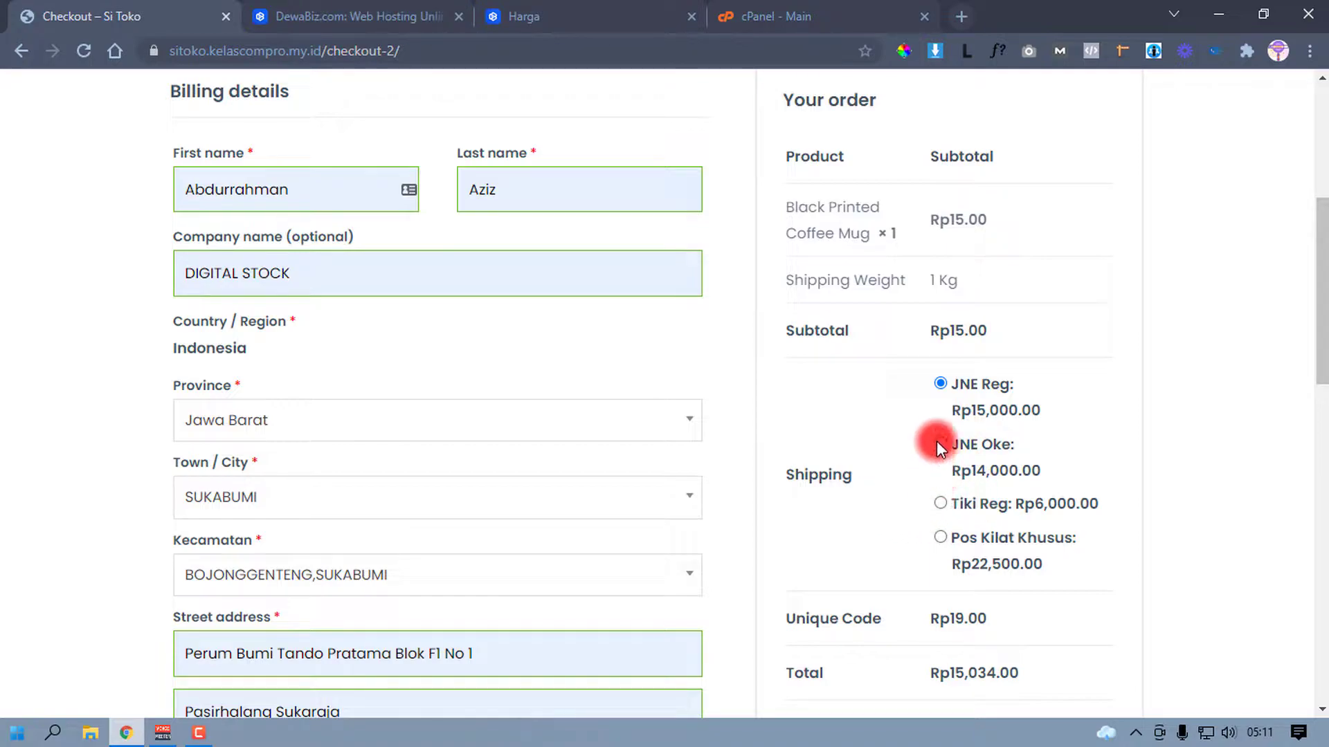
click(938, 443)
Step: Review the payment methods and place the order using Transfer Bank BCA
scroll(802, 458, down, 5)
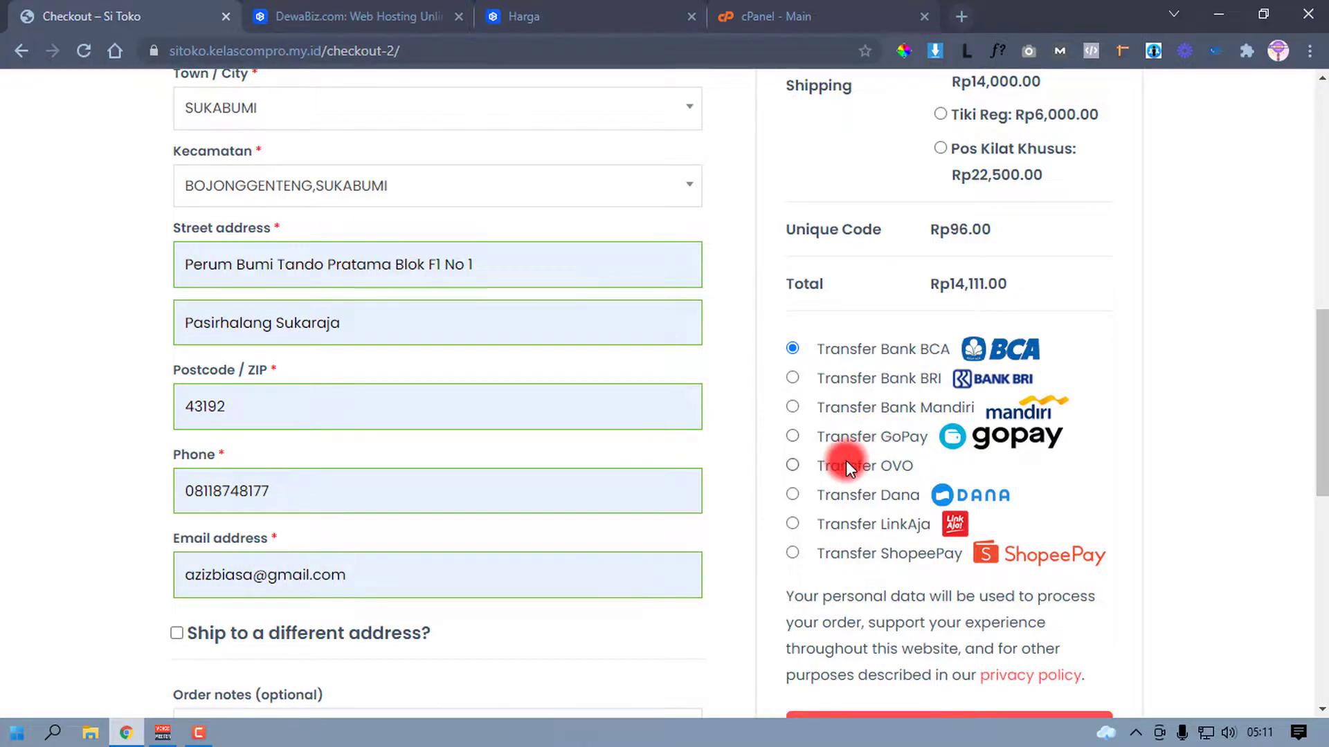
scroll(838, 467, down, 3)
scroll(867, 338, up, 1)
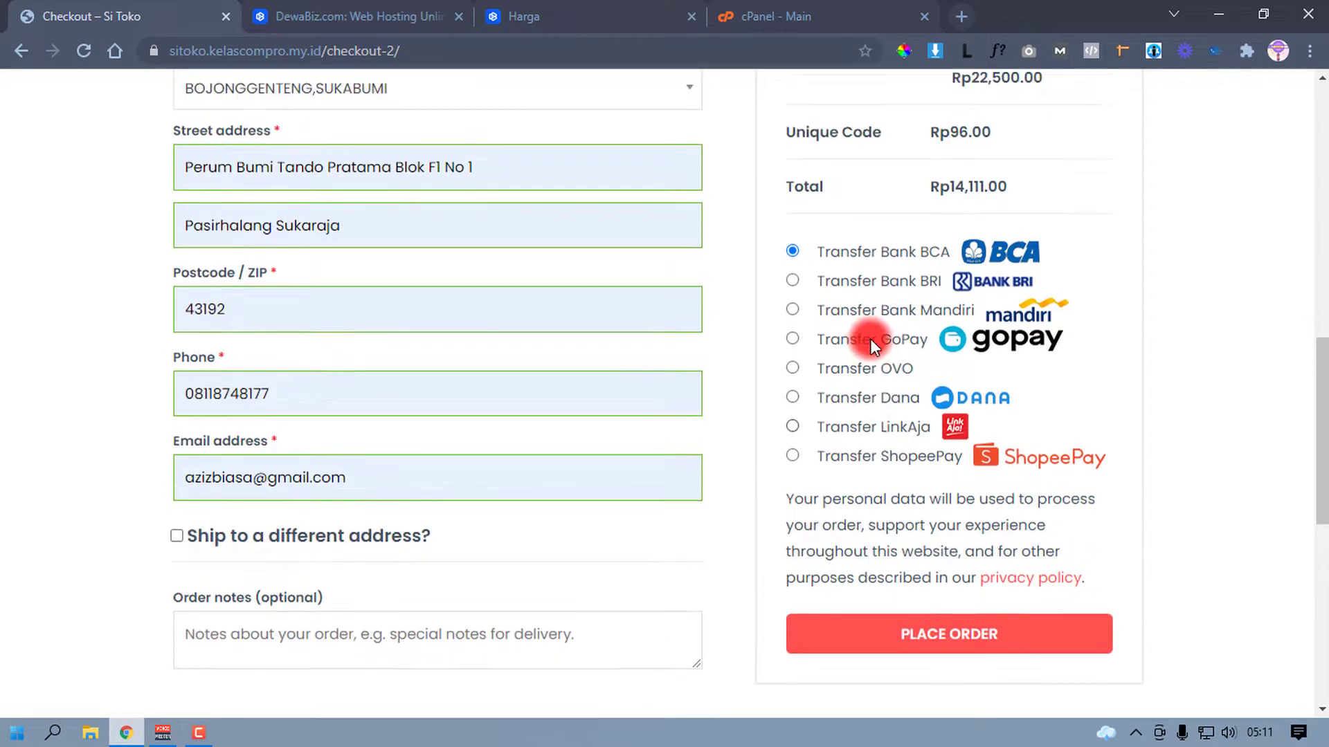
click(934, 640)
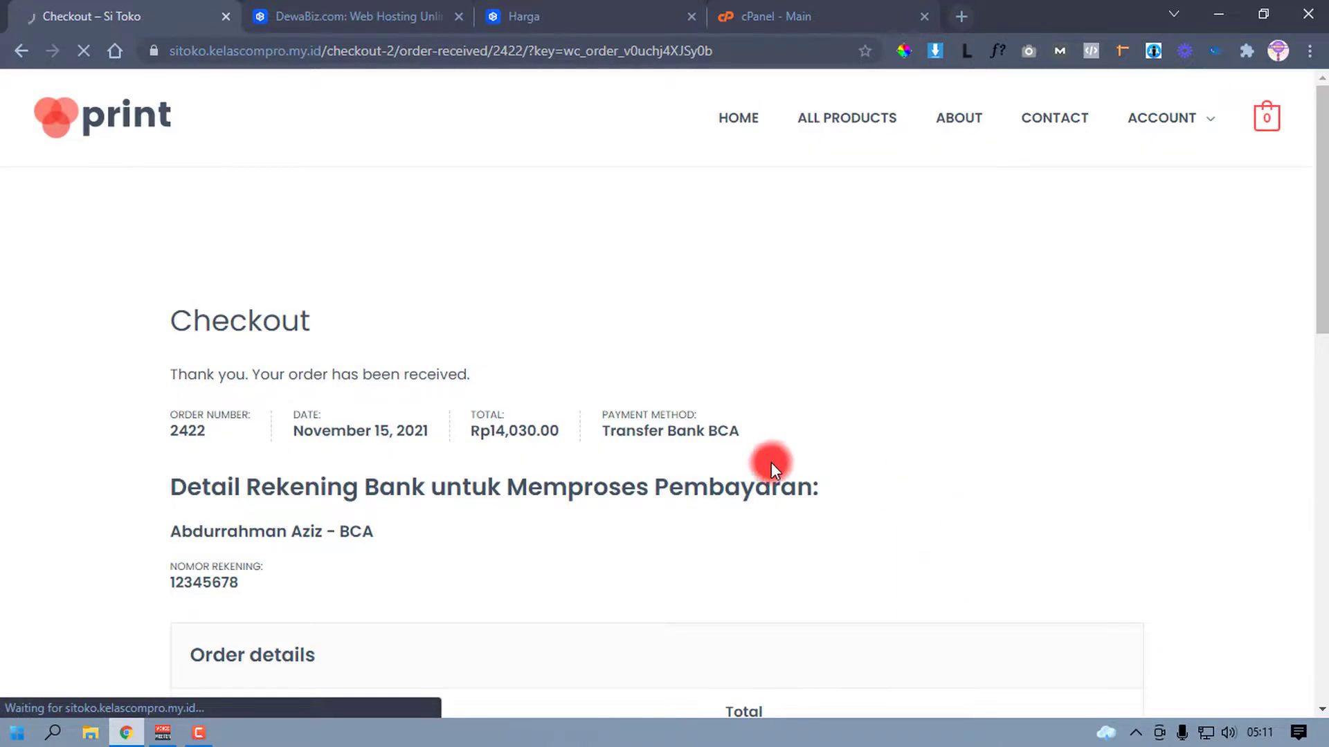
Step: Examine the order confirmation, including the bank account details for payment and the order details table
scroll(609, 468, down, 5)
scroll(505, 525, up, 2)
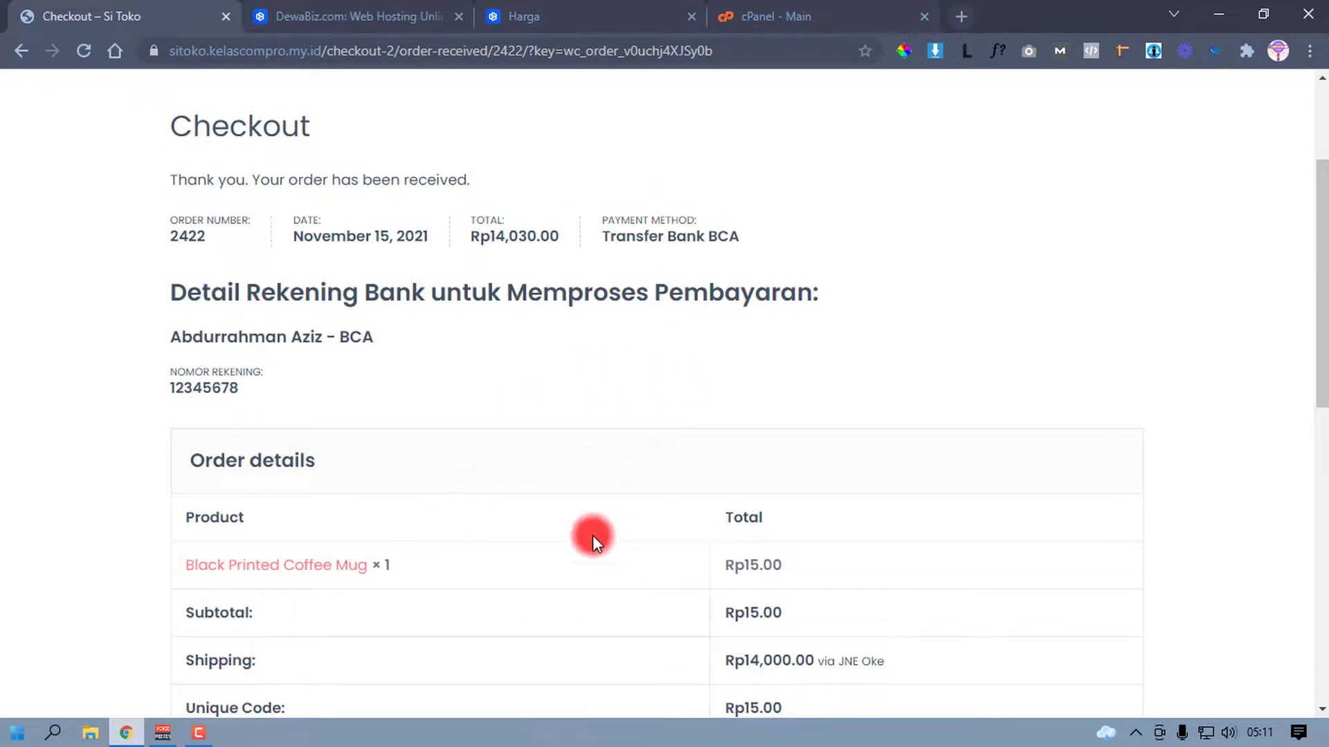
scroll(596, 536, down, 8)
scroll(691, 467, up, 9)
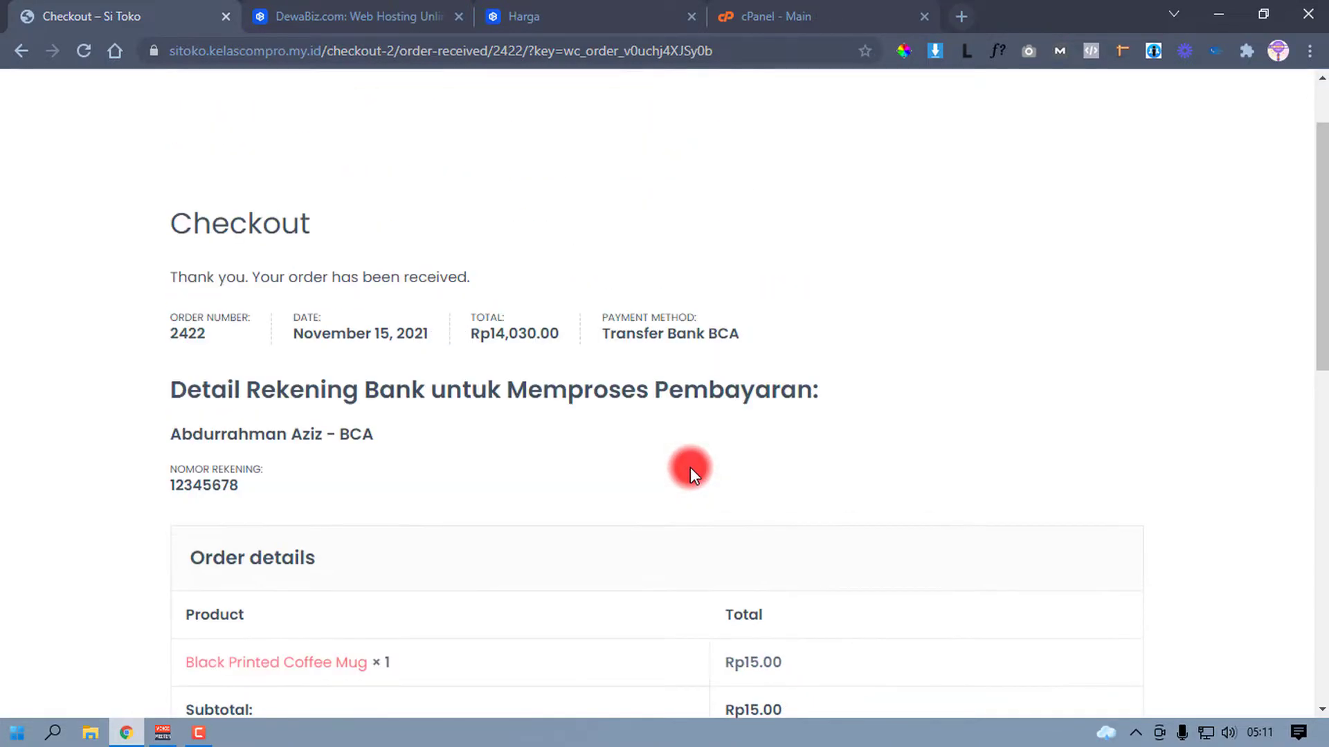
scroll(691, 467, up, 1)
scroll(690, 467, down, 2)
scroll(691, 467, down, 1)
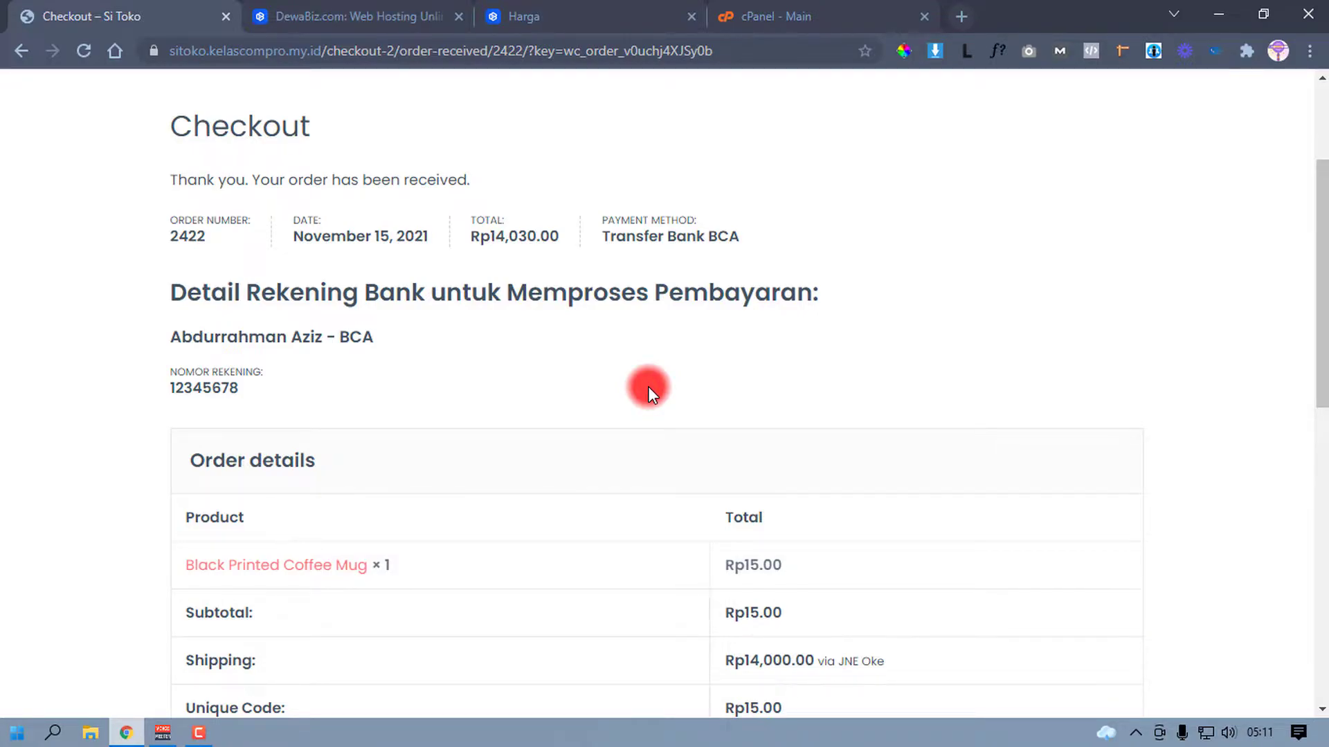
scroll(648, 386, down, 5)
scroll(674, 376, up, 7)
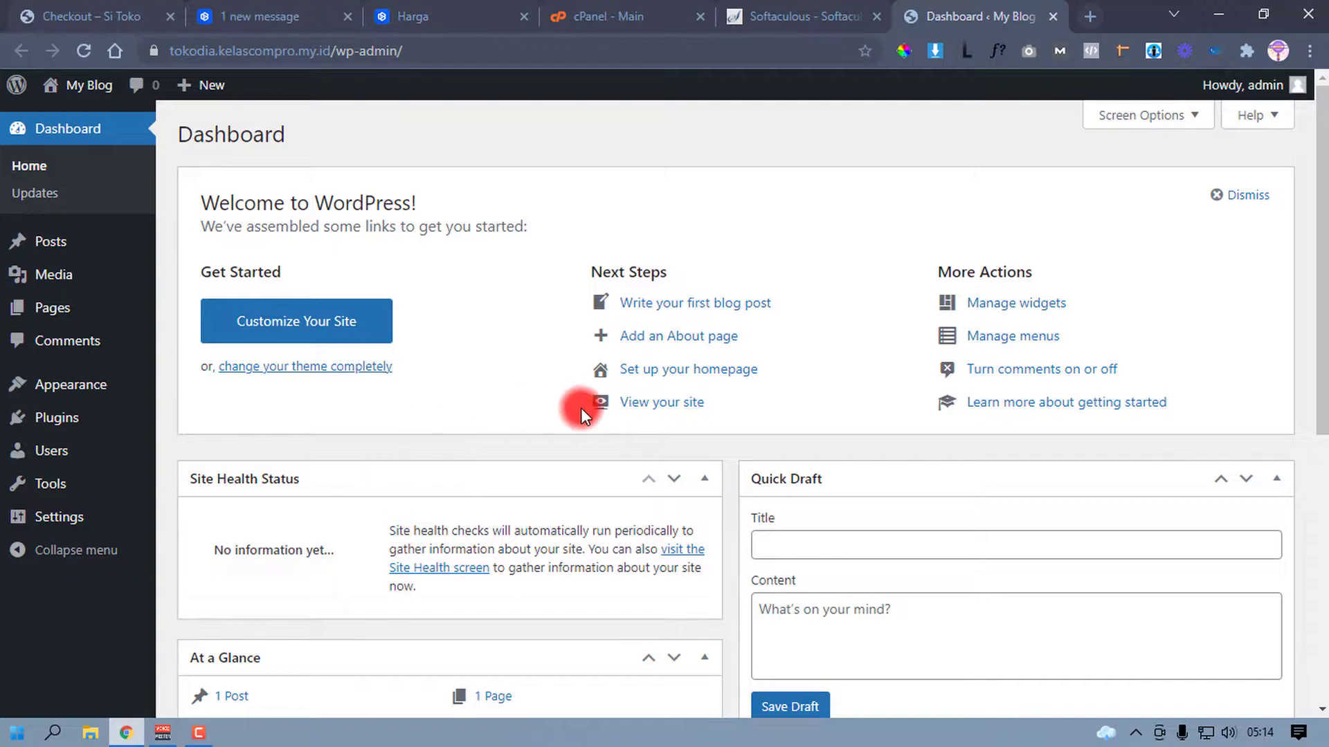
Step: Set the WordPress site's timezone to UTC+7 in the general settings and save the changes
scroll(486, 466, down, 3)
scroll(487, 467, up, 3)
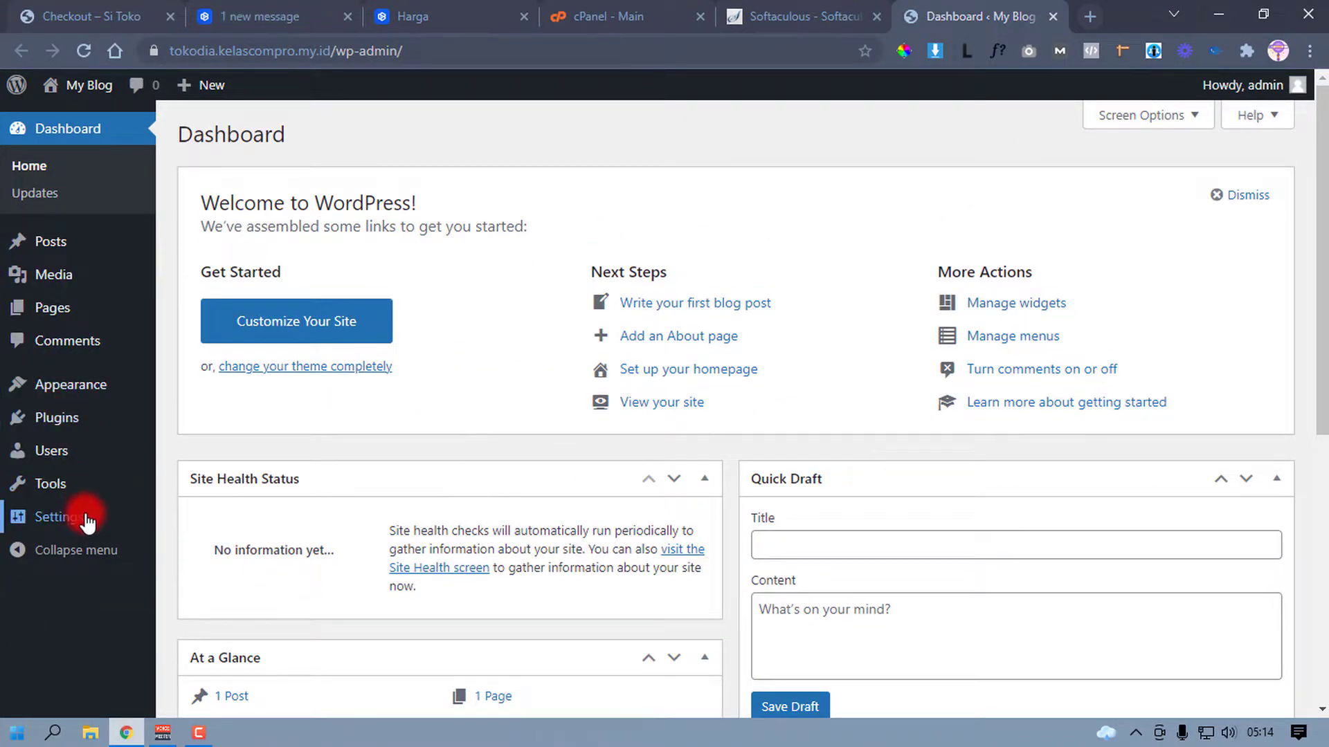
mouse_move(78, 519)
click(199, 494)
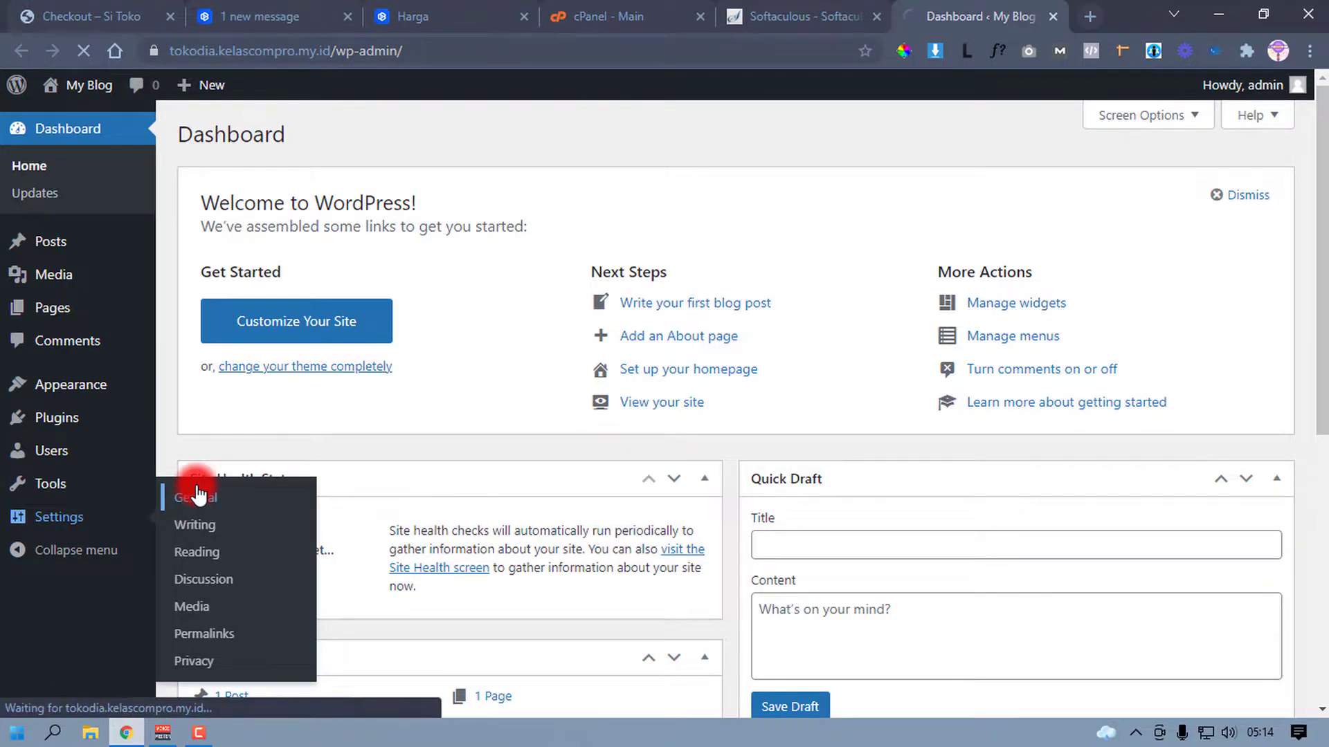
scroll(533, 317, down, 5)
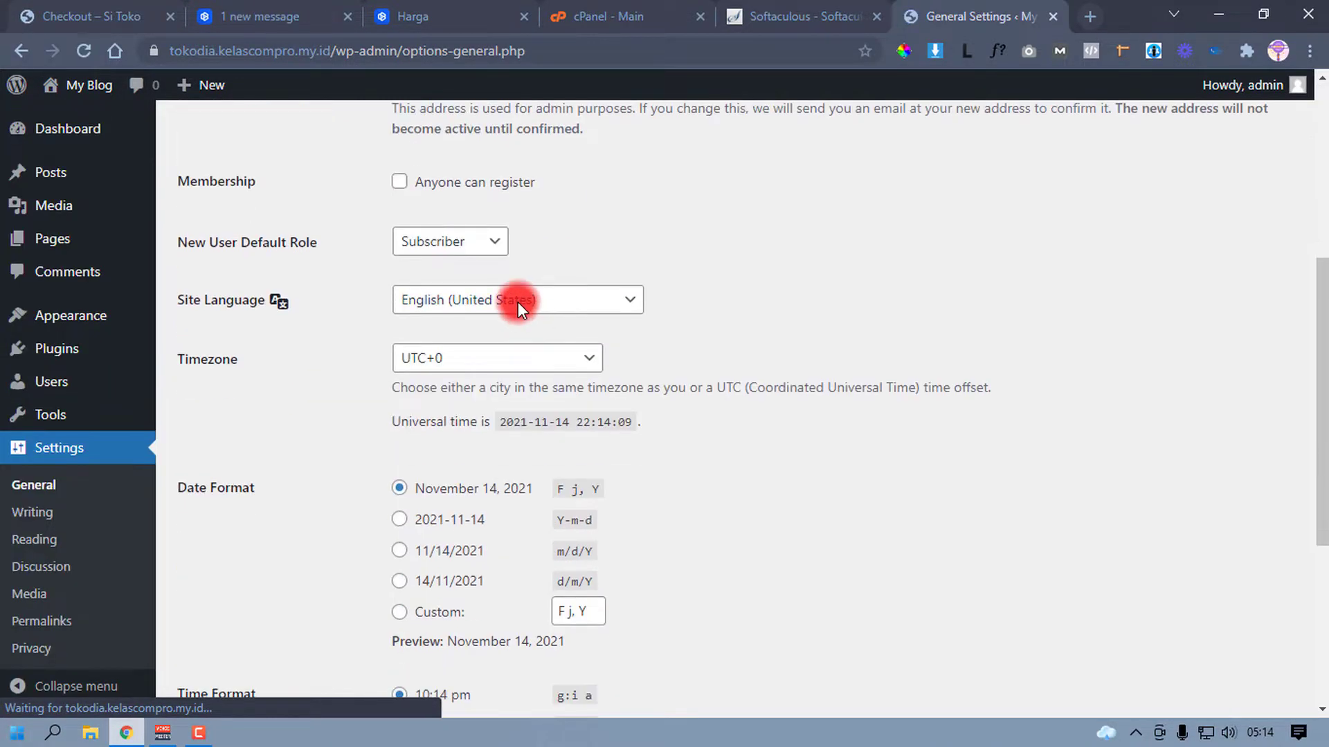
click(512, 358)
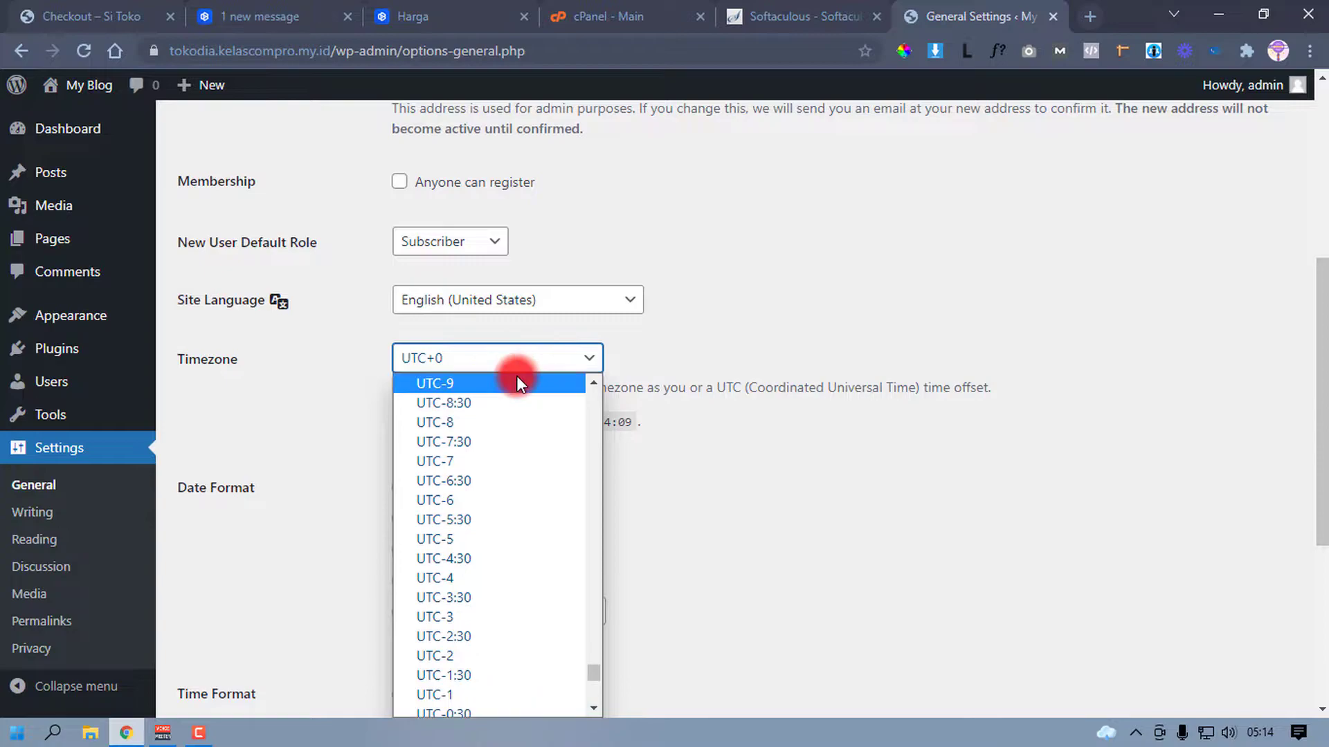
scroll(518, 505, down, 8)
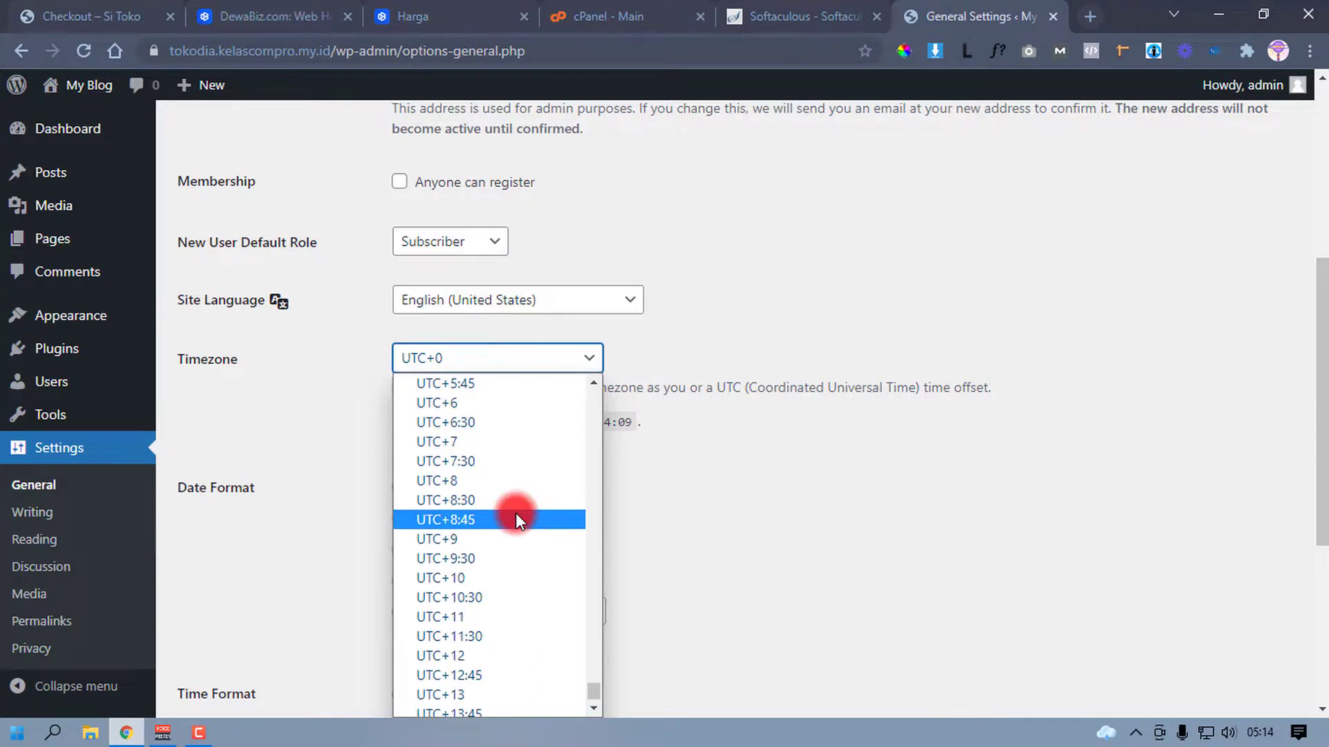
click(516, 447)
scroll(513, 447, down, 2)
scroll(512, 445, down, 3)
click(271, 614)
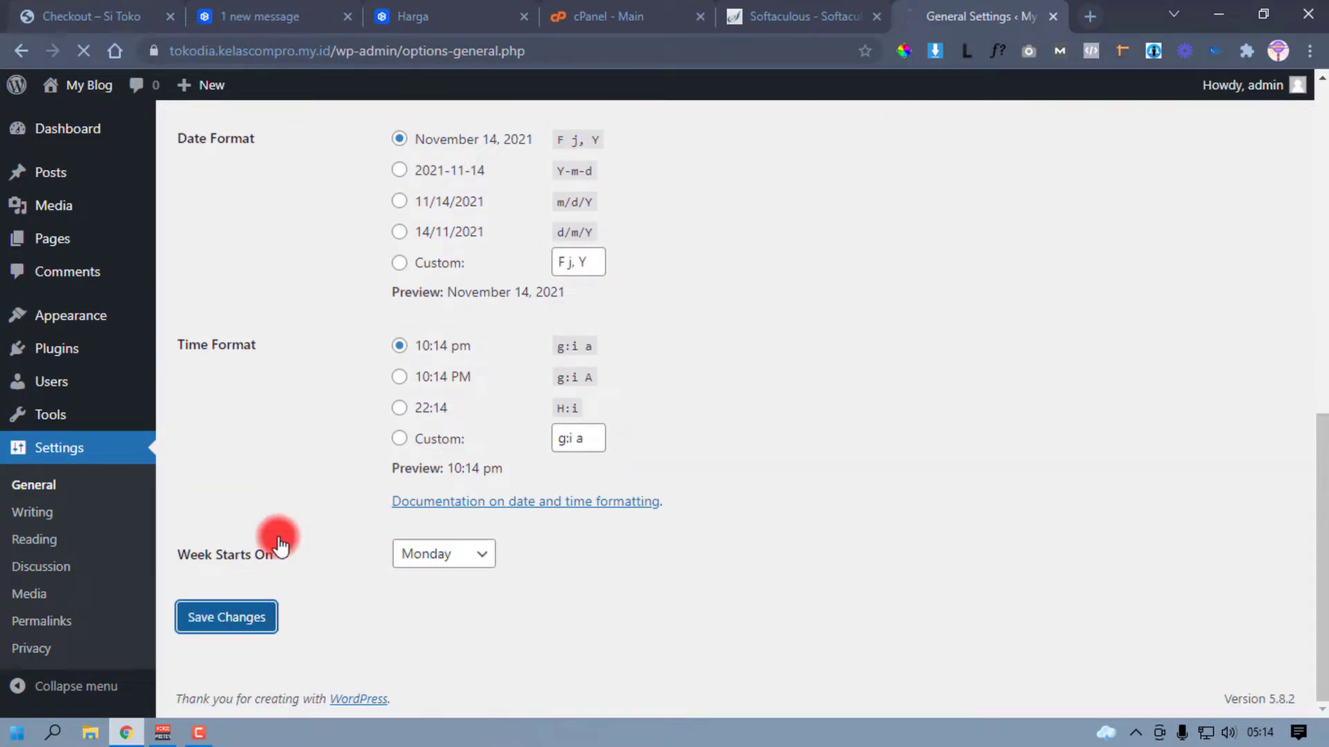
Step: Set the site's permalink structure to Post name and save the changes
scroll(322, 421, down, 3)
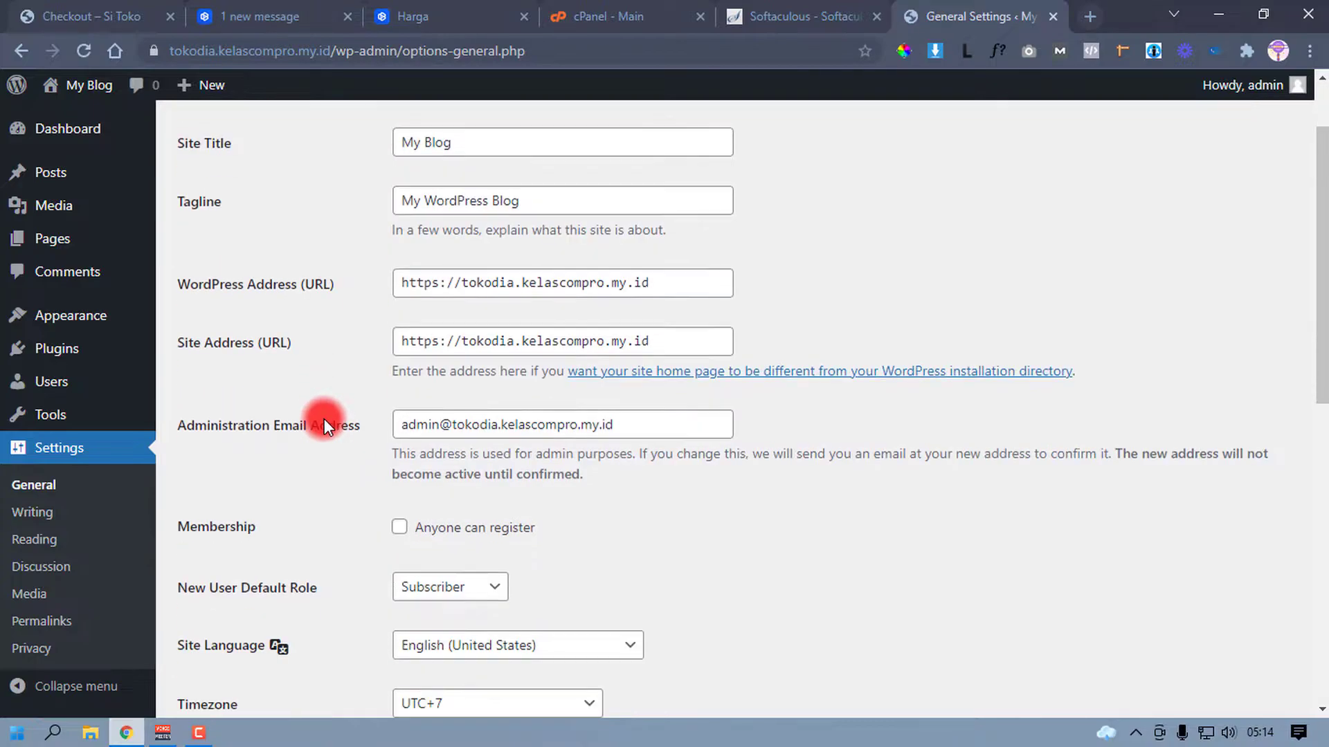
click(63, 620)
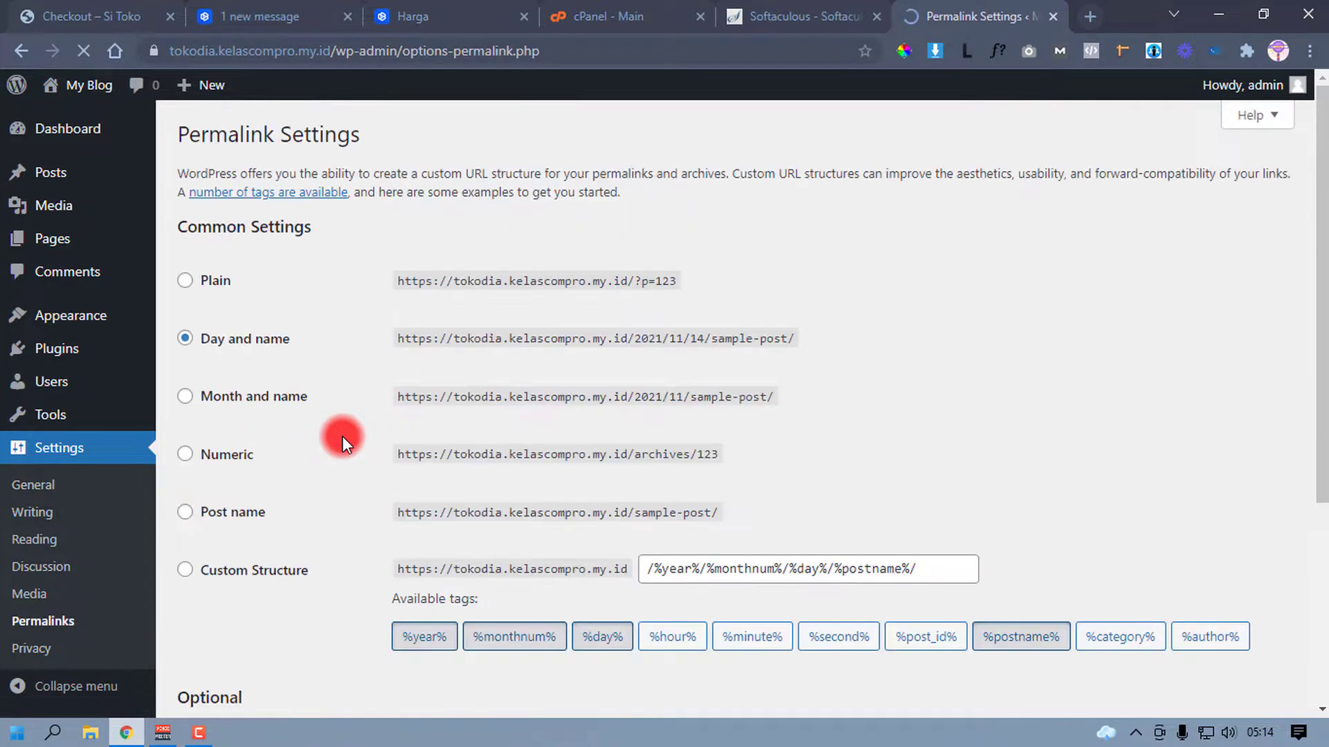
click(209, 512)
scroll(298, 553, down, 5)
click(228, 615)
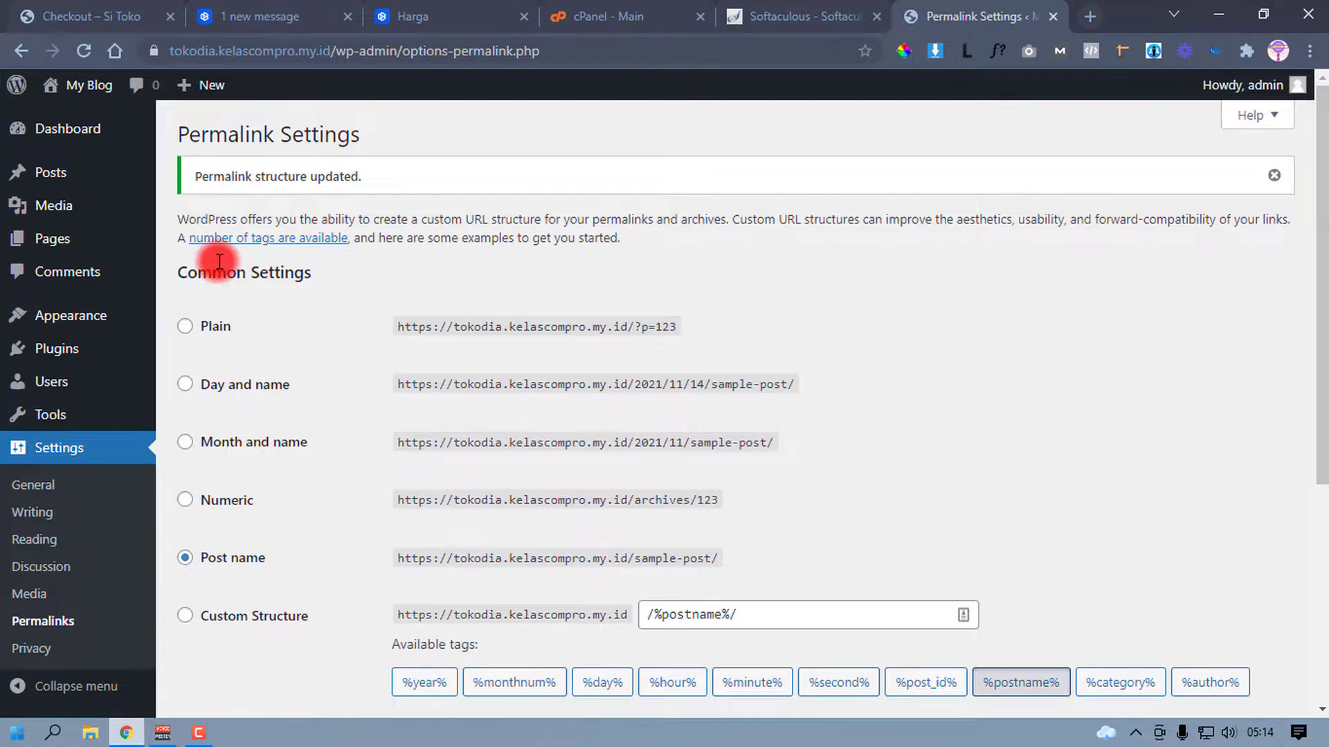
Step: Return to the sample store's homepage to view it as the design reference
click(90, 15)
click(147, 135)
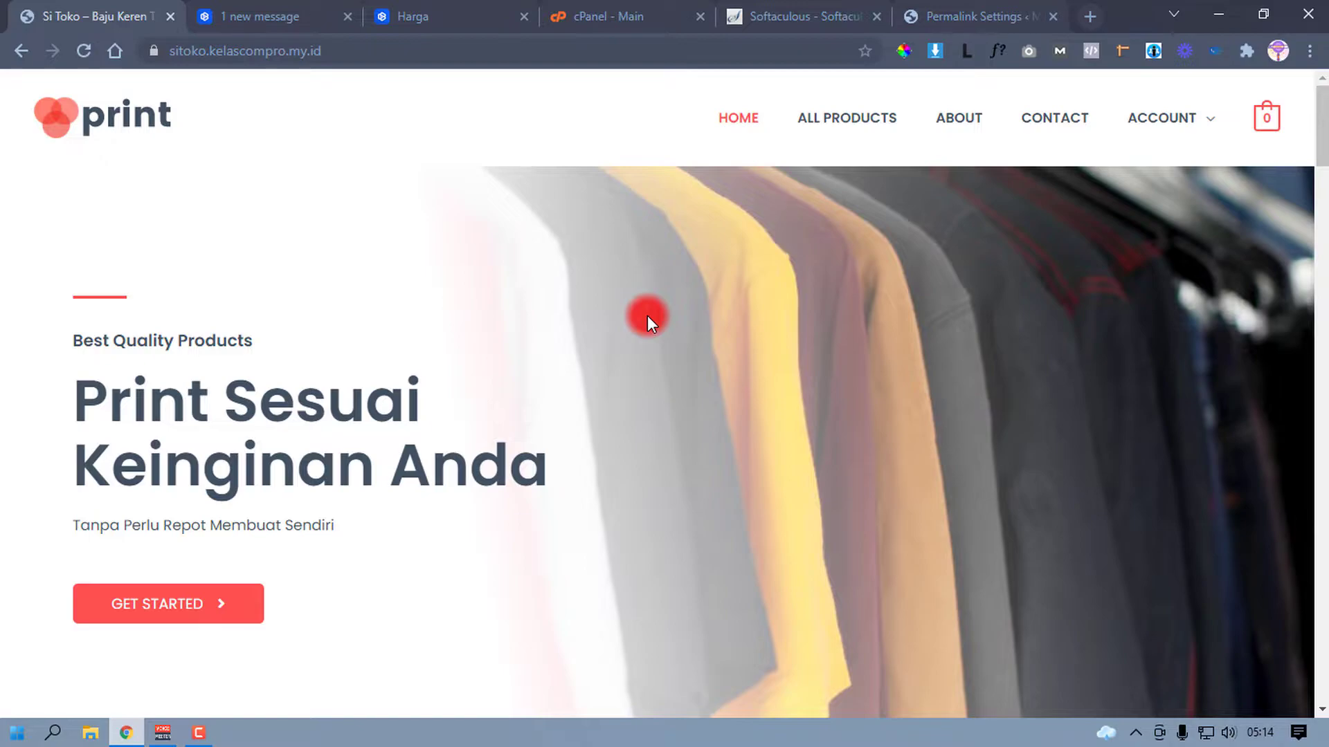
Step: Return to the WordPress admin, search the theme directory for "astra", and install and activate the Astra theme
click(931, 14)
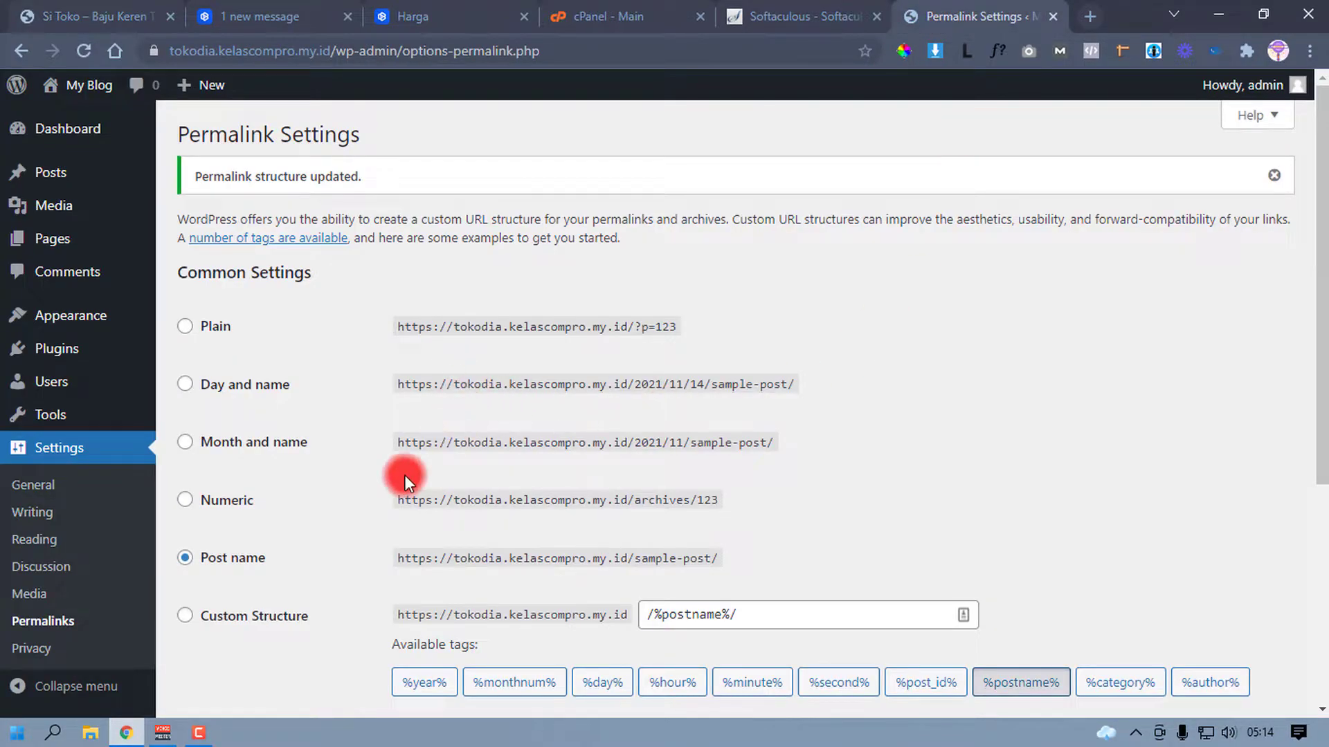
mouse_move(92, 315)
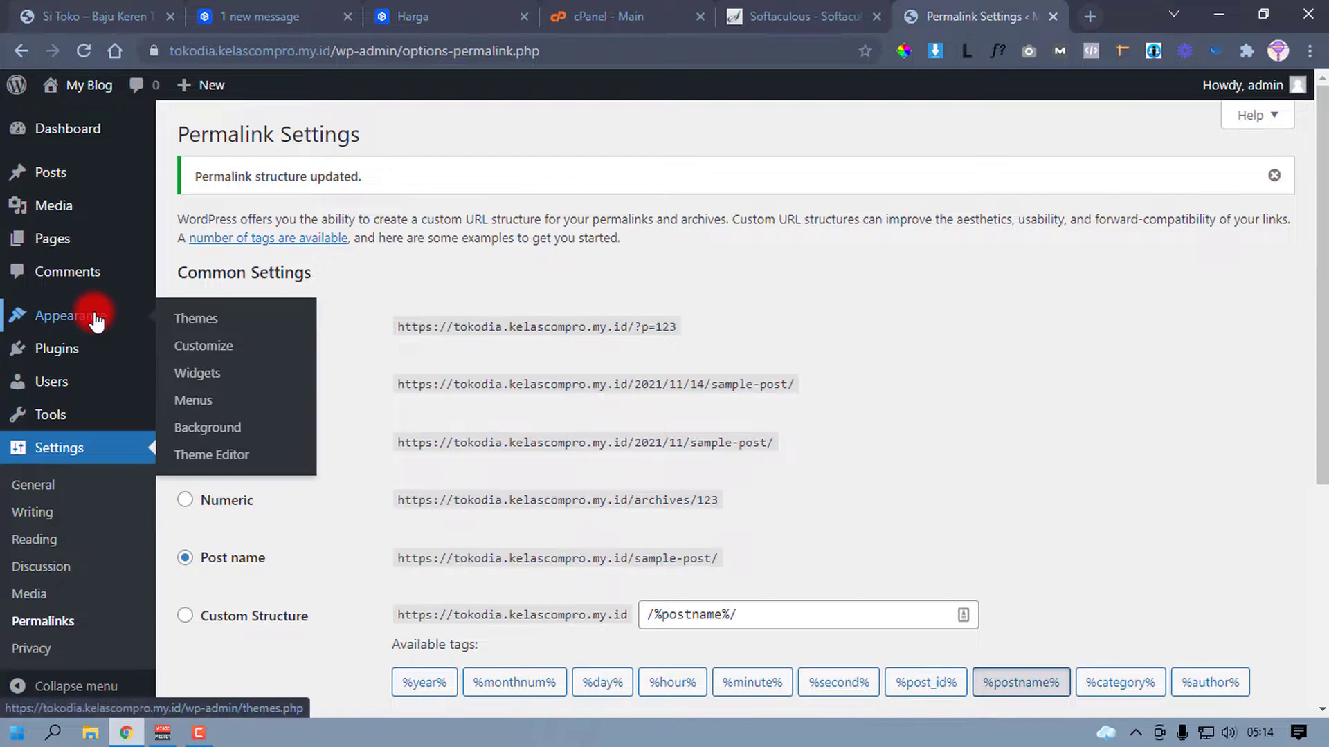
click(208, 324)
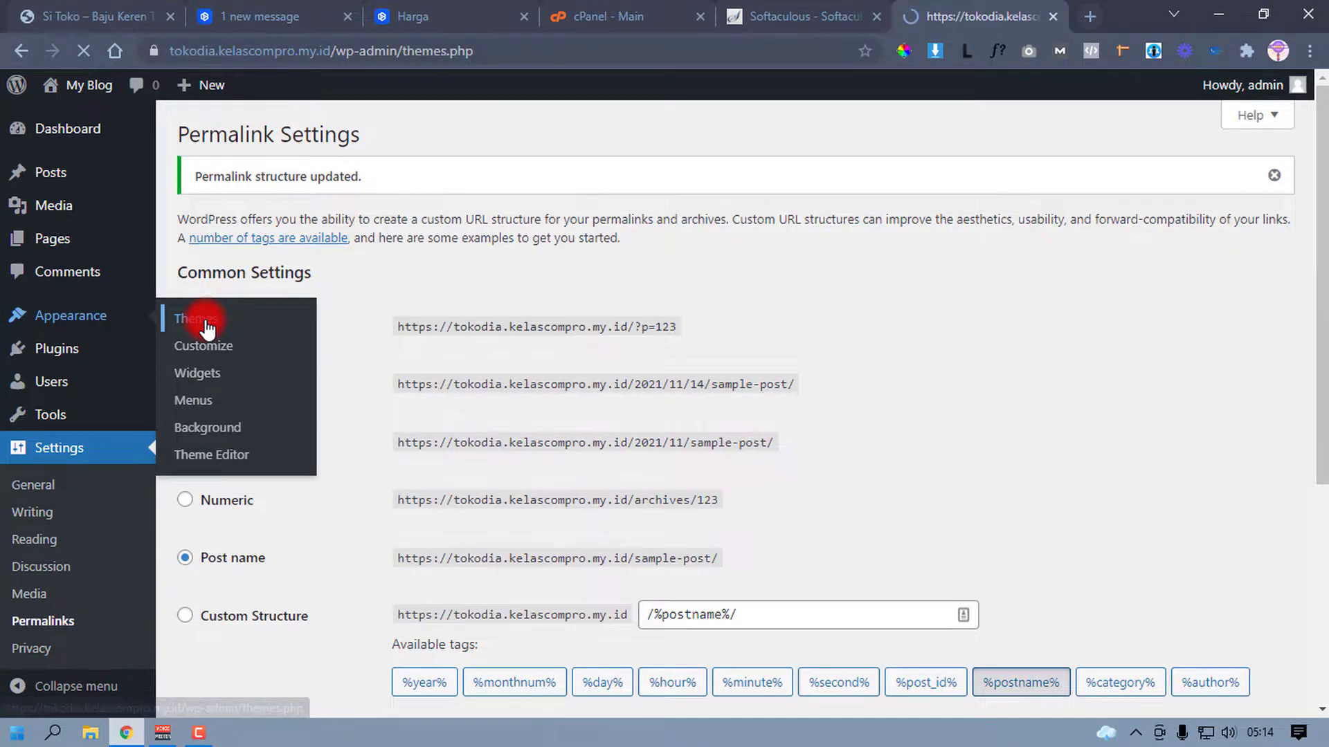
click(326, 137)
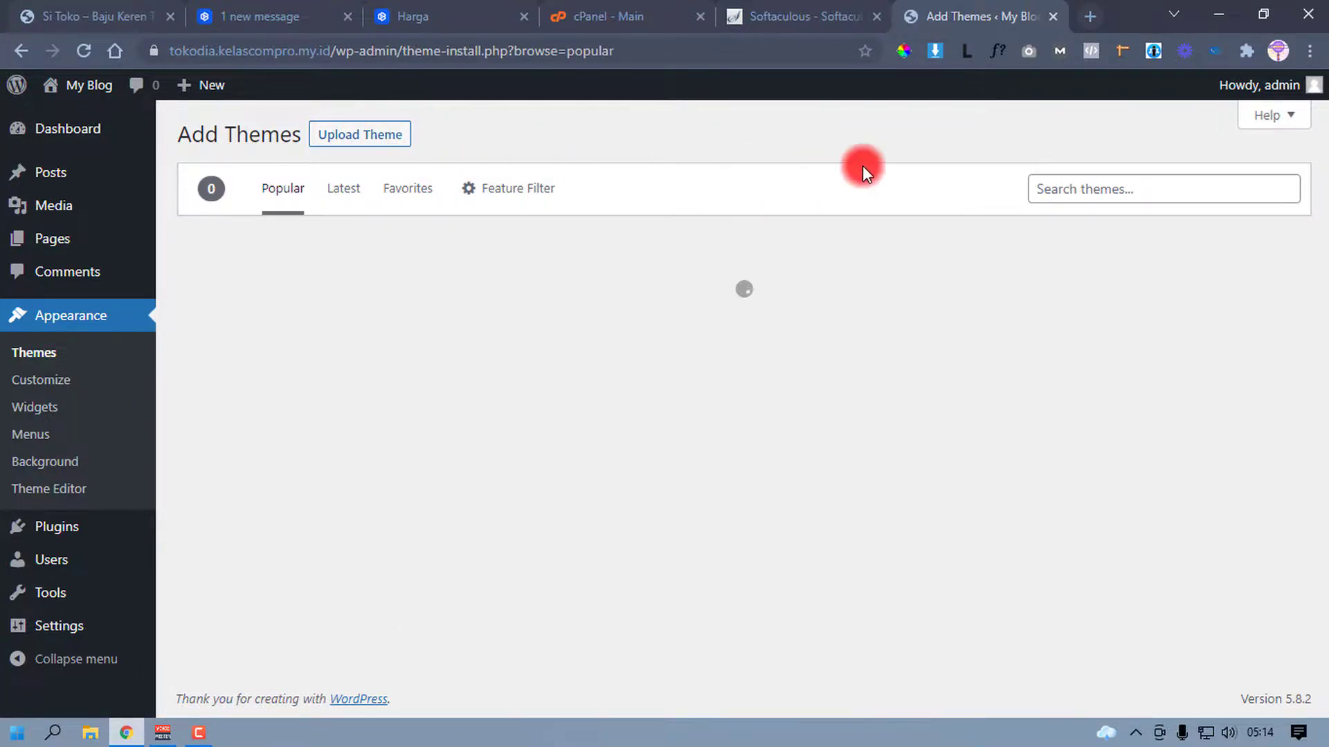
click(1099, 193)
text(astra)
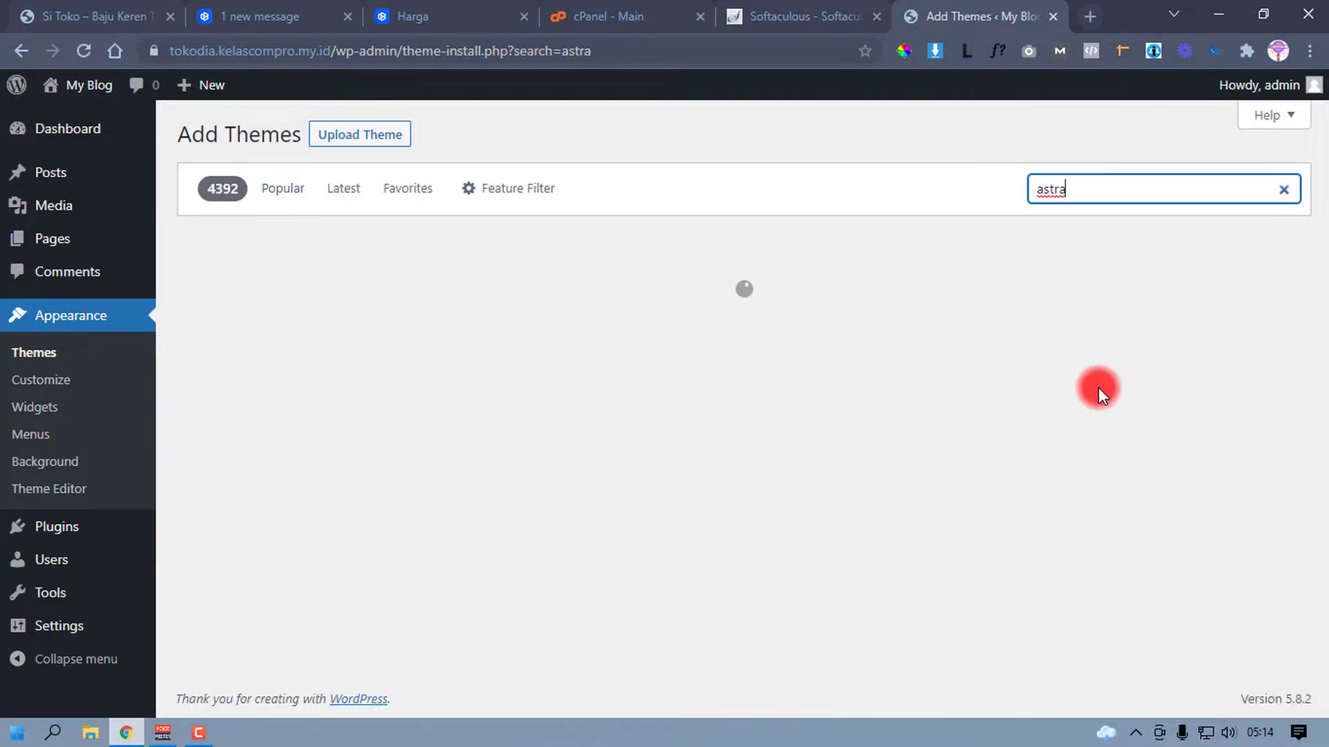
click(391, 493)
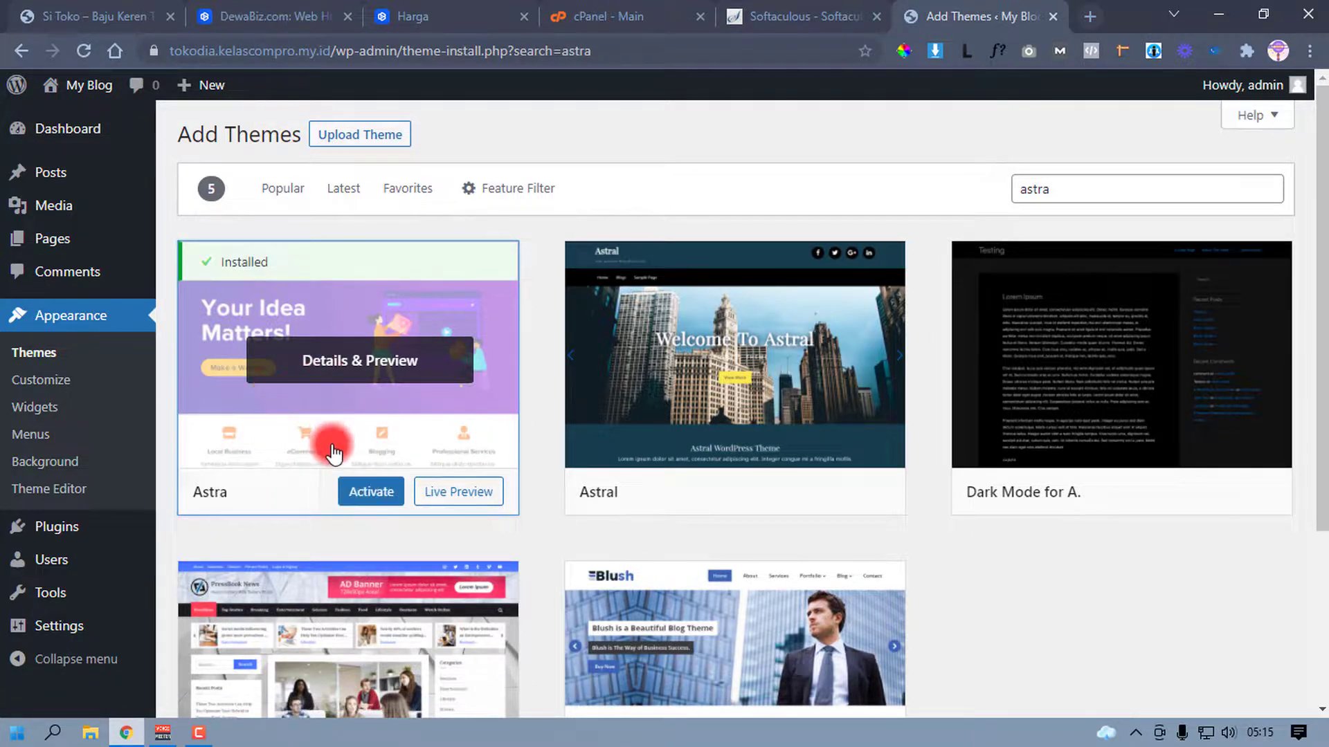
click(371, 492)
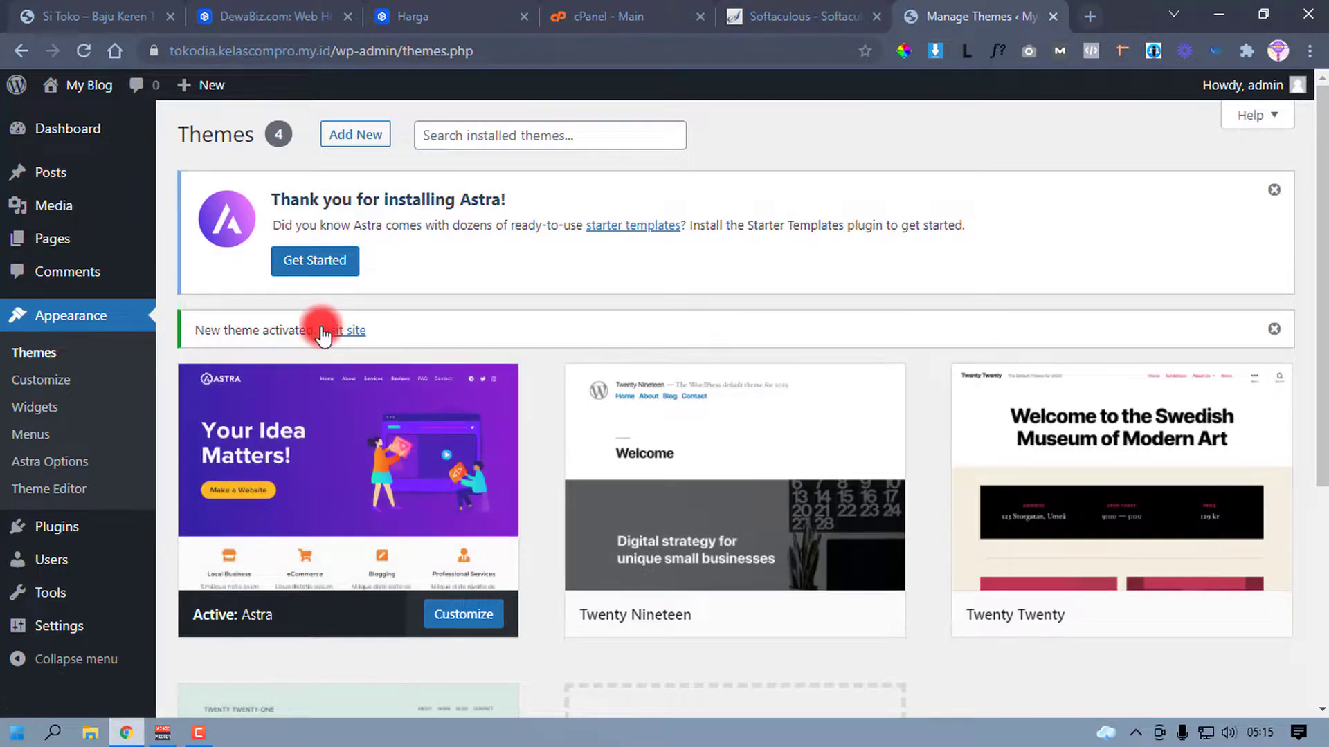
Step: Open the site in a separate browser tab and view its homepage with the Astra theme applied
ctrl+click(346, 331)
click(948, 11)
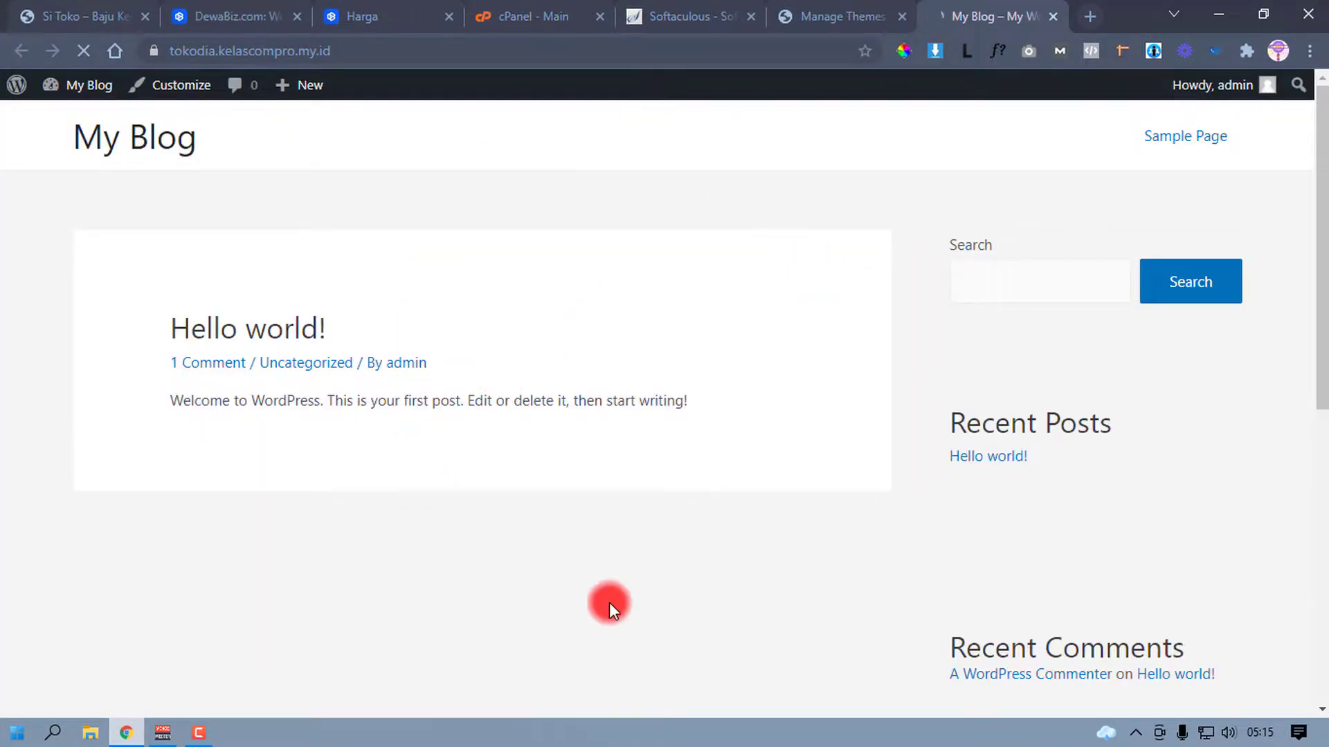
scroll(750, 302, down, 5)
scroll(750, 302, up, 3)
Step: Install the Starter Templates plugin from the Astra welcome notice and choose Elementor as the page builder
click(859, 15)
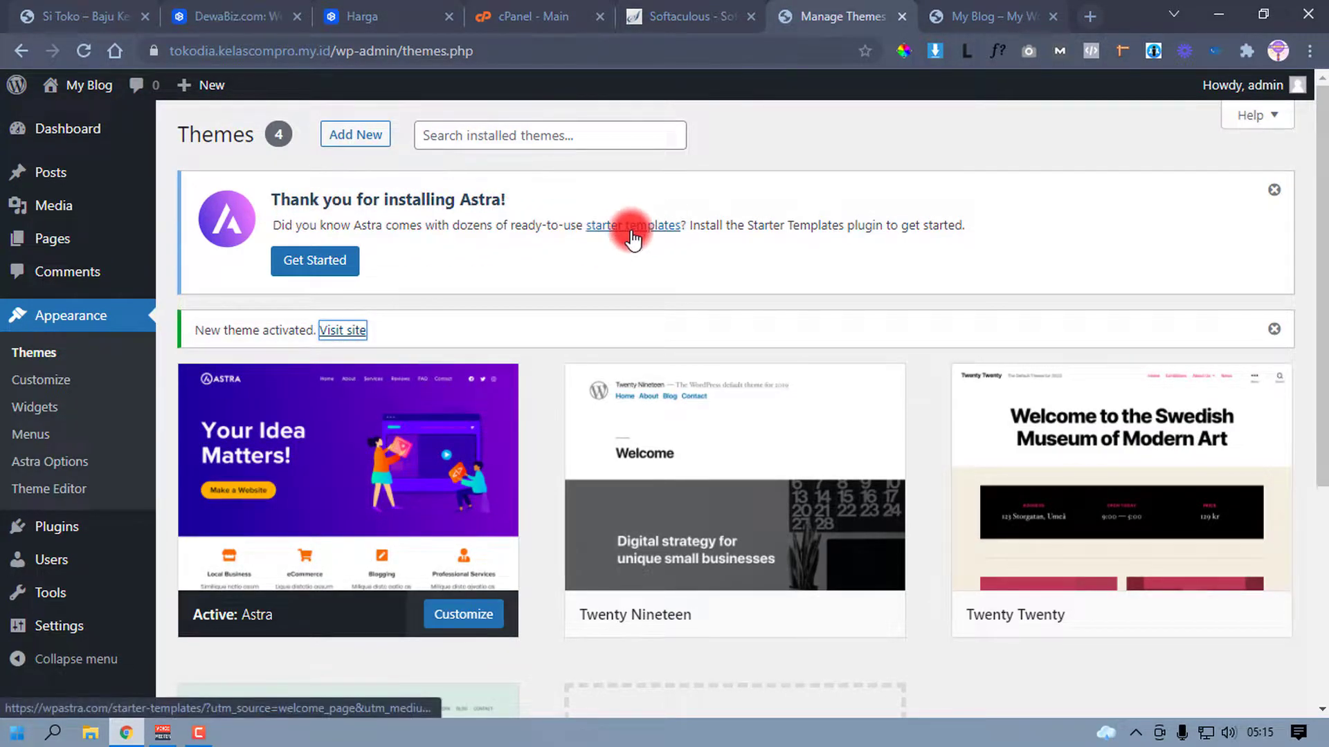
click(309, 268)
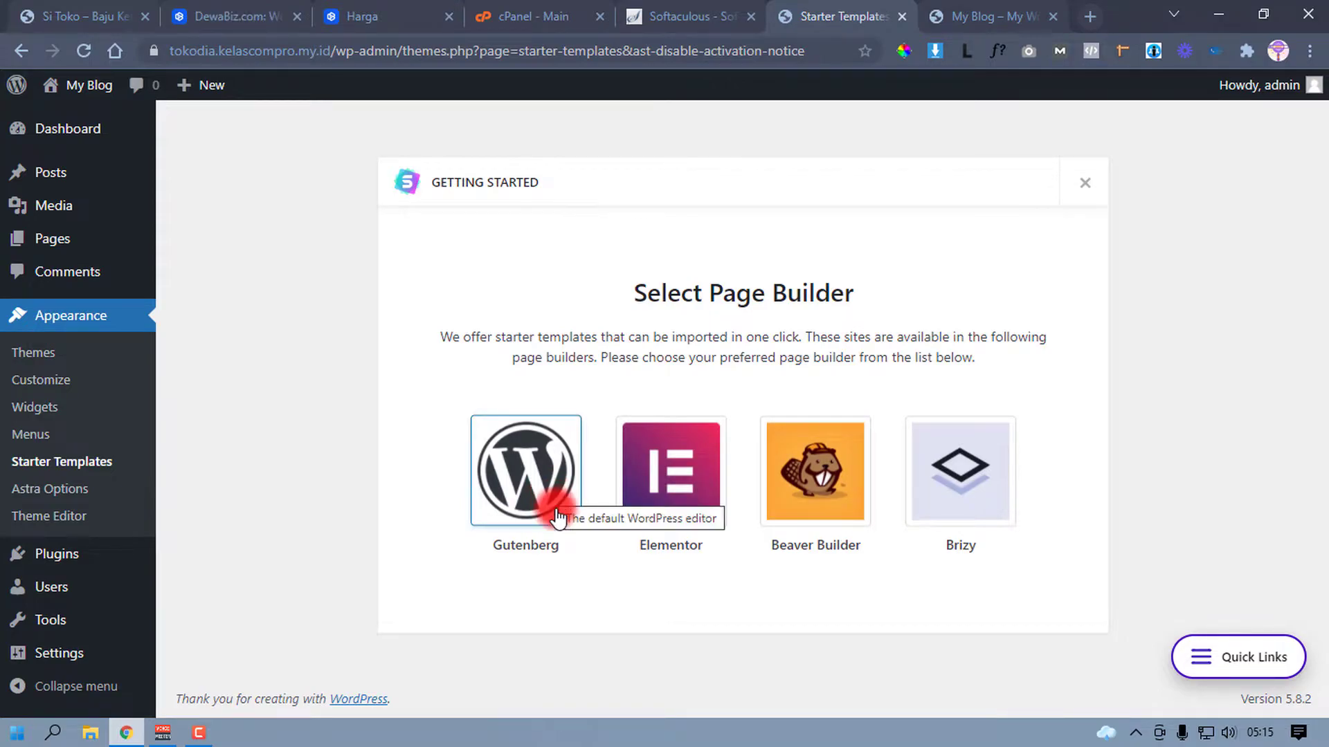
click(635, 422)
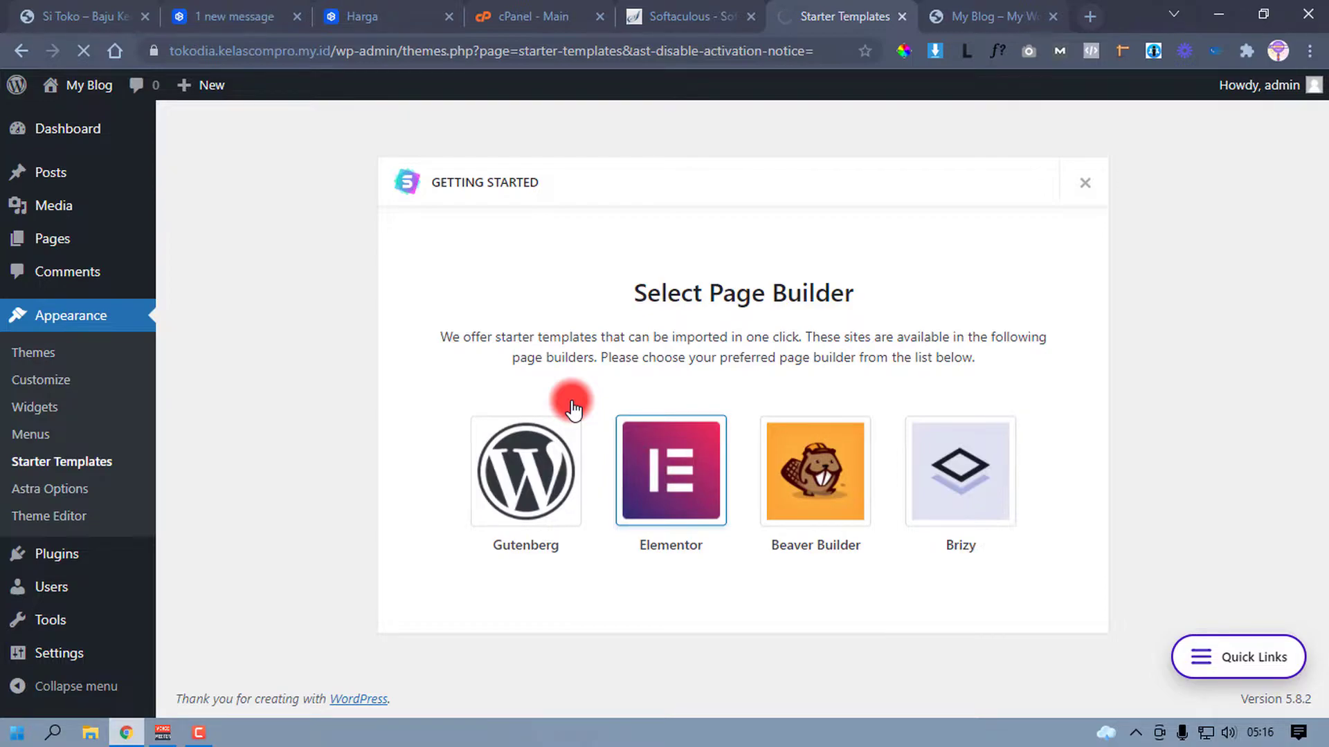
click(655, 504)
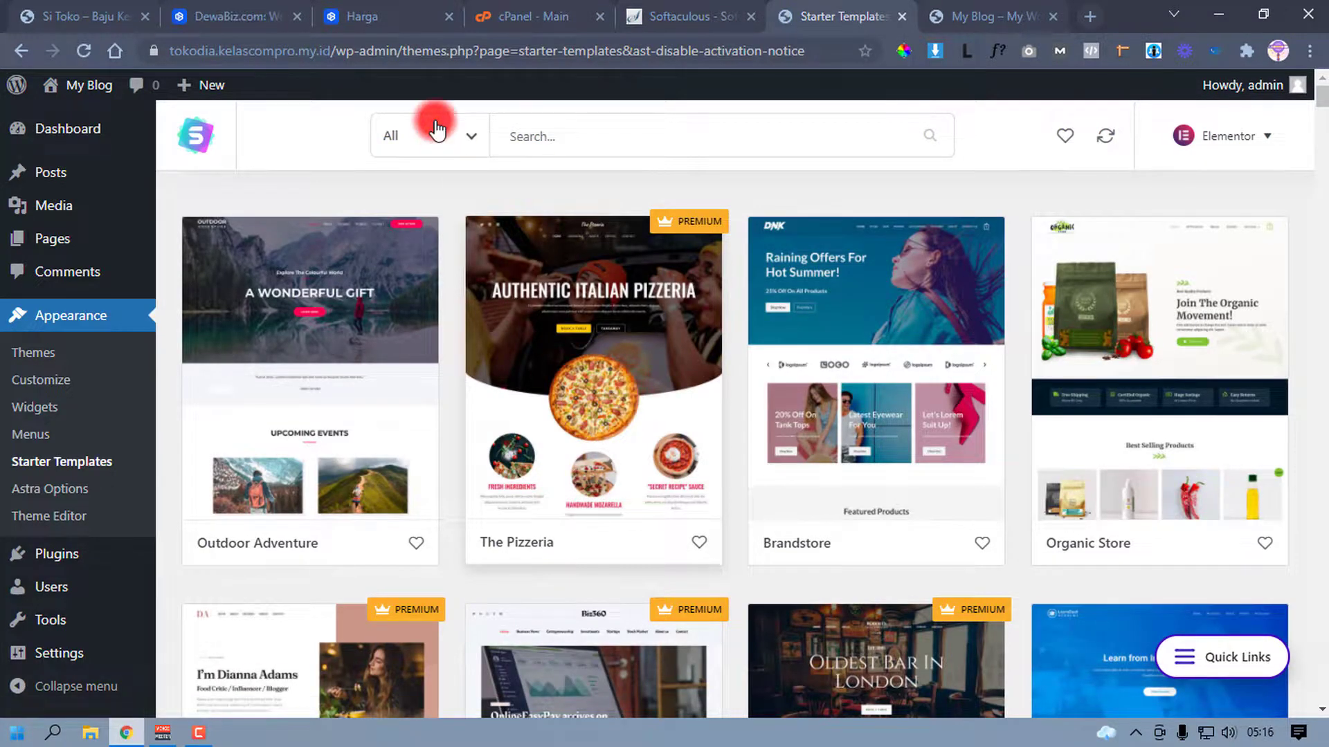
Step: Filter the starter templates to free ones, find the Custom Printing template and open it
click(471, 142)
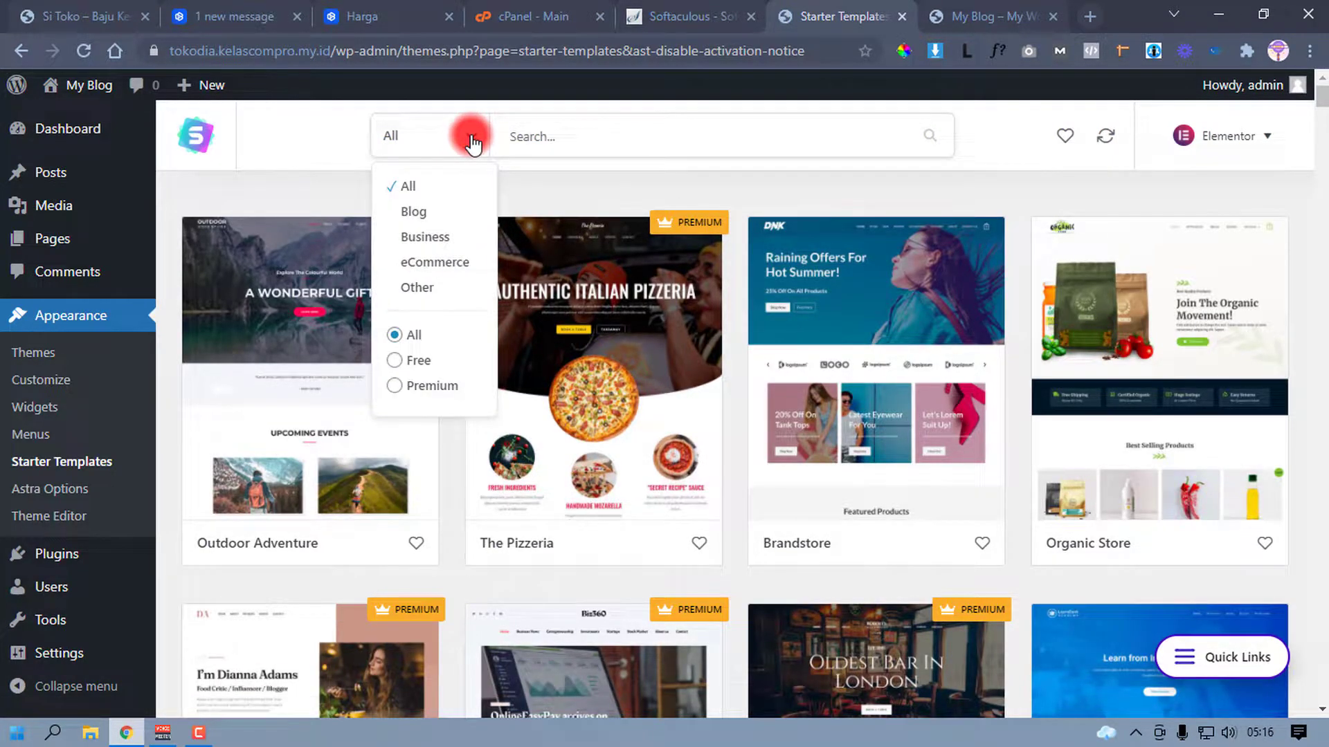
click(403, 362)
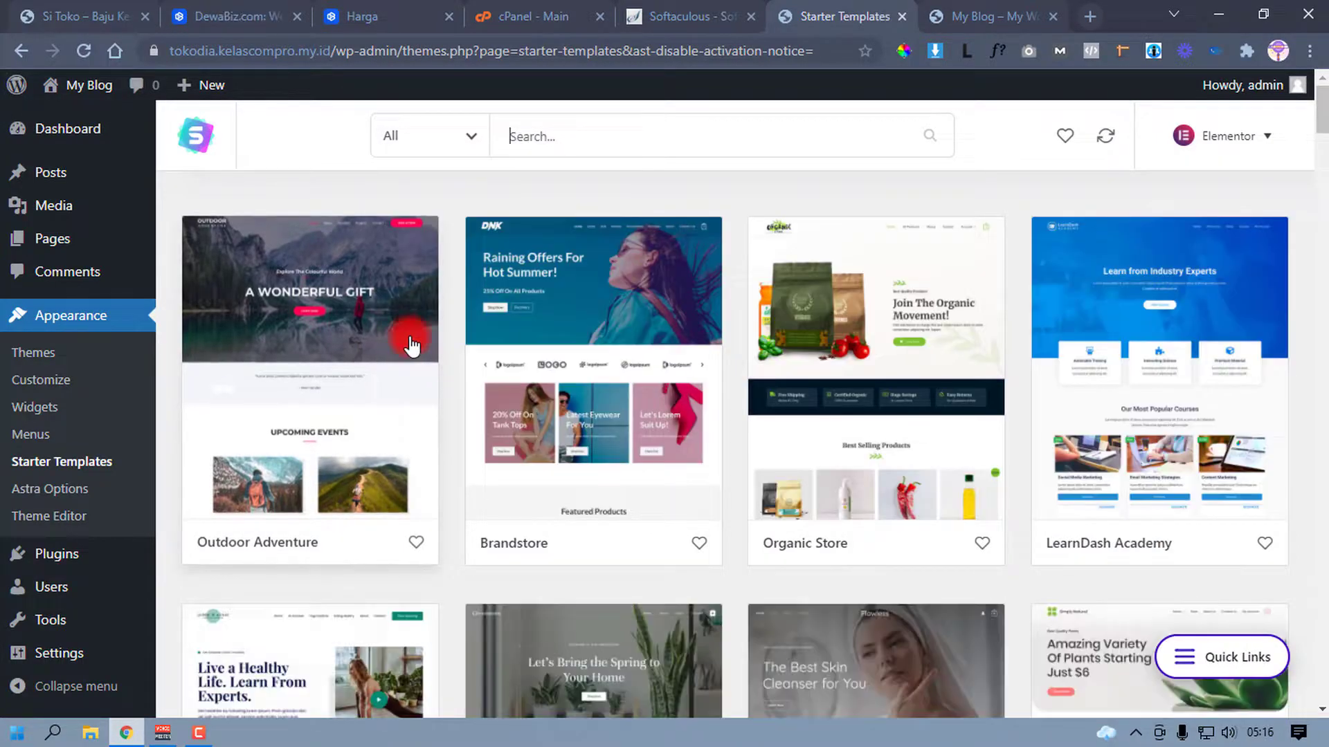
scroll(603, 270, down, 15)
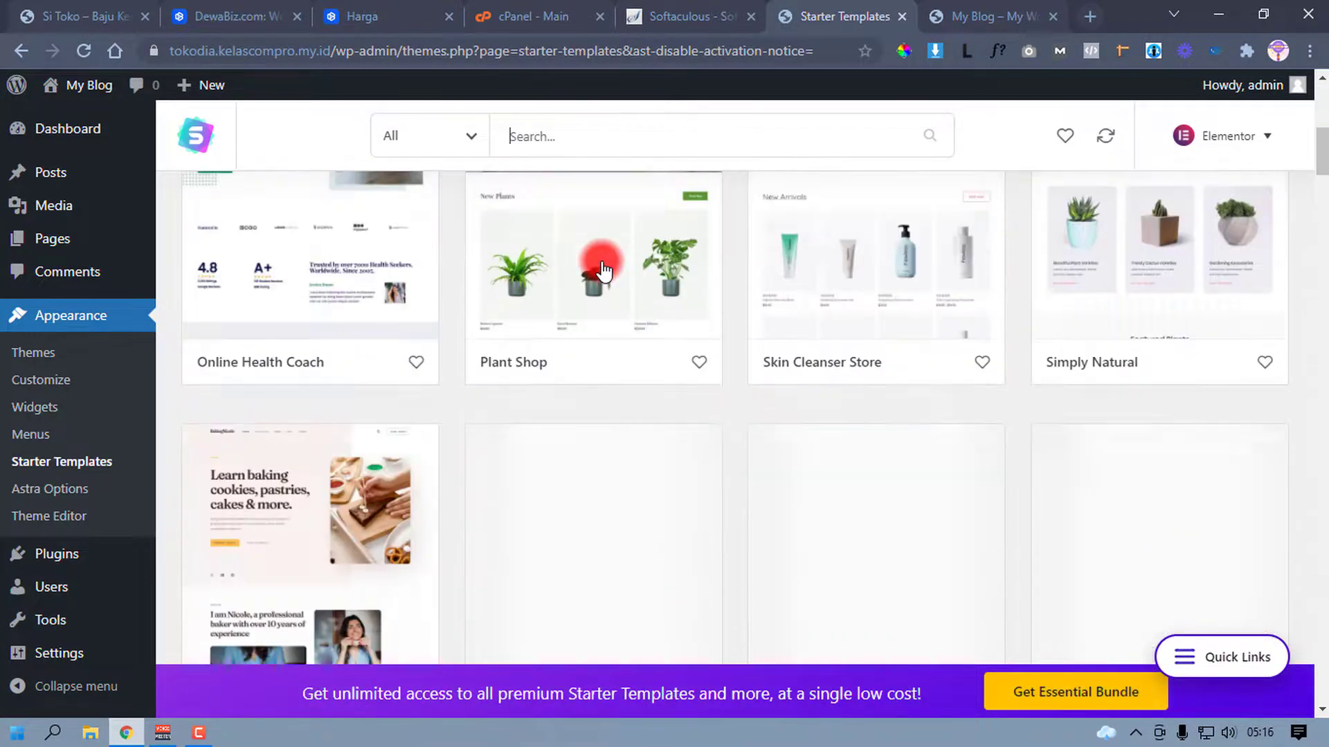
scroll(604, 270, down, 5)
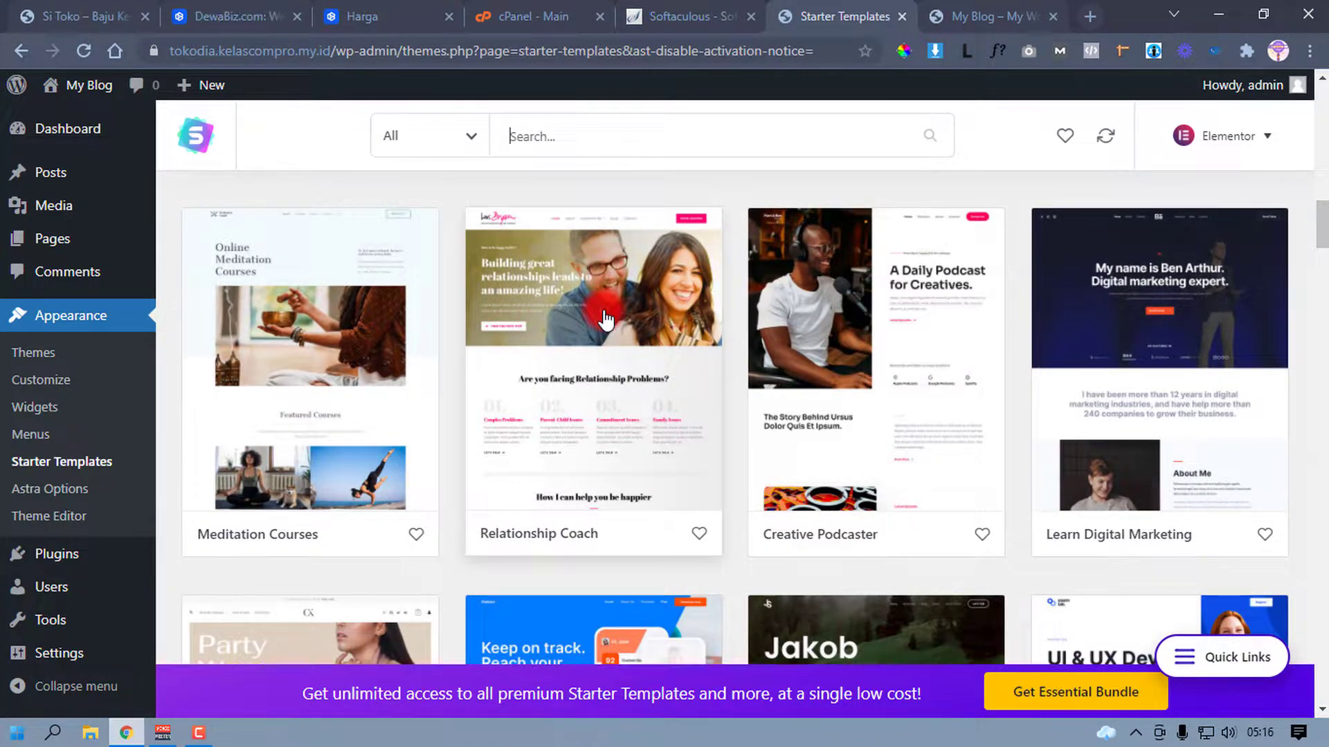
scroll(604, 318, down, 8)
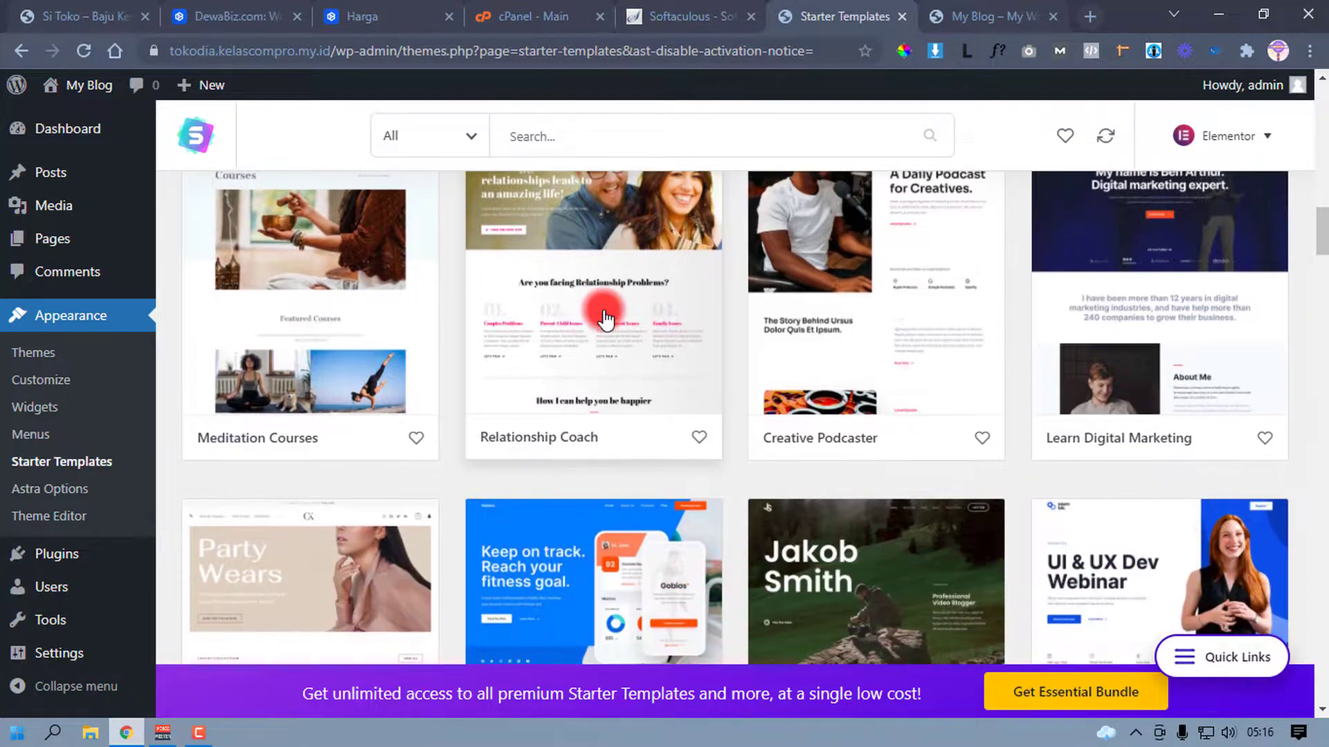
scroll(606, 314, up, 3)
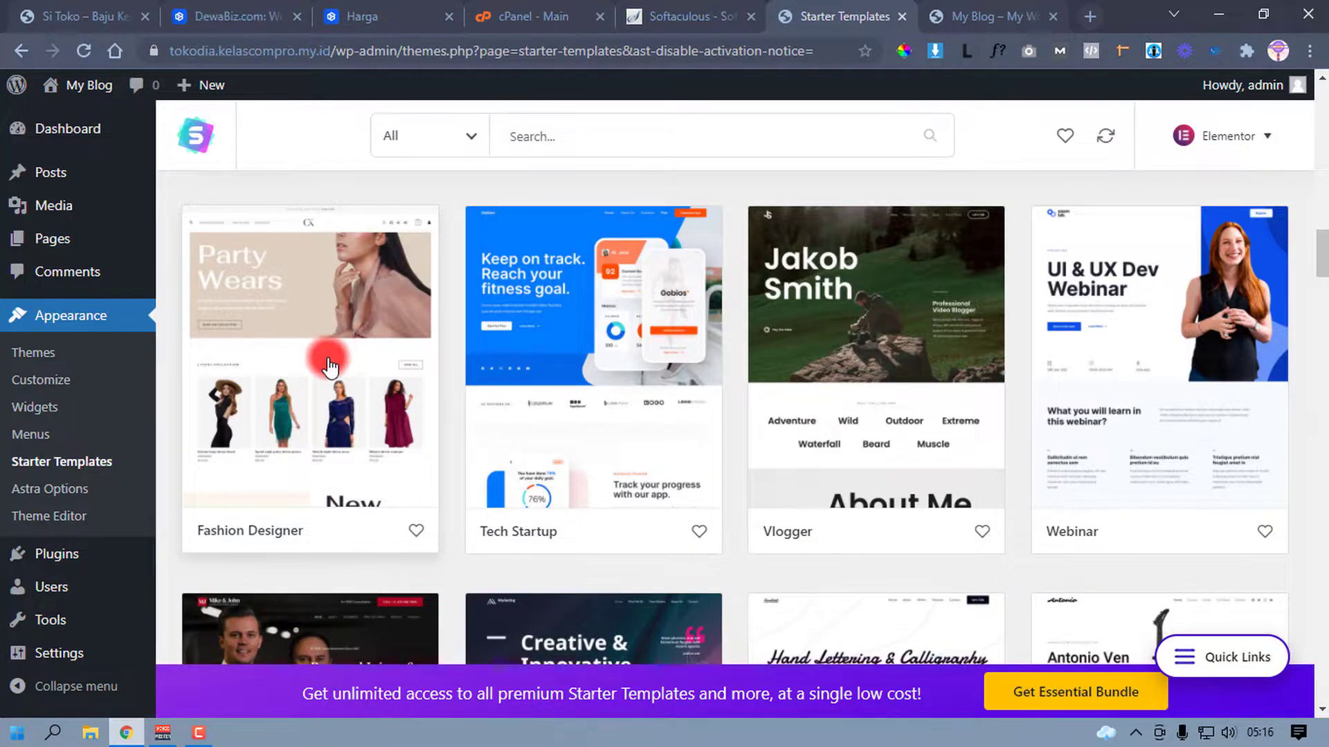
scroll(329, 367, down, 10)
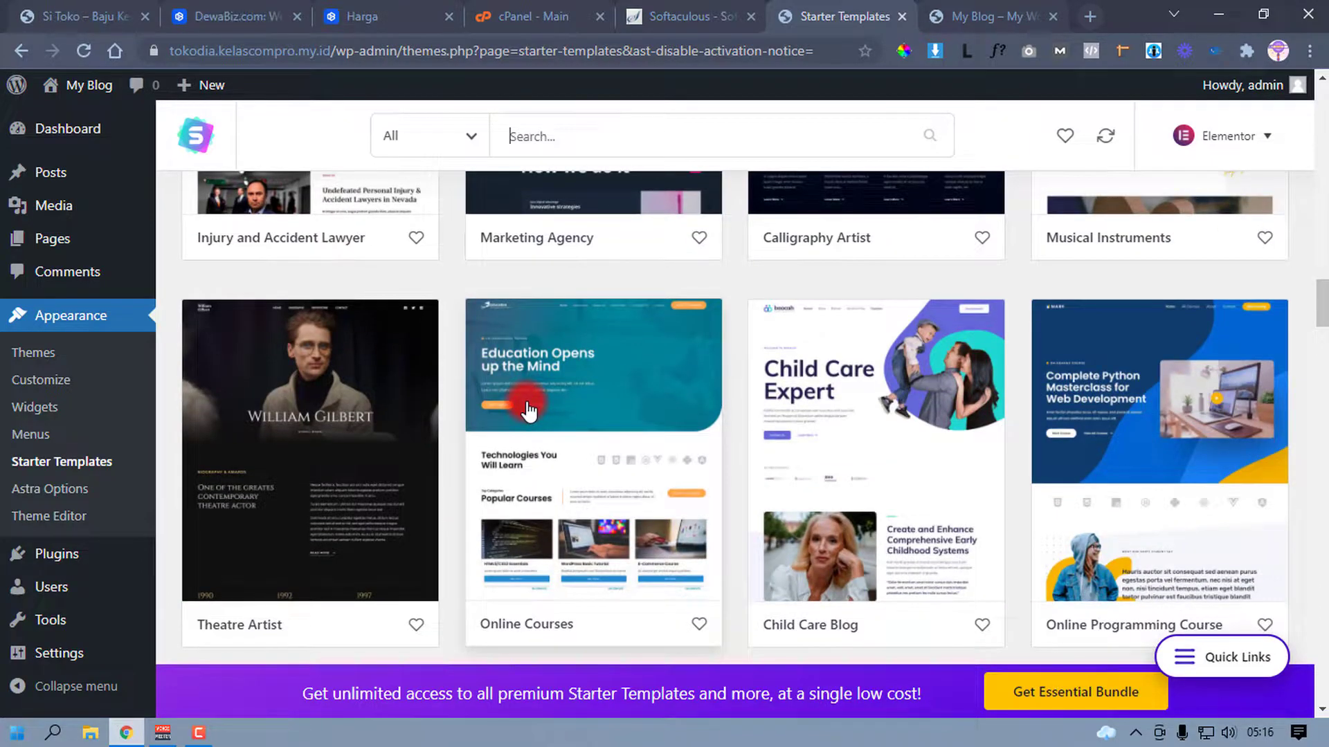
scroll(529, 415, down, 4)
scroll(527, 408, down, 8)
scroll(527, 408, down, 12)
scroll(526, 407, down, 10)
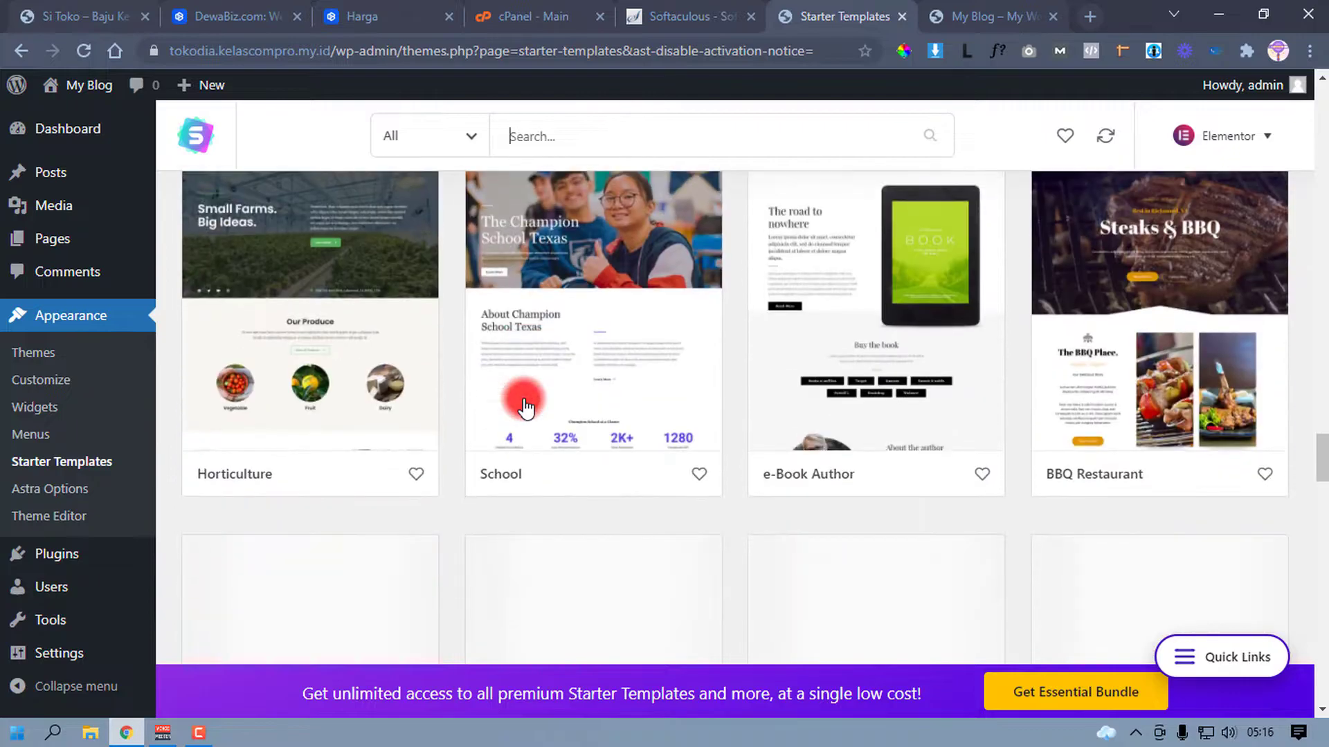
scroll(525, 407, down, 8)
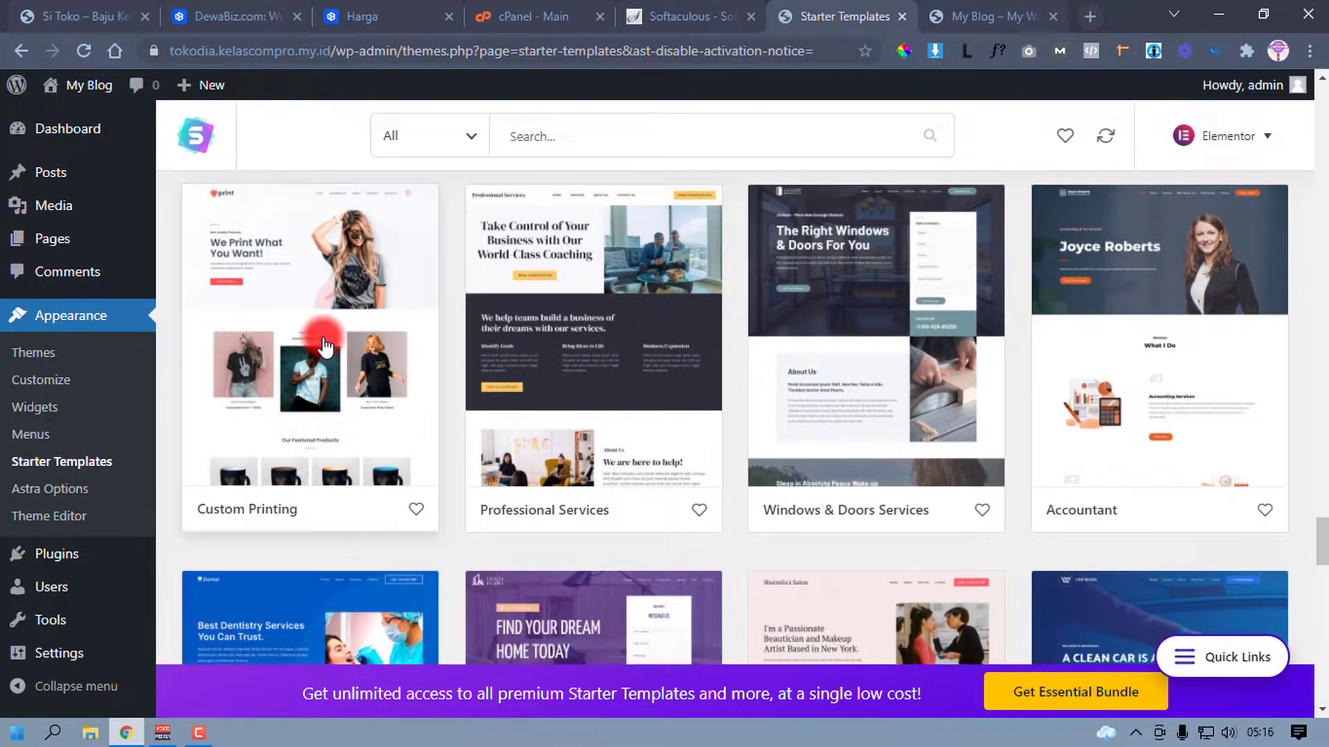
click(321, 343)
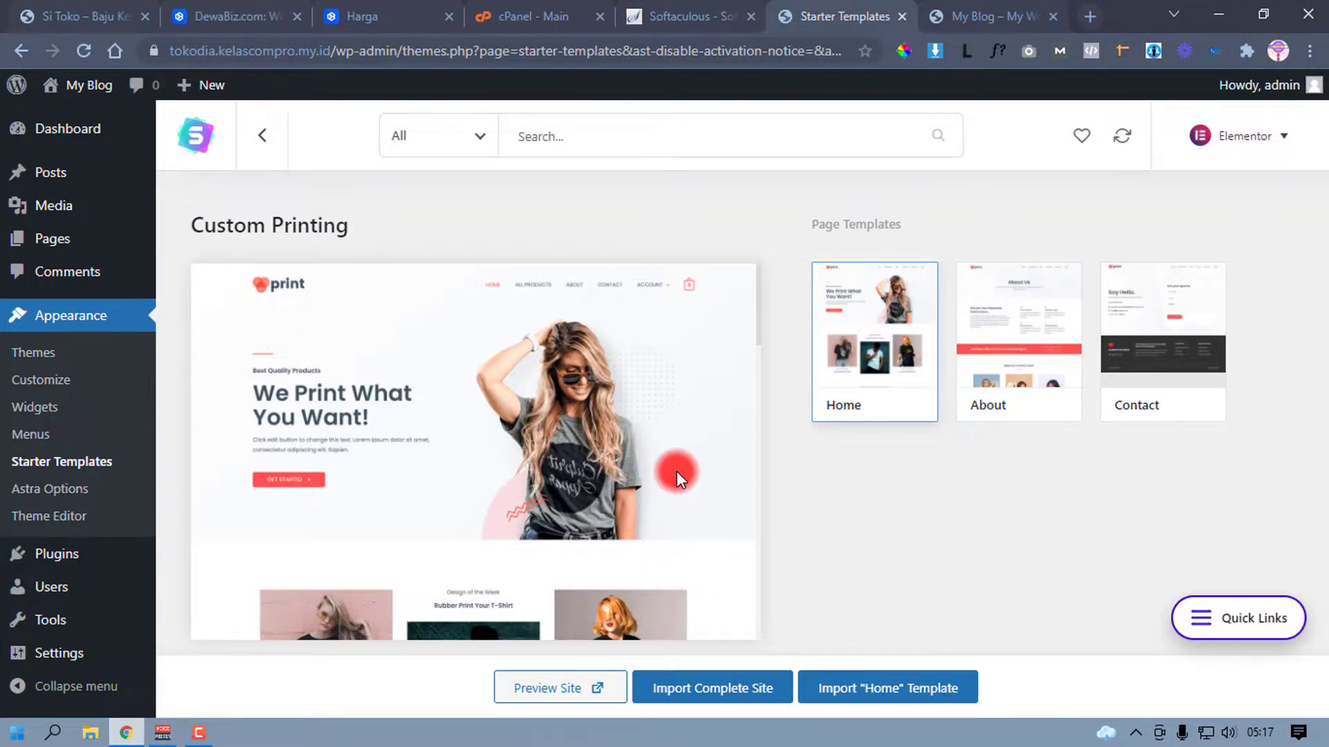
Step: Begin importing the complete Custom Printing site, with the WordPress level set to Beginner and the website built for Myself/My company
click(718, 692)
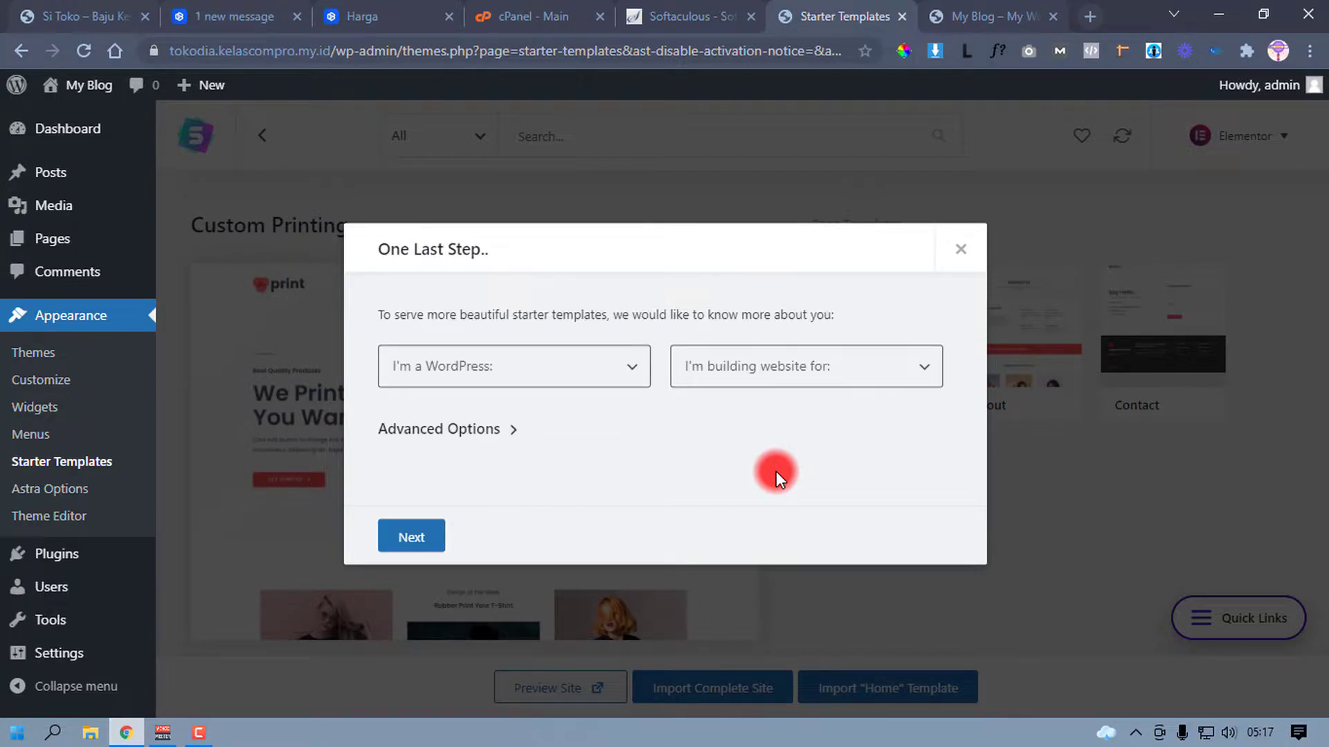
click(613, 366)
click(496, 418)
click(761, 364)
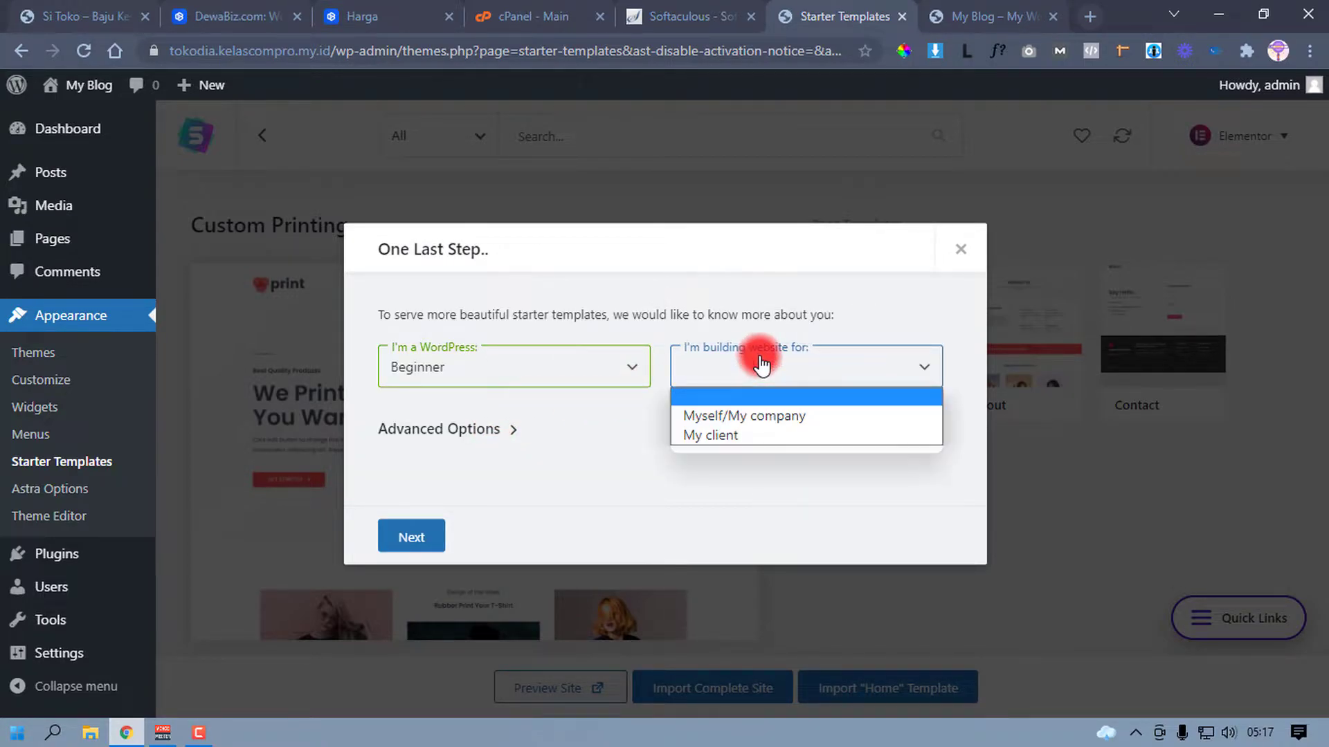
click(774, 411)
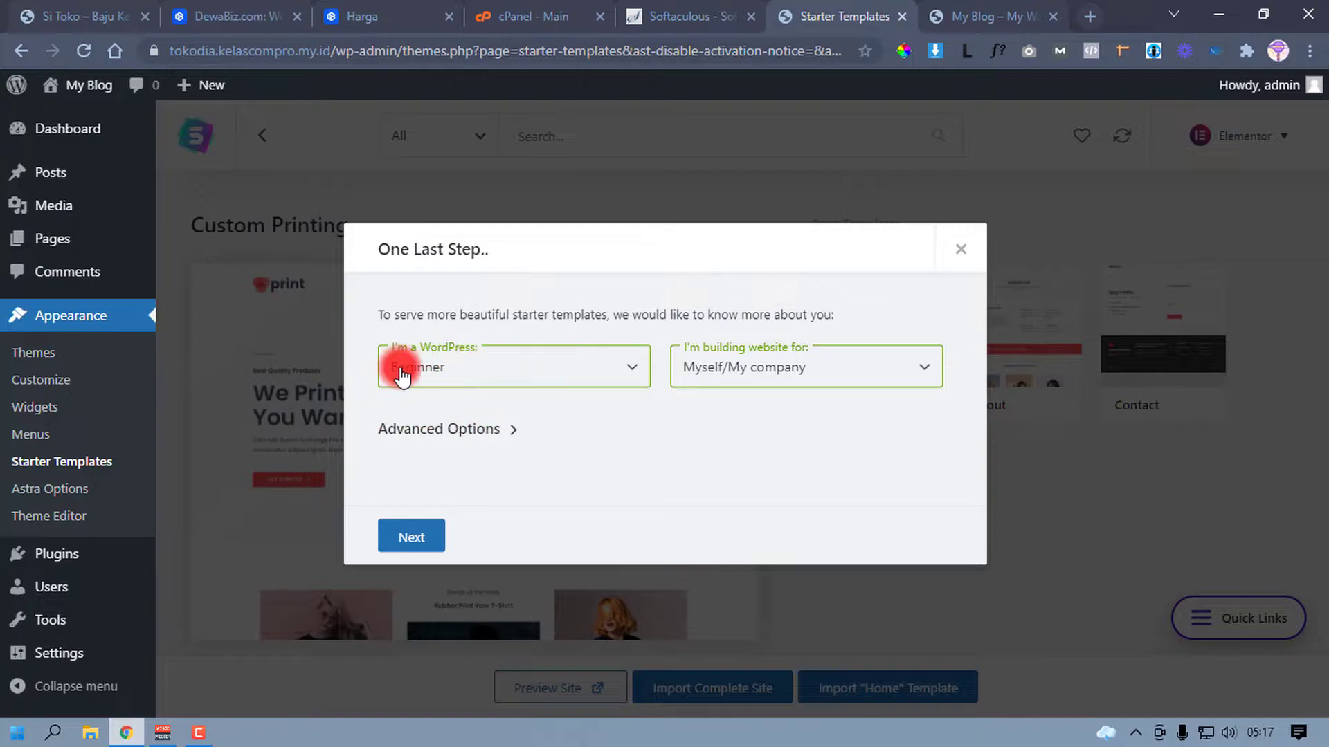
click(812, 383)
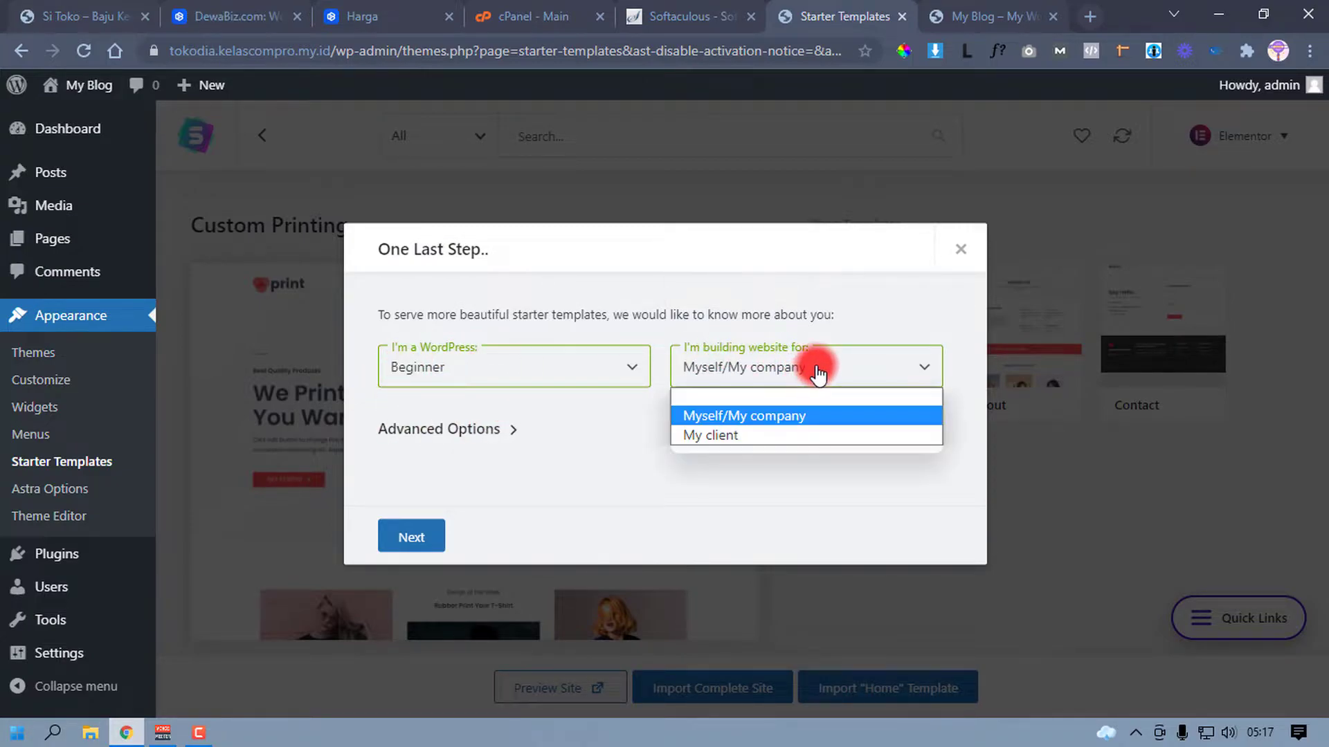
click(717, 365)
Step: Keep customizer settings, widgets, required plugins and content included in the import, and run it without submitting contact details
click(513, 430)
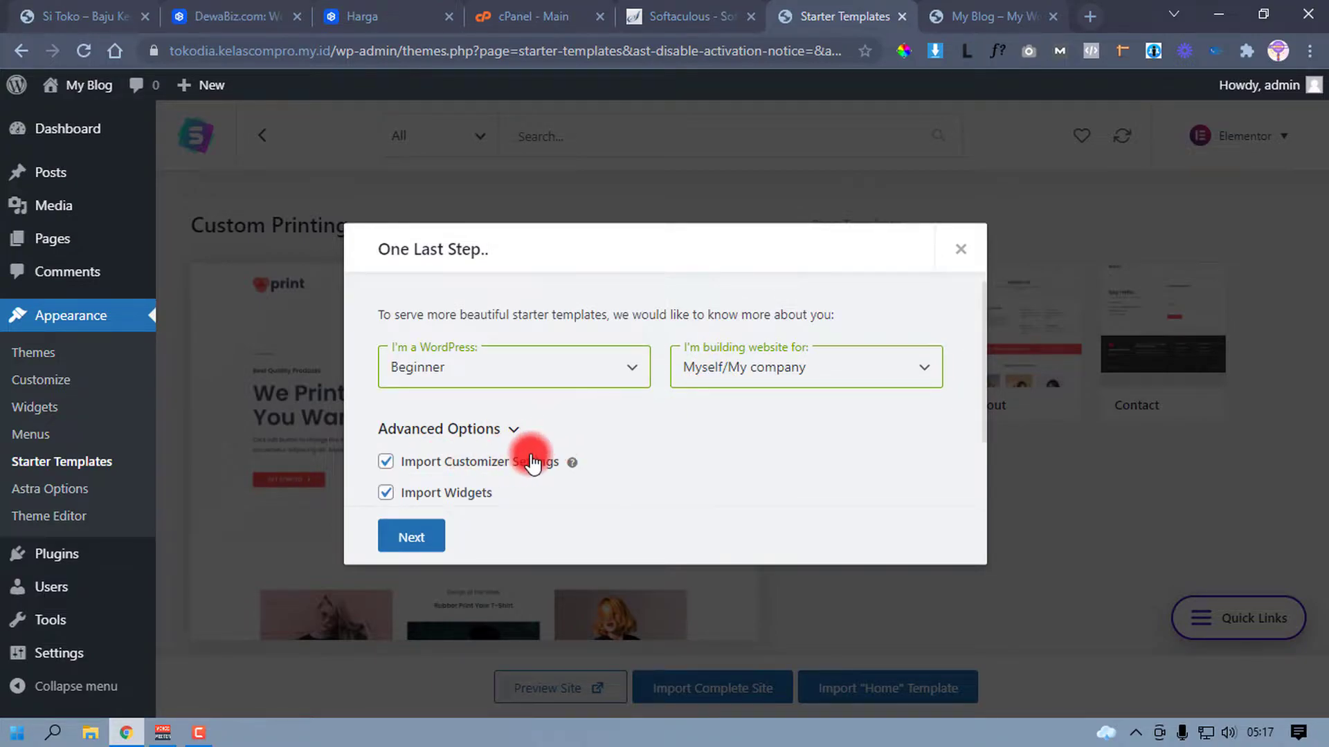
scroll(484, 429, down, 2)
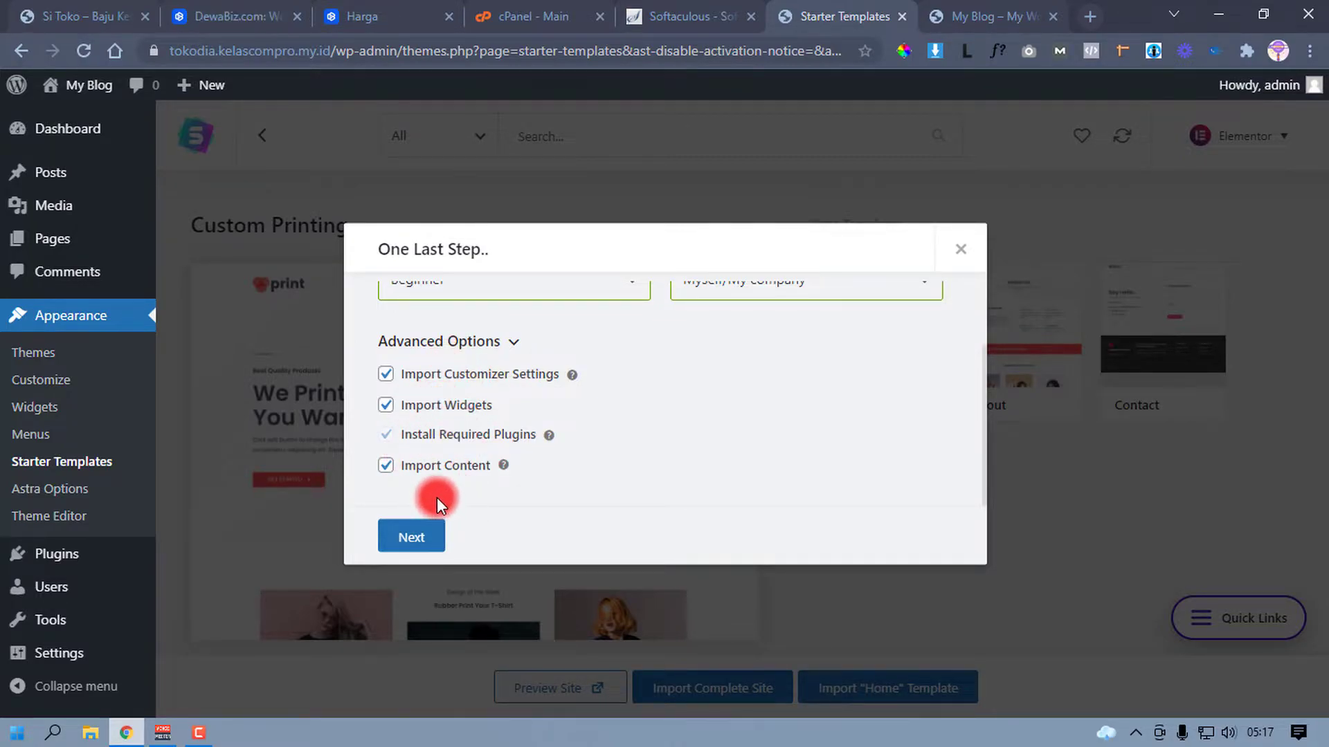
click(413, 539)
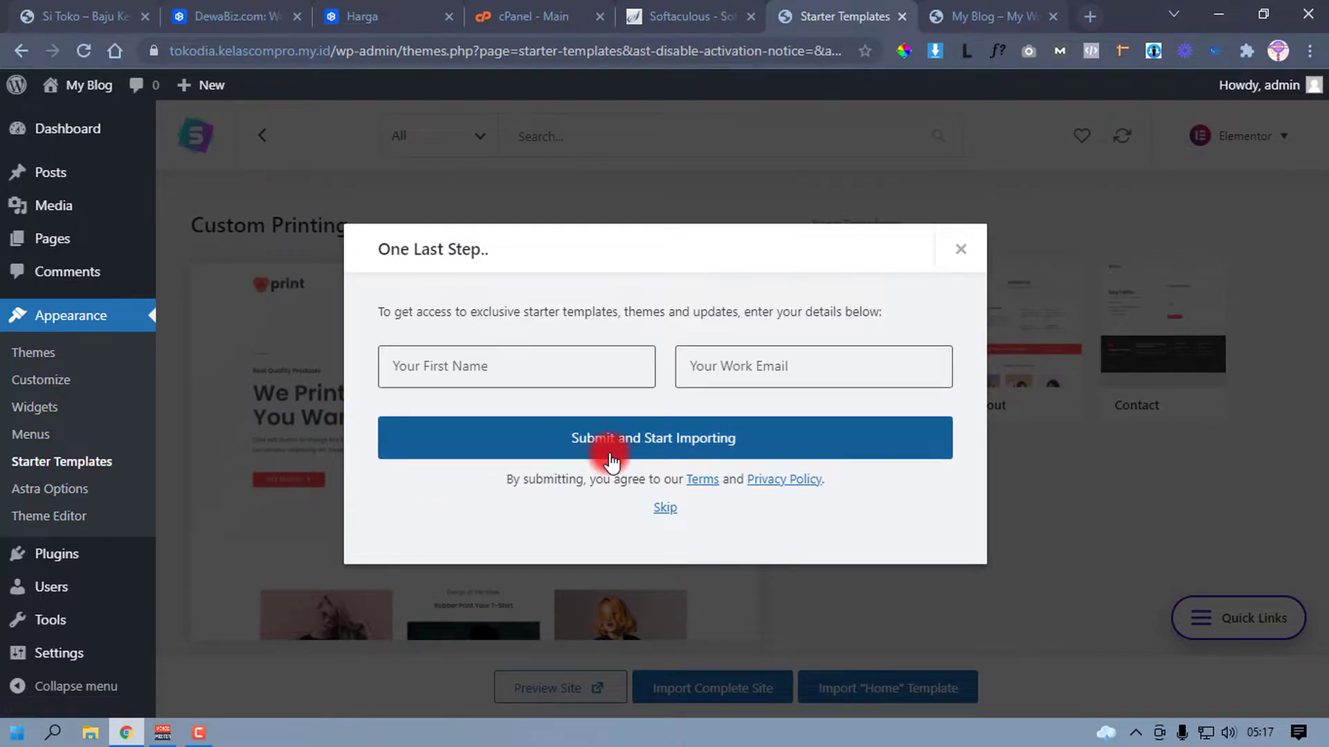
click(666, 508)
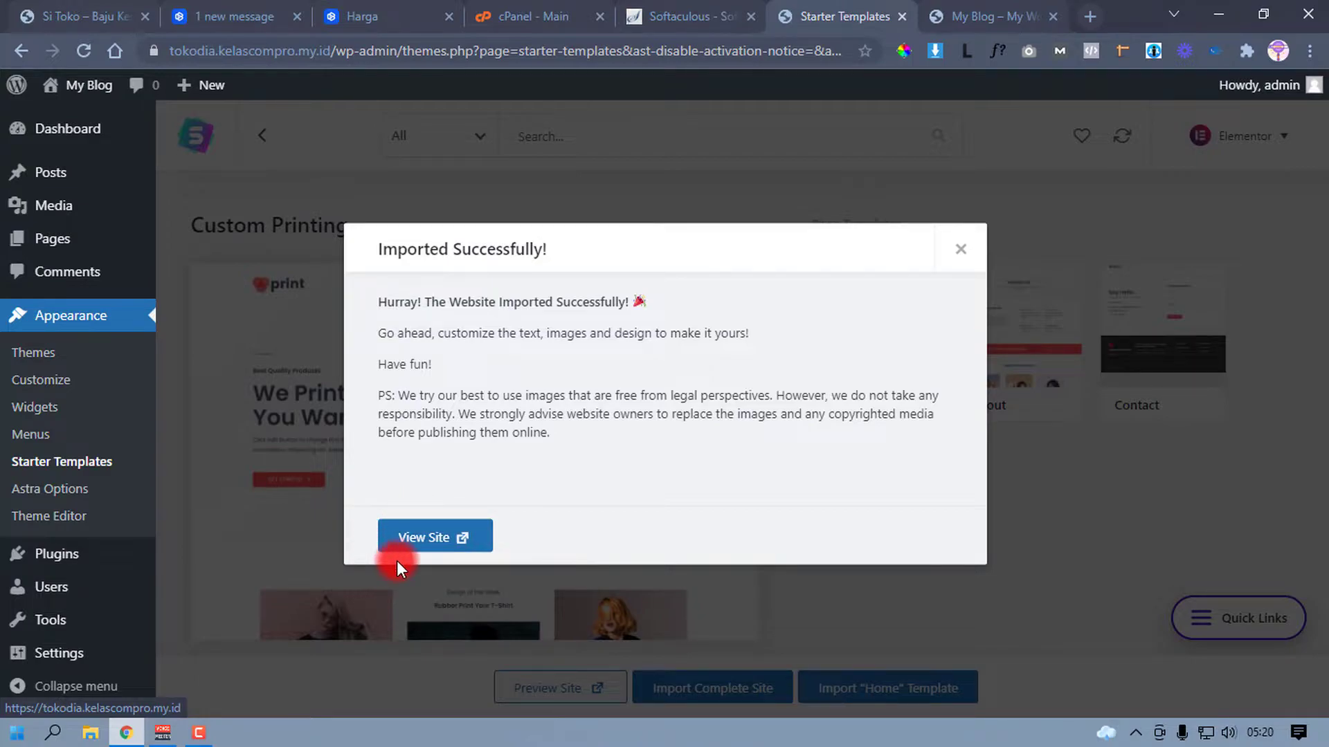
Step: Open the imported site and look over its homepage, from the hero section to the product sections
click(424, 537)
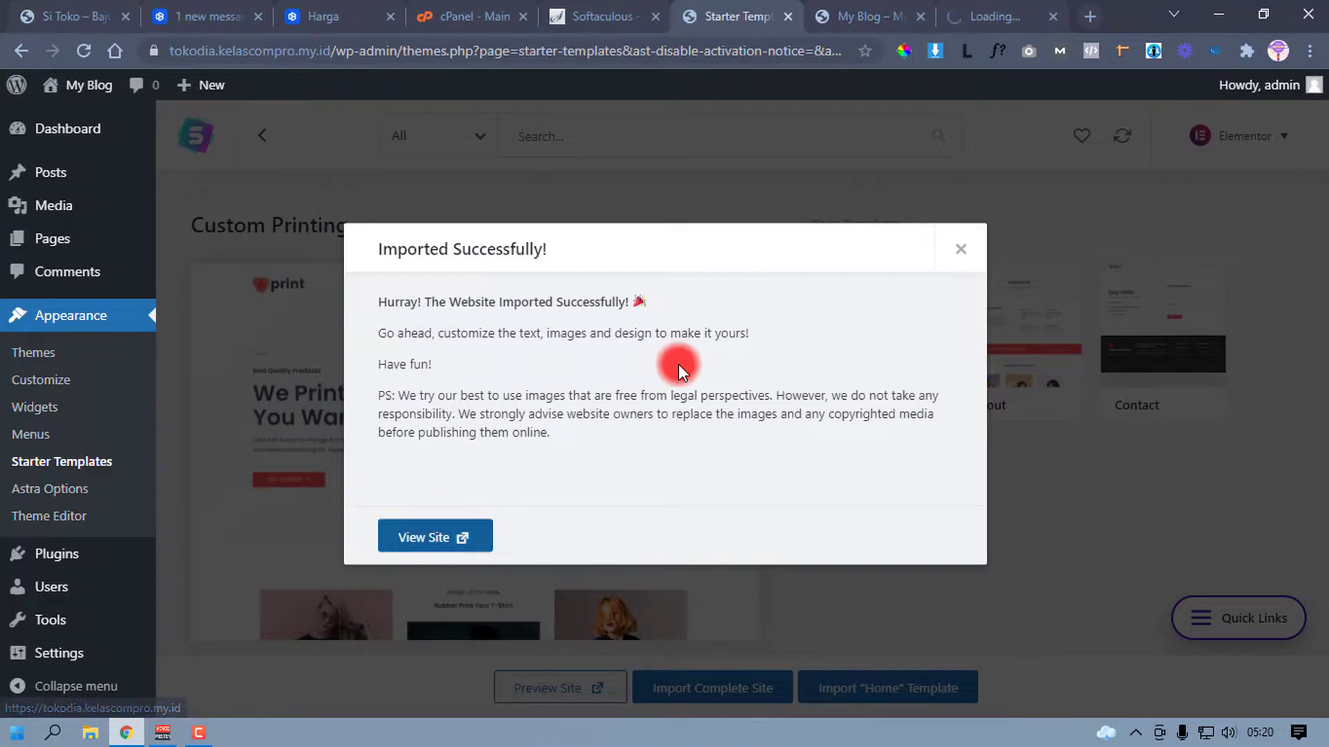
click(995, 10)
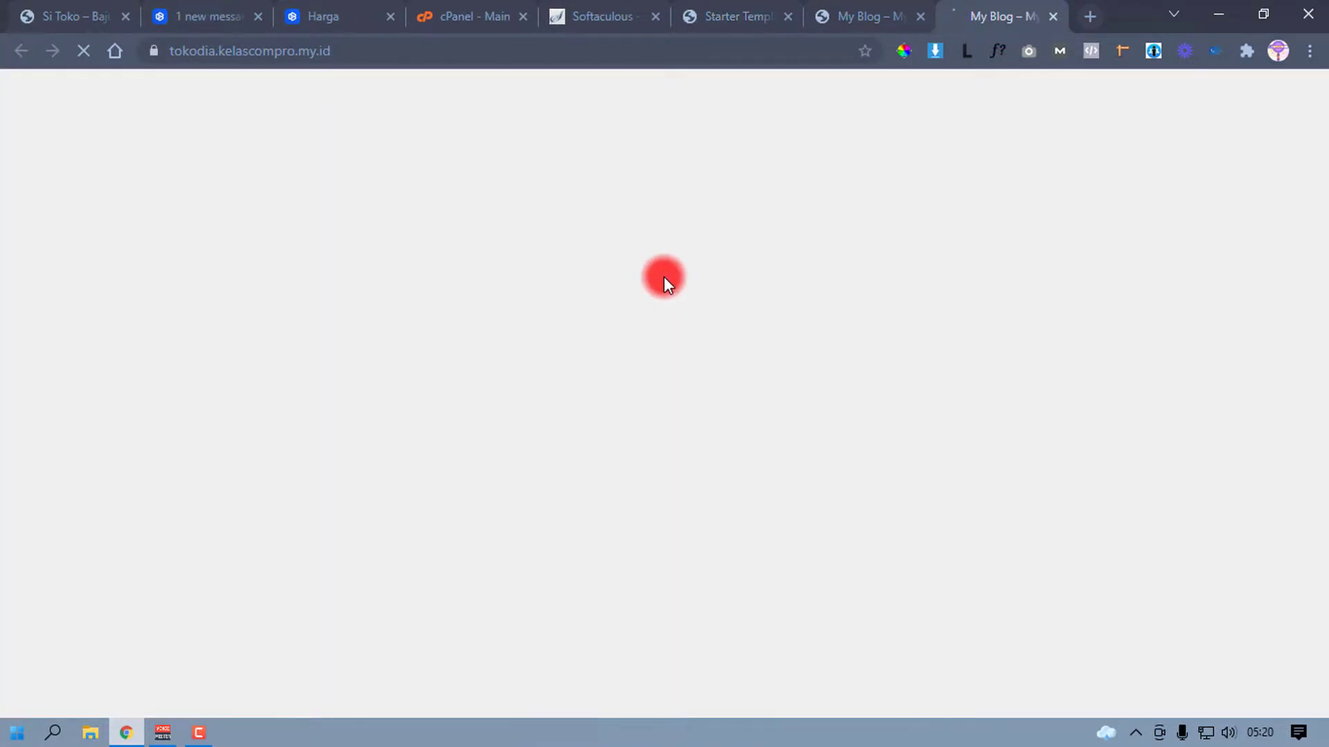
scroll(712, 371, down, 5)
scroll(712, 371, up, 5)
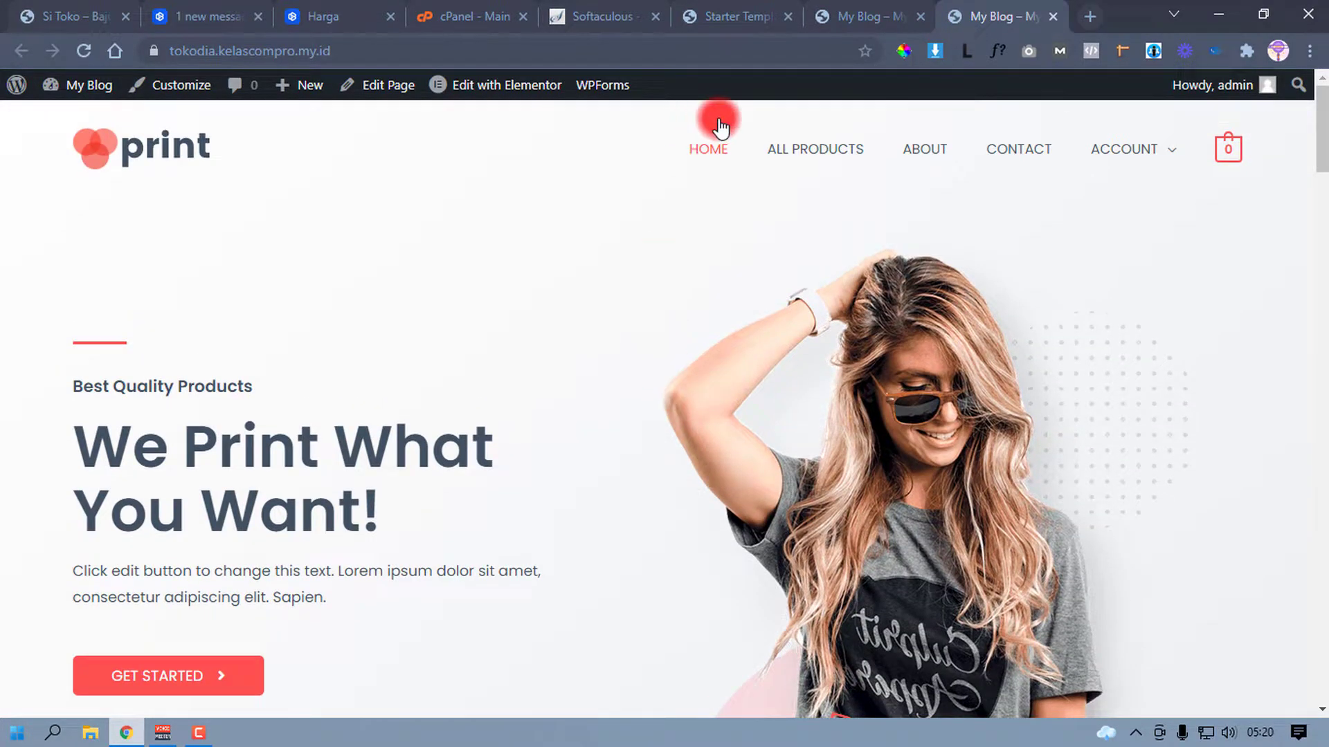
scroll(517, 367, down, 6)
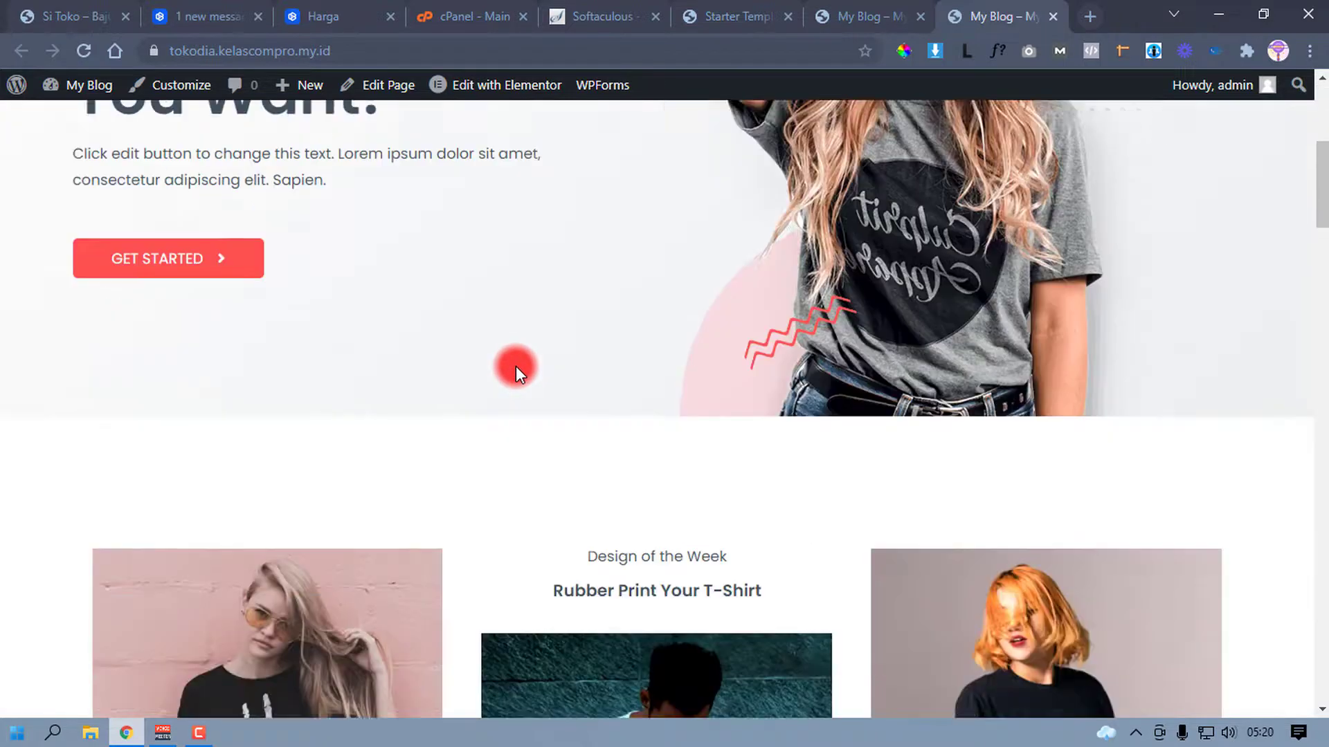
scroll(516, 367, down, 20)
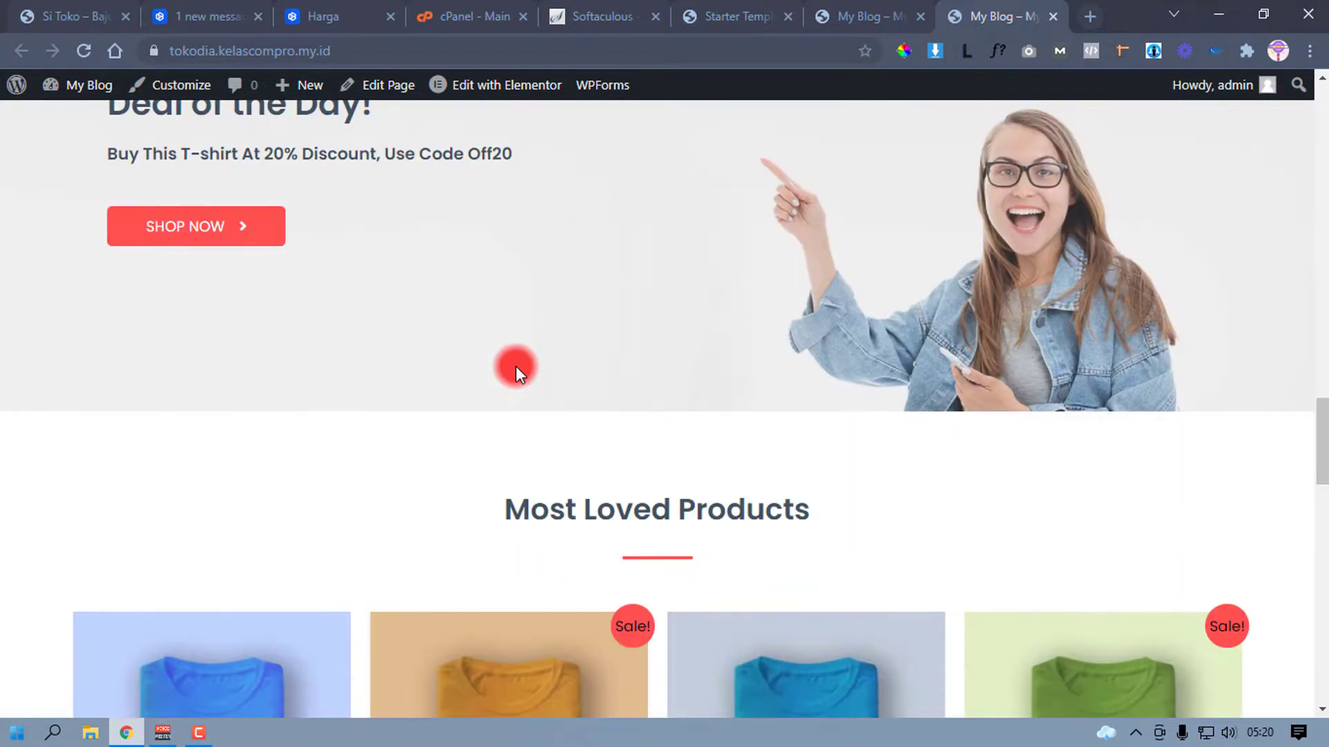
Step: Look over the rest of the imported homepage and open it in the Elementor editor
scroll(516, 367, down, 6)
scroll(516, 367, up, 20)
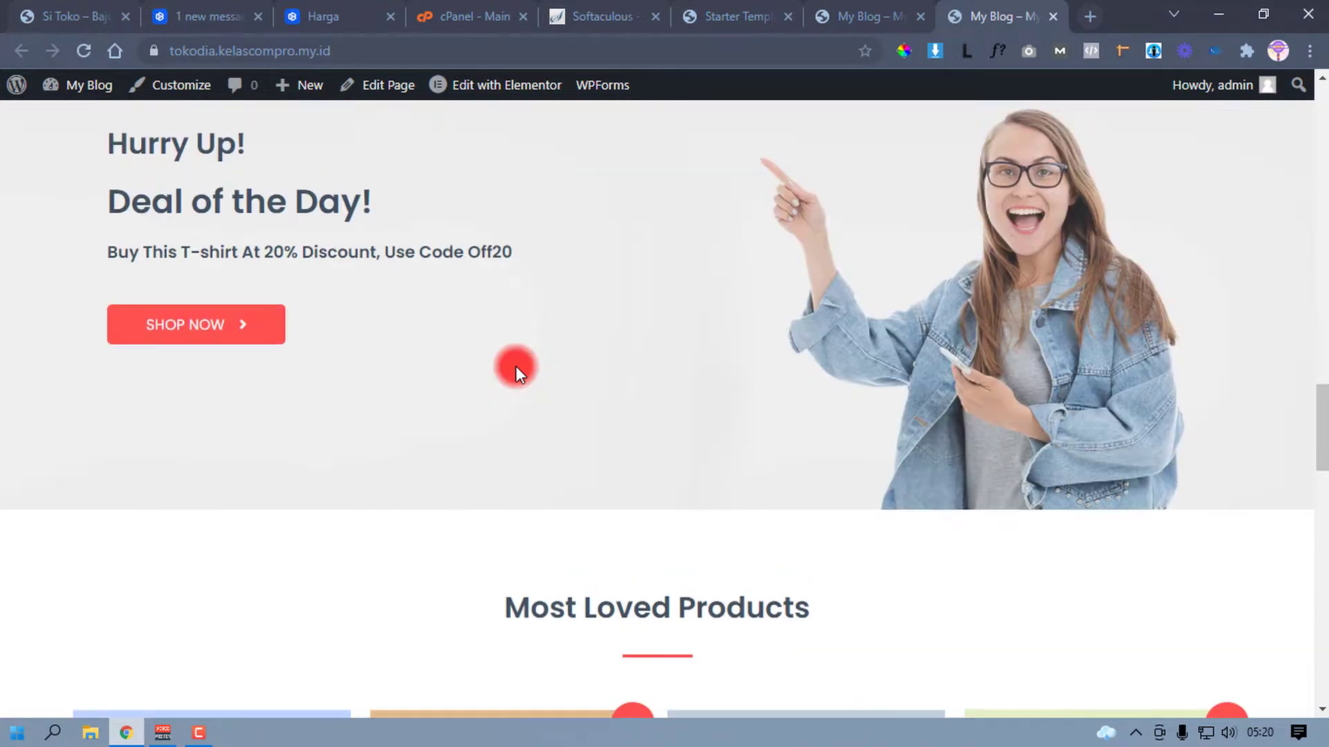
scroll(516, 367, up, 10)
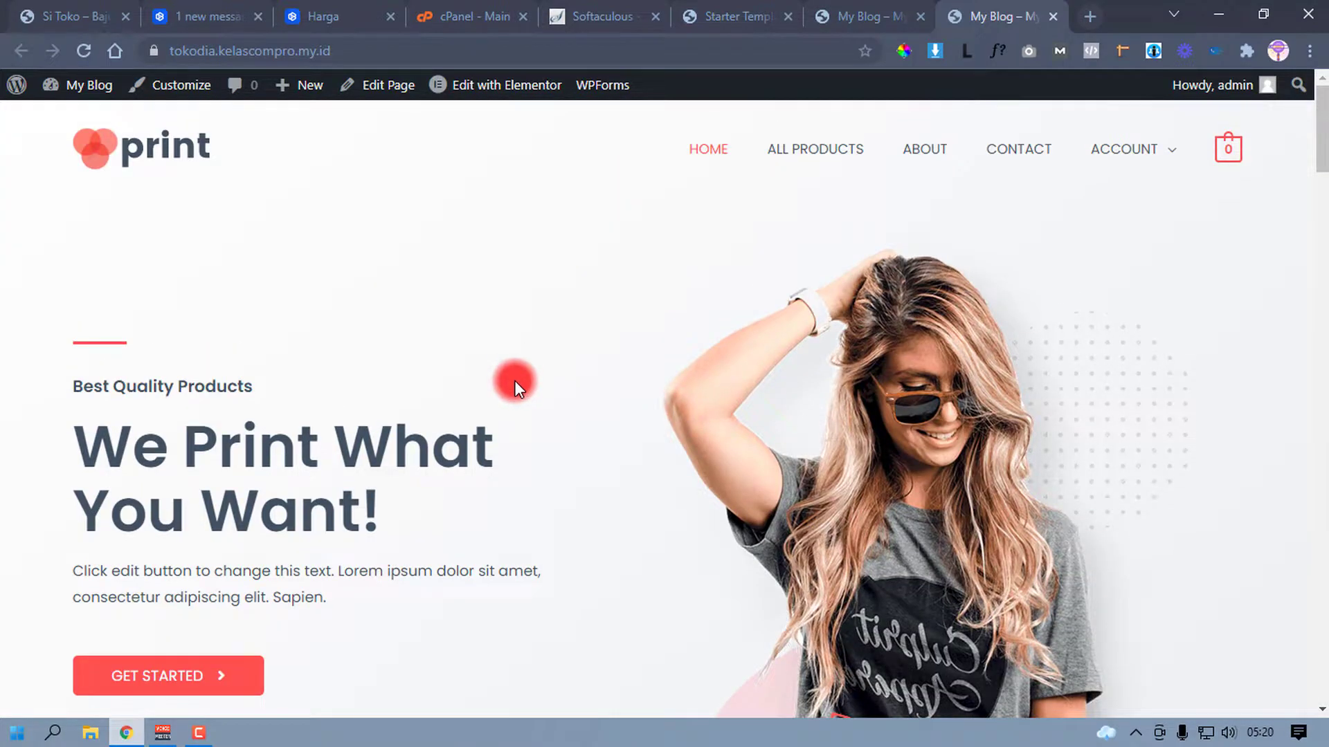
click(488, 95)
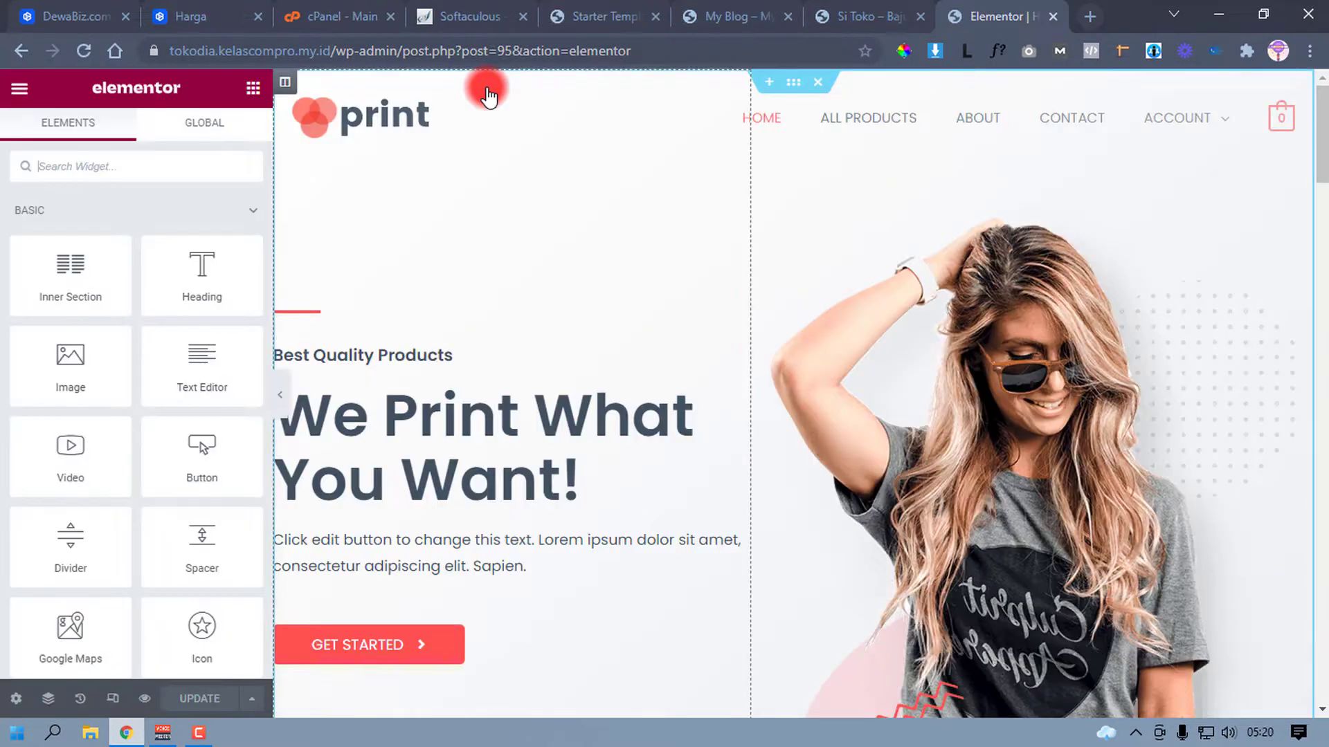
Step: Replace the hero heading's title with "Print Sesuai Keinginan Anda", copied from the sample Si Toko homepage
scroll(547, 398, down, 4)
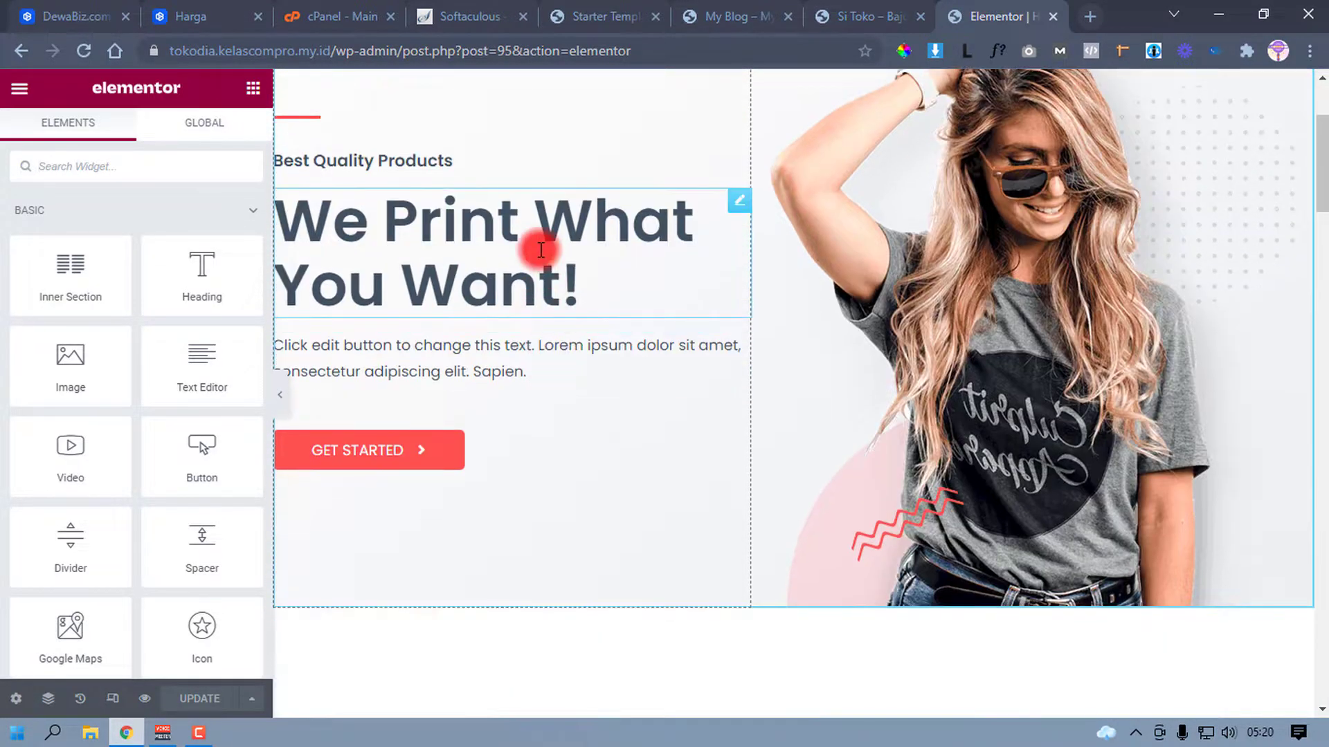
scroll(656, 306, down, 4)
scroll(653, 302, up, 7)
click(611, 318)
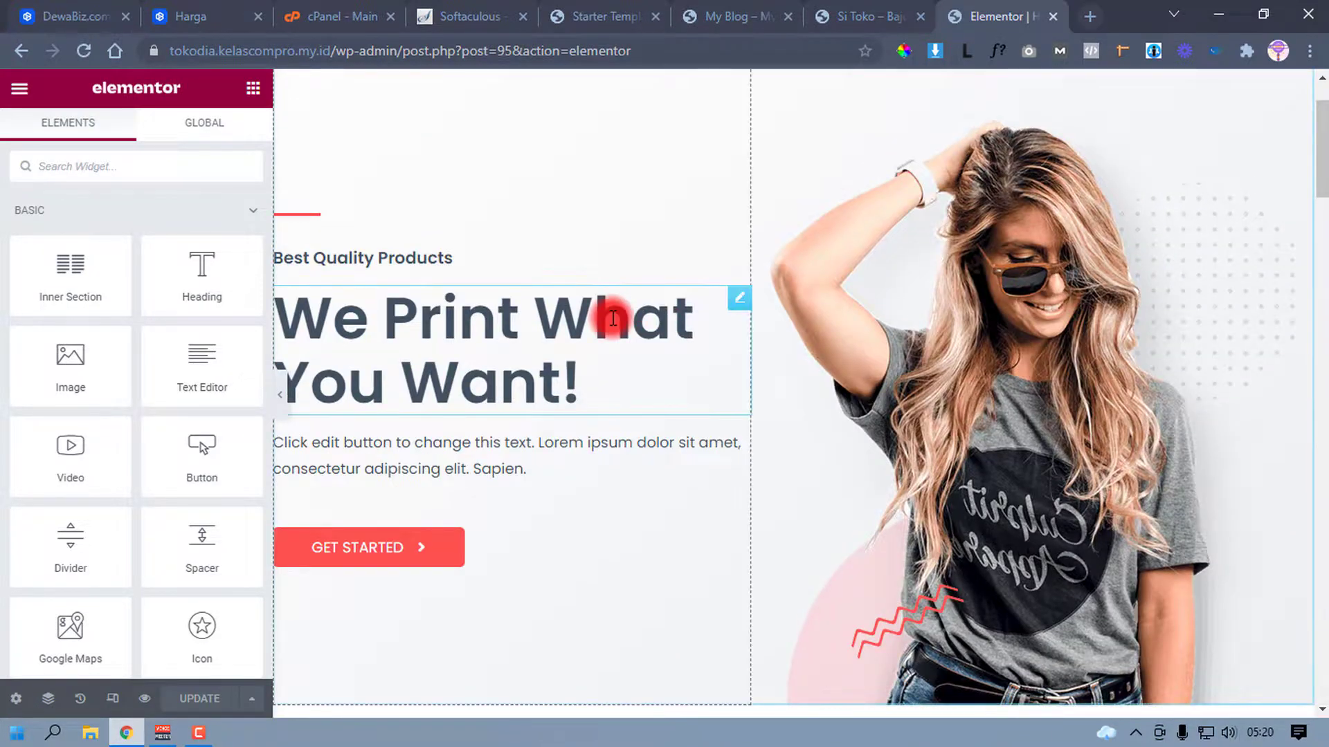
click(846, 13)
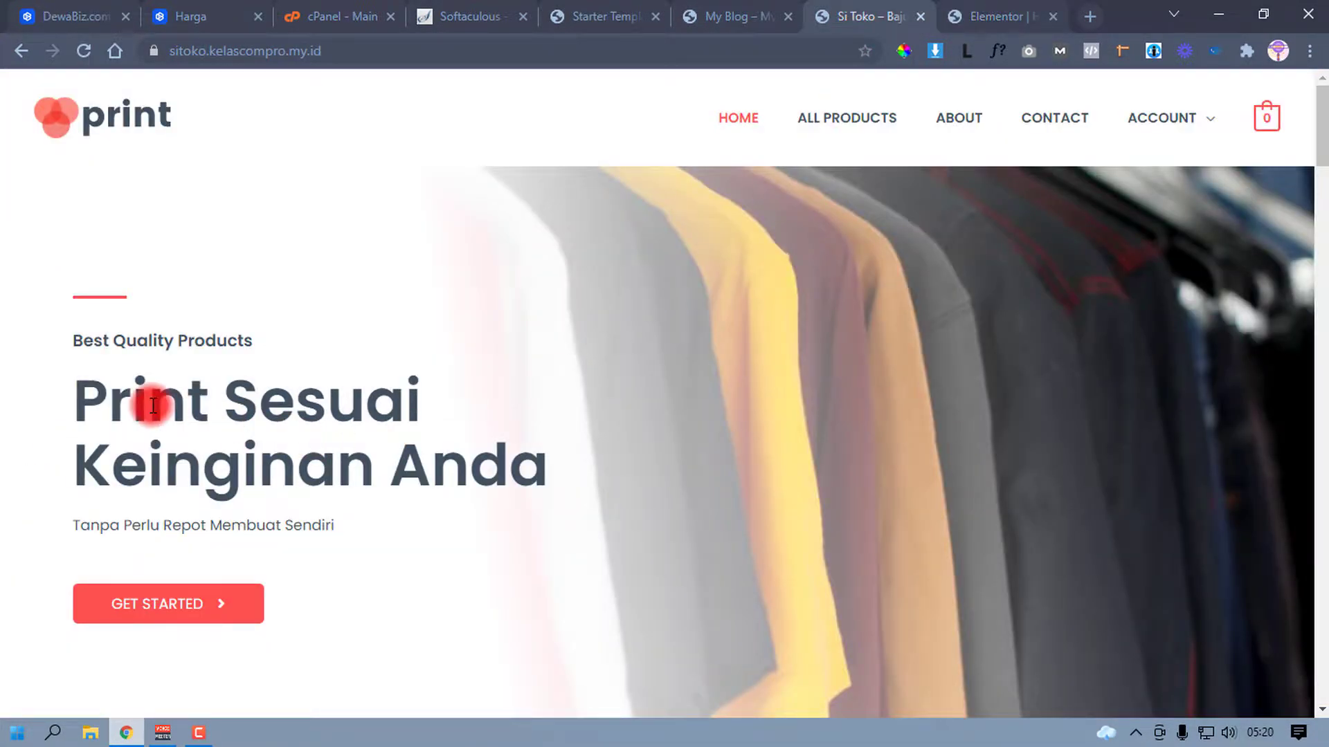
drag(85, 399, 543, 466)
right_click(309, 400)
click(356, 415)
click(957, 15)
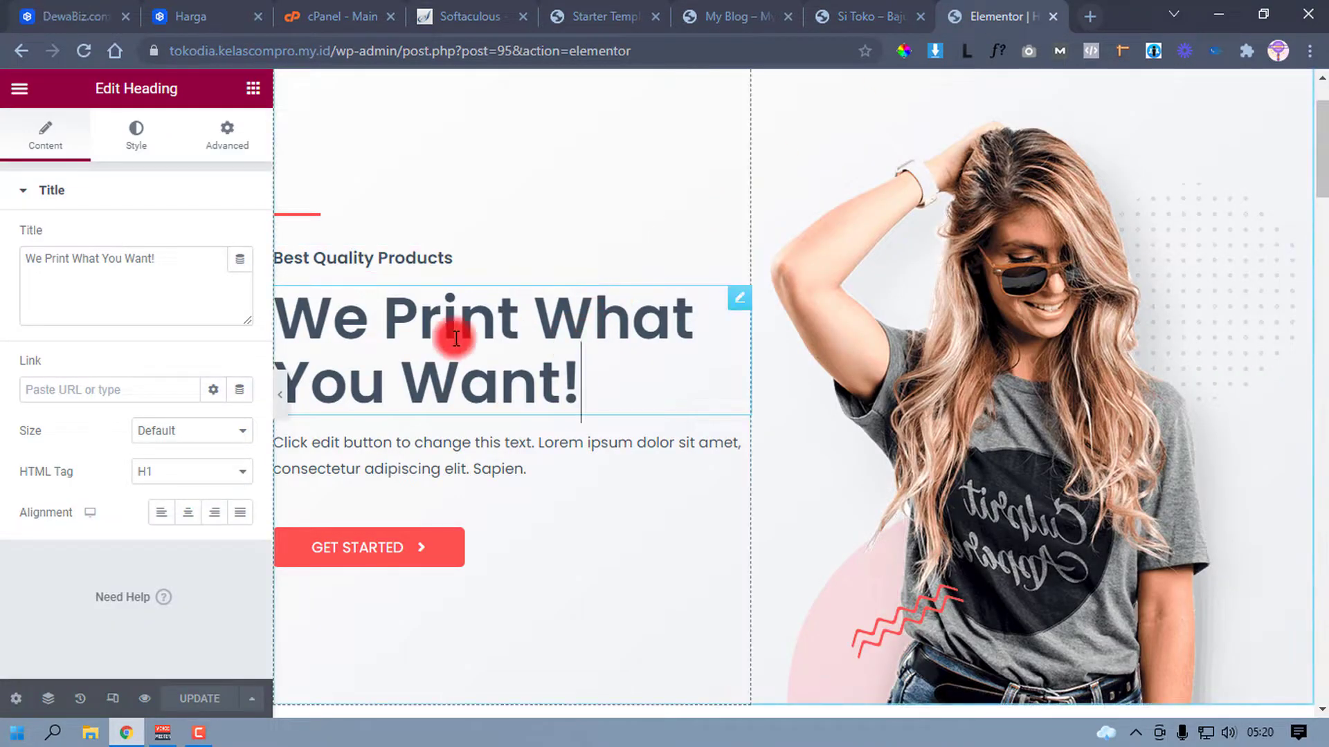
triple_click(139, 267)
key(ctrl+v)
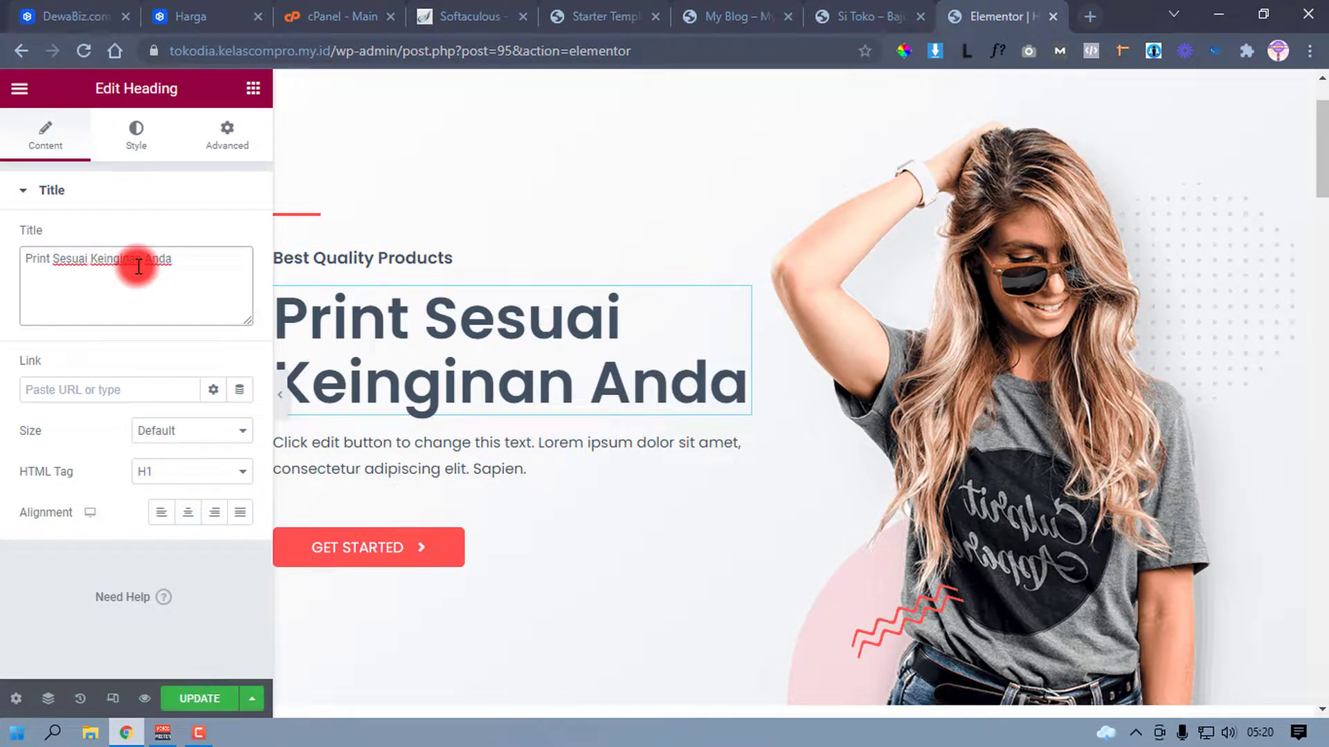
Step: Replace the paragraph under the hero heading with "Tanpa Perlu Repot Membuat Sendiri", copied from the sample Si Toko homepage
click(843, 13)
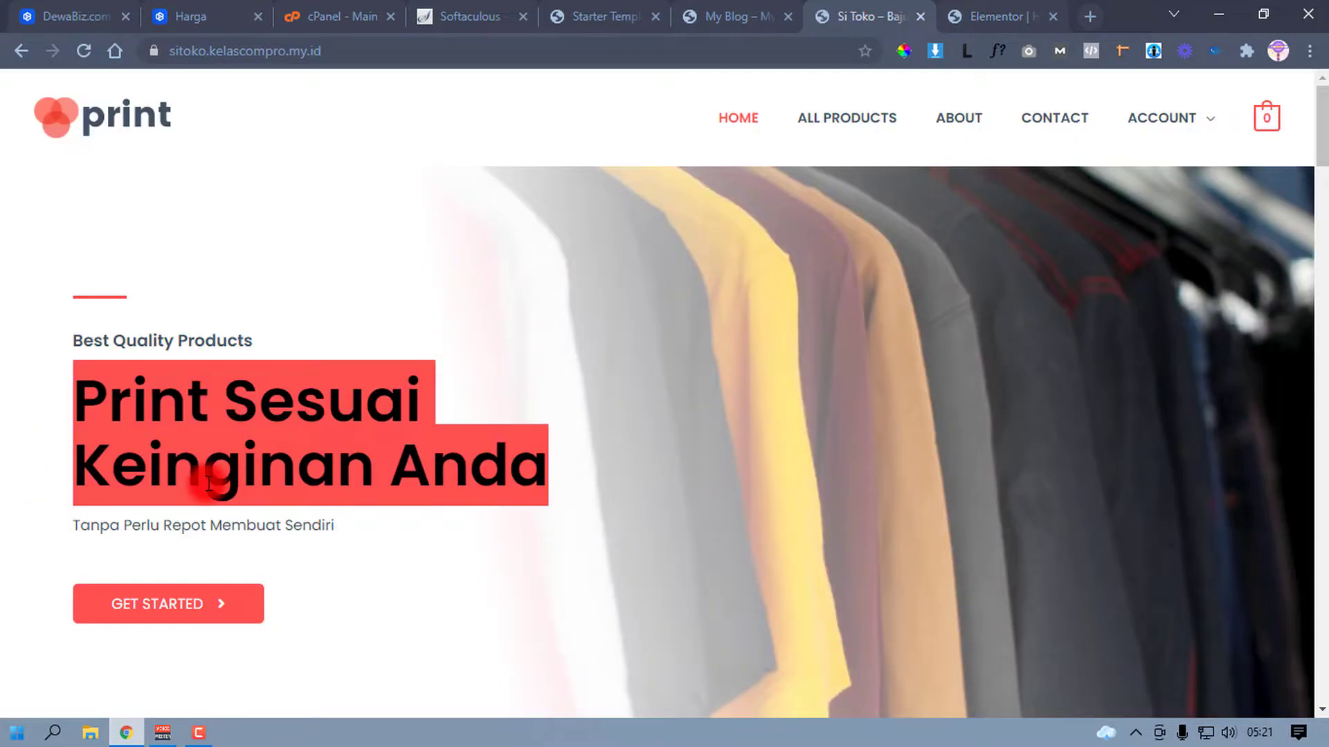
drag(76, 524, 344, 526)
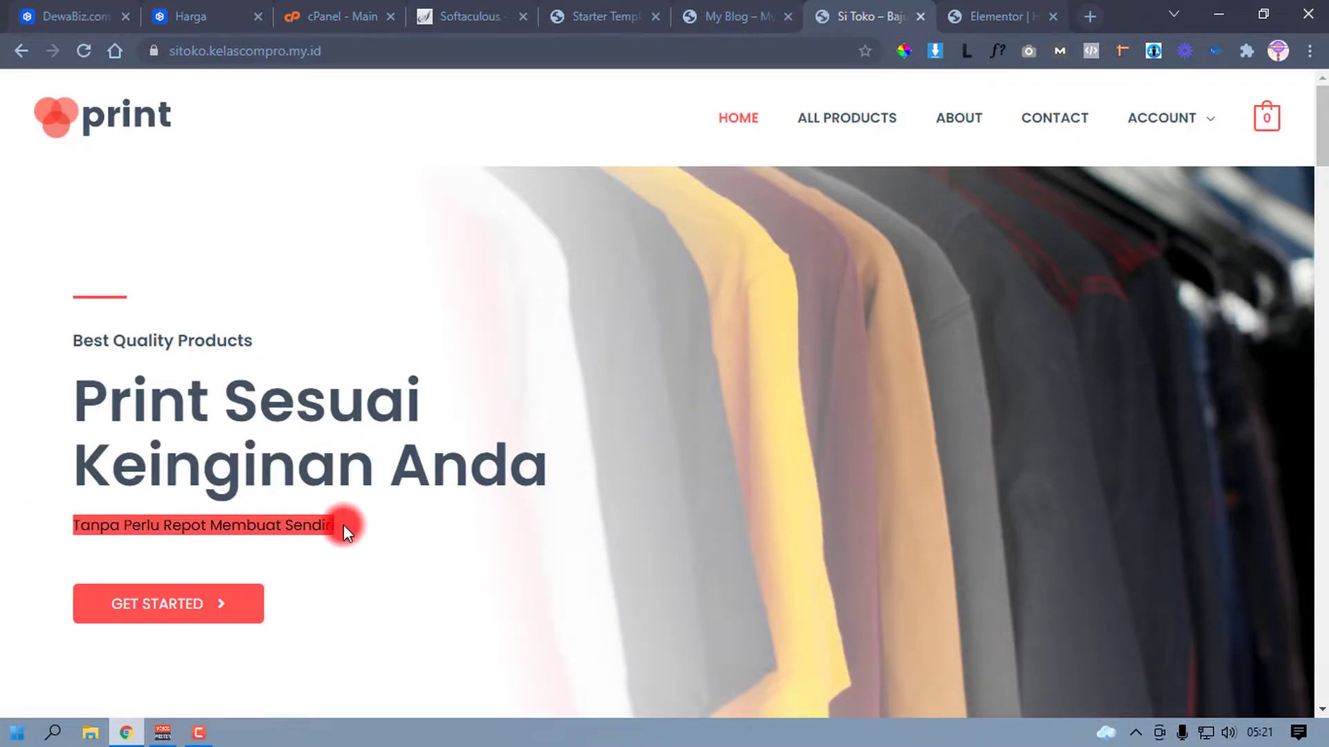
click(931, 14)
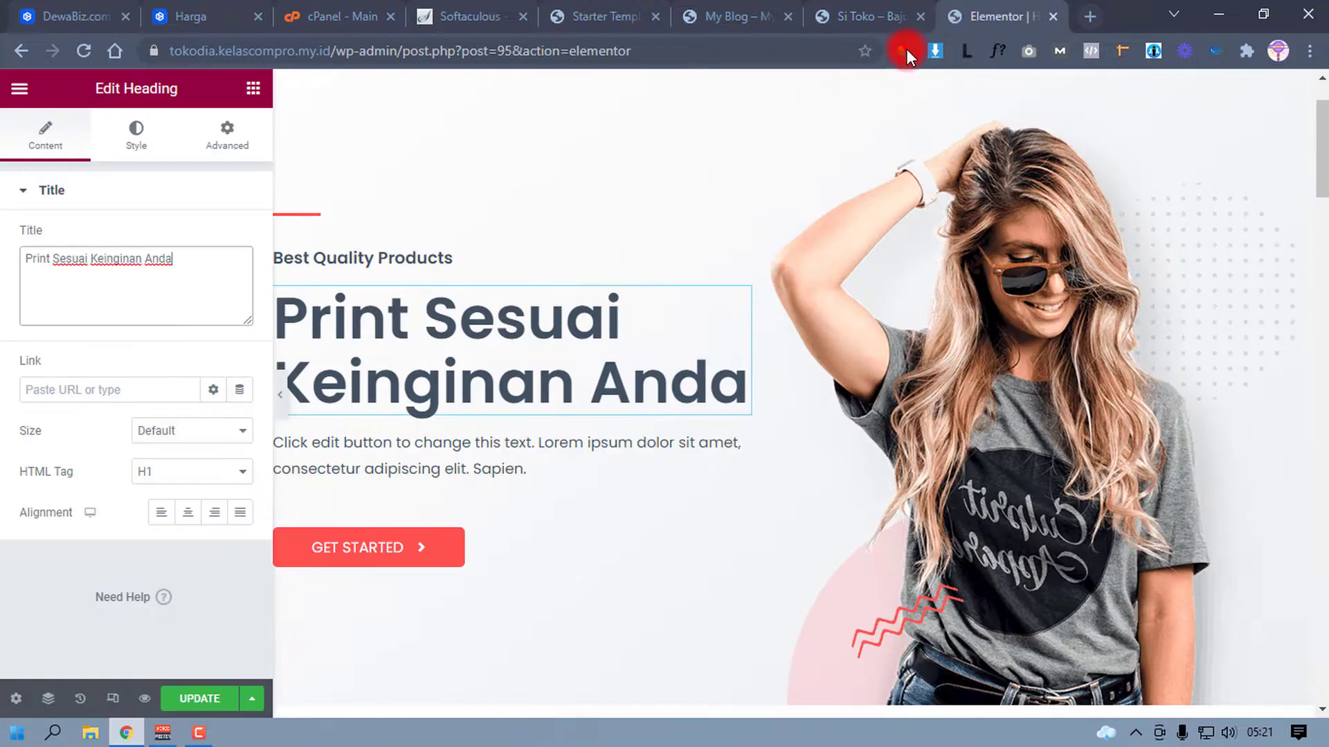
click(305, 479)
click(118, 495)
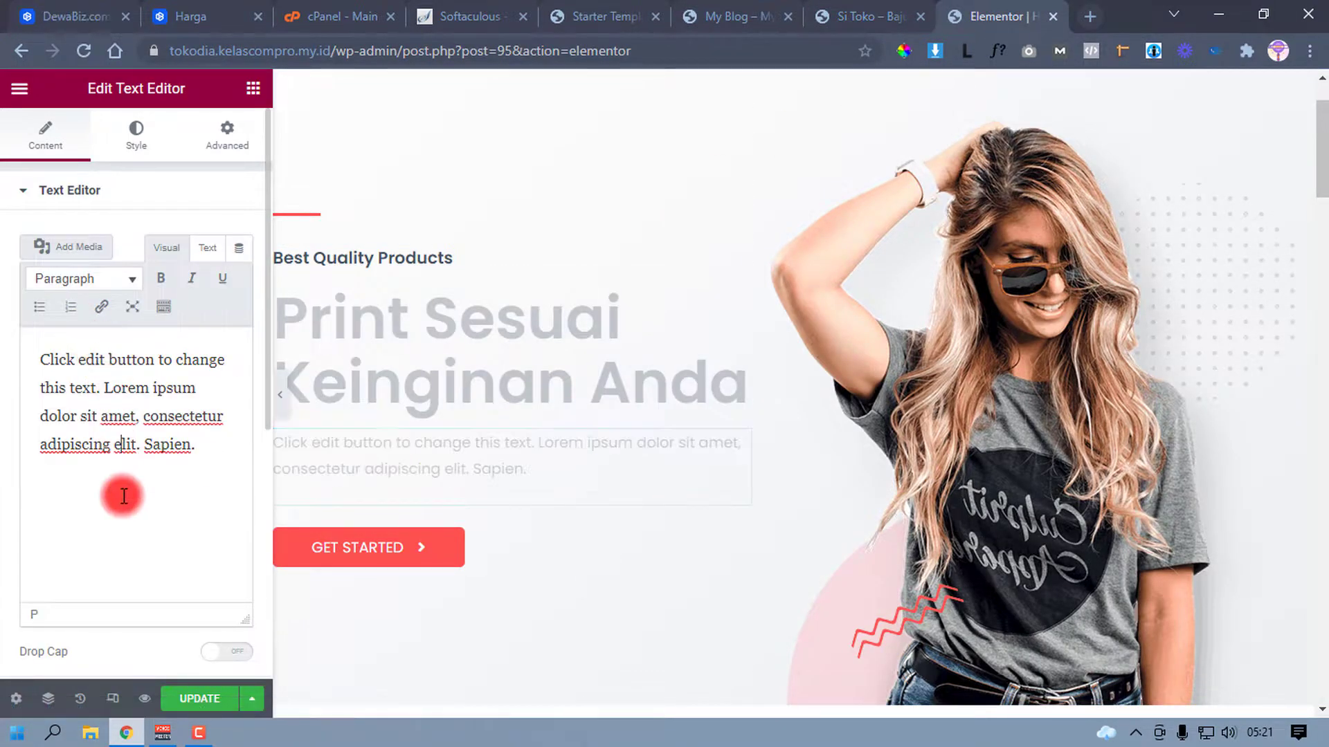
key(ctrl+a)
key(ctrl+v)
Step: Open the shortcode element under the "Our Featured Products" heading for editing
scroll(620, 472, down, 15)
scroll(621, 472, down, 1)
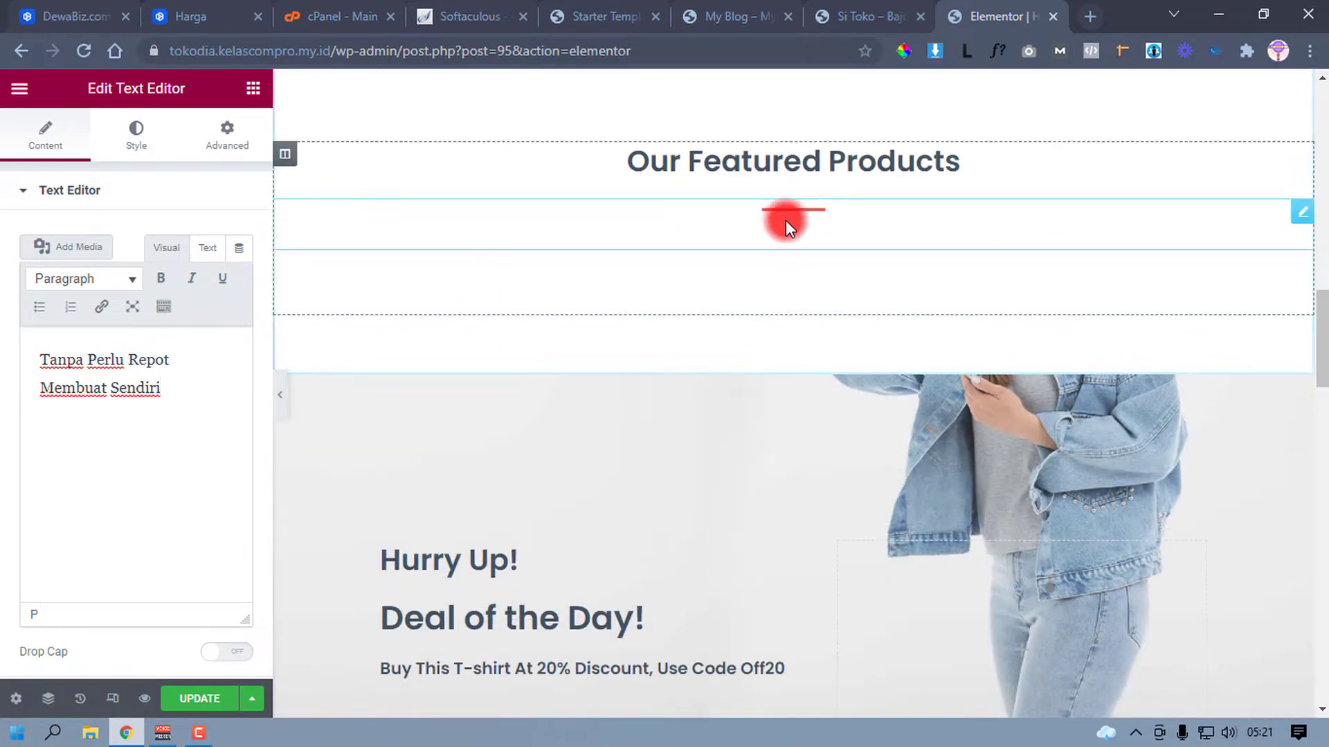
click(800, 285)
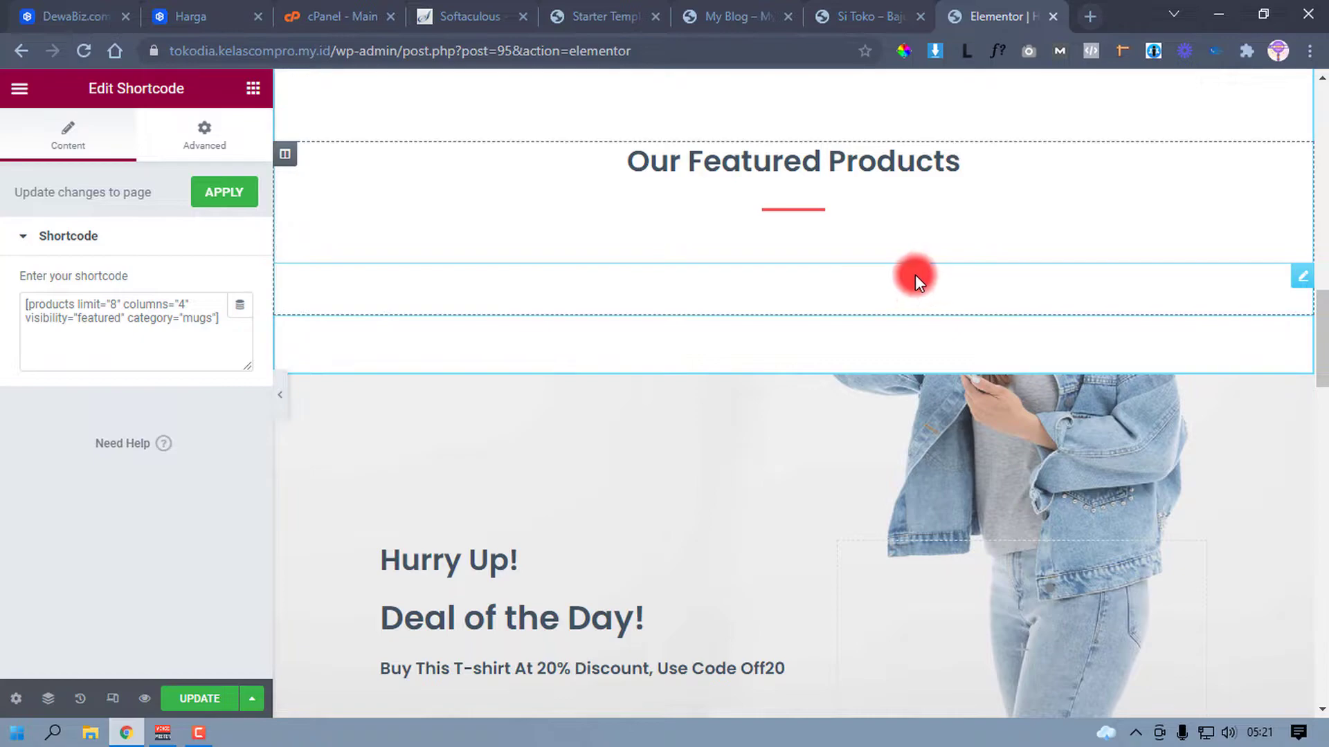
scroll(730, 347, down, 10)
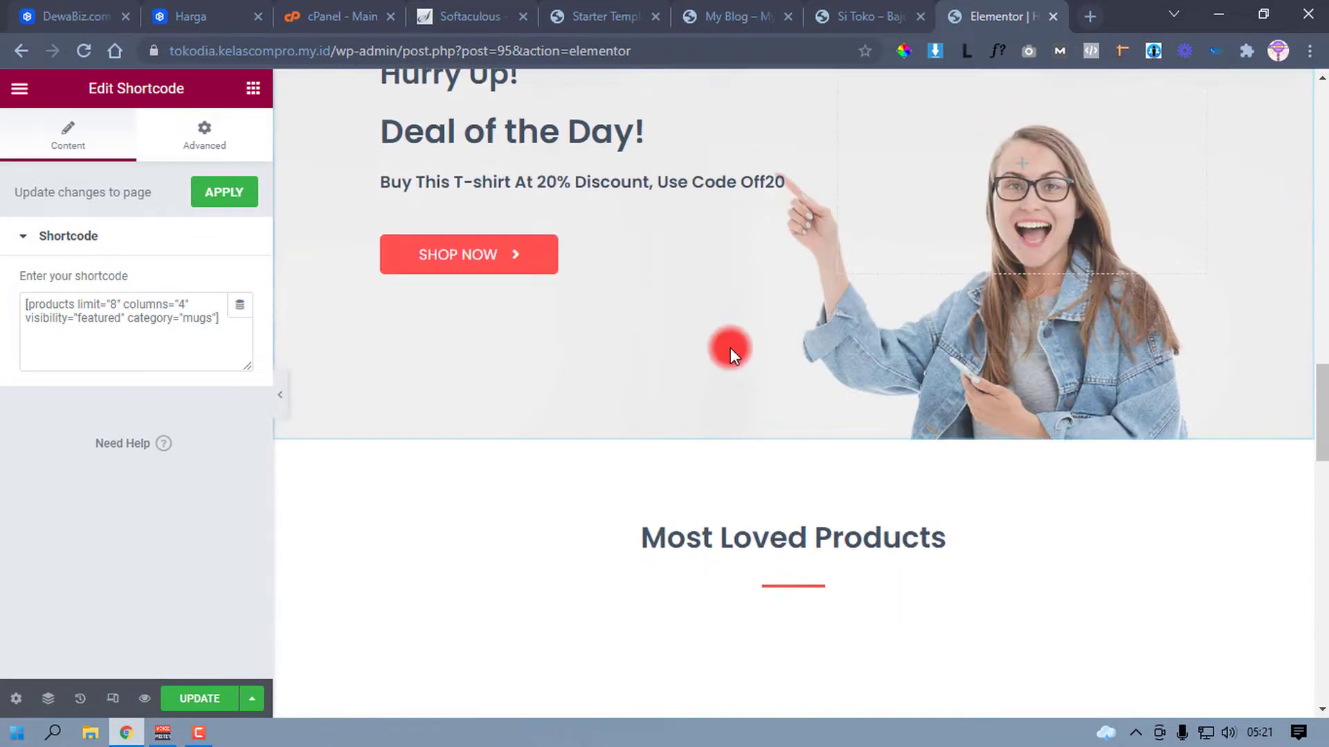
scroll(735, 356, up, 9)
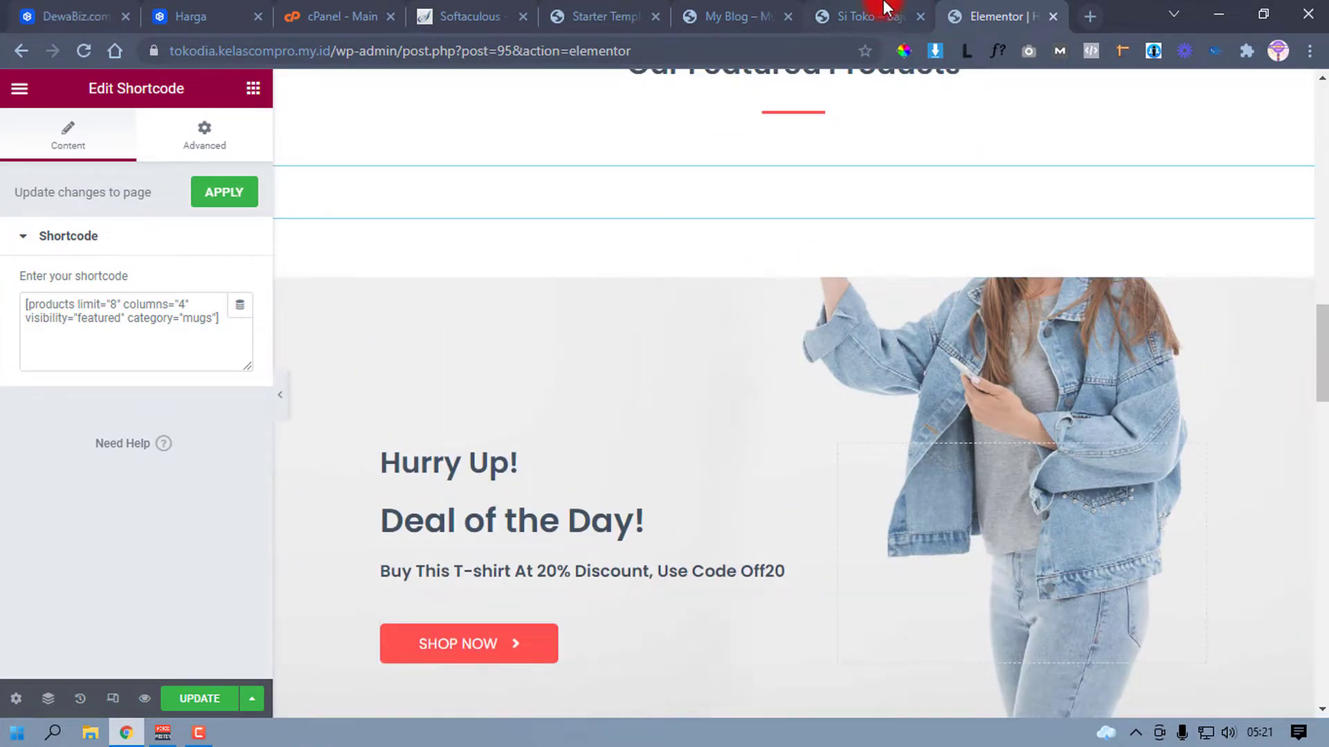
Step: Open the store's product list in the WordPress dashboard, with its browser tab placed beside the Elementor one
click(732, 9)
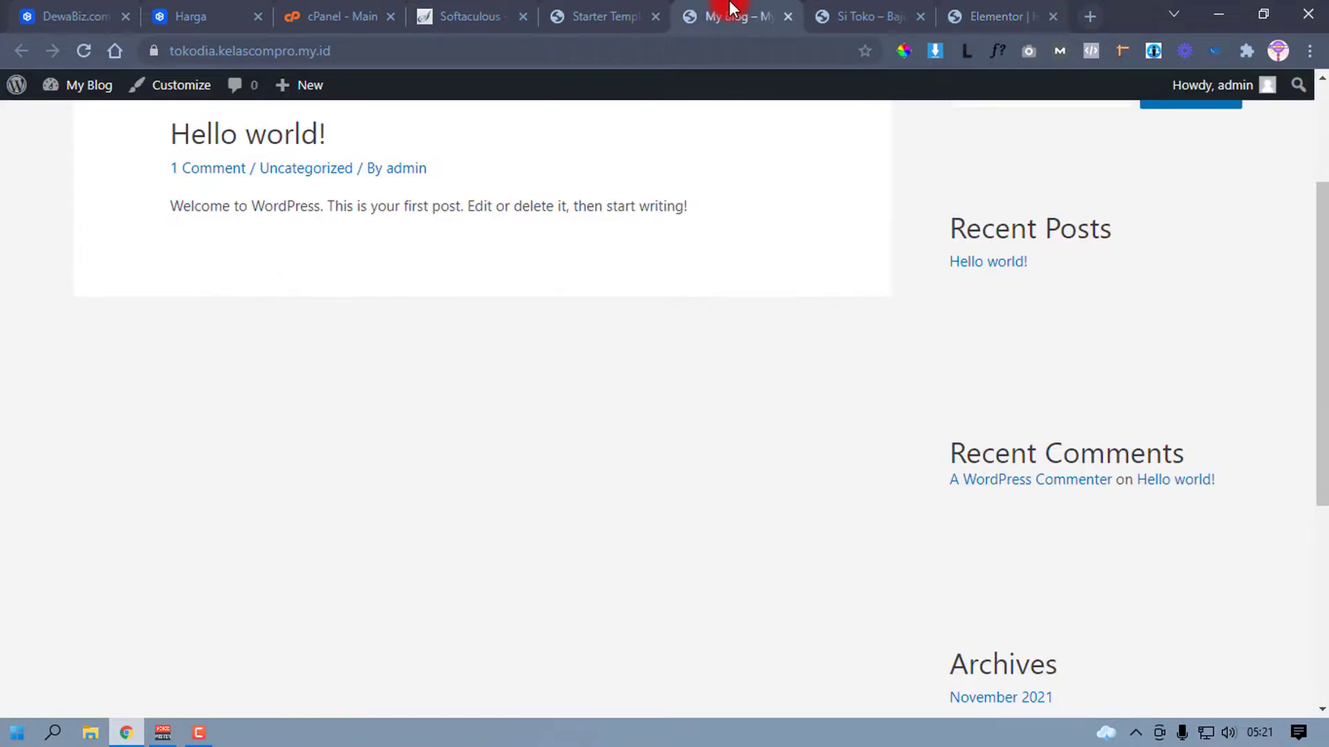
mouse_move(87, 87)
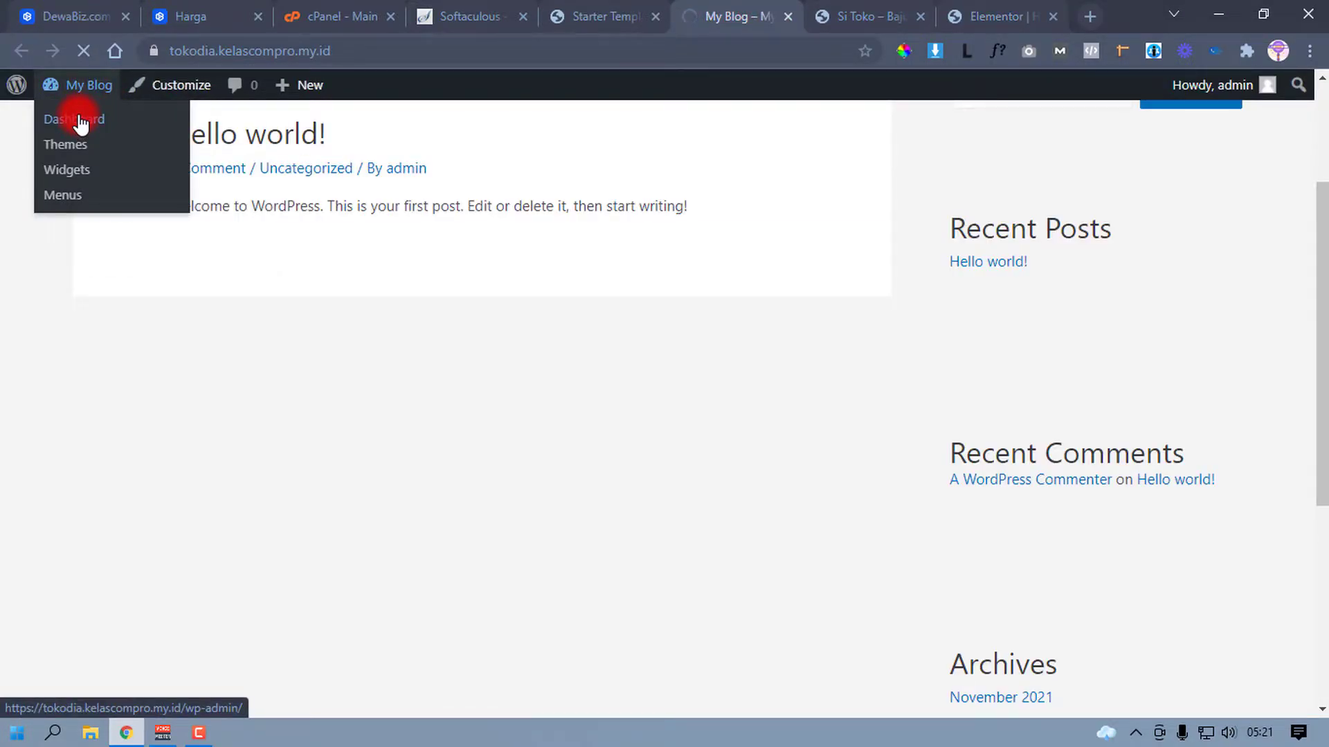
drag(706, 8, 846, 7)
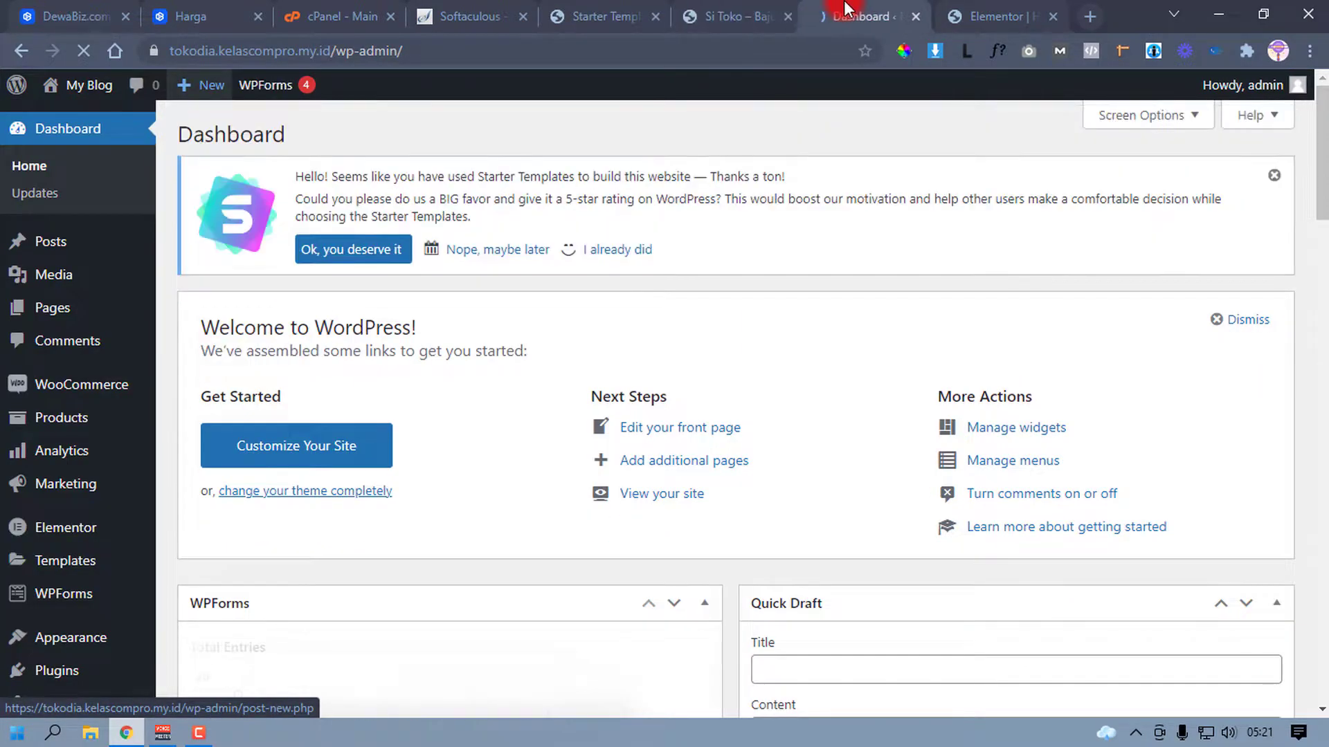
mouse_move(66, 425)
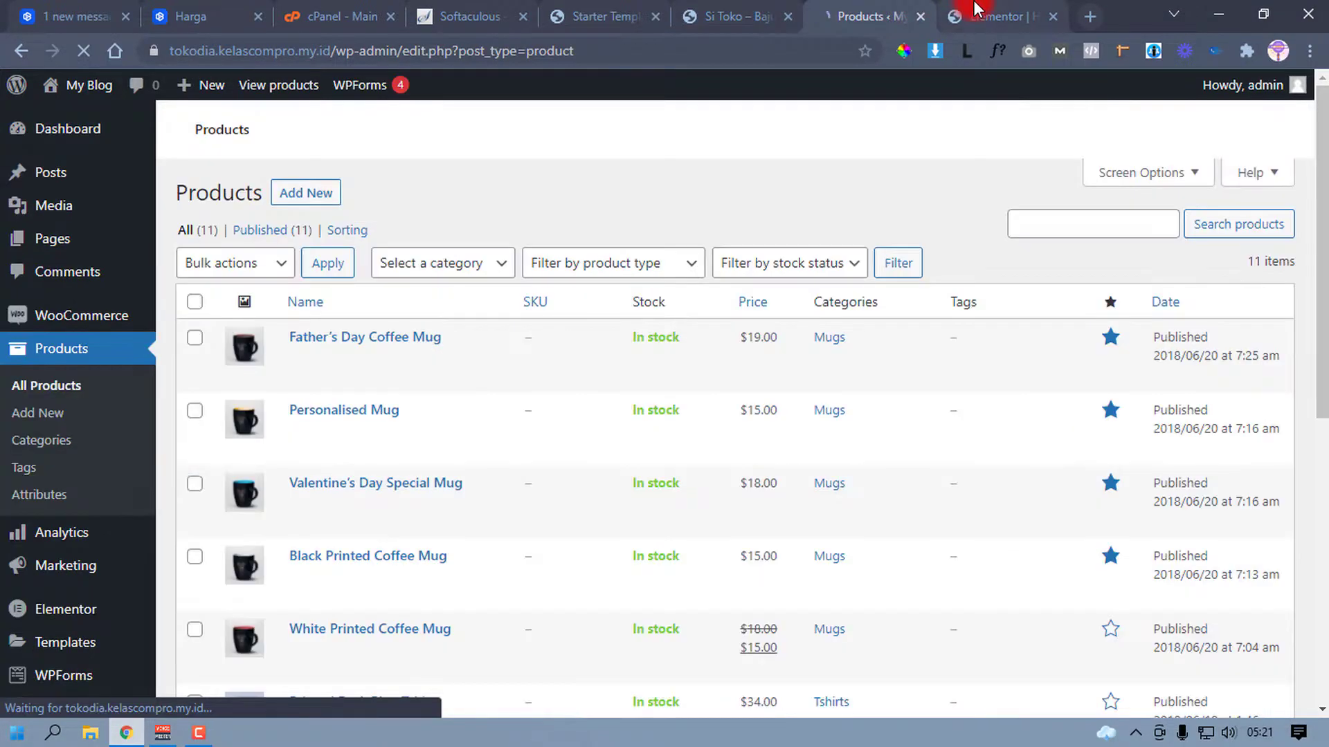
Step: Compare the featured-products shortcode's visibility and category values with the featured stars and categories in the product list
click(974, 2)
scroll(696, 355, up, 4)
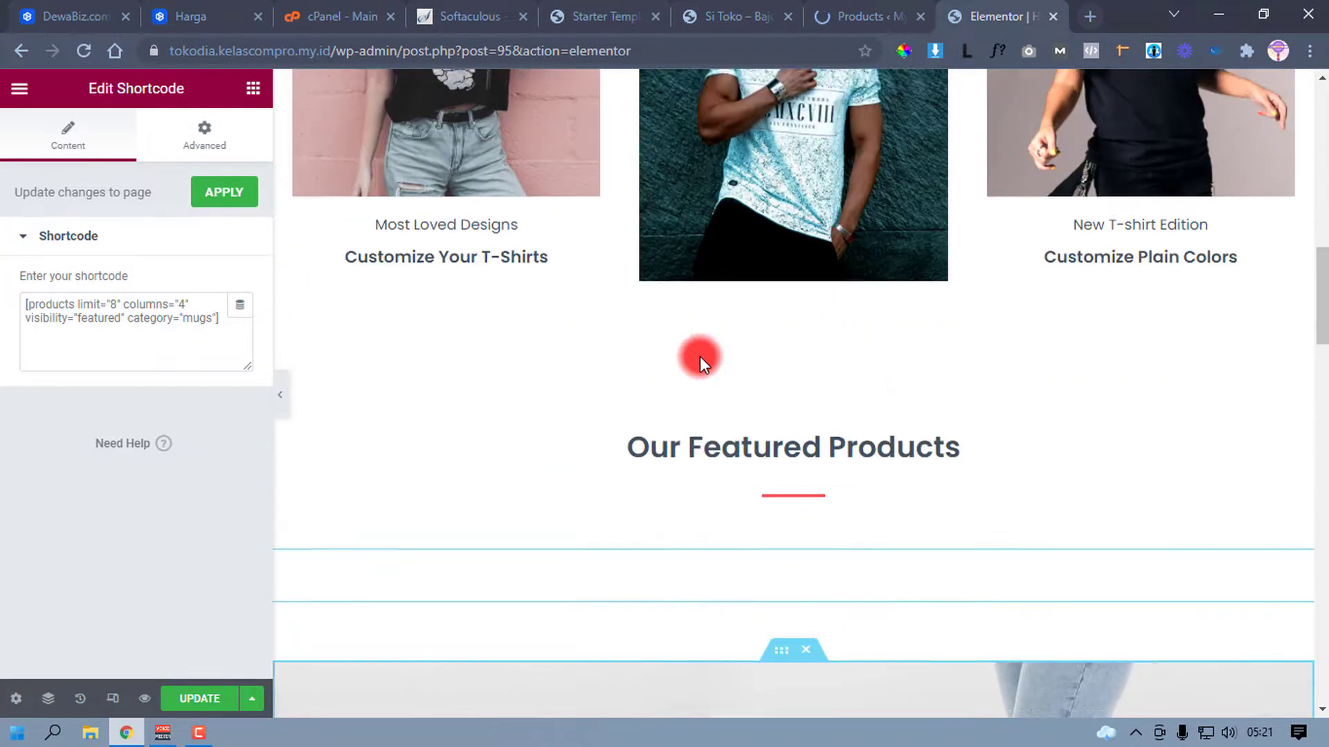
scroll(700, 357, down, 1)
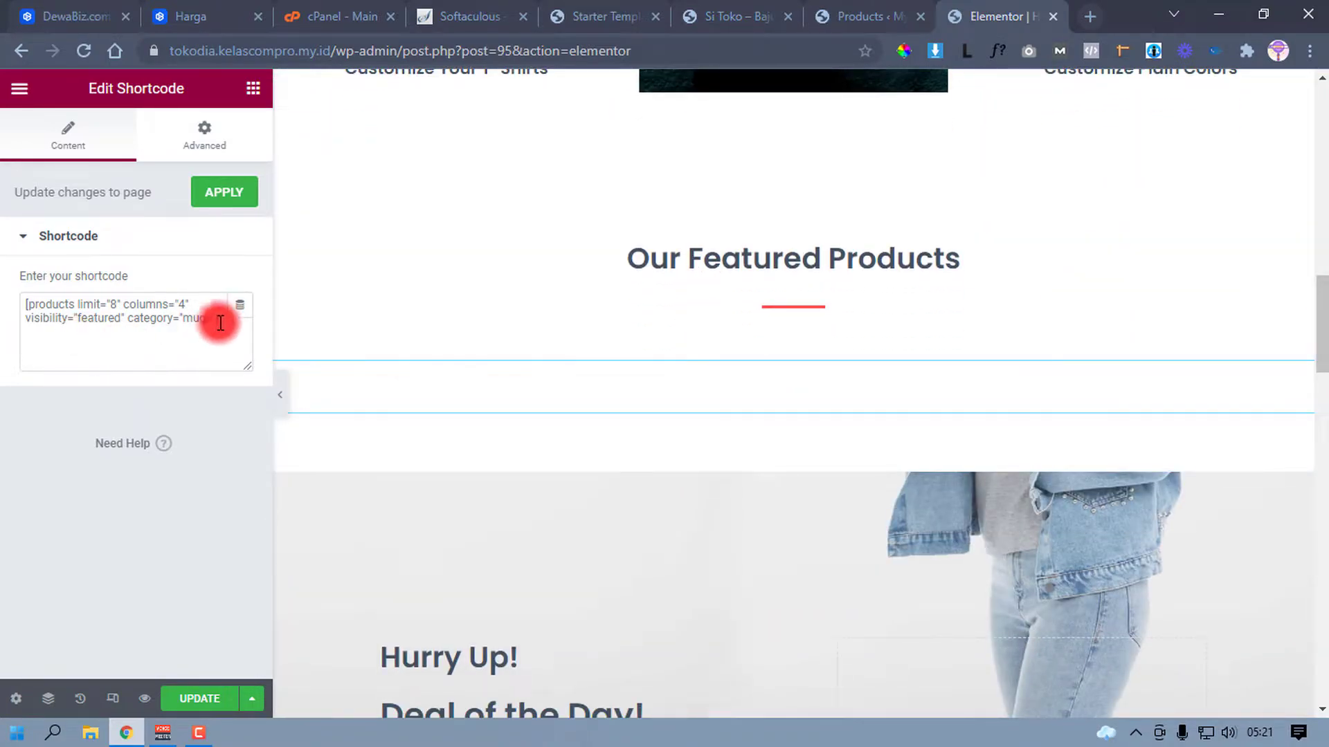
click(837, 8)
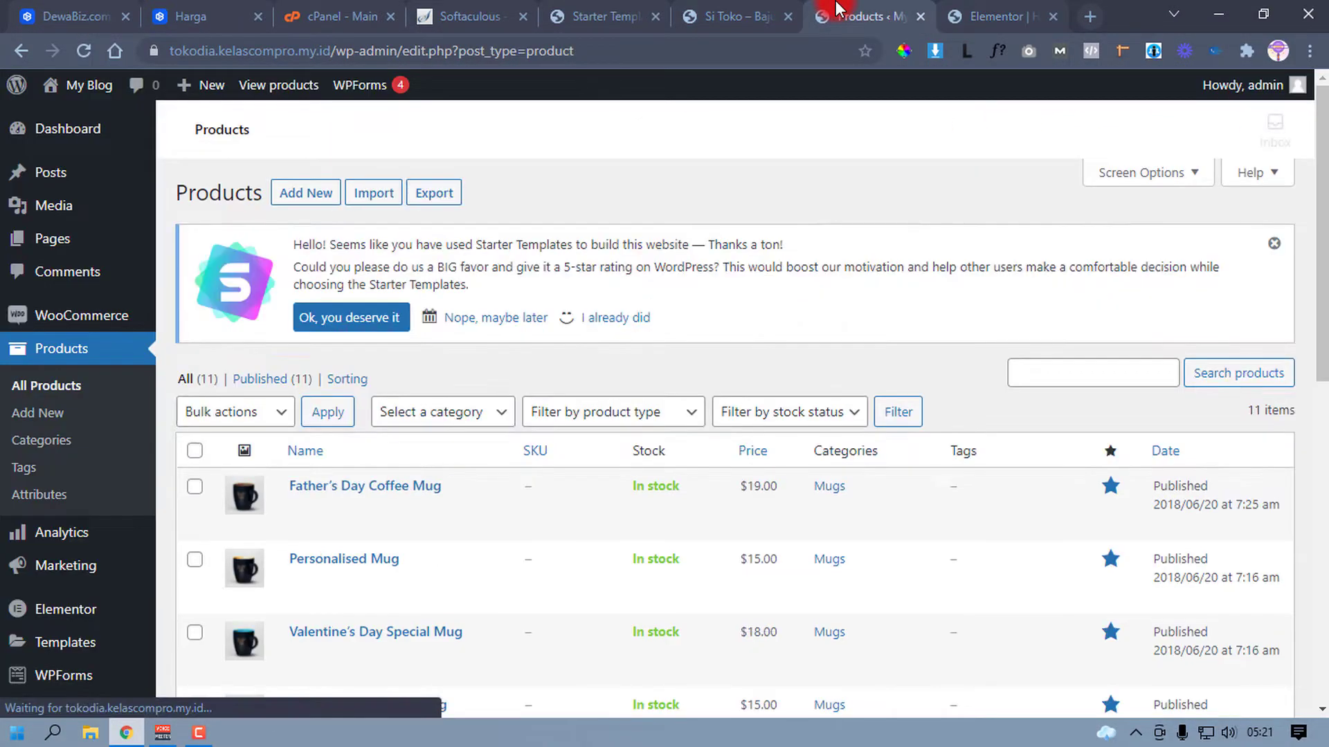
scroll(540, 457, down, 3)
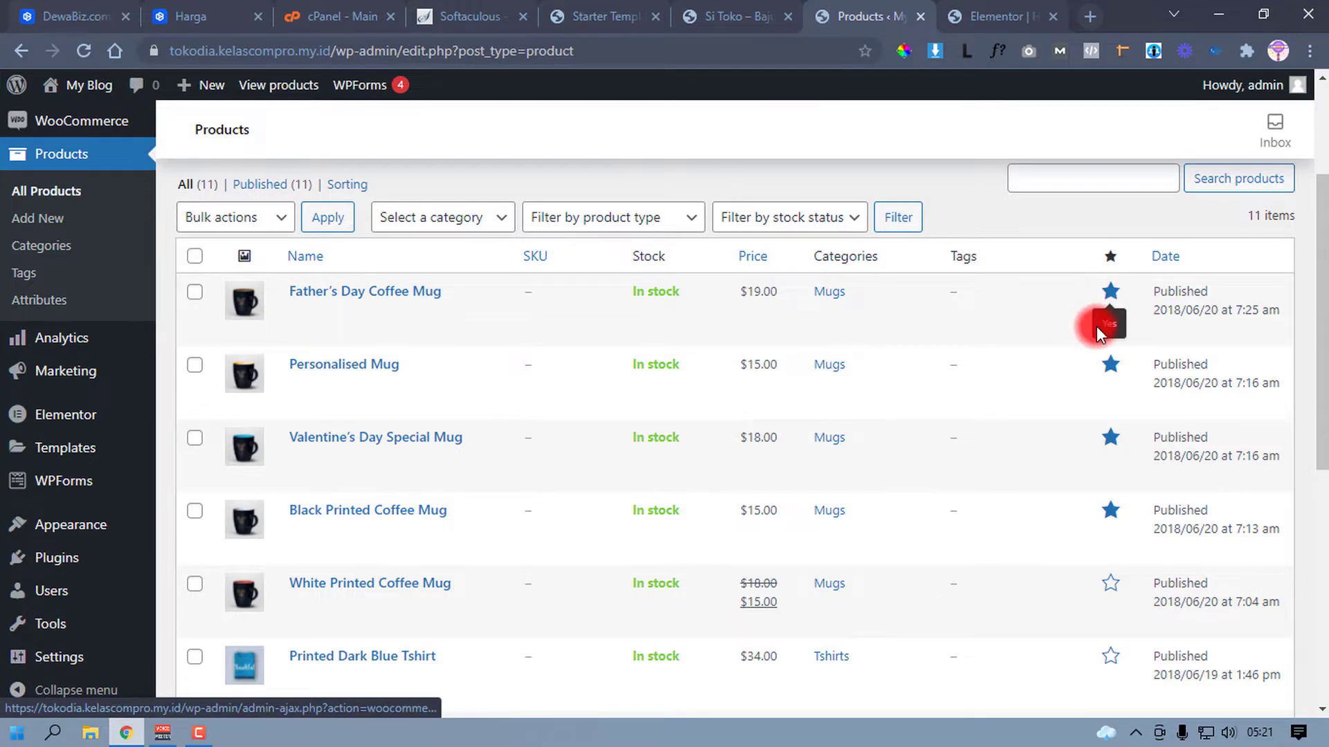
scroll(1100, 346, down, 1)
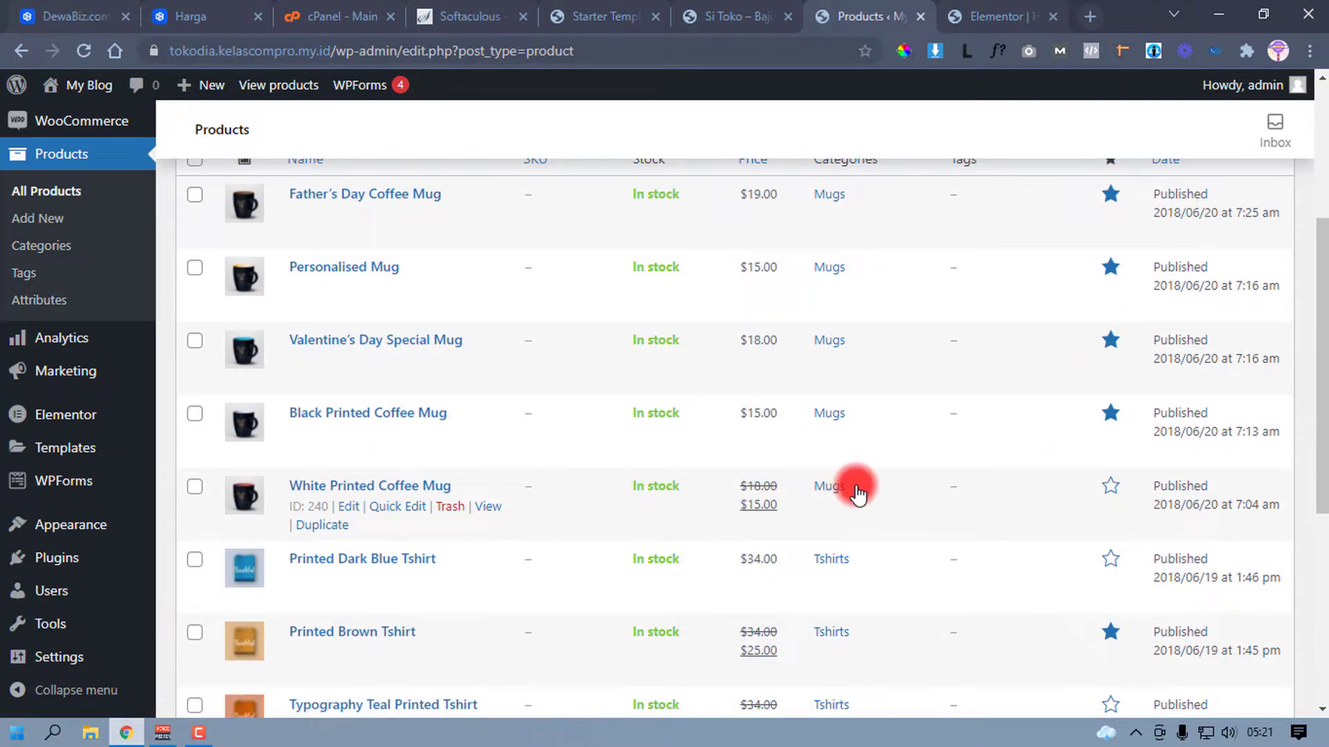
drag(867, 493, 818, 488)
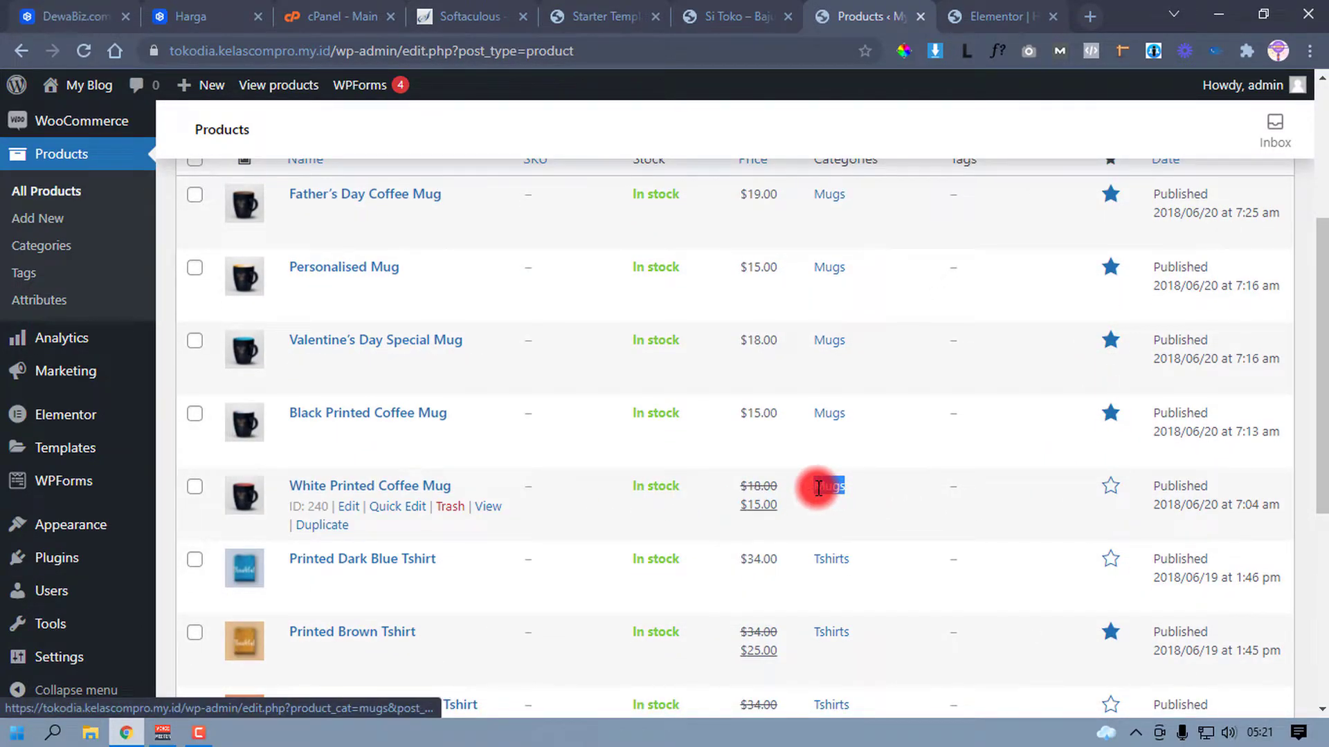
click(1005, 14)
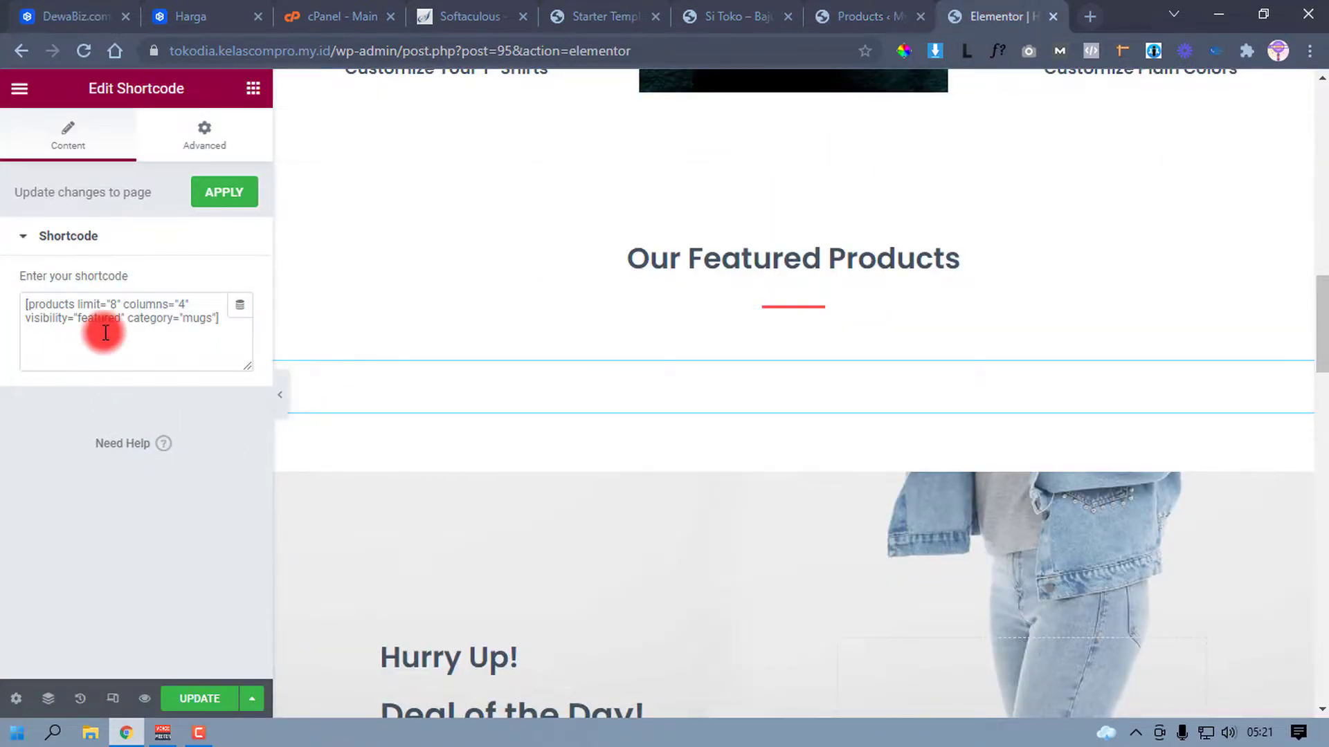
click(131, 316)
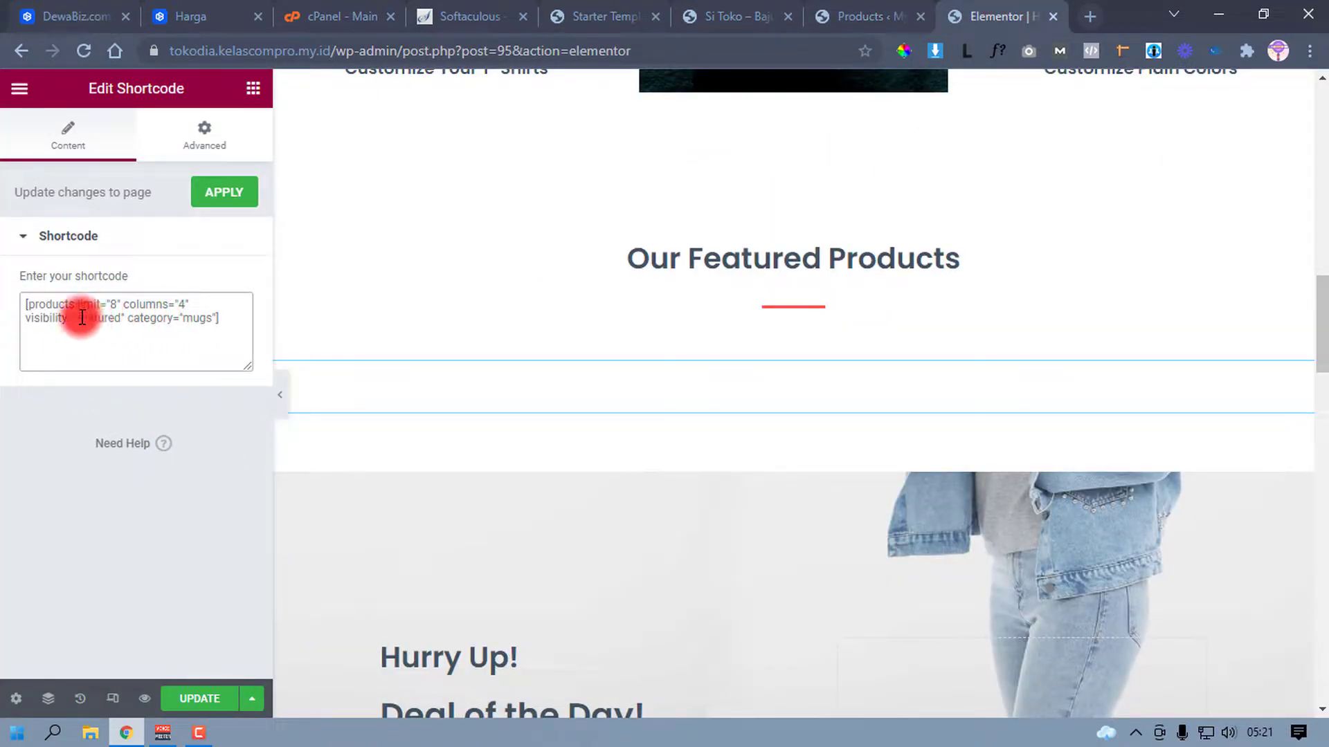
shift+click(82, 318)
click(81, 317)
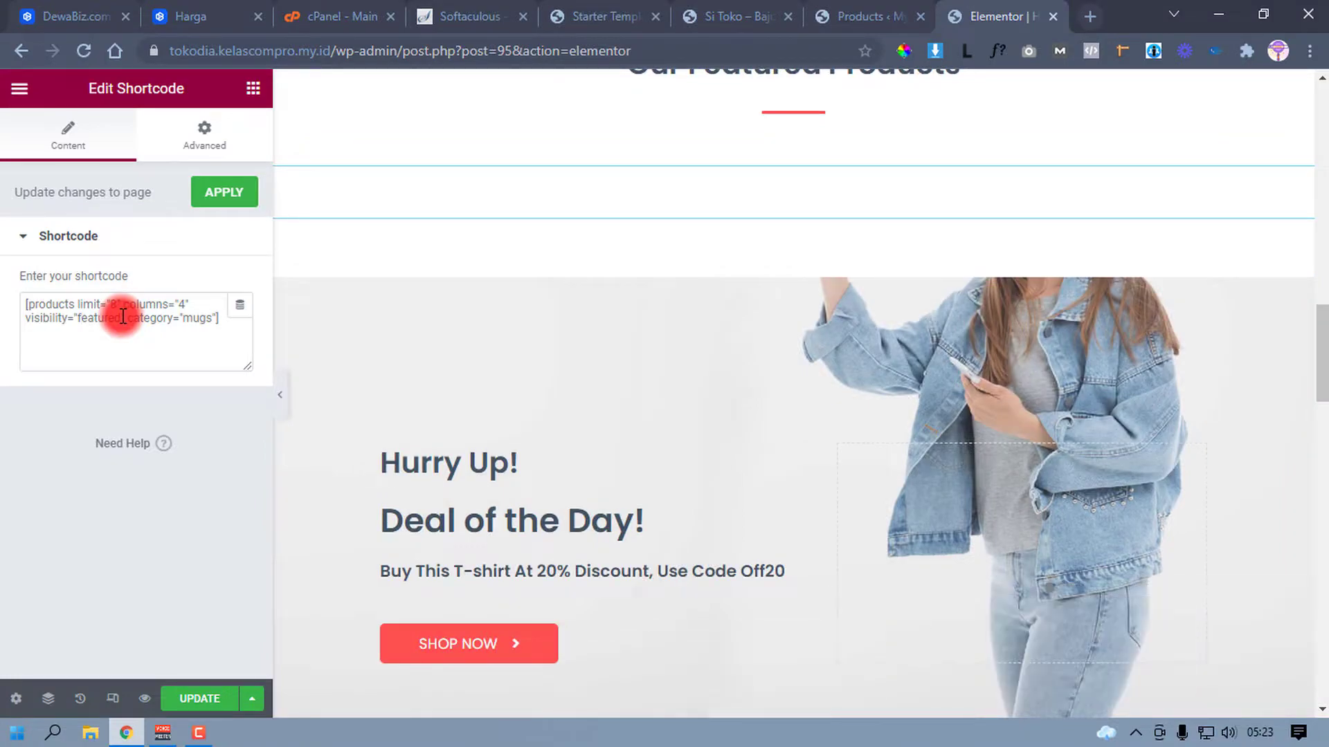
Step: Try replacing the text from "featured" through "category" in the featured-products shortcode with the category name Mugs copied from the product list
drag(79, 316, 172, 319)
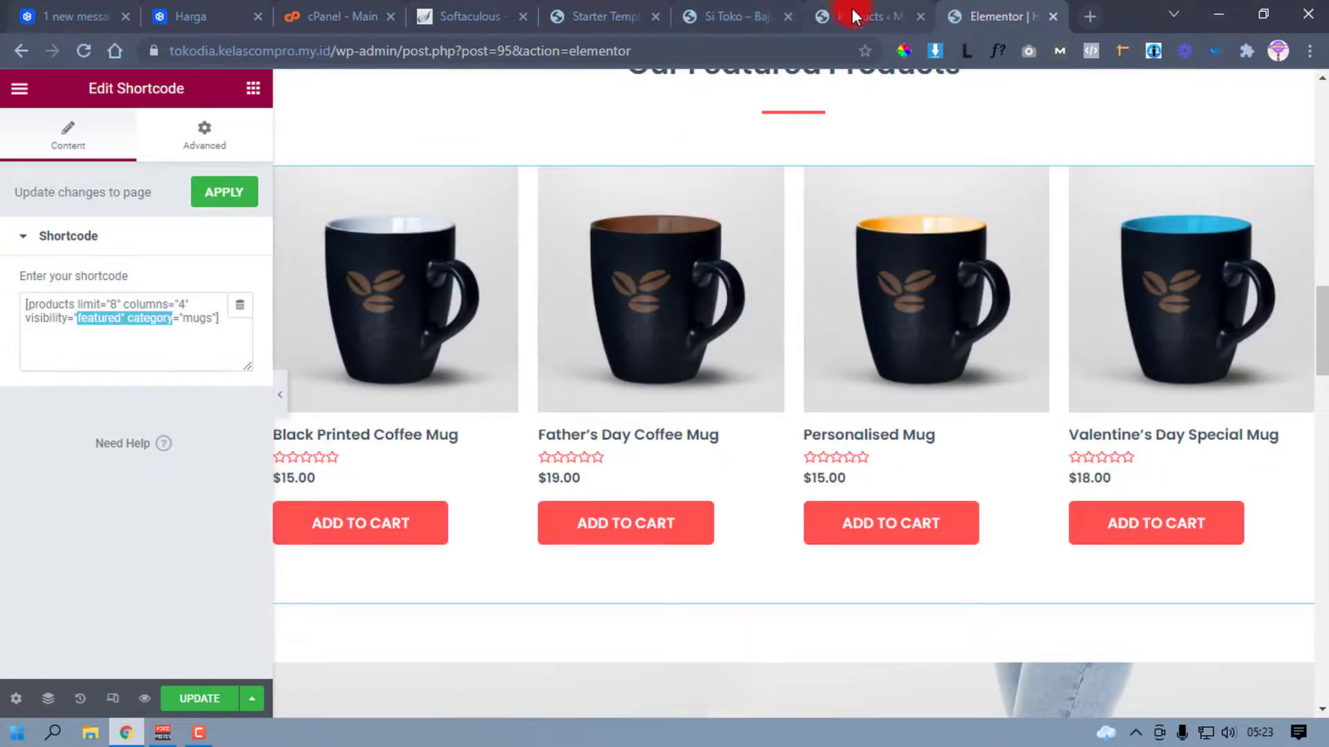
click(858, 15)
double_click(850, 485)
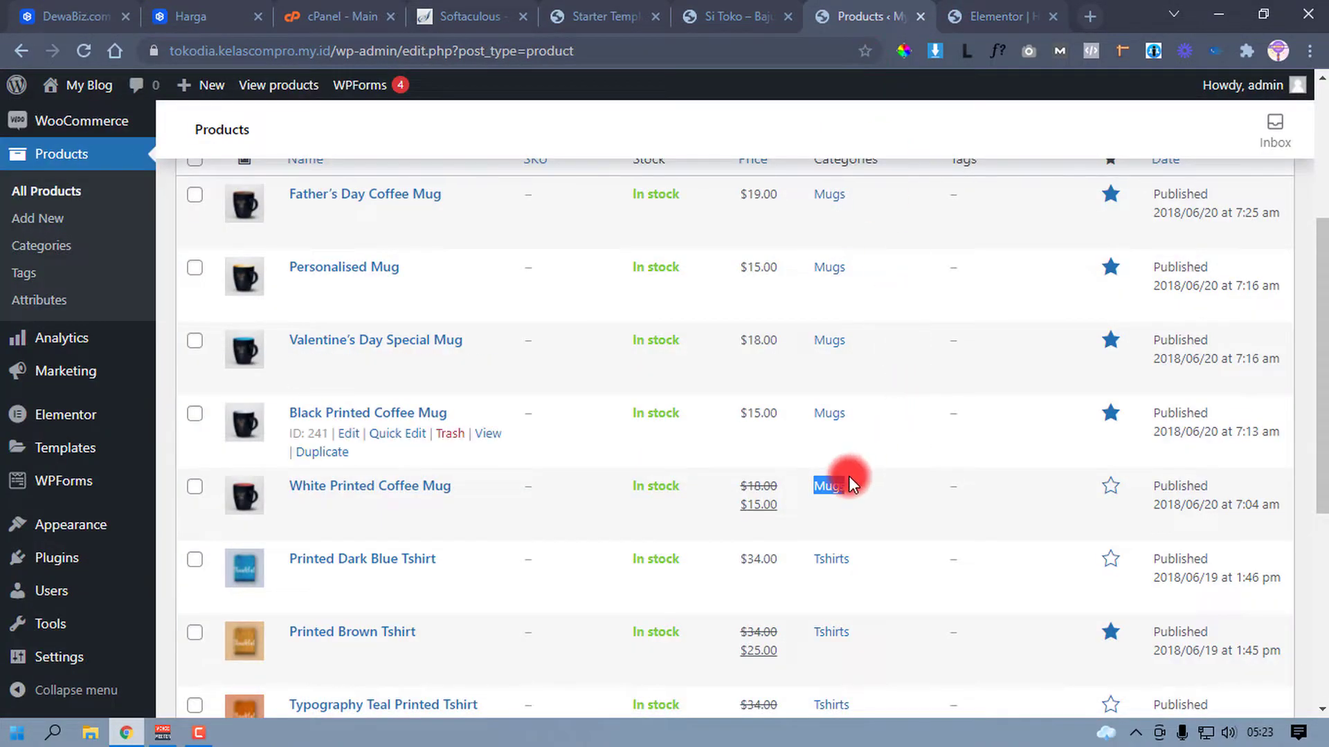
right_click(830, 488)
click(900, 288)
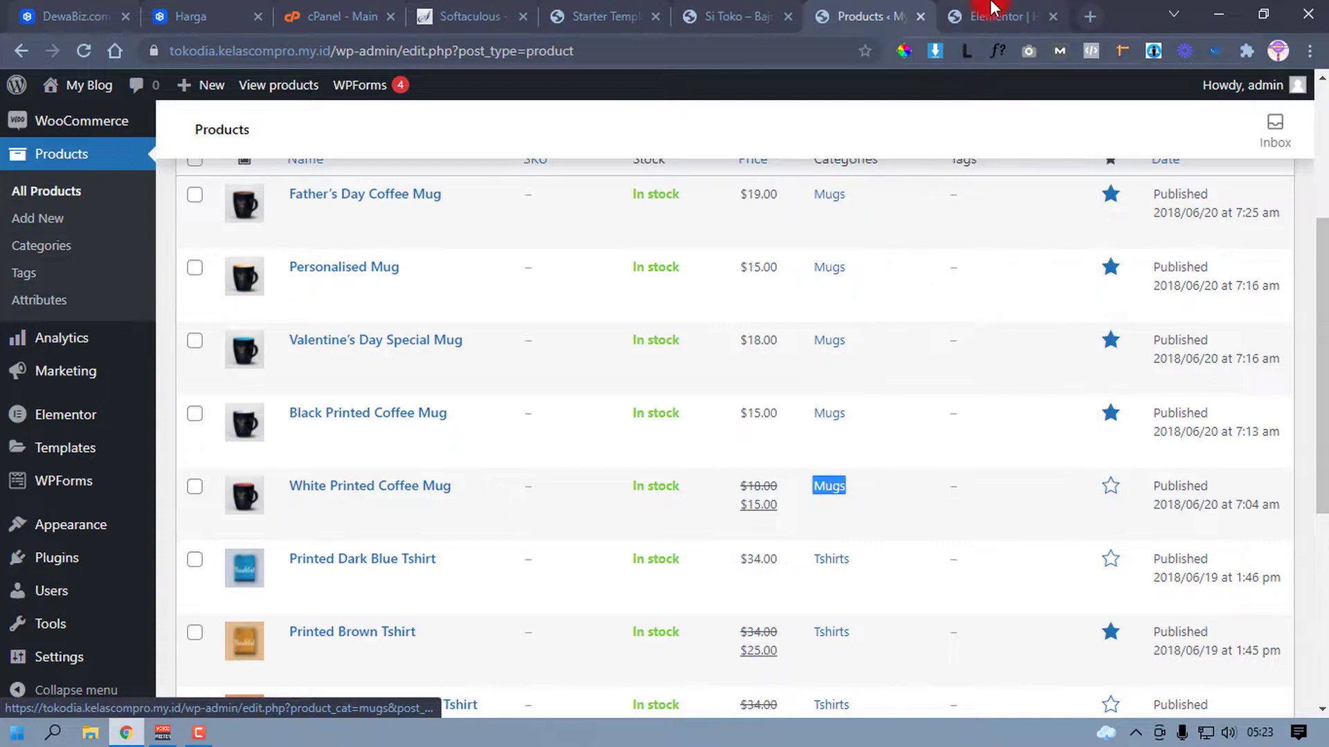
click(994, 10)
key(ctrl+v)
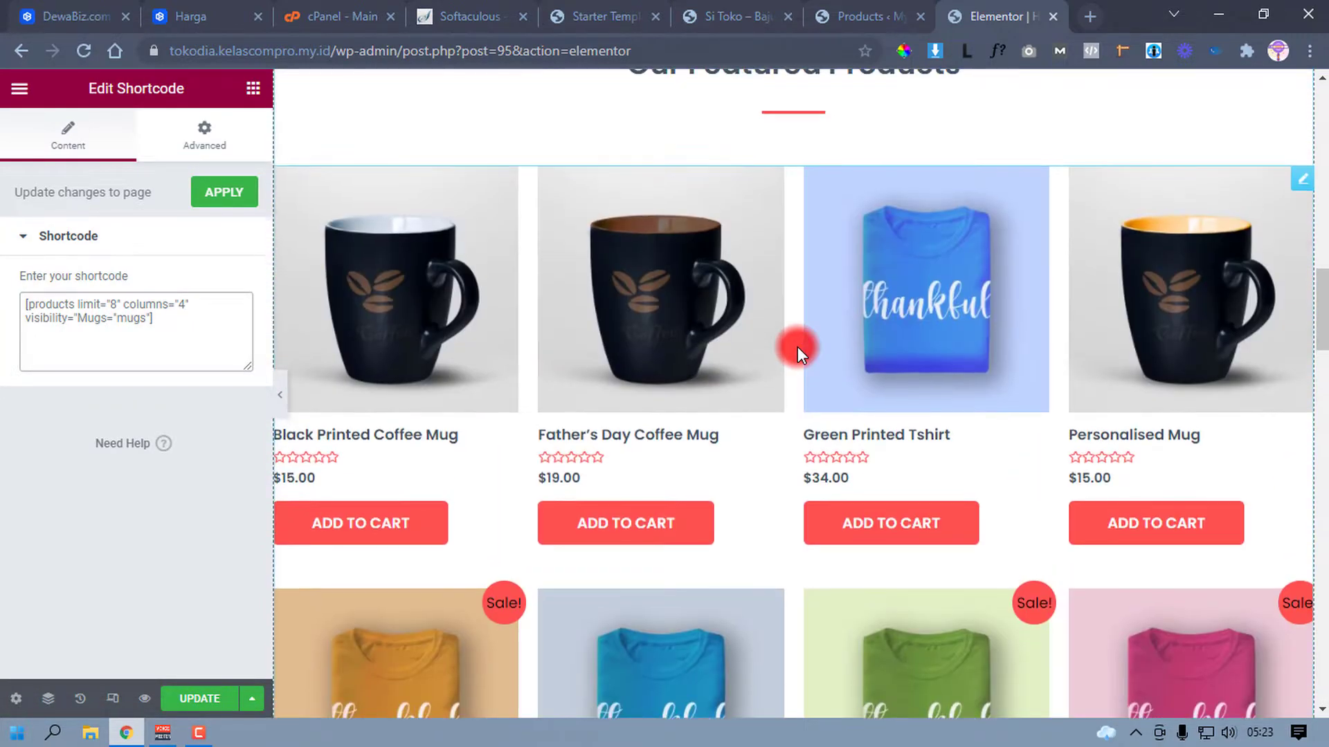
key(ctrl+z)
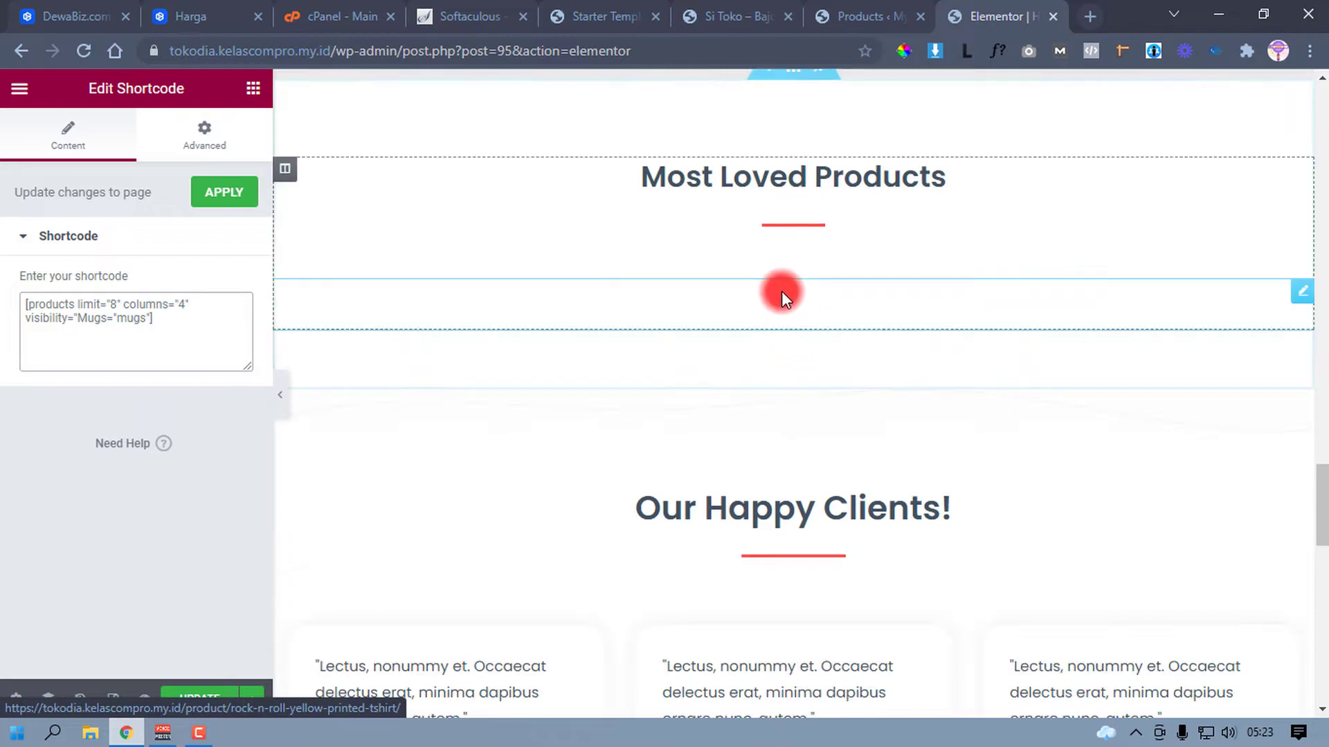
Step: Replace the category value in the "Most Loved Products" shortcode with Tshirts, copied from the product list
click(82, 320)
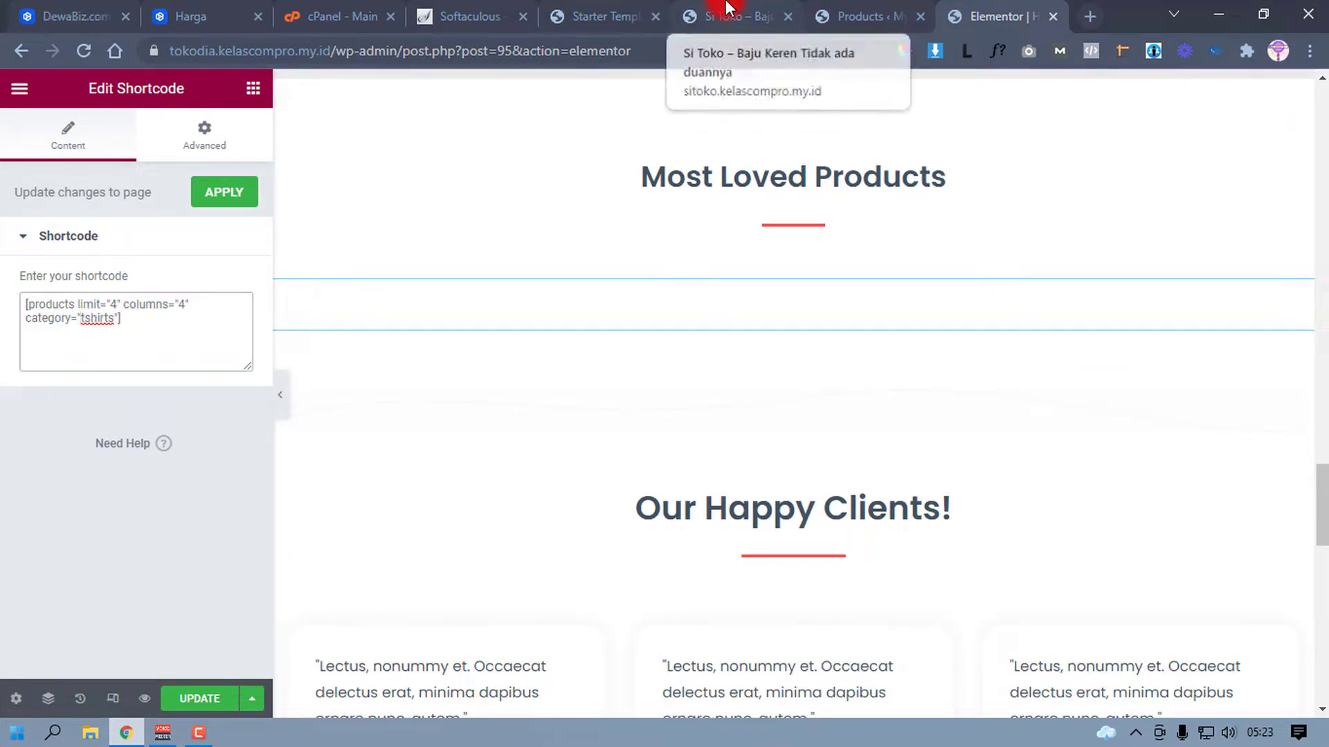
click(727, 10)
click(809, 10)
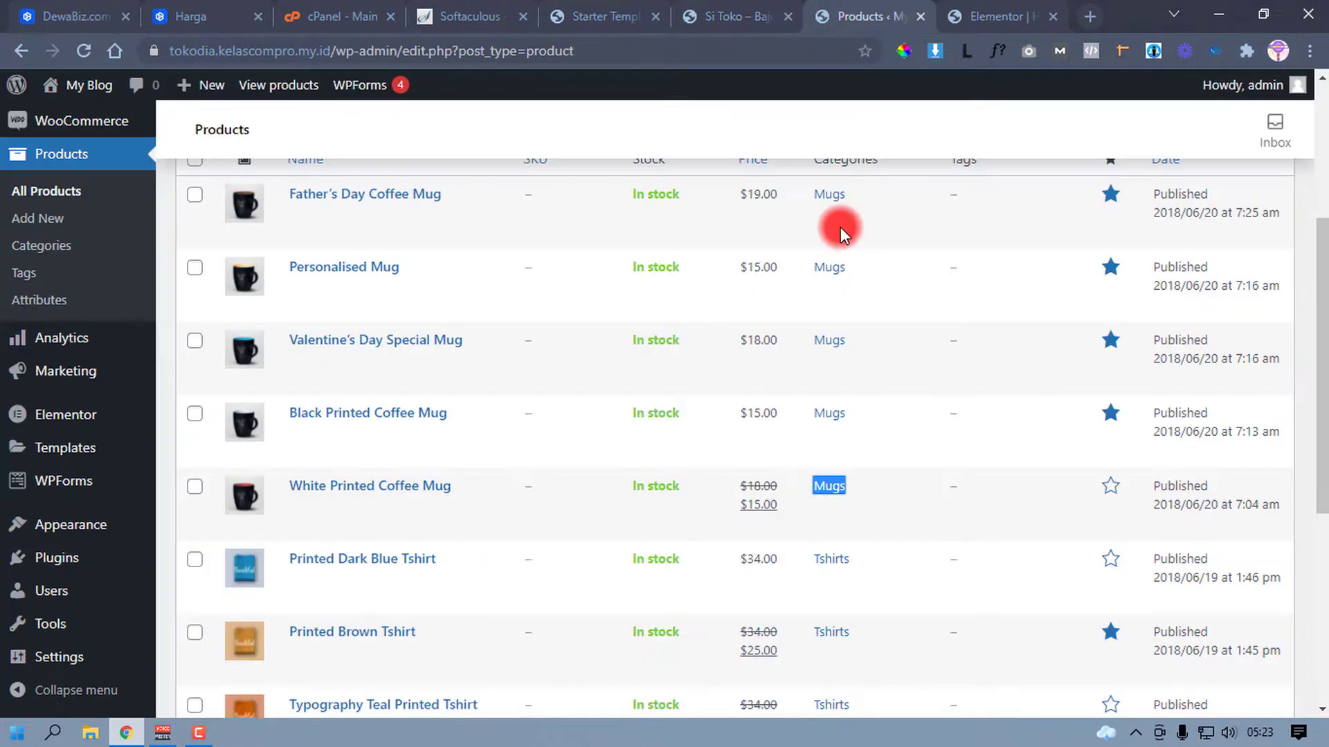
scroll(763, 401, down, 6)
drag(867, 380, 807, 384)
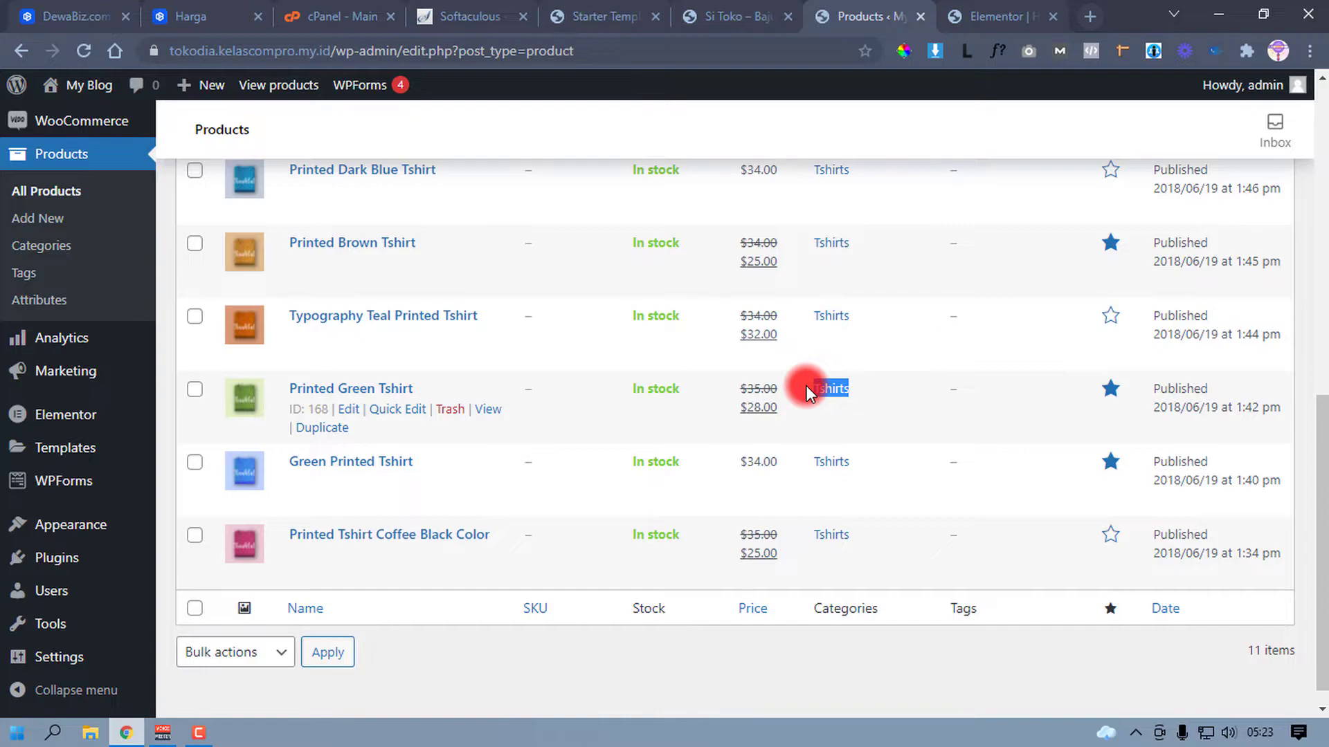
click(976, 16)
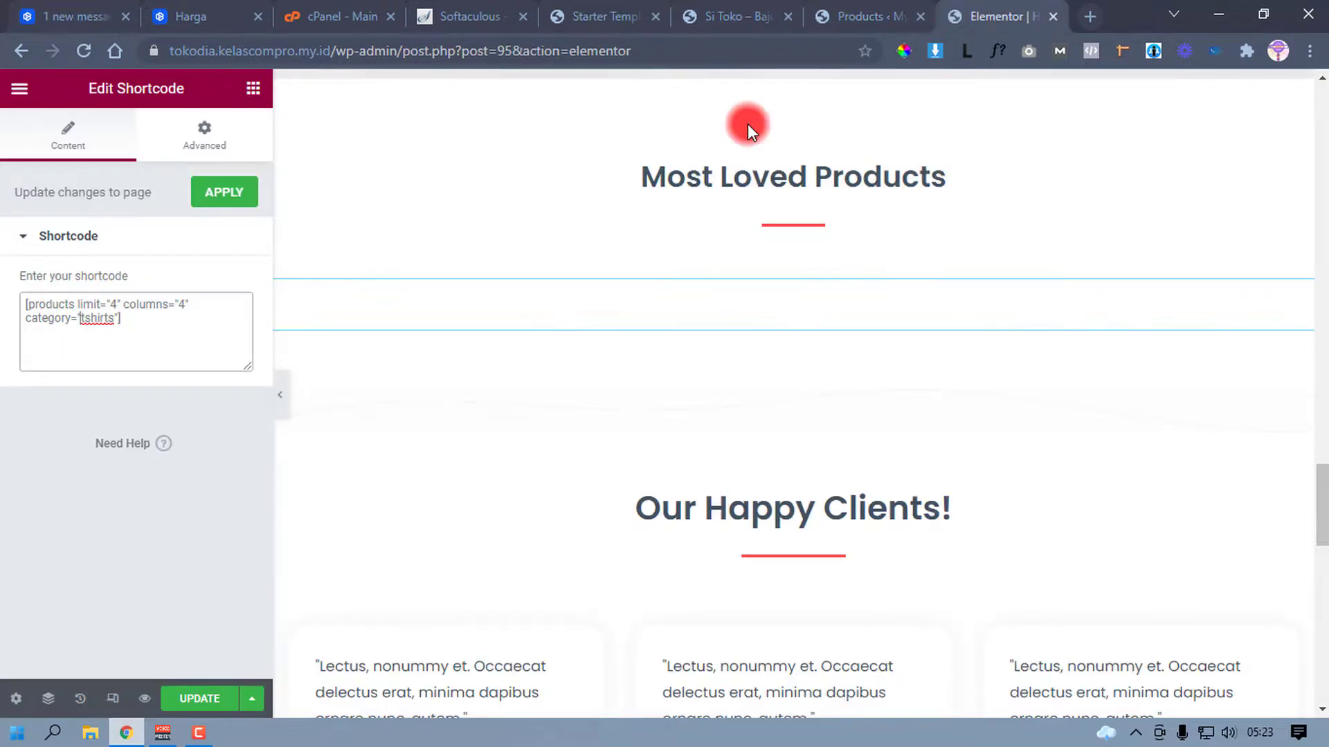
double_click(91, 319)
text(tshirts)
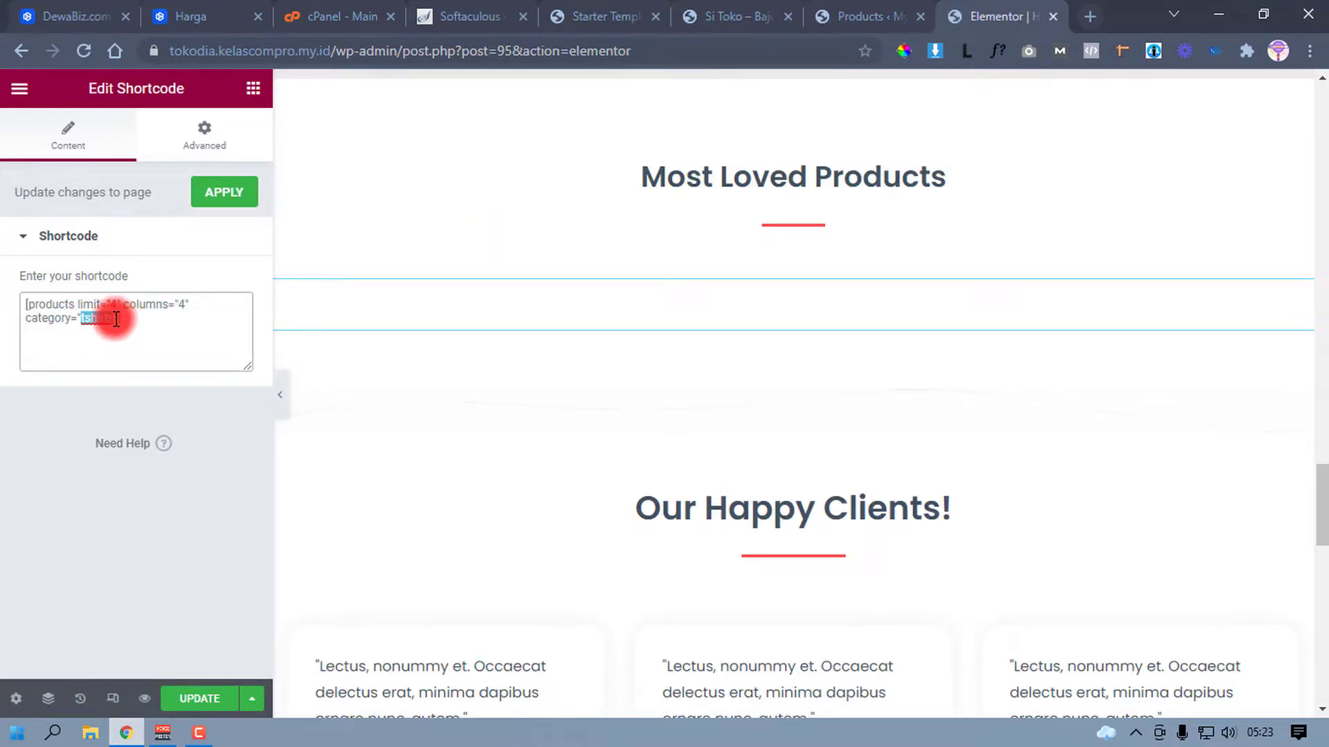
key(ctrl+v)
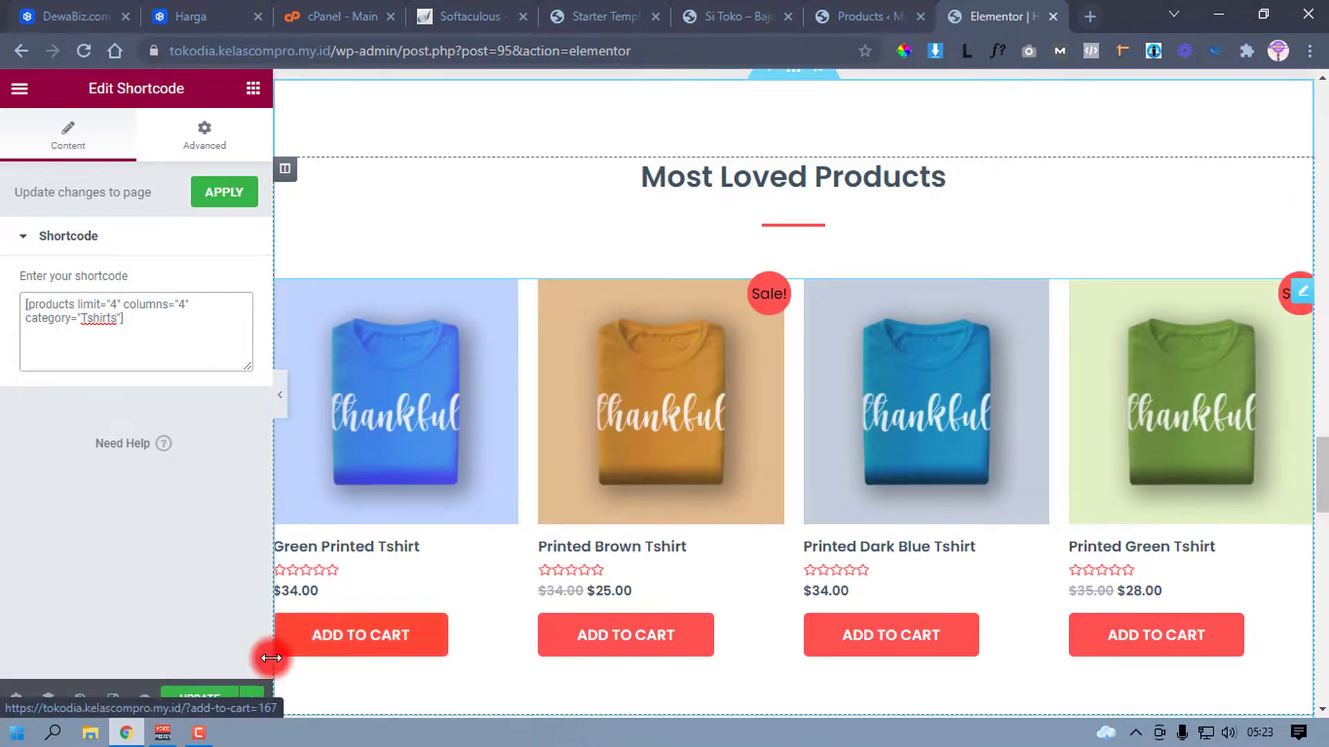
Step: Update the homepage and review its product sections in a preview, then return to the Elementor editor
click(219, 701)
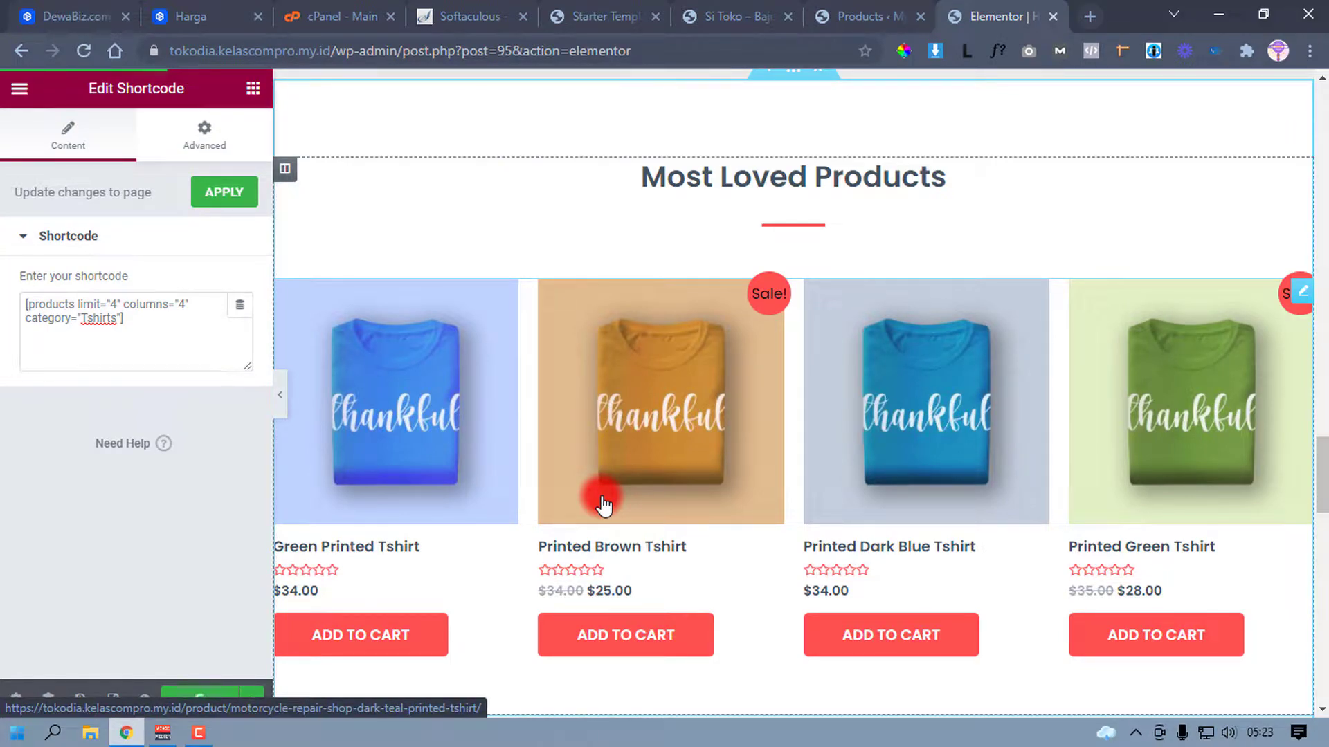
click(144, 700)
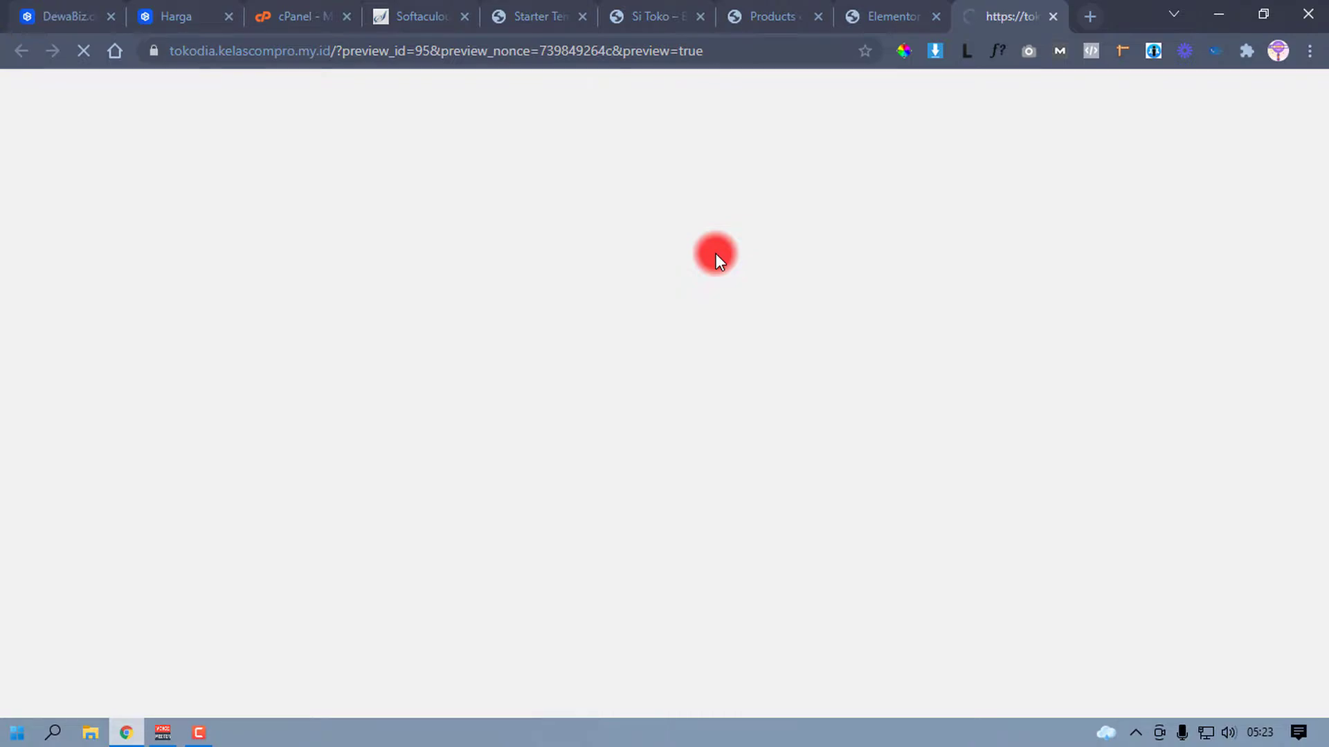
scroll(715, 277, down, 7)
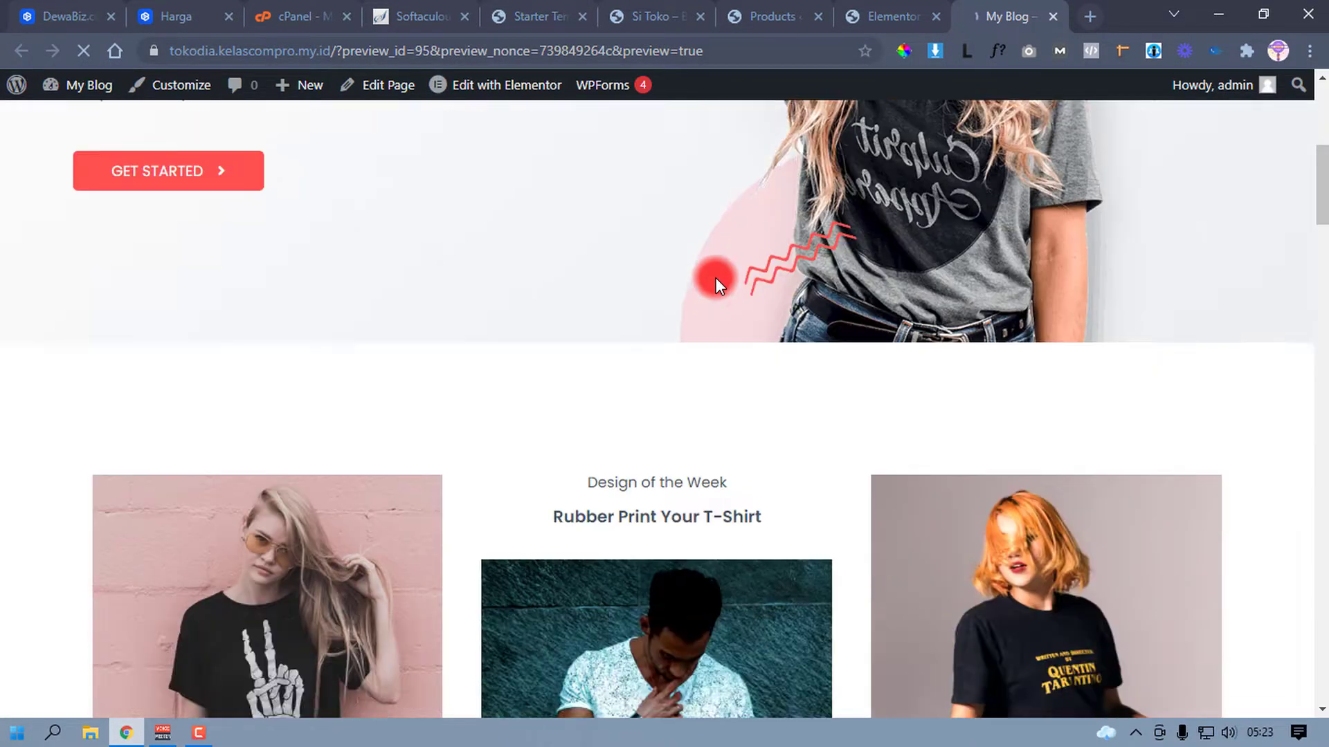
scroll(716, 276, down, 15)
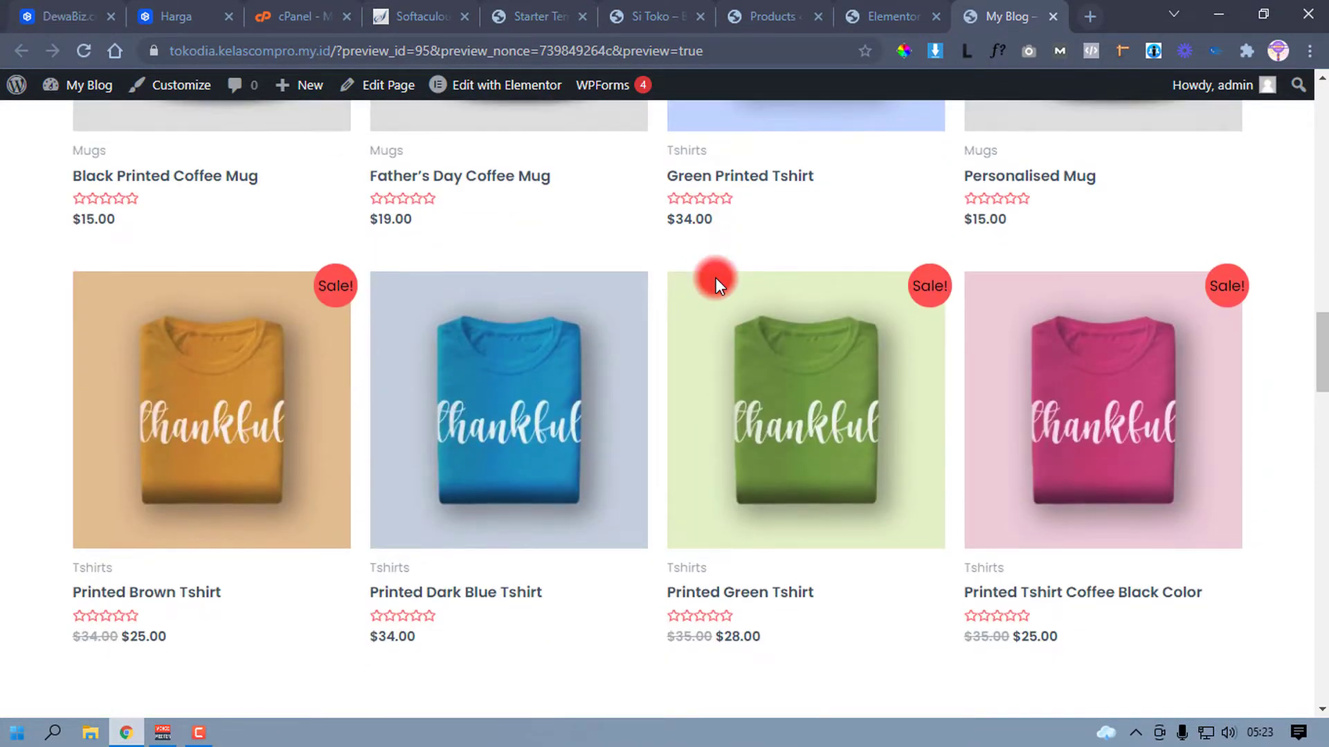
scroll(715, 277, up, 12)
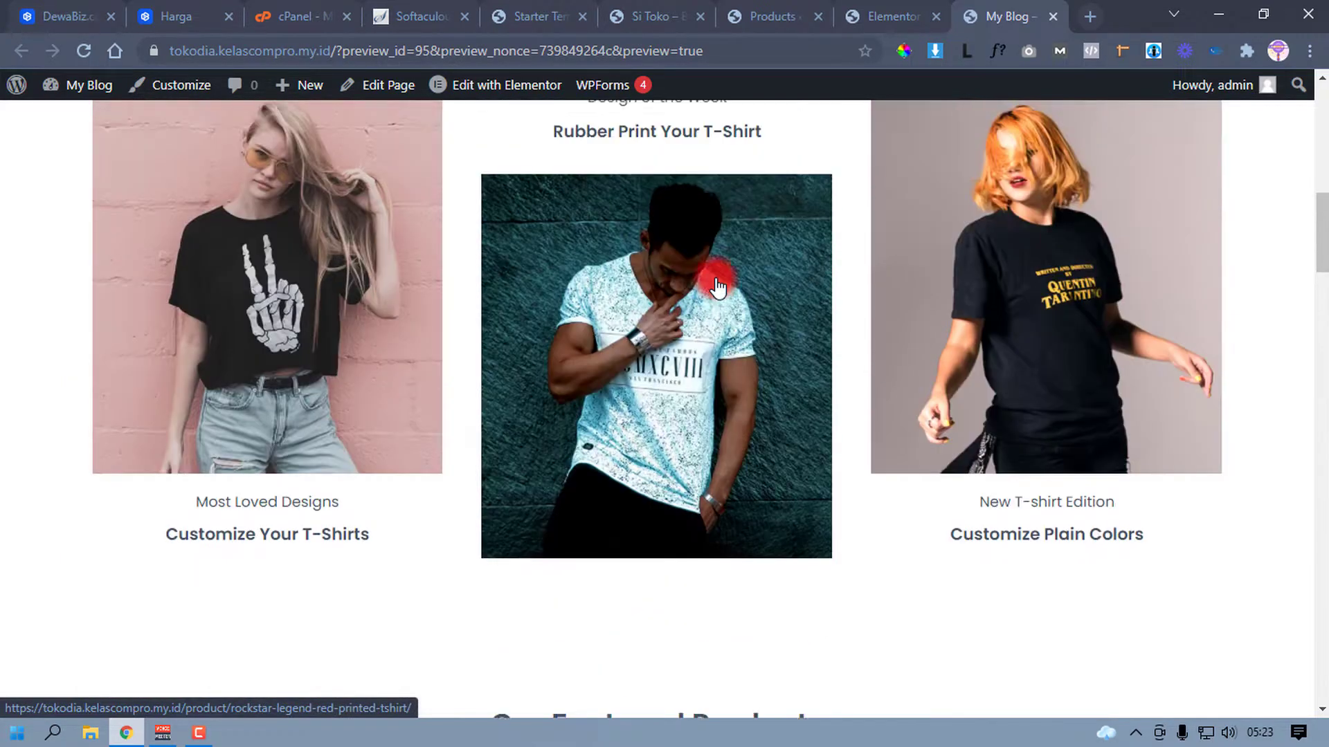
scroll(716, 280, up, 10)
click(890, 15)
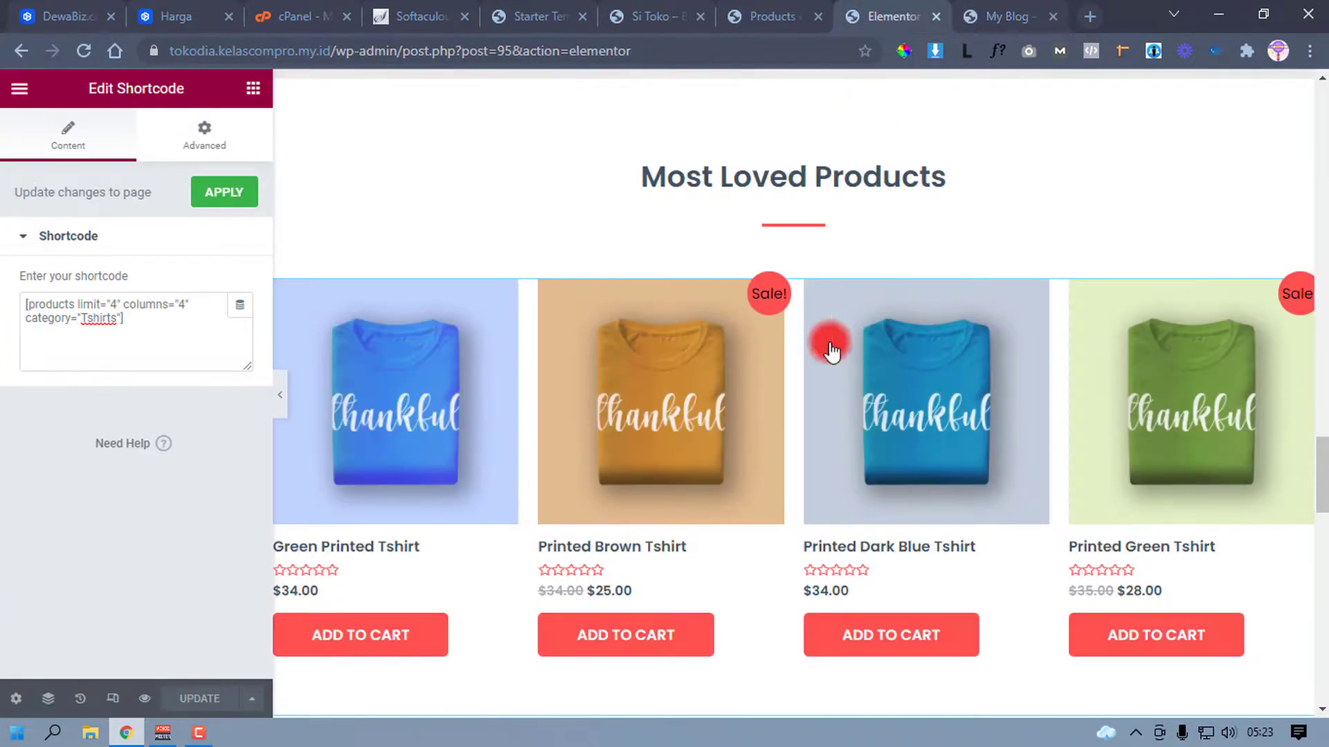
Step: Delete the image of the woman in sunglasses from the hero section beside the "Print Sesuai Keinginan Anda" heading
scroll(800, 375, up, 15)
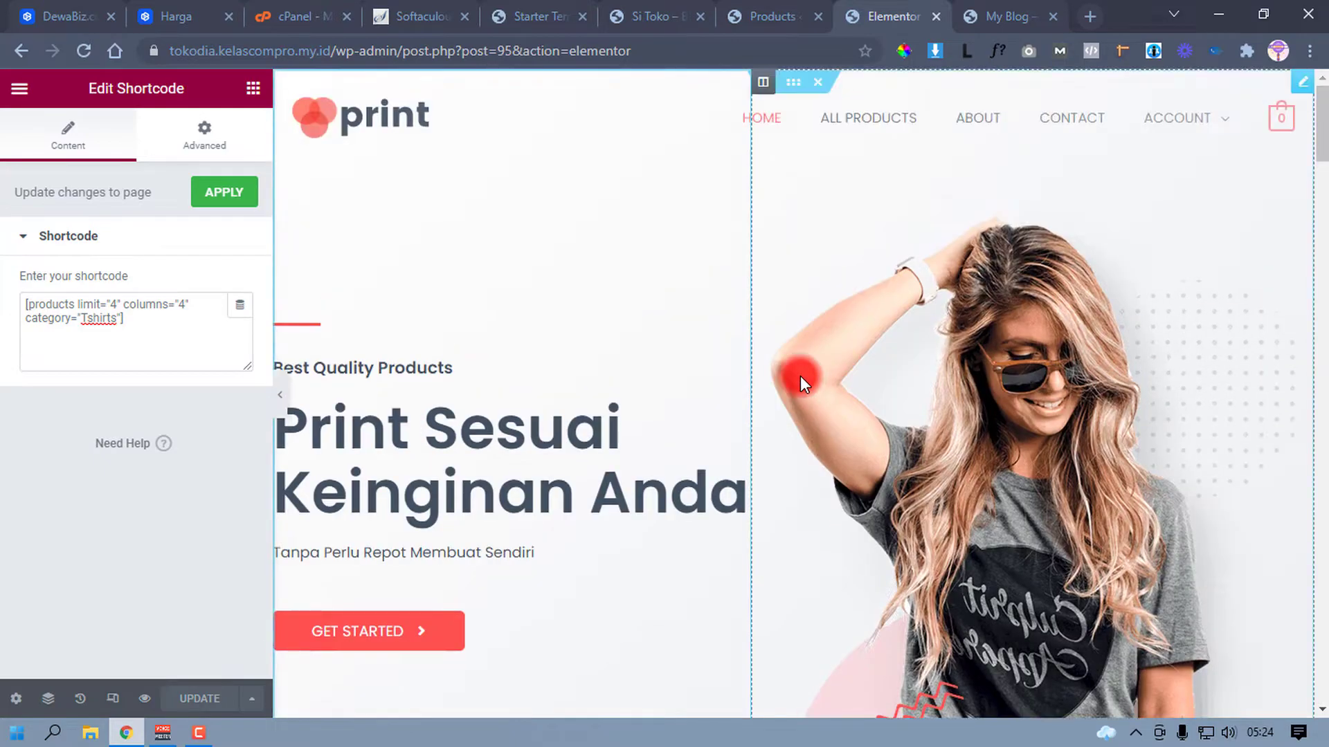
click(790, 84)
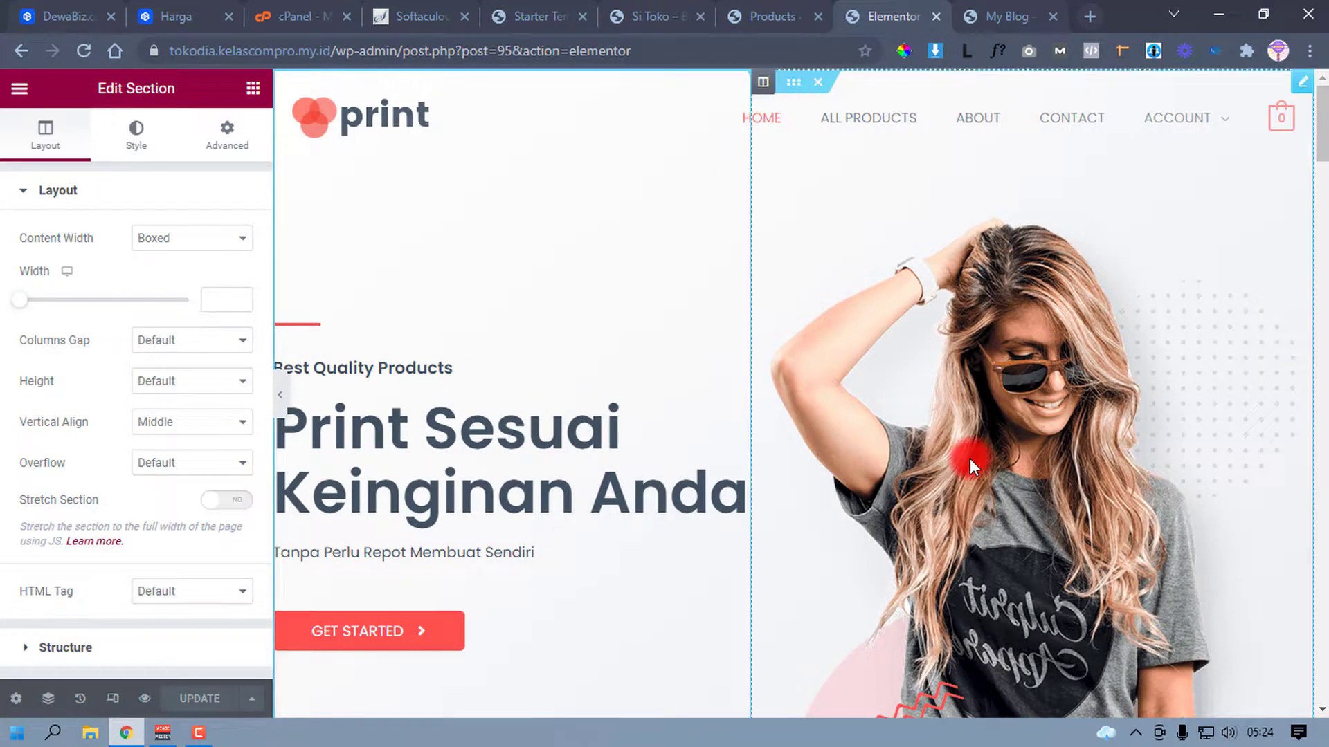
click(957, 417)
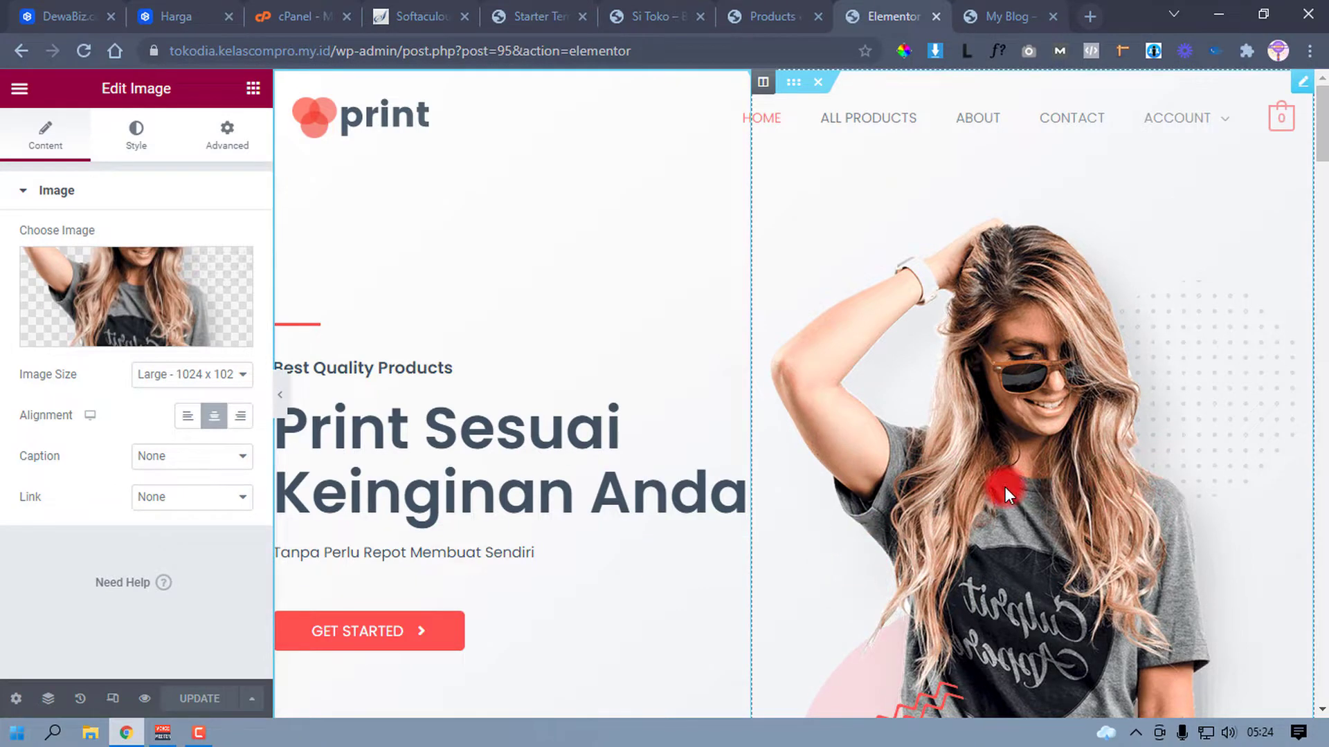
key(Delete)
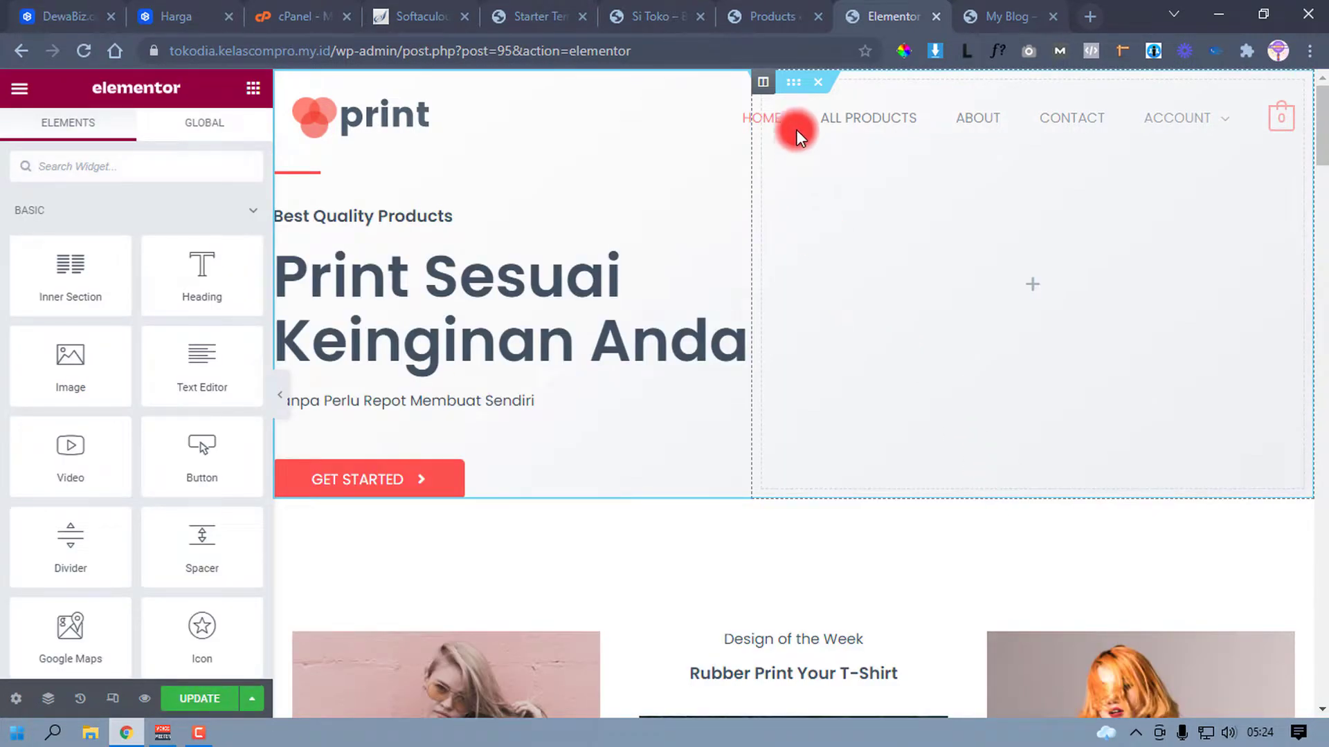
Step: Give the hero section a Classic background with the uploaded image parker-burchfield-tvG4WvjgsEY-unsplash.jpg from the Downloads folder
click(792, 83)
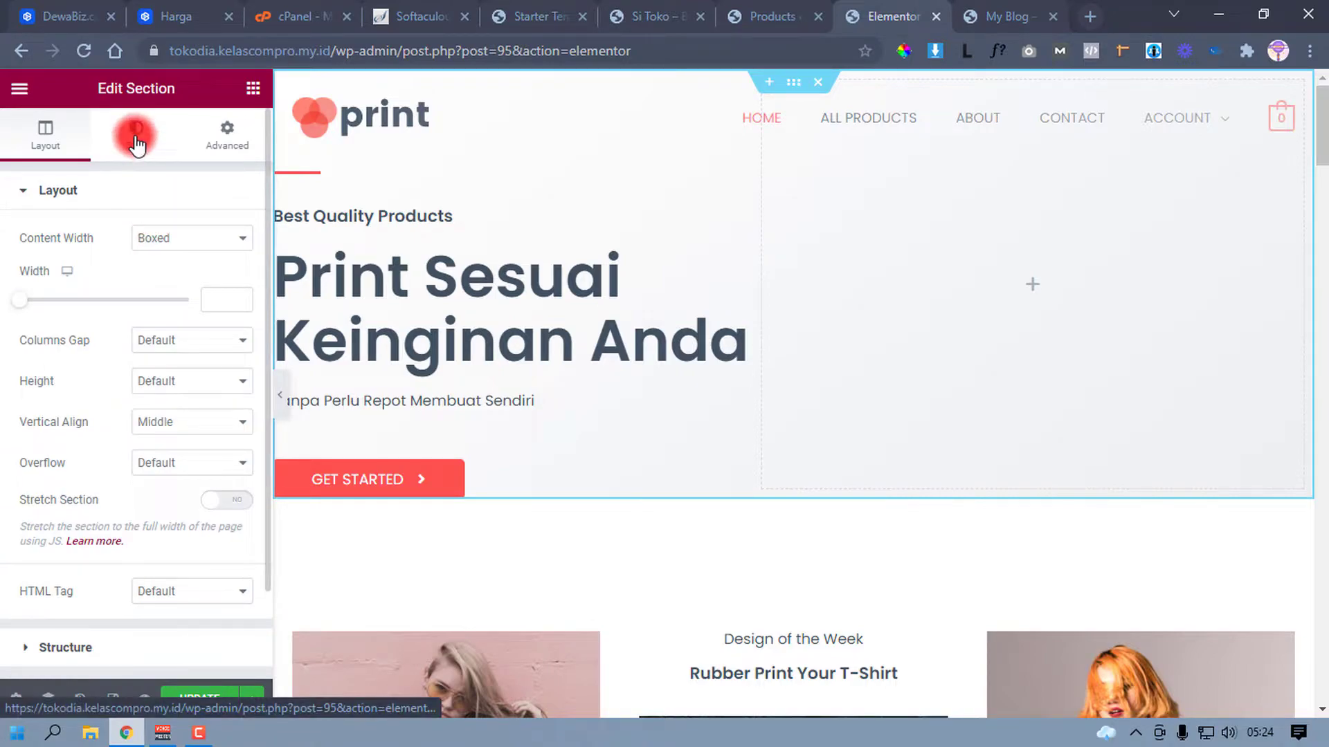
click(137, 139)
click(168, 281)
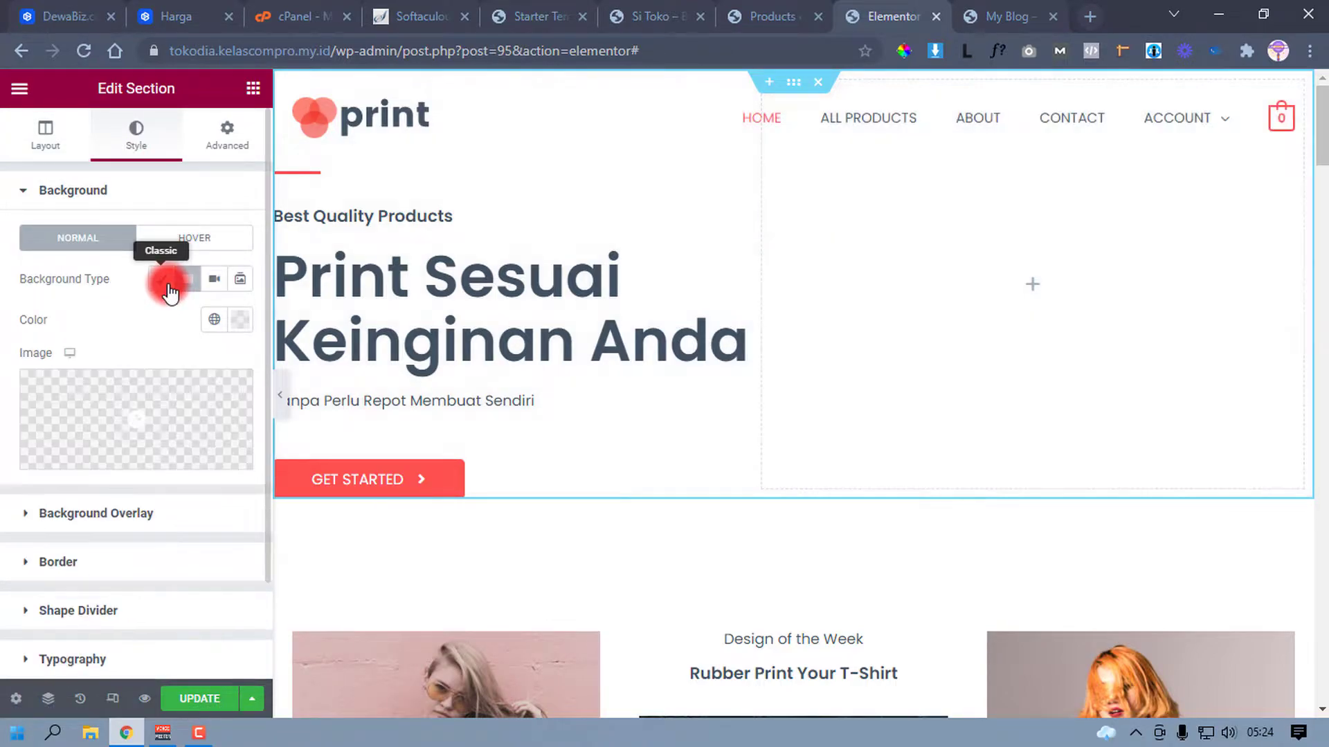
click(143, 426)
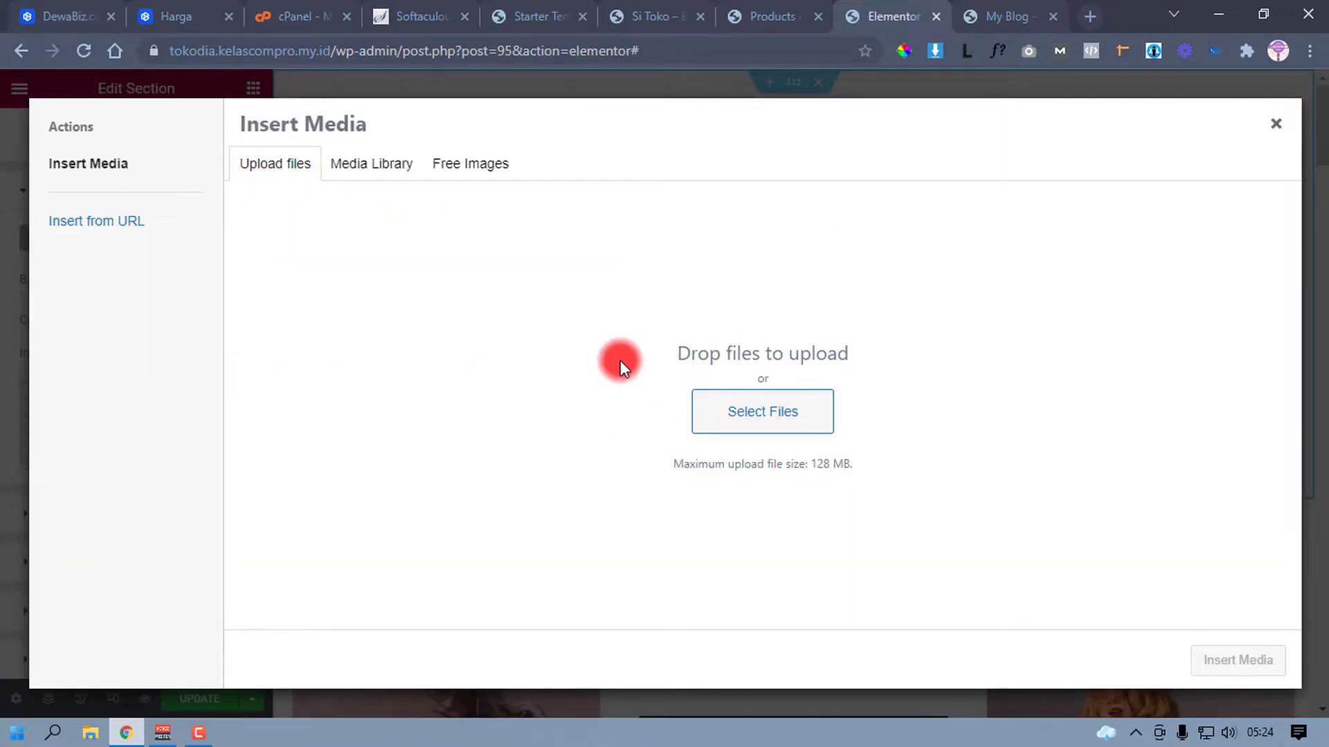
click(724, 409)
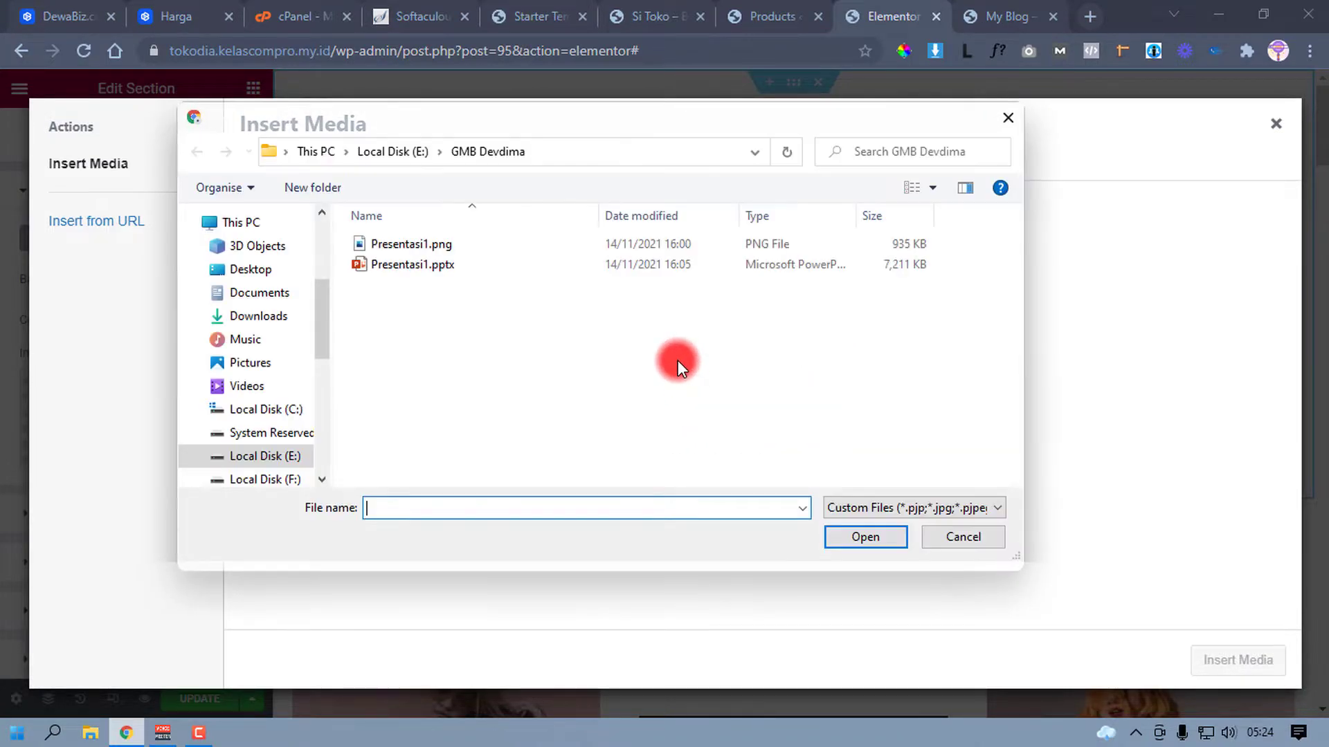
scroll(252, 356, up, 3)
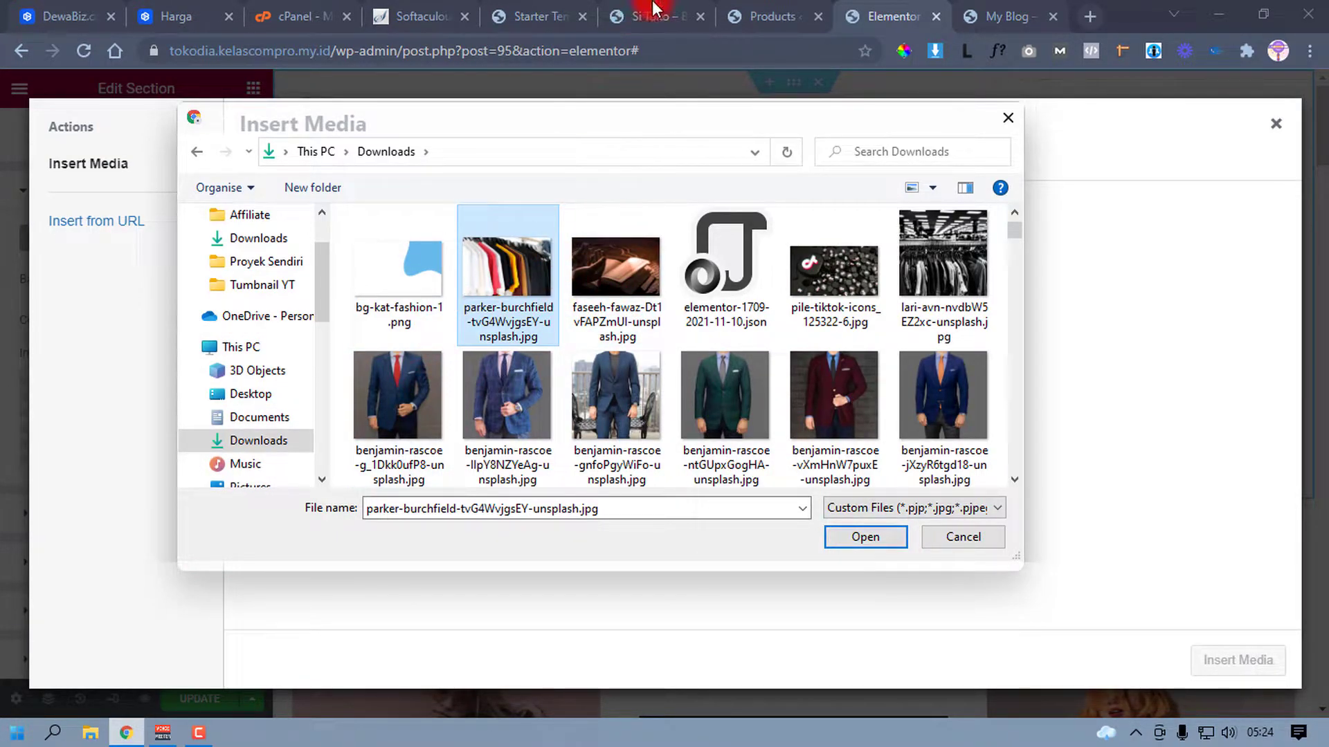
click(867, 537)
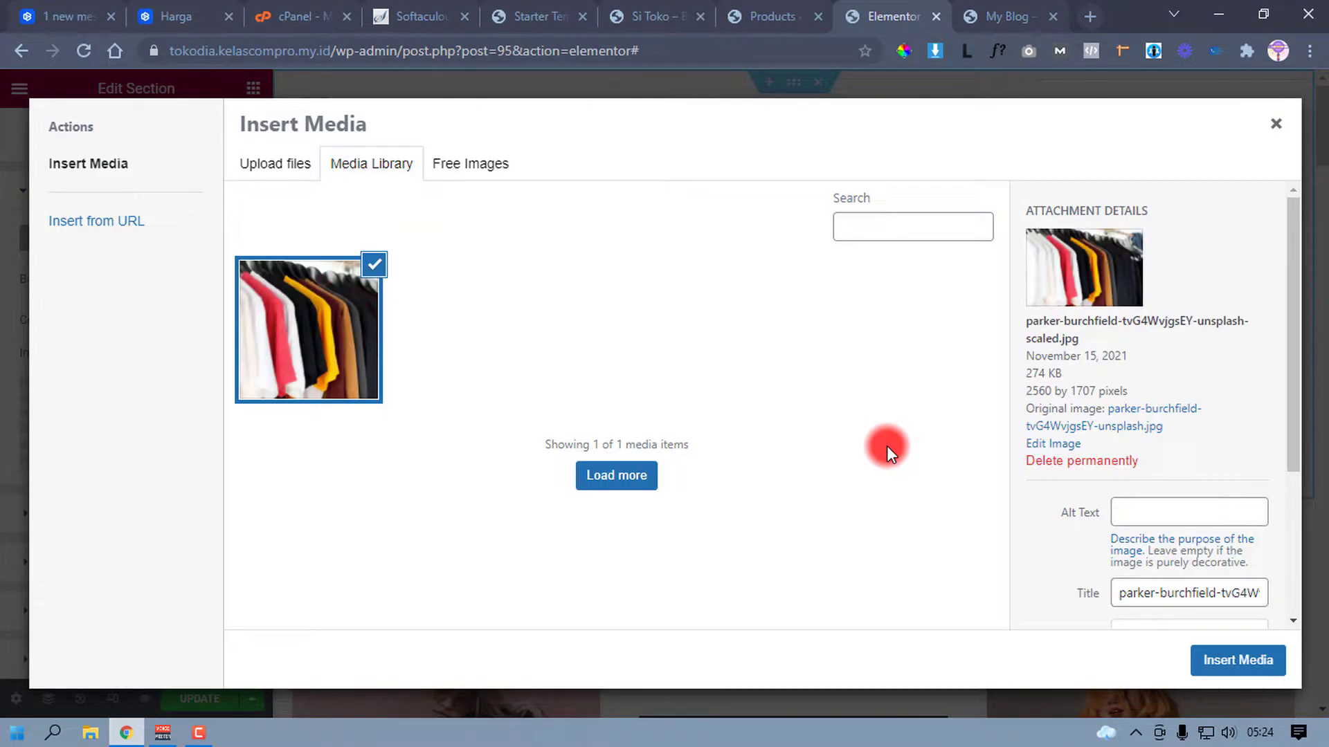
click(1241, 659)
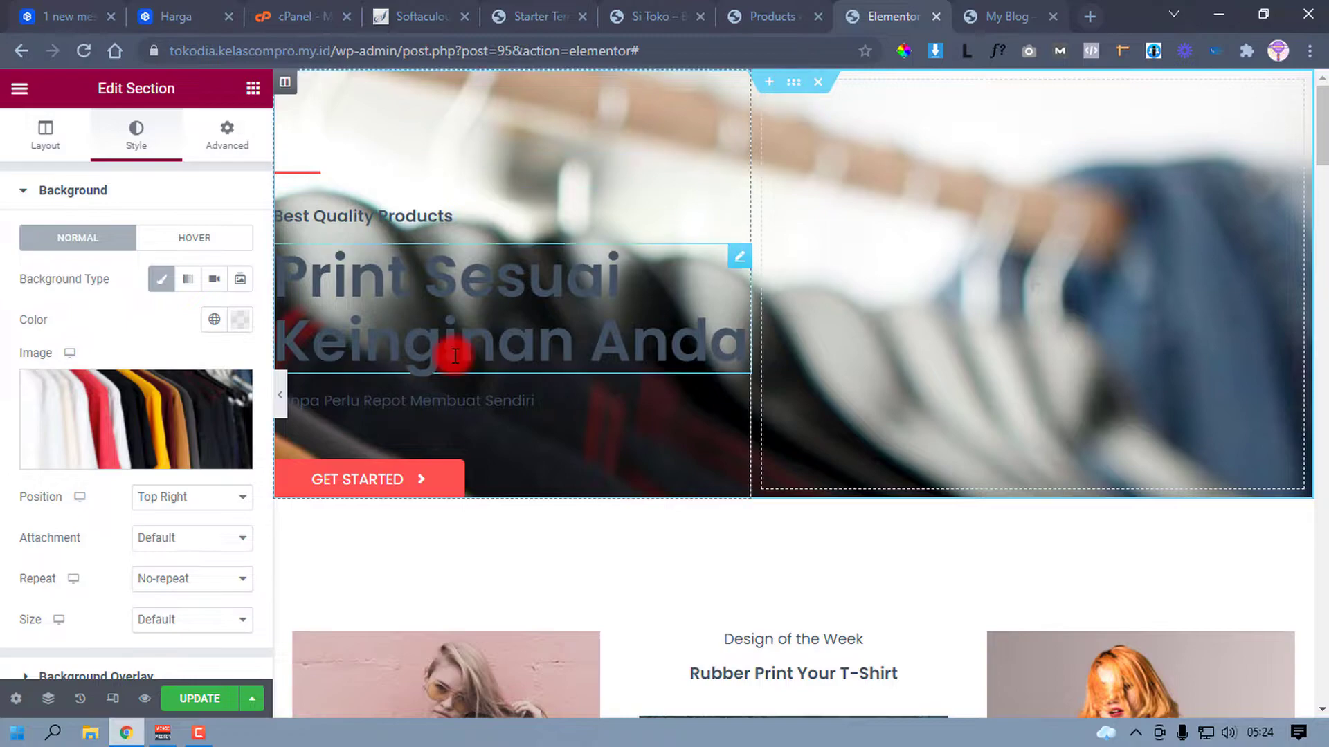
Step: Set the hero section's background image position to Center Center and its size to Cover
click(222, 497)
click(202, 537)
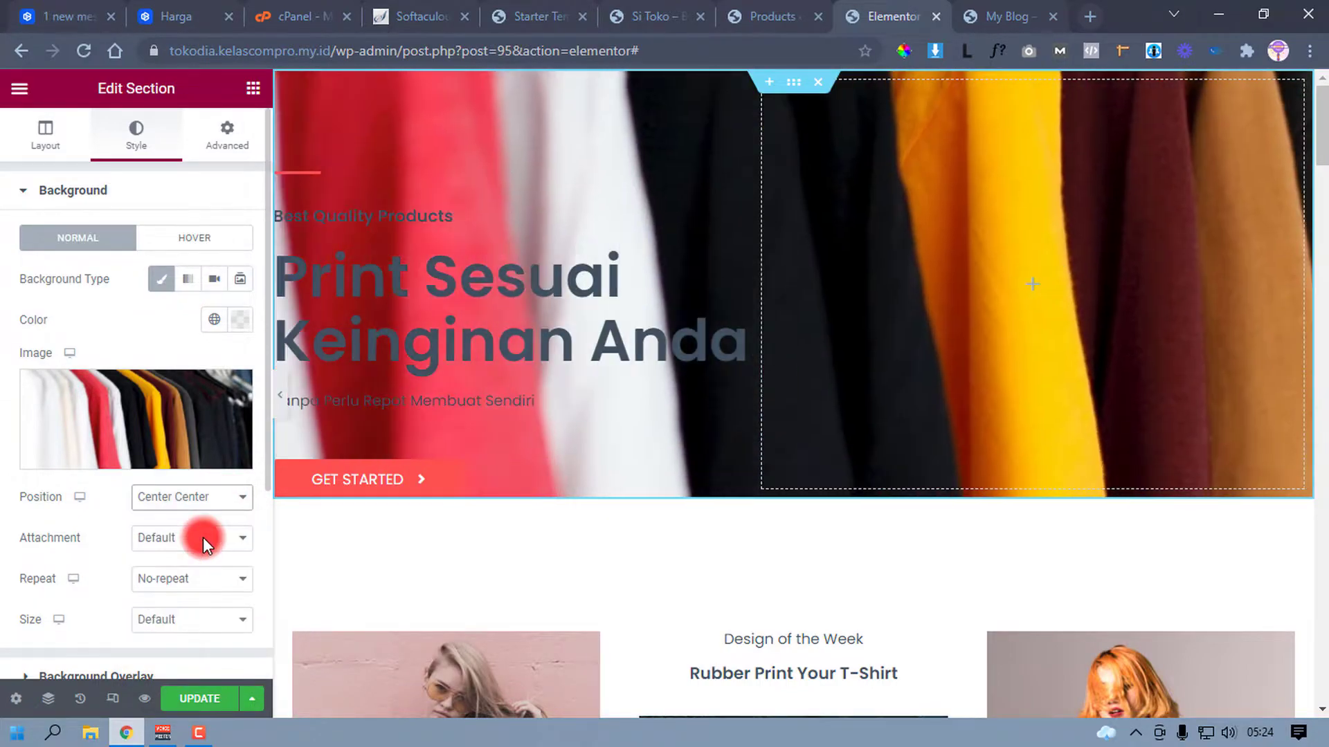
click(208, 619)
click(198, 671)
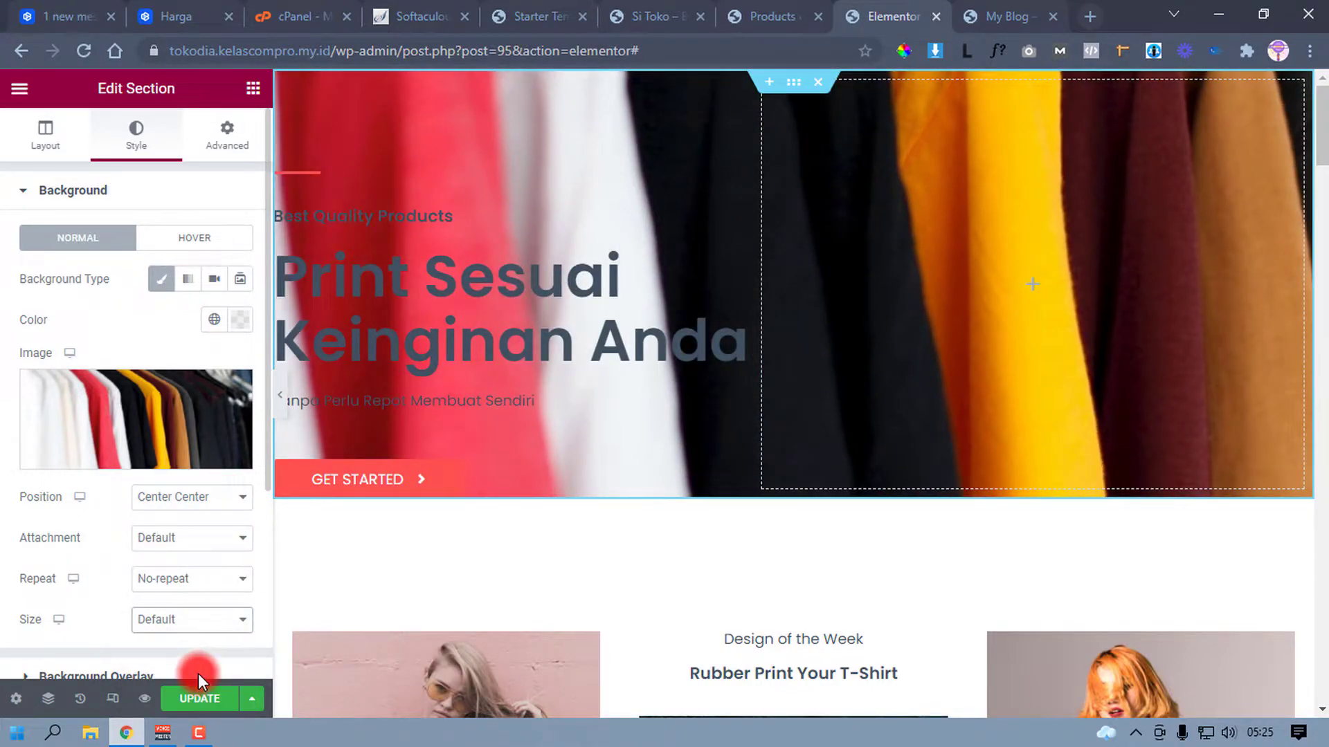
Step: Set the hero section's height to Min Height with a minimum of 698 px and update the page
click(29, 145)
click(186, 380)
click(205, 434)
drag(78, 445, 106, 458)
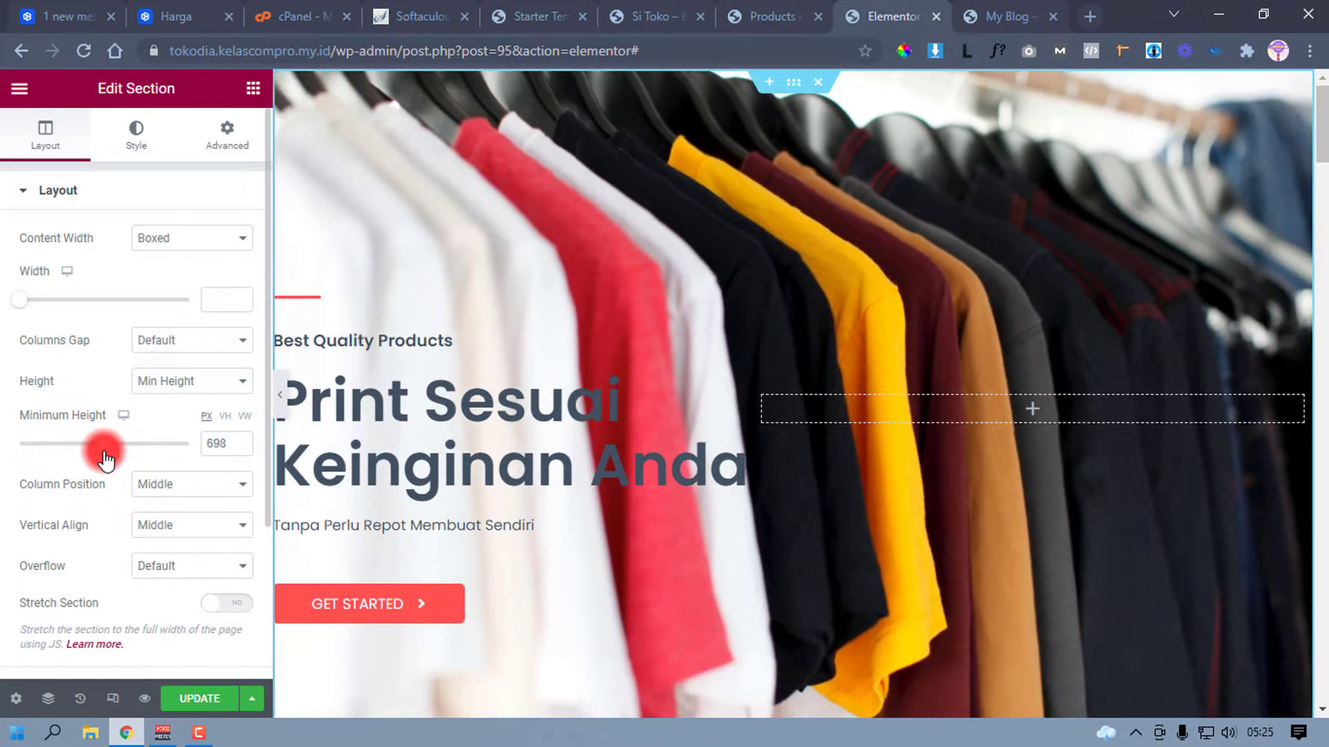
click(186, 697)
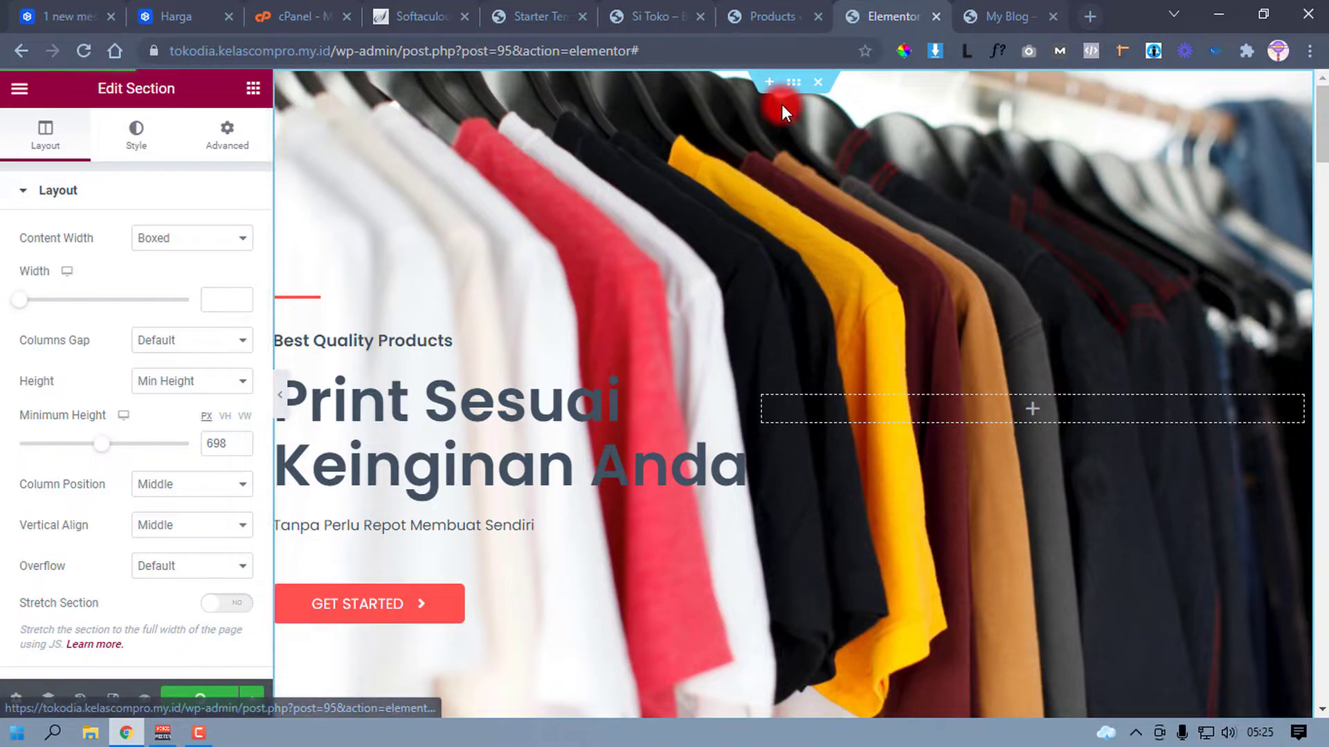
Step: Add a gradient background overlay to the hero section
click(138, 135)
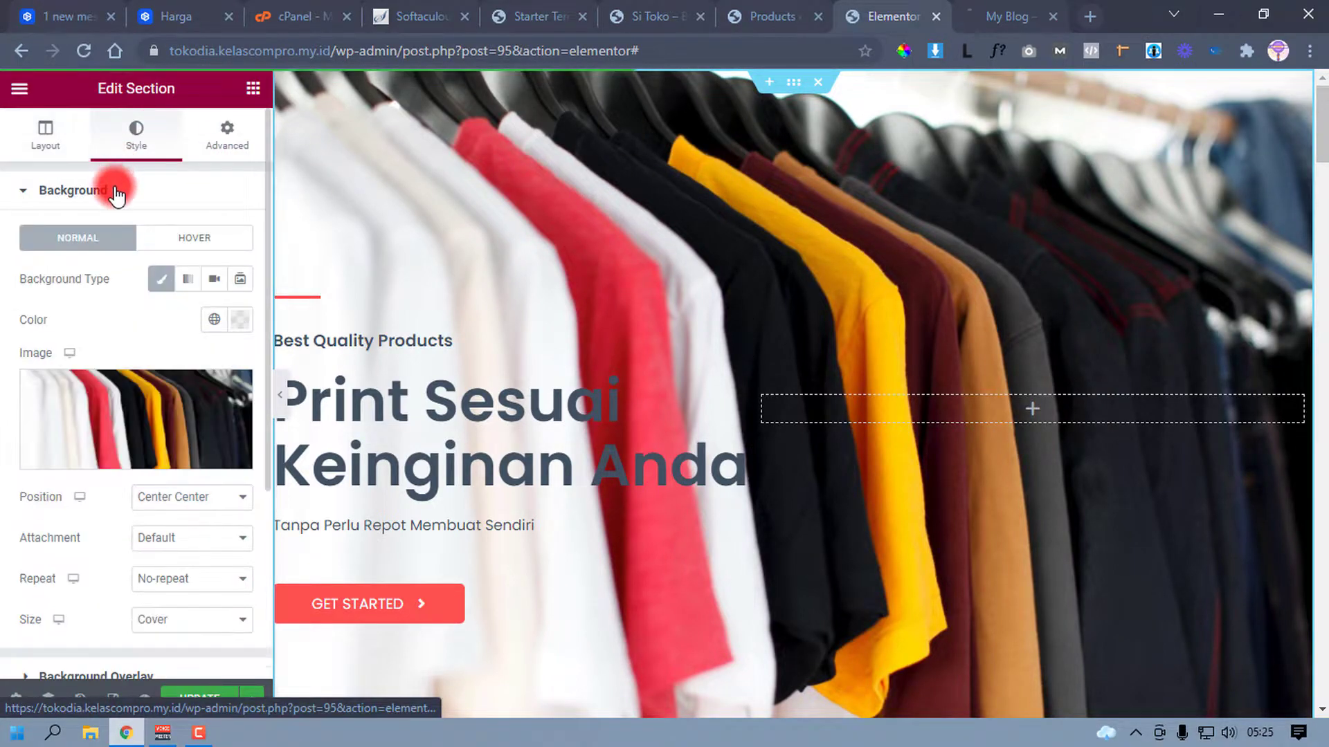
click(115, 197)
click(156, 257)
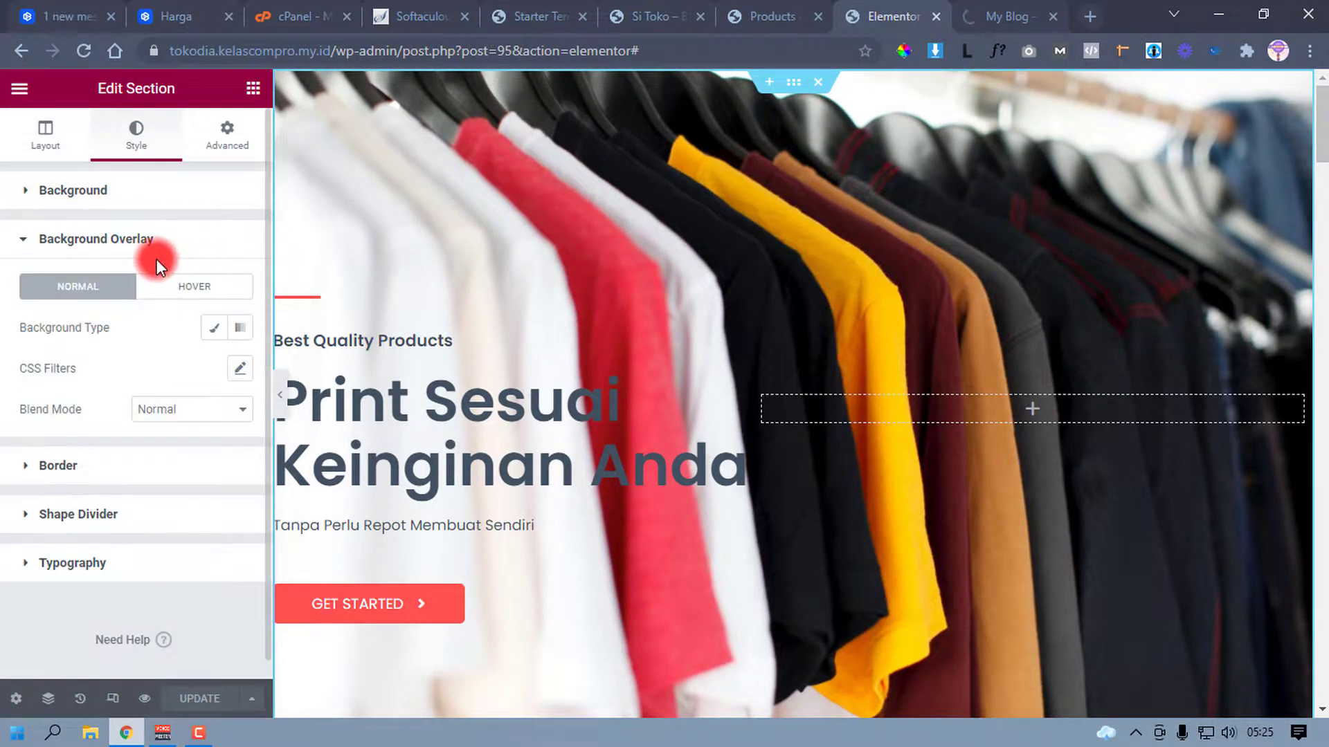
click(244, 338)
scroll(201, 414, down, 1)
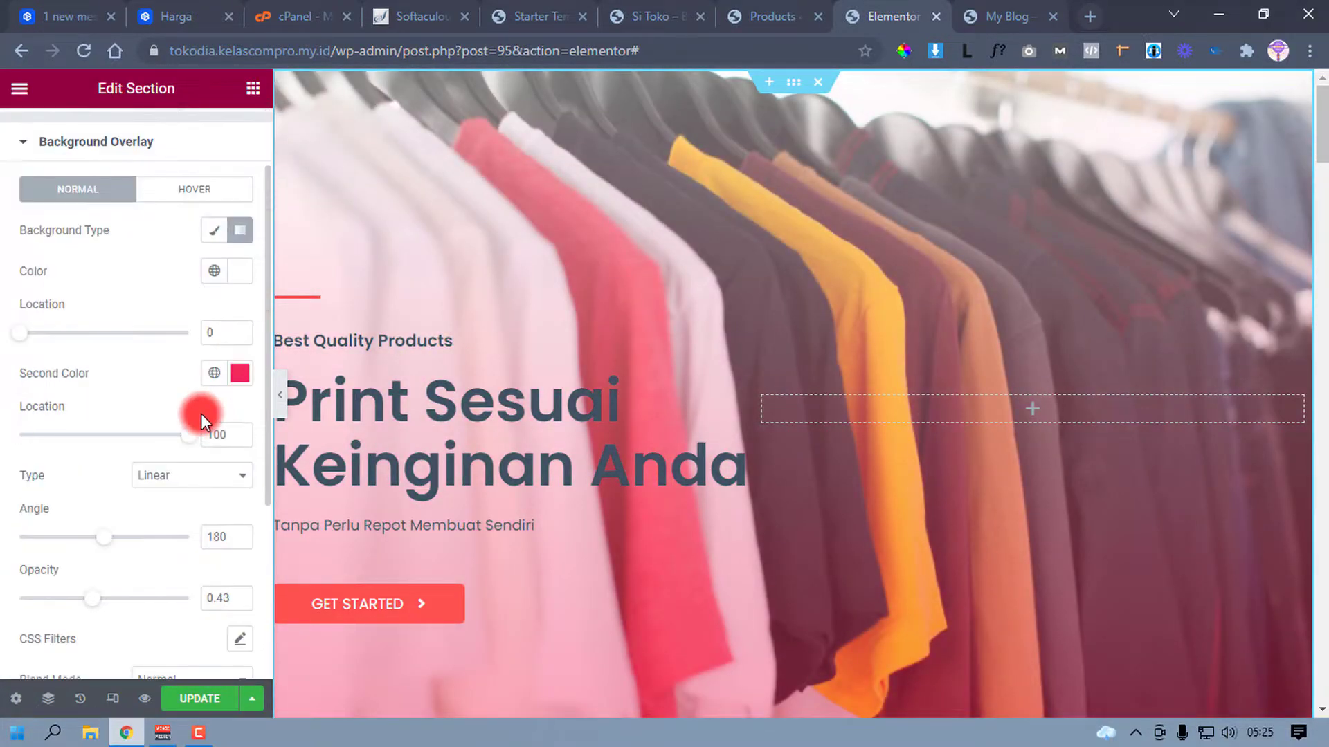
Step: Set the overlay gradient's first color location to 51, second color location to 46, angle to 90 and opacity to 0.91
drag(187, 443, 97, 437)
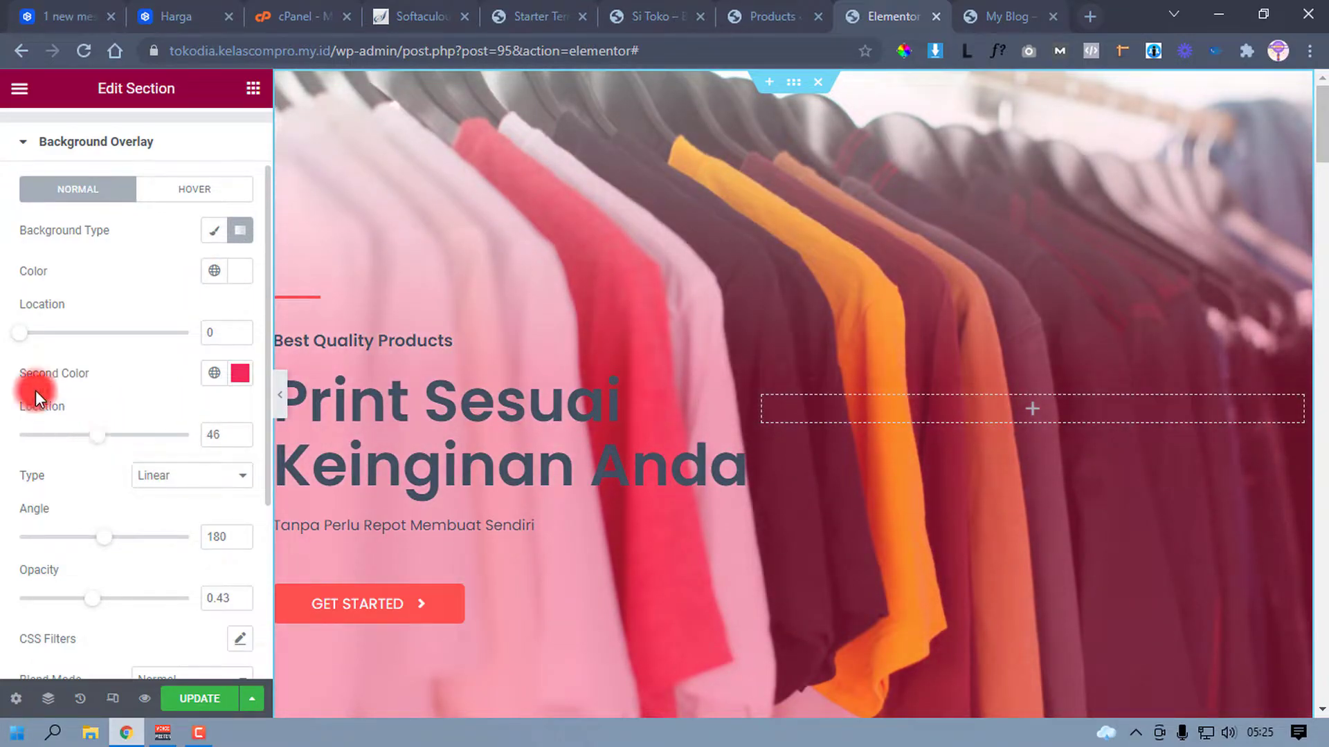
drag(17, 325, 105, 338)
drag(101, 545, 59, 541)
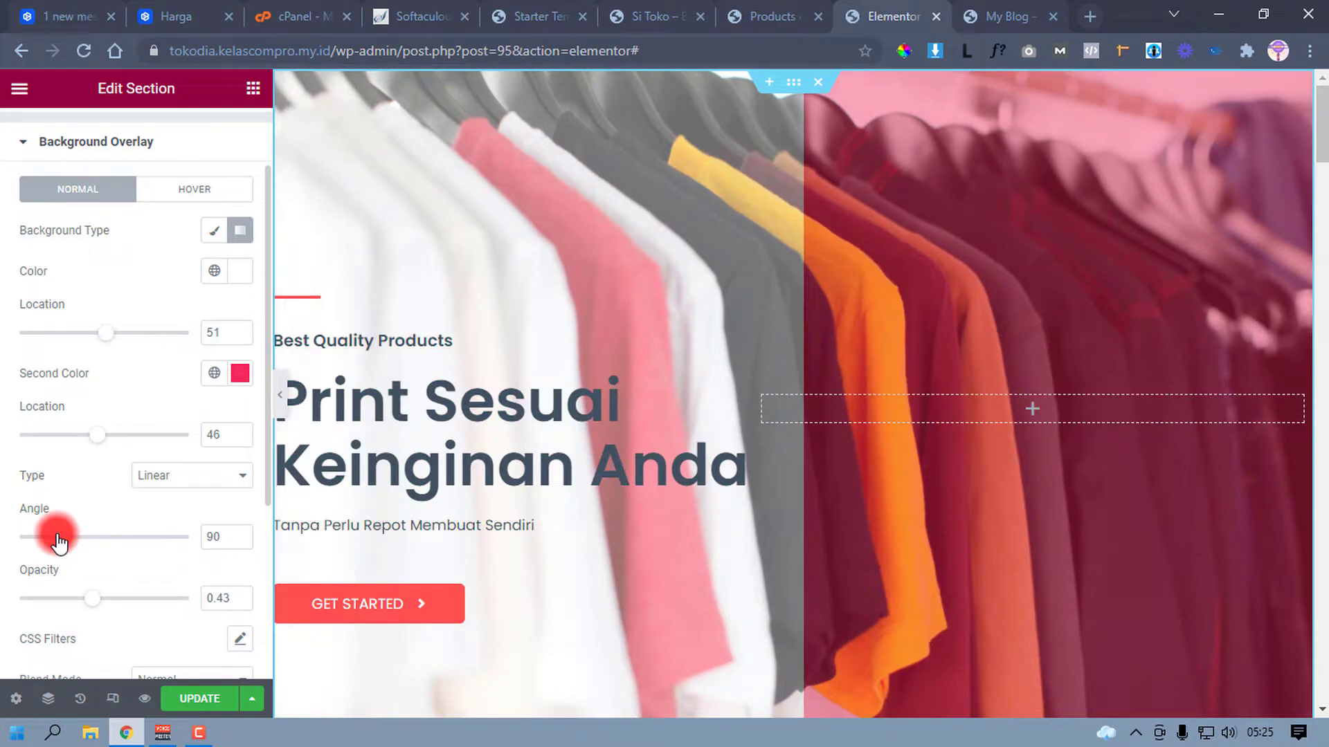
drag(92, 598, 171, 599)
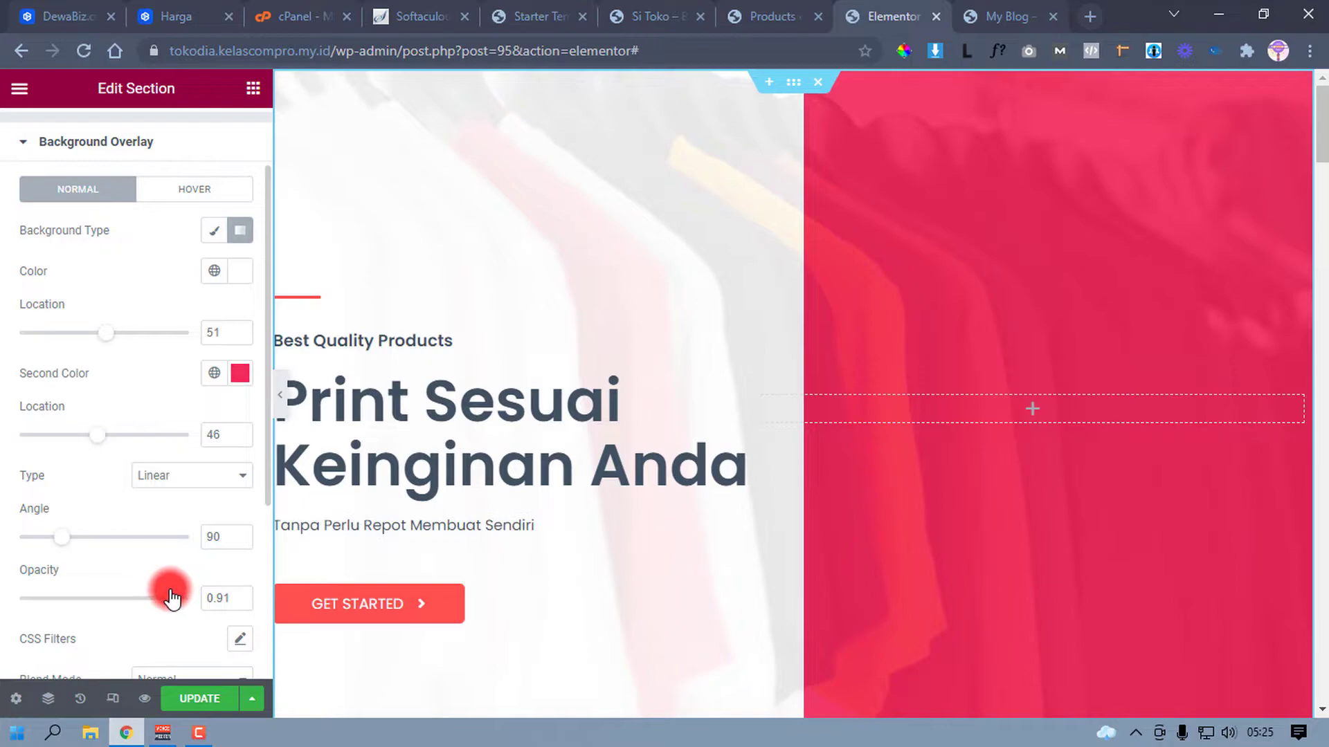
Step: Make the overlay gradient's second color fully transparent (#F2295B00), with the first color location at 40 and the second at 75
click(239, 375)
drag(143, 642, 126, 651)
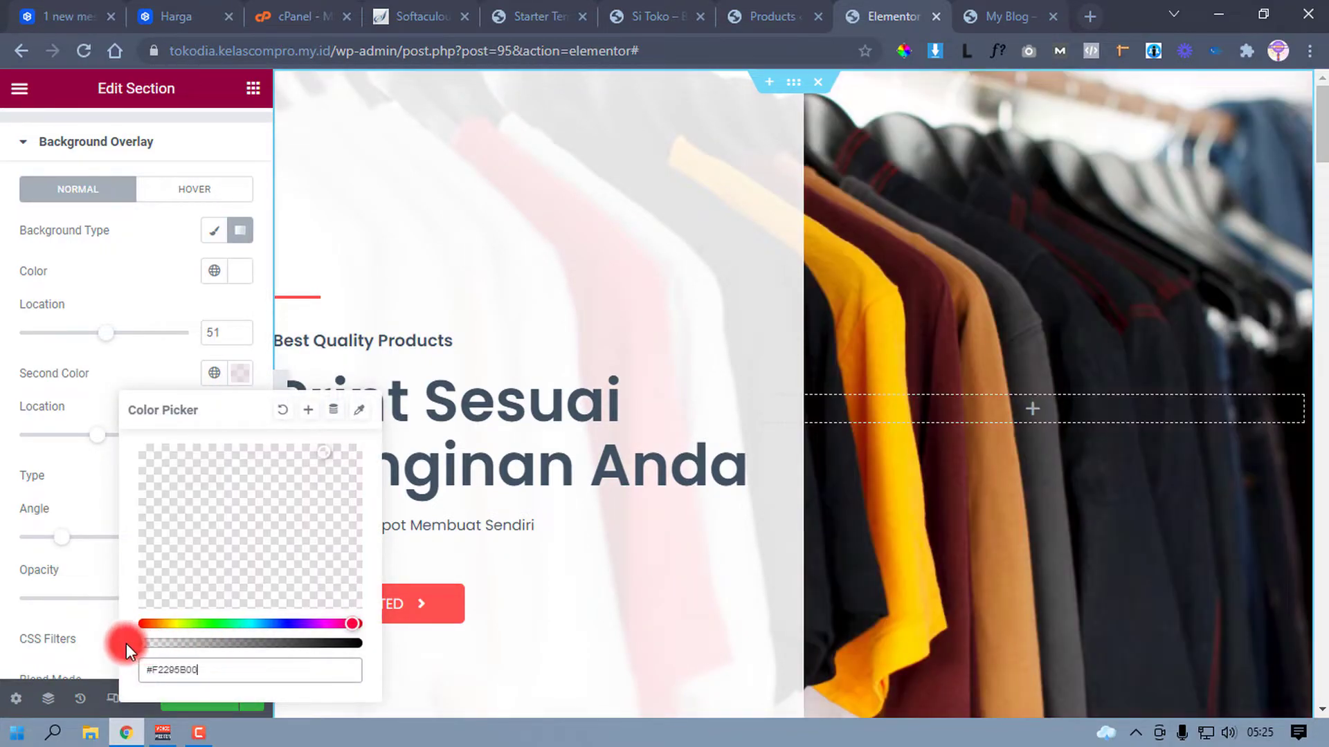
click(141, 293)
click(101, 436)
drag(107, 440, 147, 436)
drag(107, 339, 90, 342)
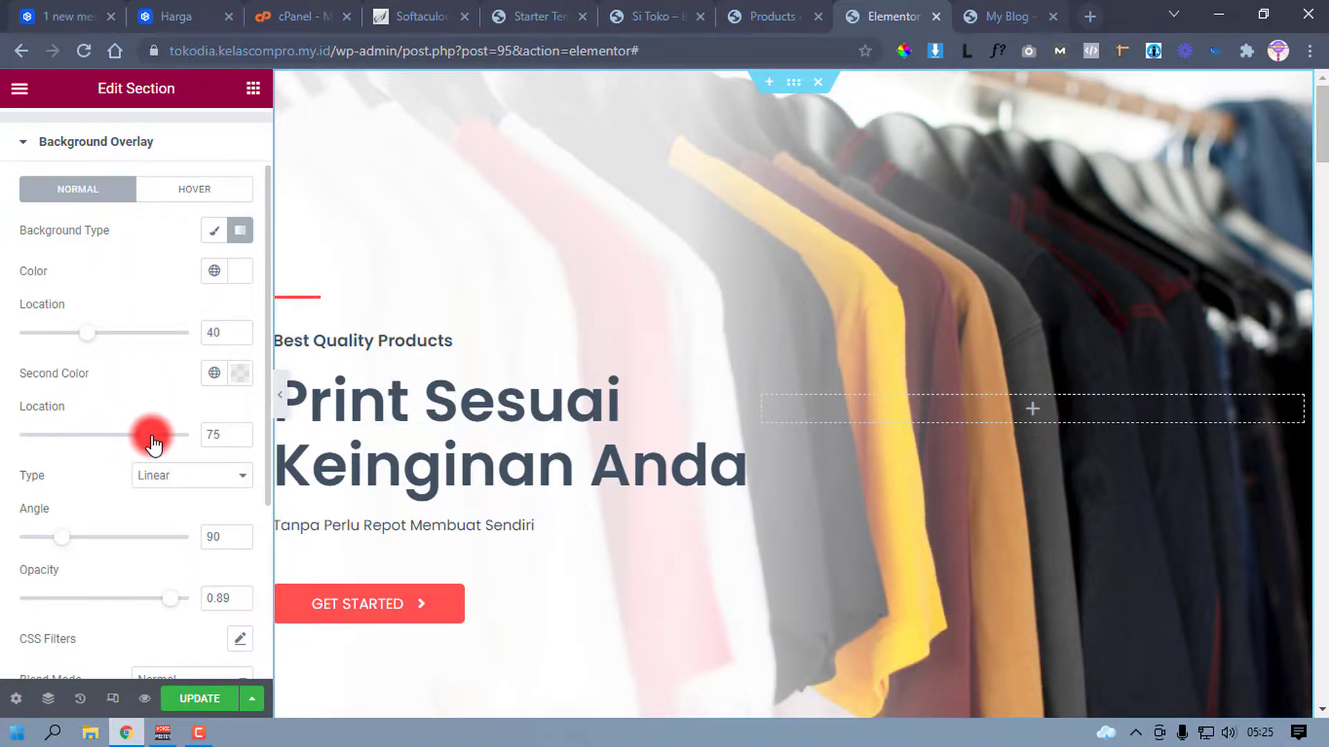
Step: Set the hero overlay gradient's second color location to 78 and update the page
drag(153, 444, 159, 444)
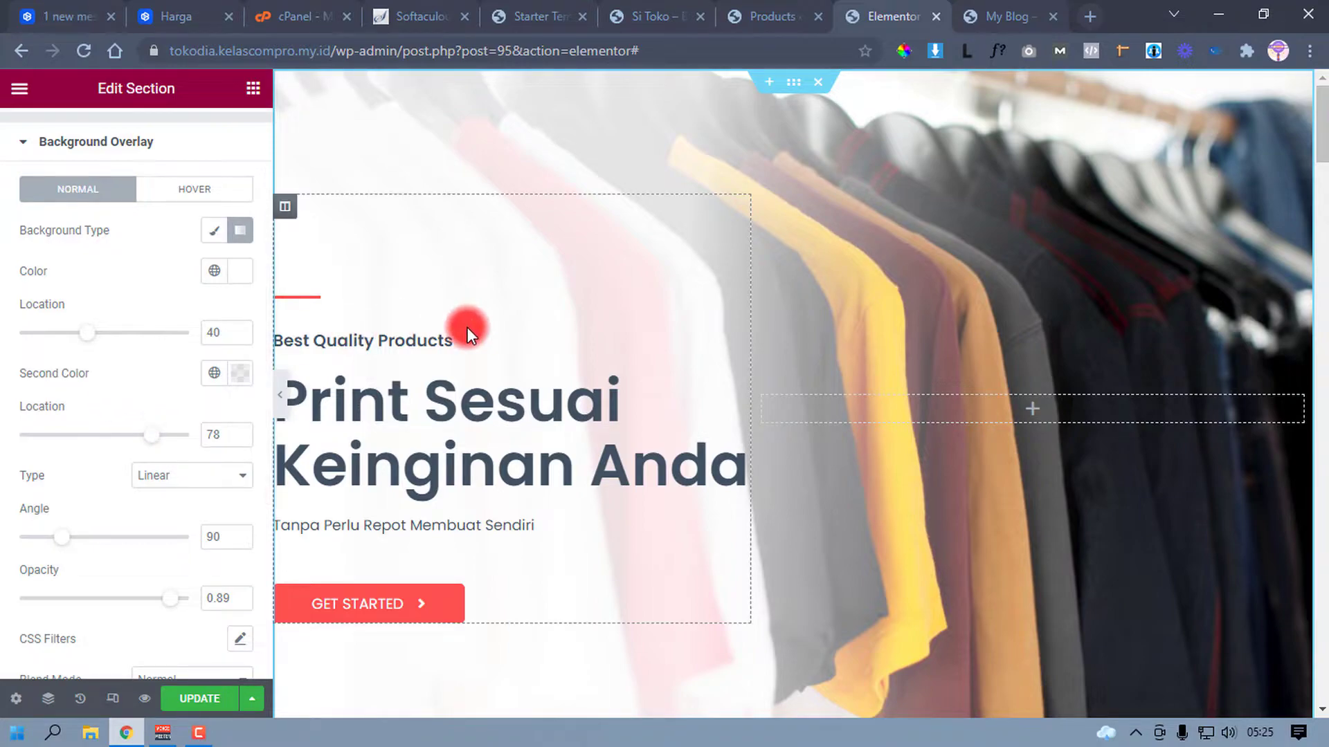
click(207, 697)
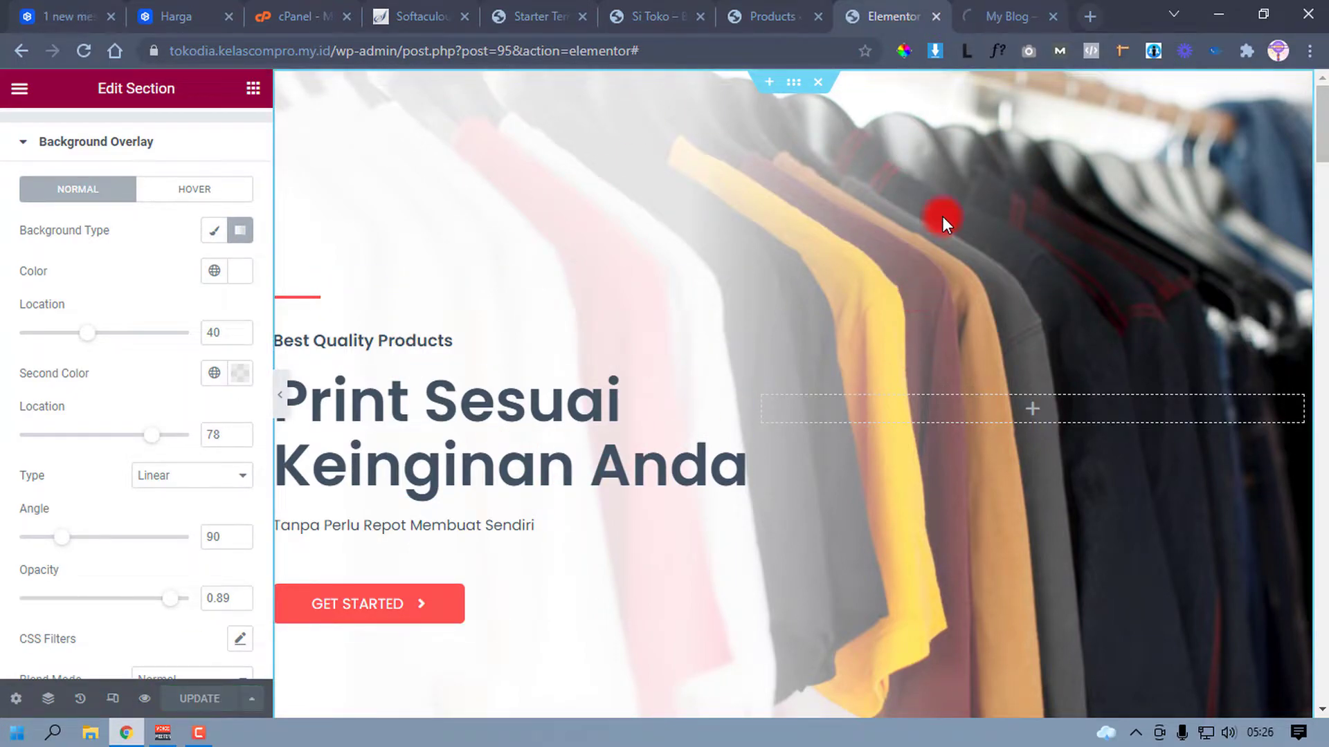
Step: Review the updated homepage preview down to the featured products and compare its header and hero with the sample print shop
click(995, 8)
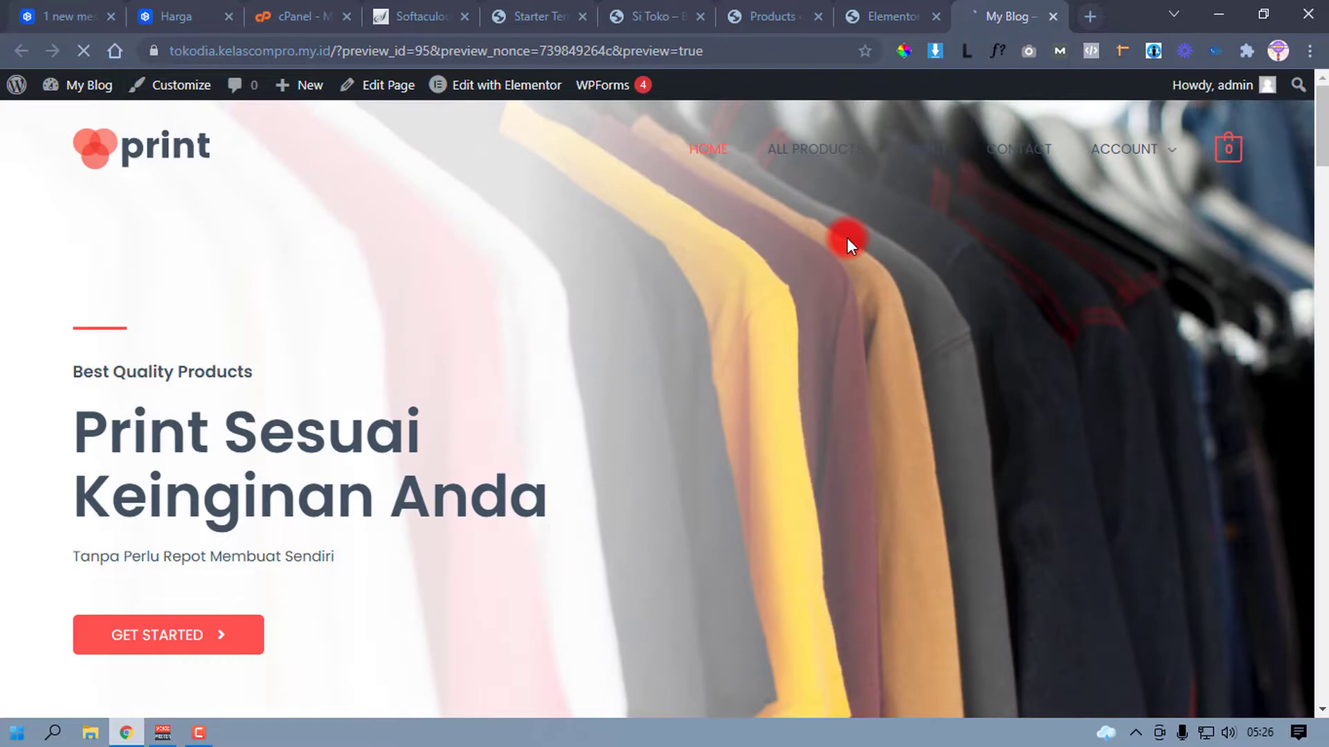
scroll(685, 393, down, 15)
scroll(678, 397, up, 15)
scroll(678, 397, up, 1)
scroll(678, 397, down, 20)
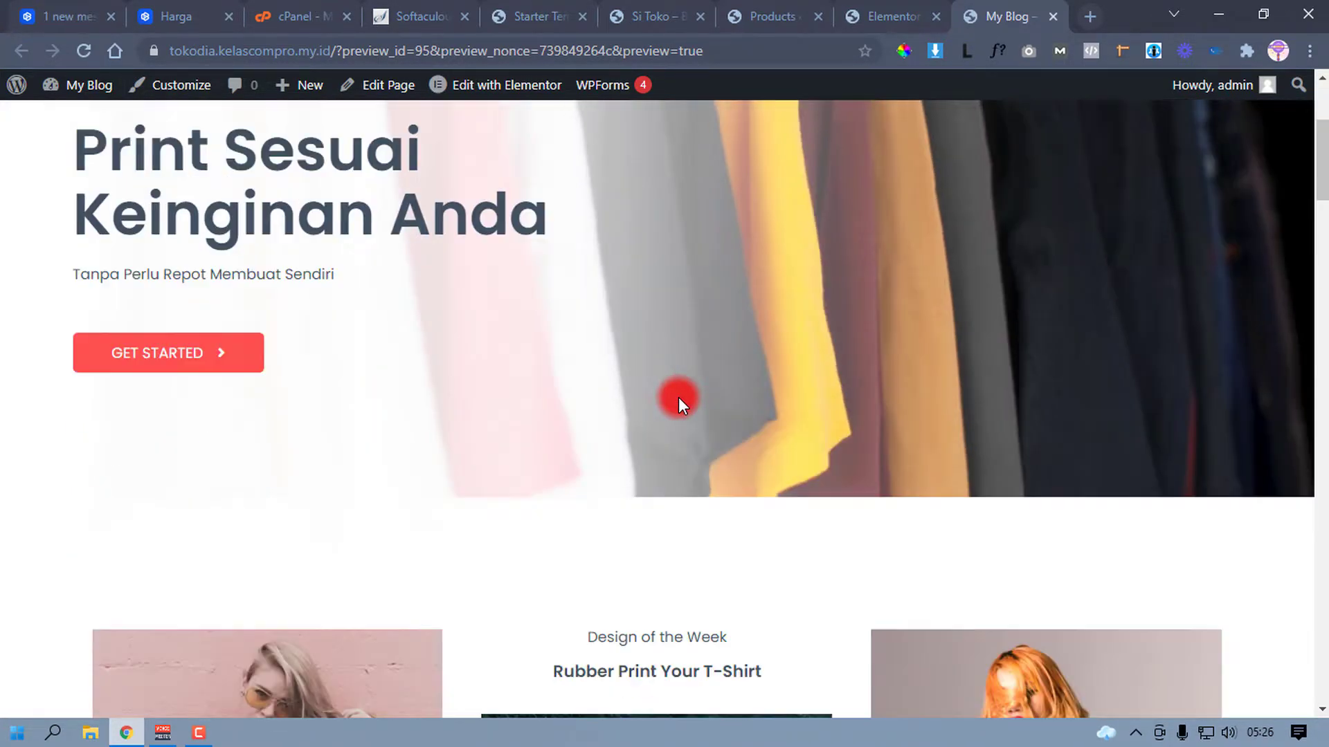
scroll(754, 375, down, 4)
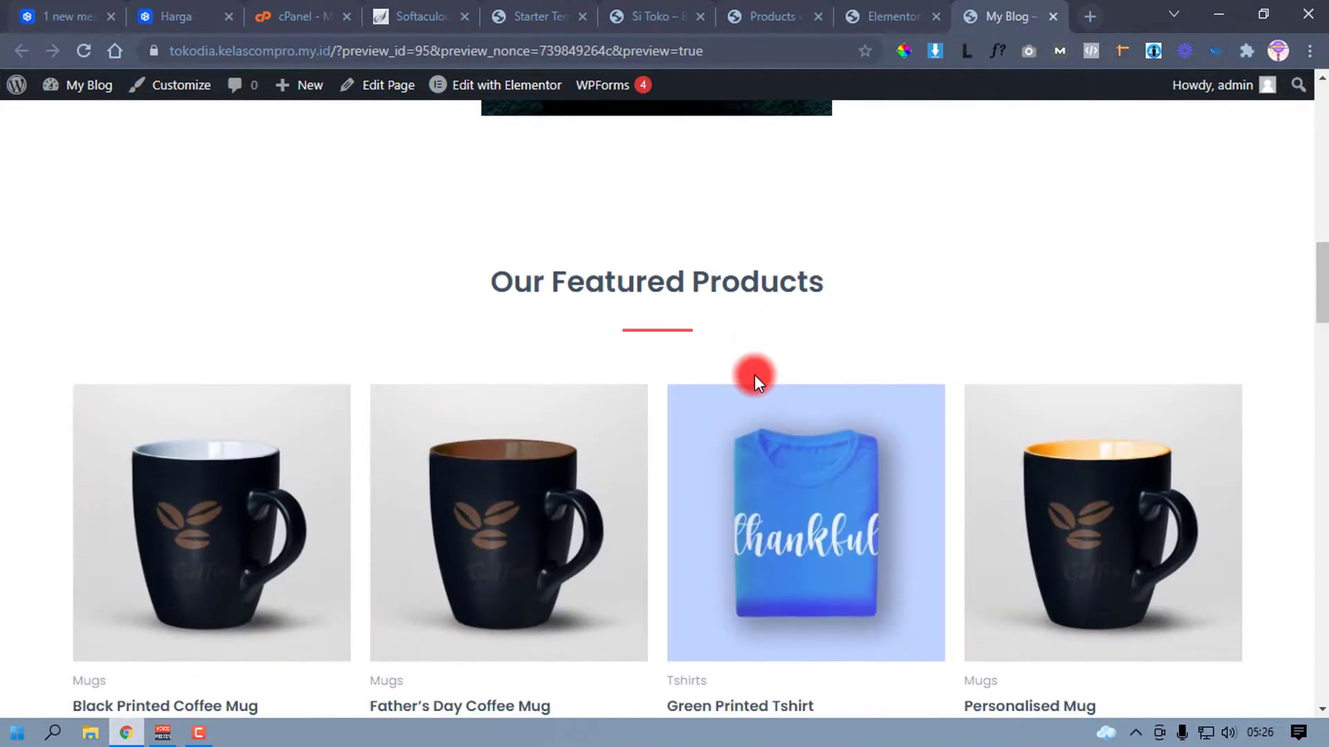
scroll(832, 335, up, 6)
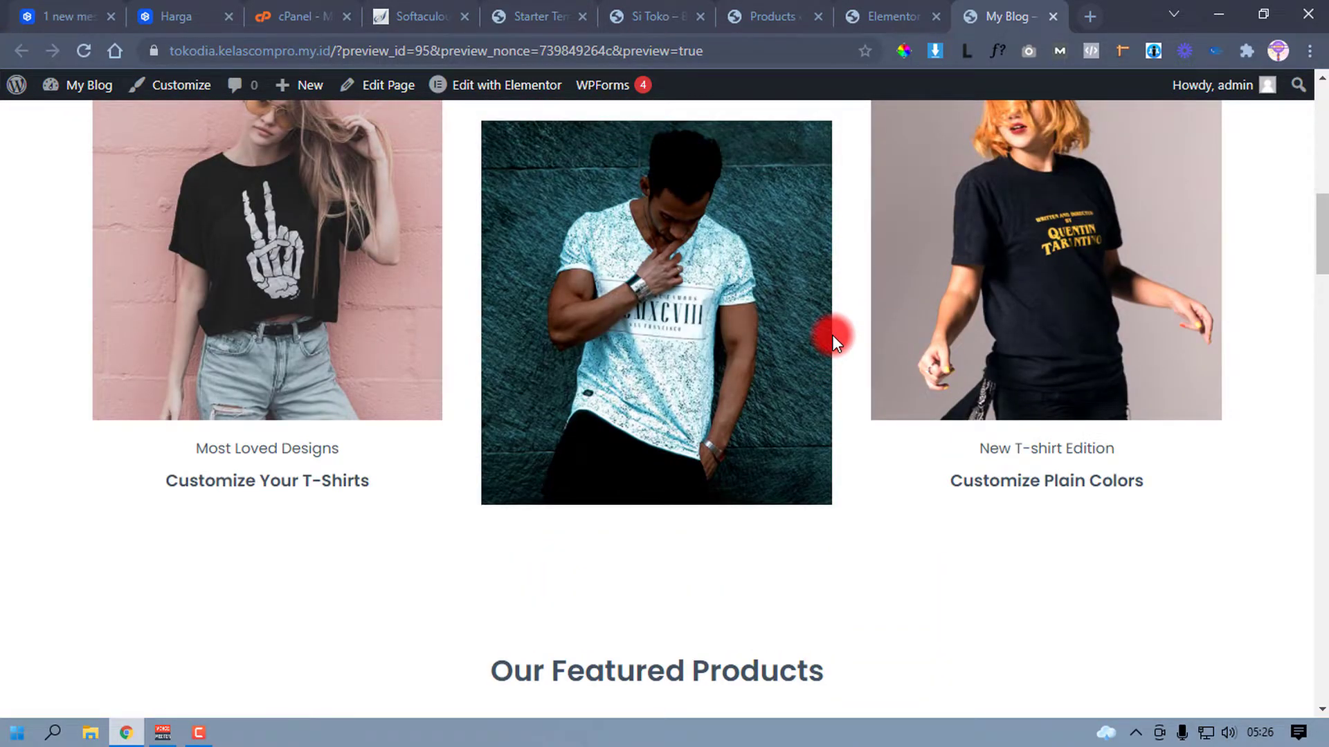
scroll(832, 335, up, 10)
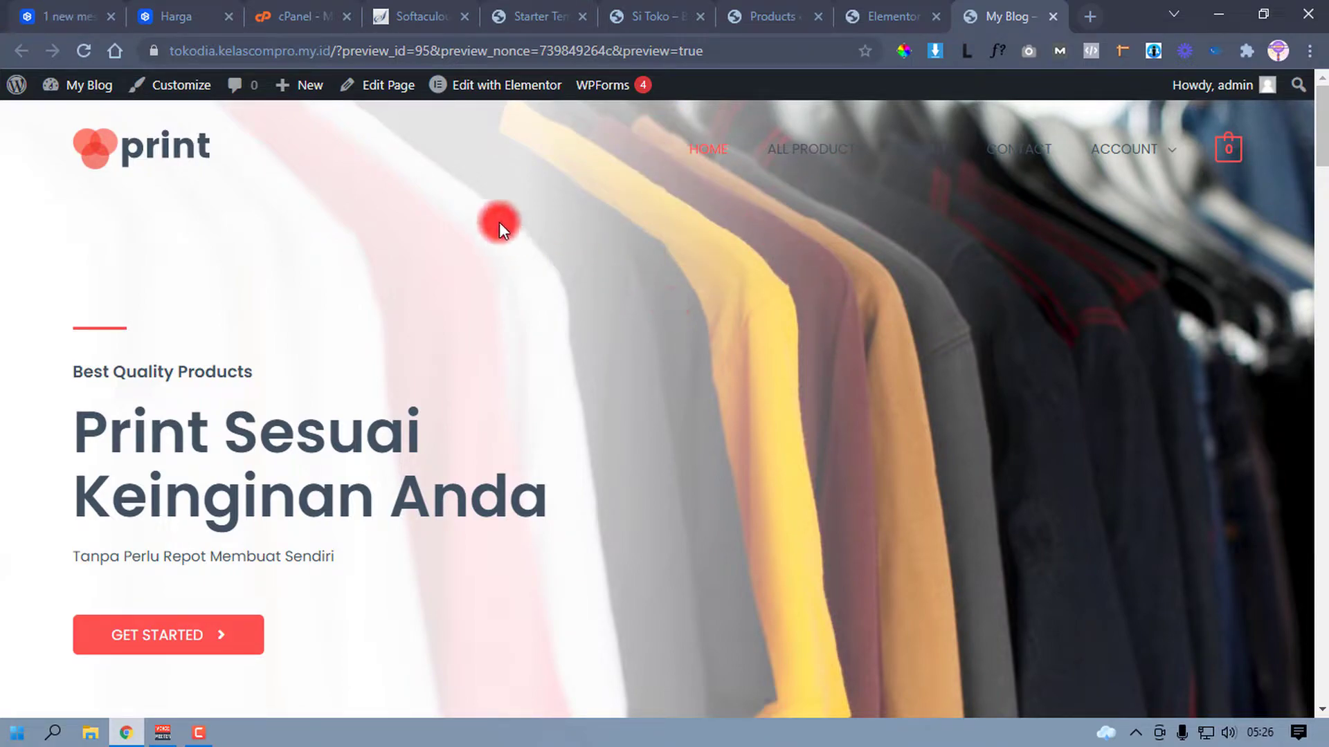
click(557, 11)
click(631, 11)
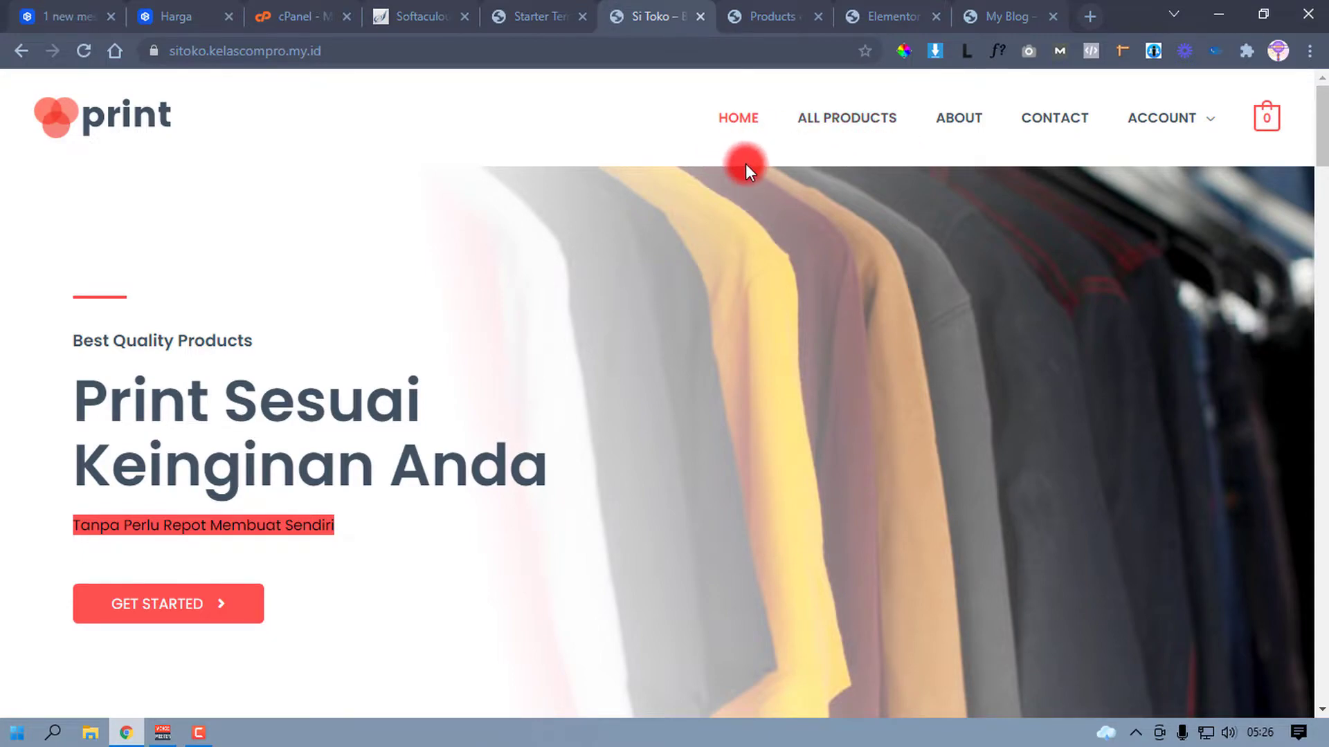
scroll(900, 157, down, 3)
scroll(858, 187, up, 3)
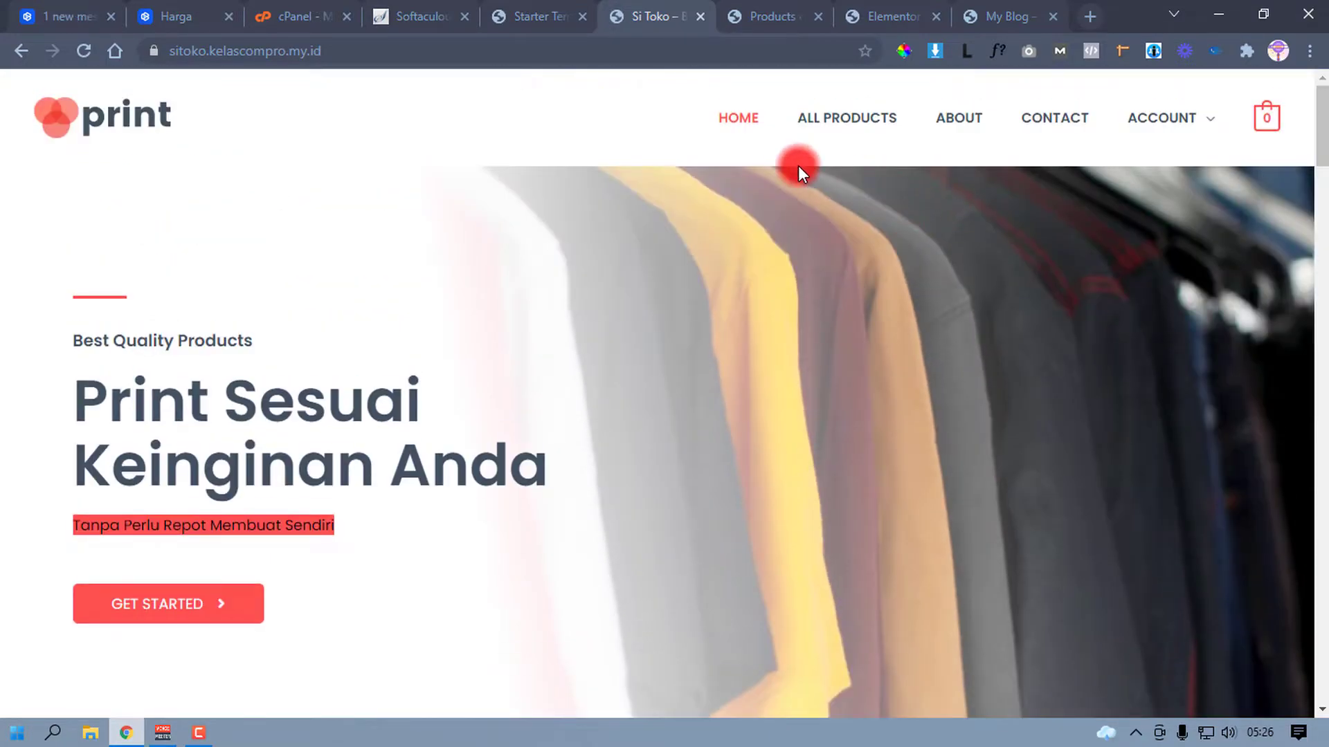
Step: Open the theme customizer from the homepage preview and go to the Transparent Header settings in Header Builder
click(977, 15)
click(182, 87)
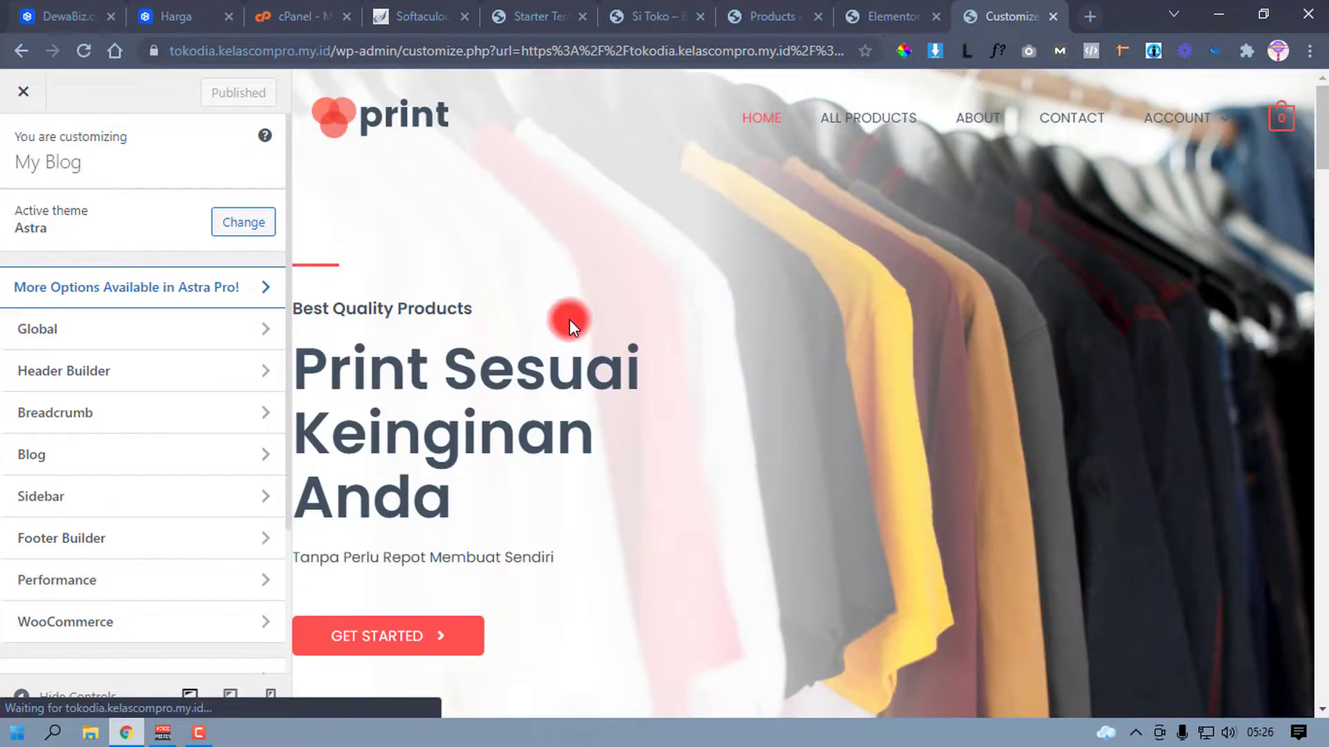
click(143, 331)
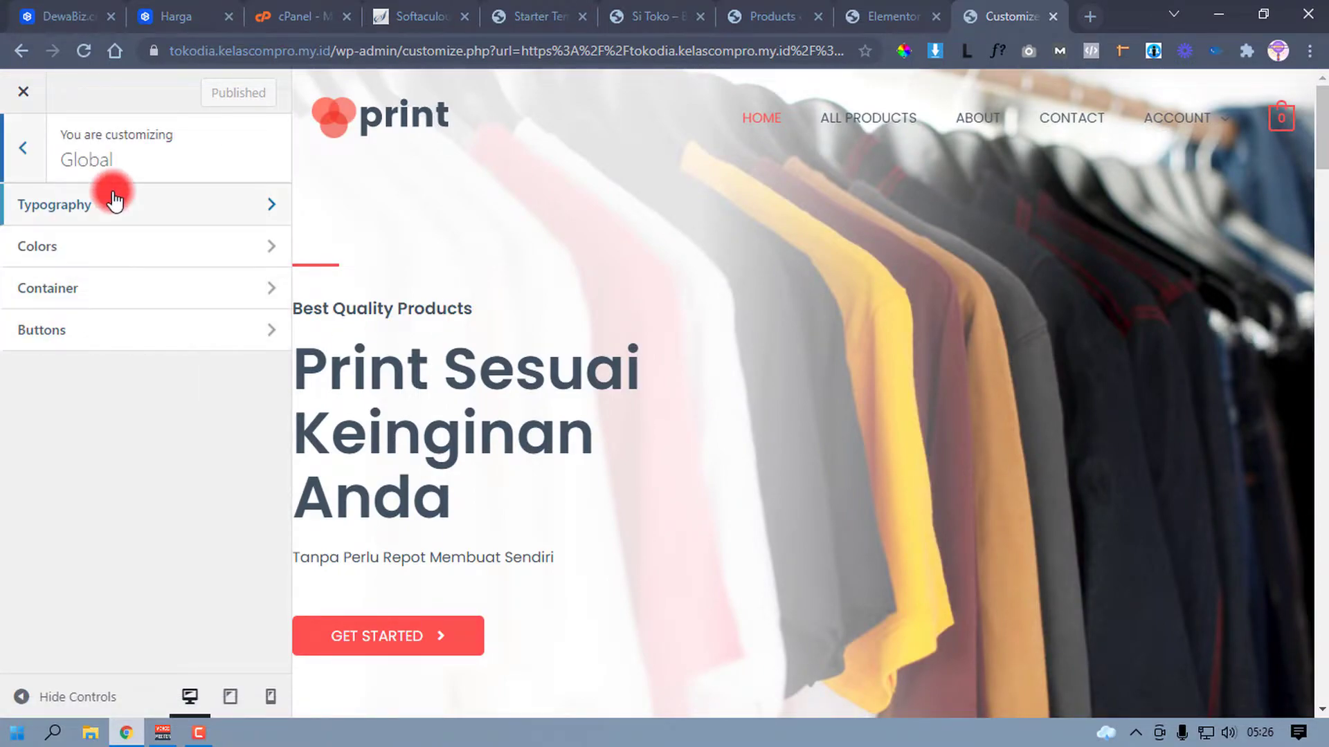
click(23, 150)
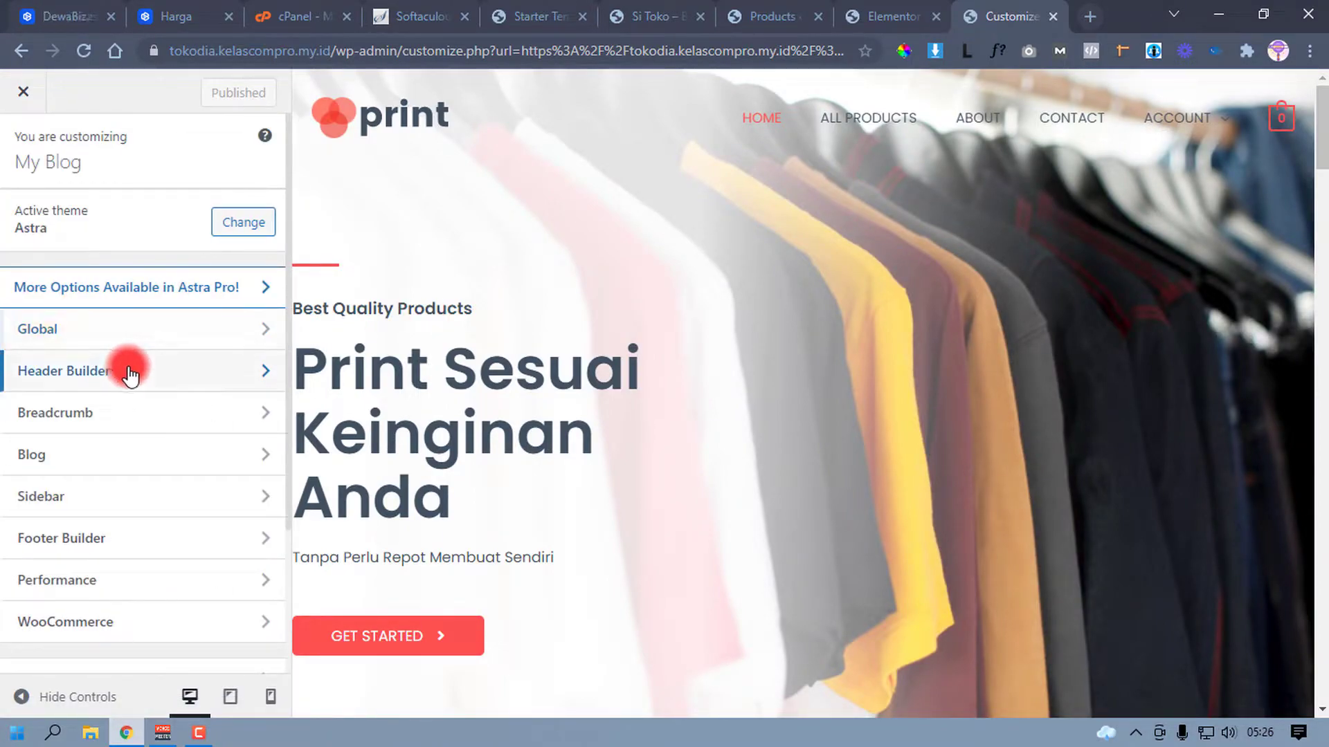
click(127, 373)
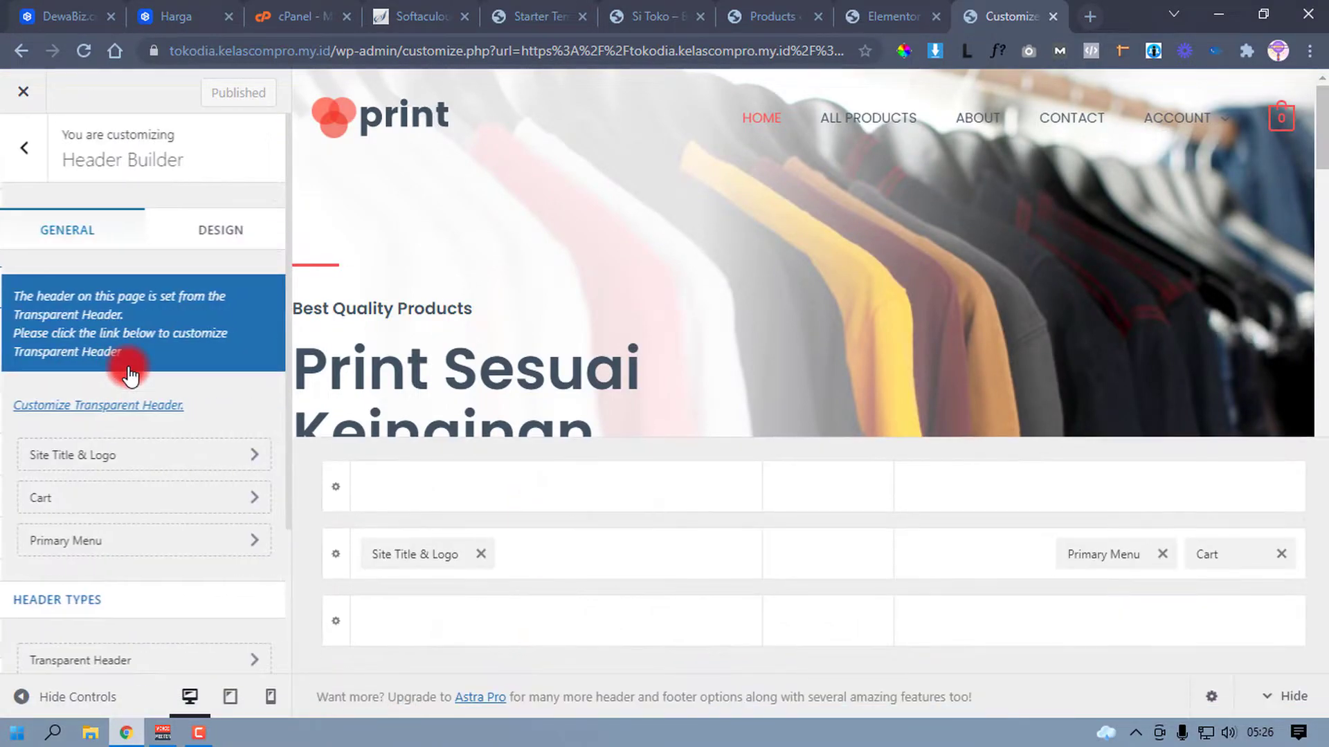
click(26, 152)
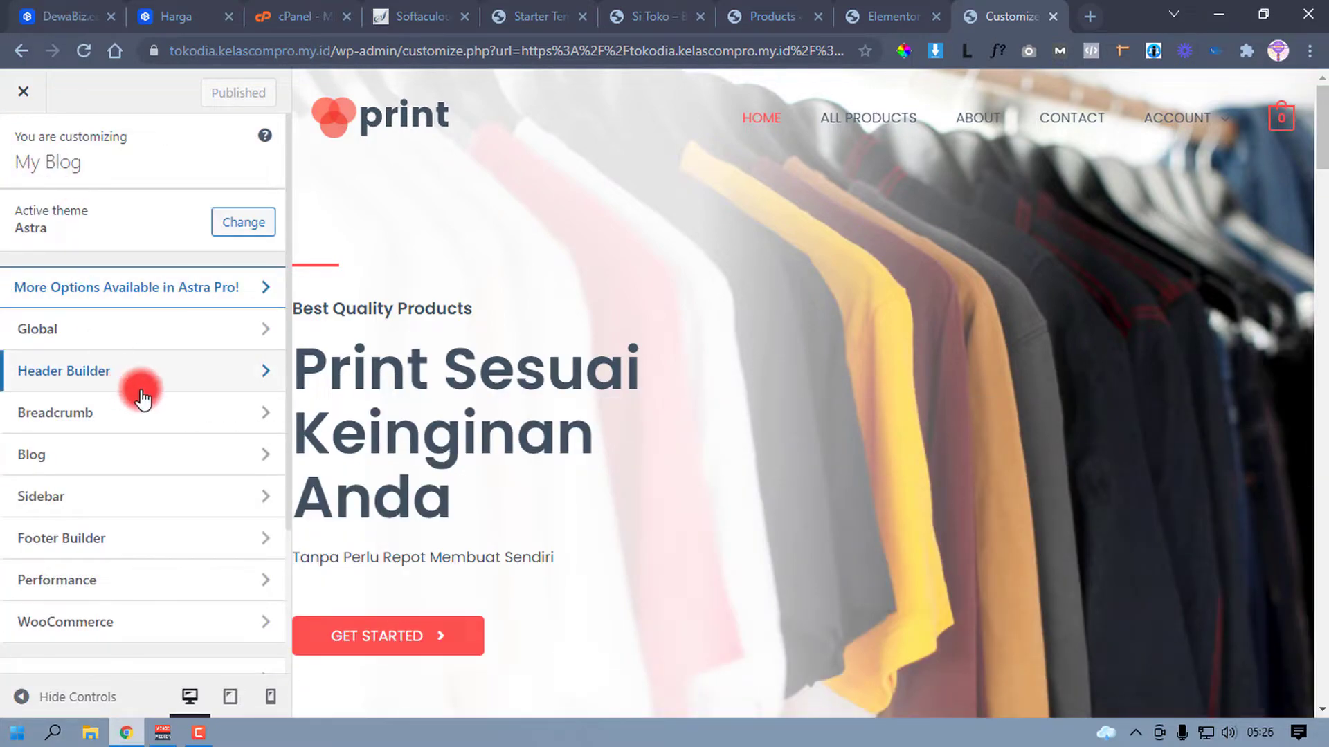
click(141, 377)
click(194, 236)
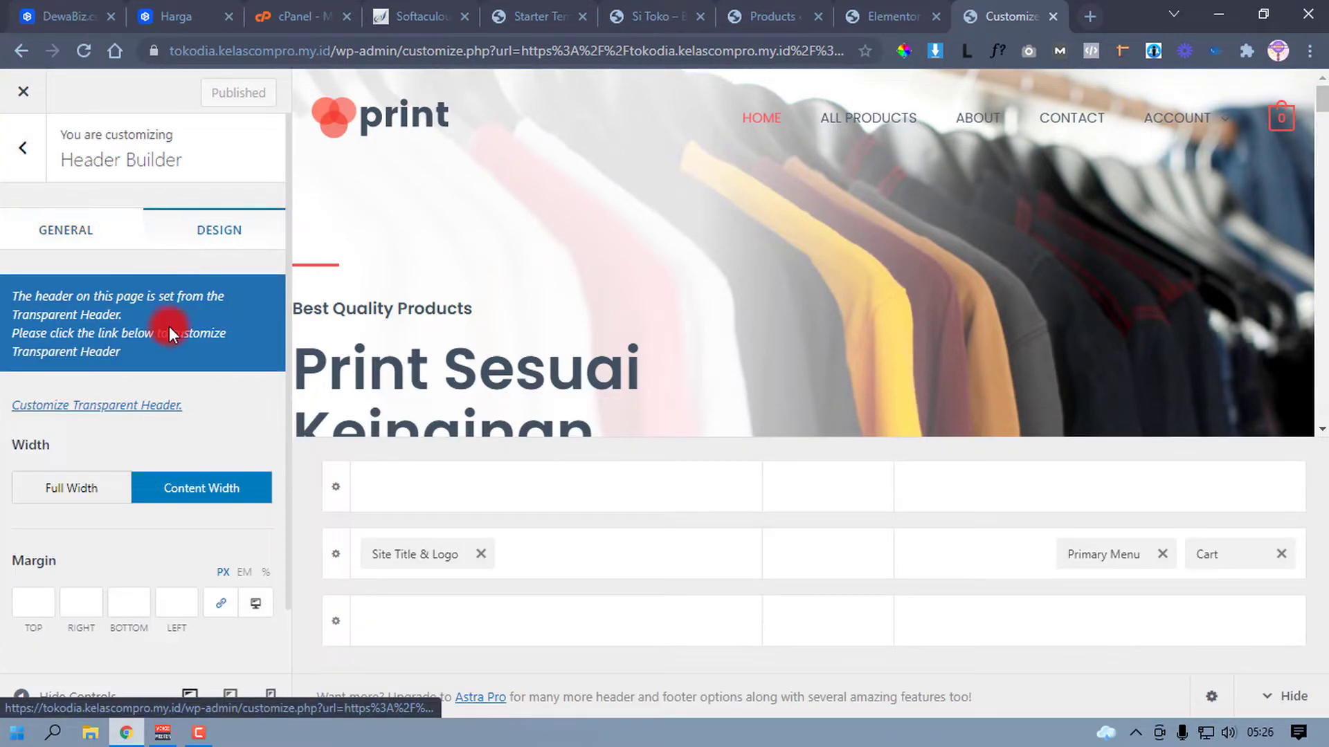
click(77, 408)
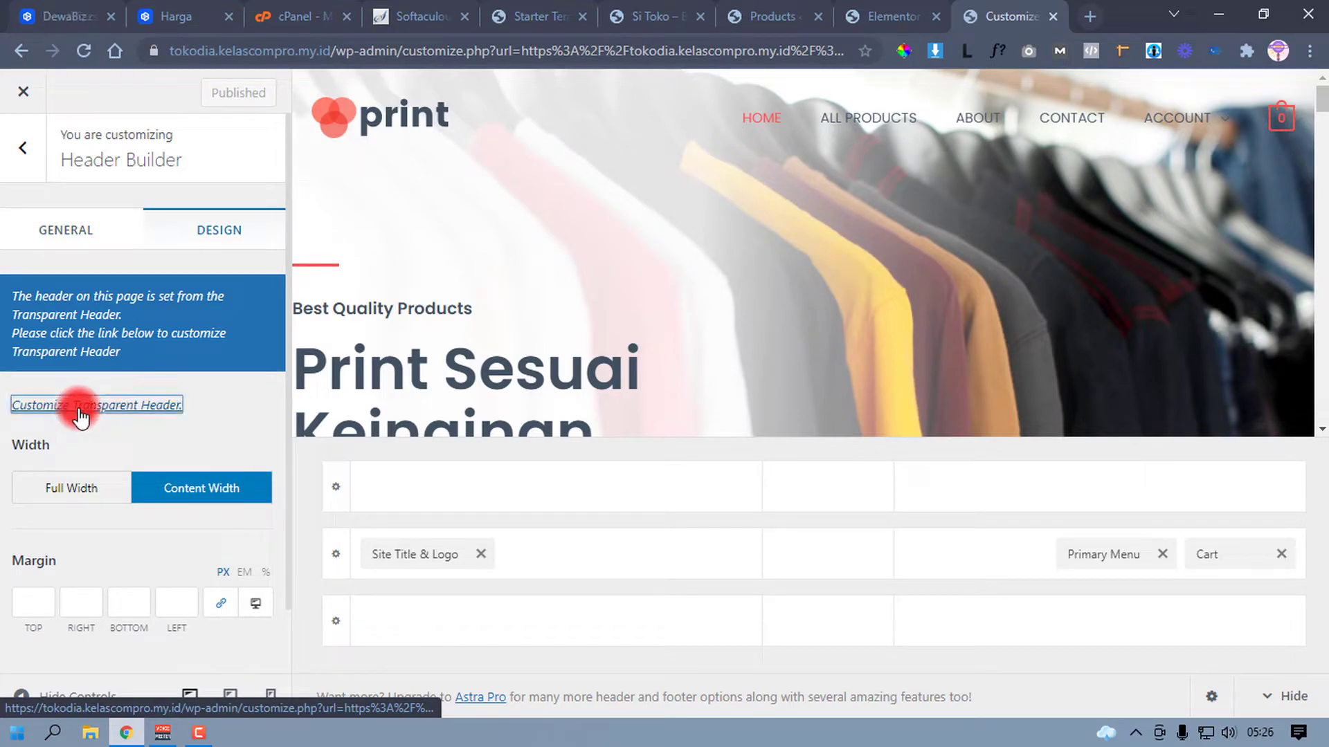
Step: Set the transparent header's Background Overlay color to white
scroll(93, 469, down, 2)
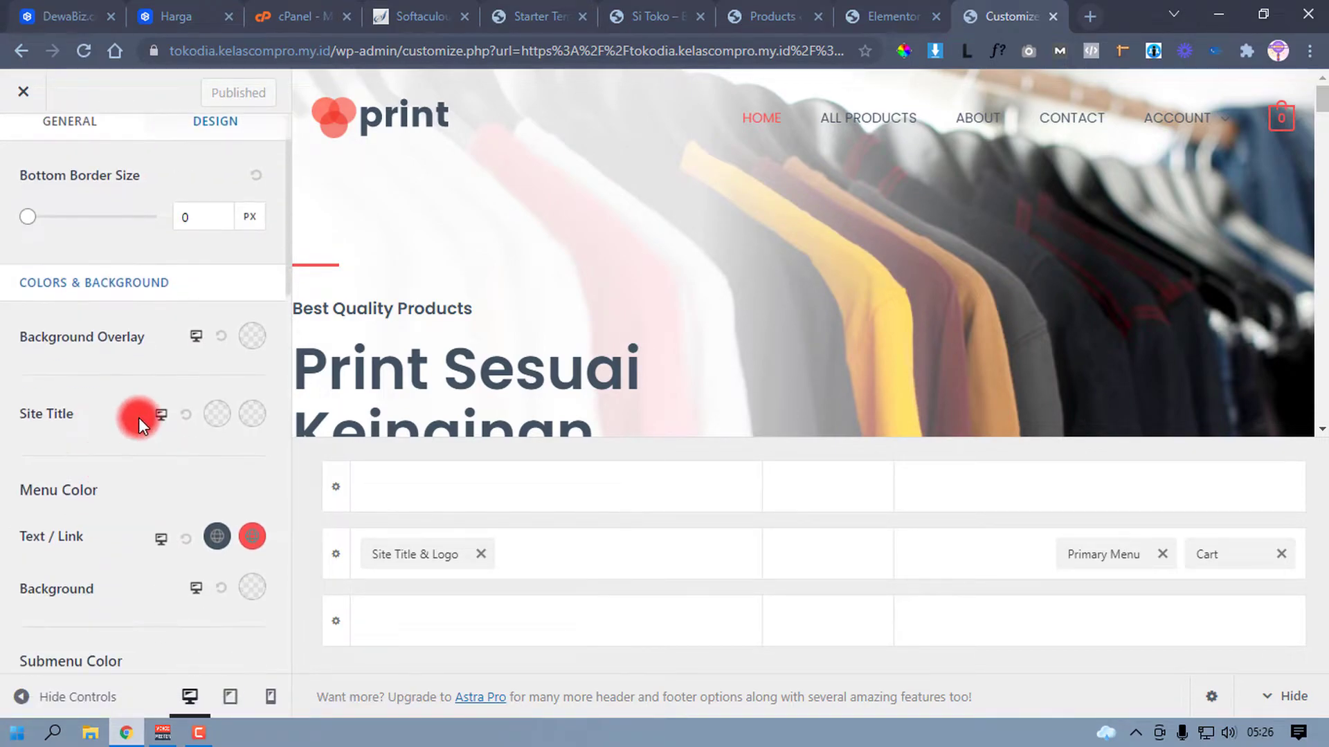
scroll(171, 425, up, 1)
scroll(171, 425, down, 1)
scroll(197, 420, up, 1)
click(252, 433)
click(18, 466)
click(3, 428)
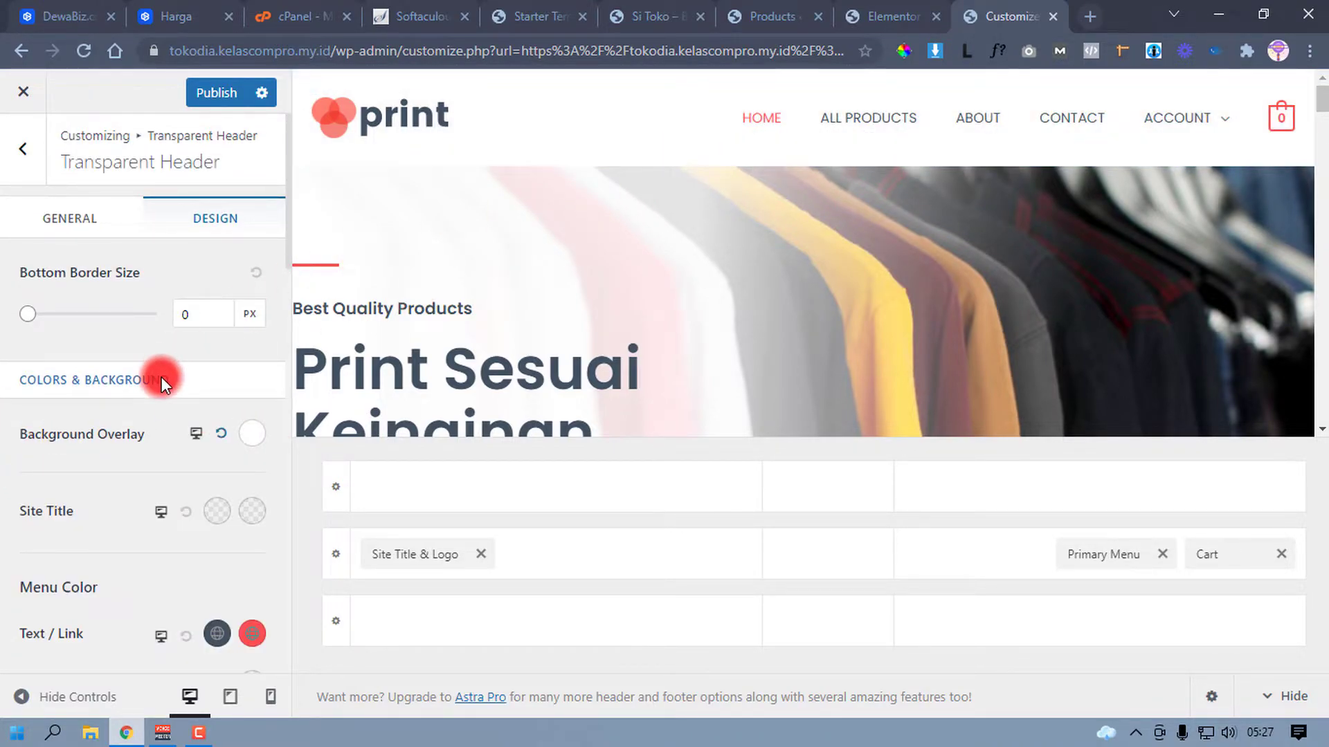
Step: Try enabling the transparent header on Mobile only and check the page in the phone, tablet and desktop previews
scroll(167, 454, down, 6)
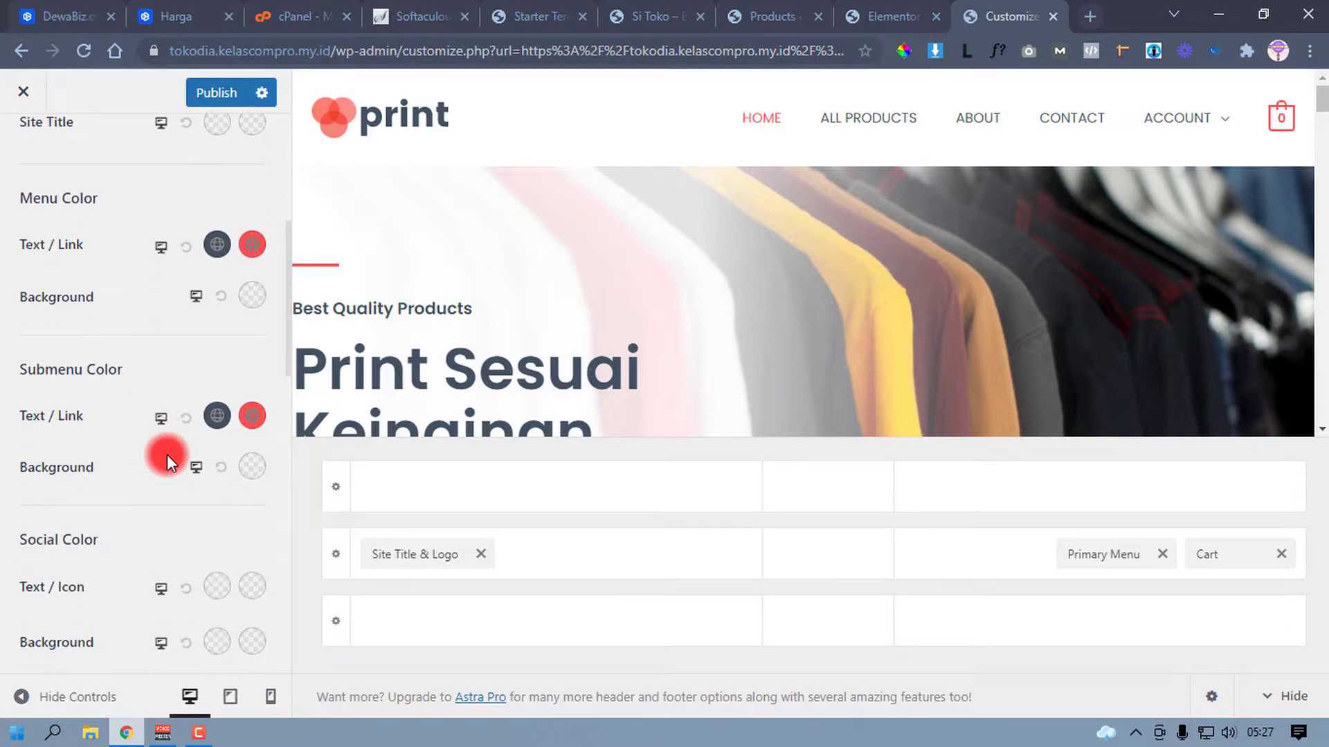
scroll(168, 455, up, 3)
scroll(168, 455, up, 3)
click(83, 218)
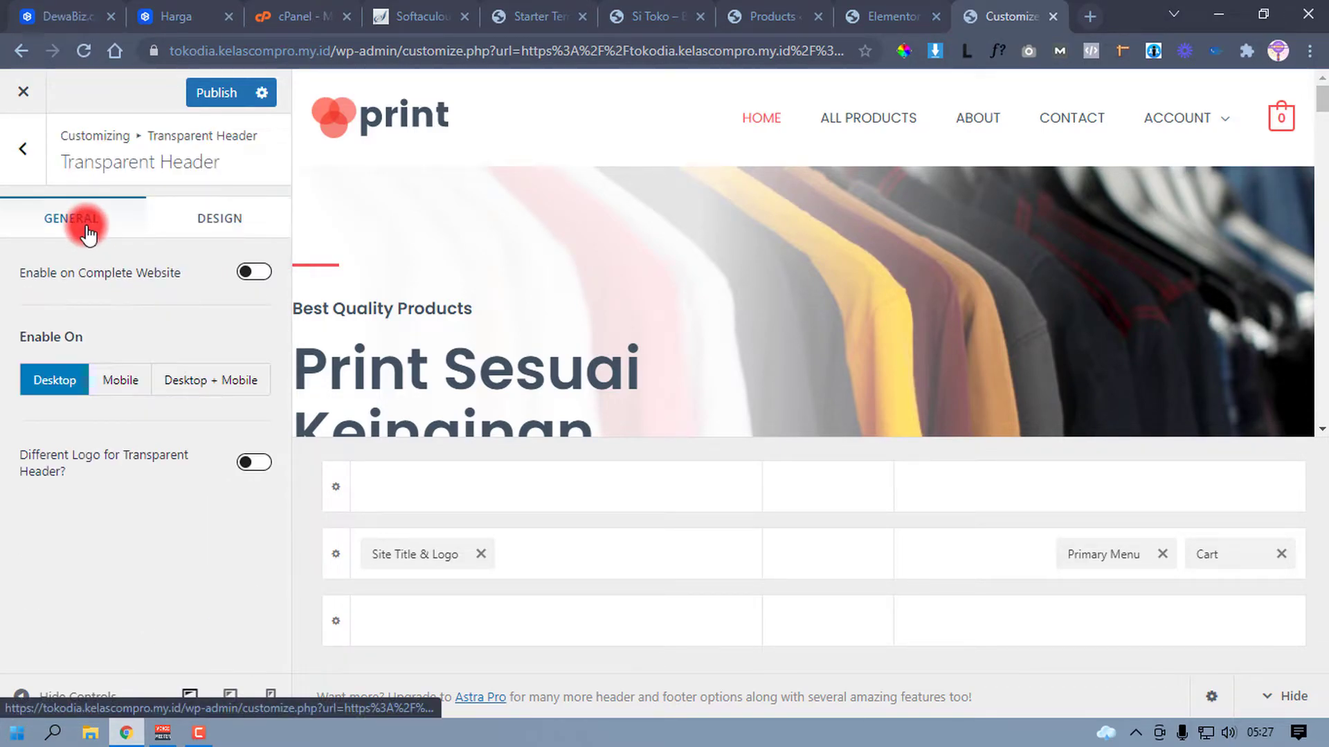
click(135, 387)
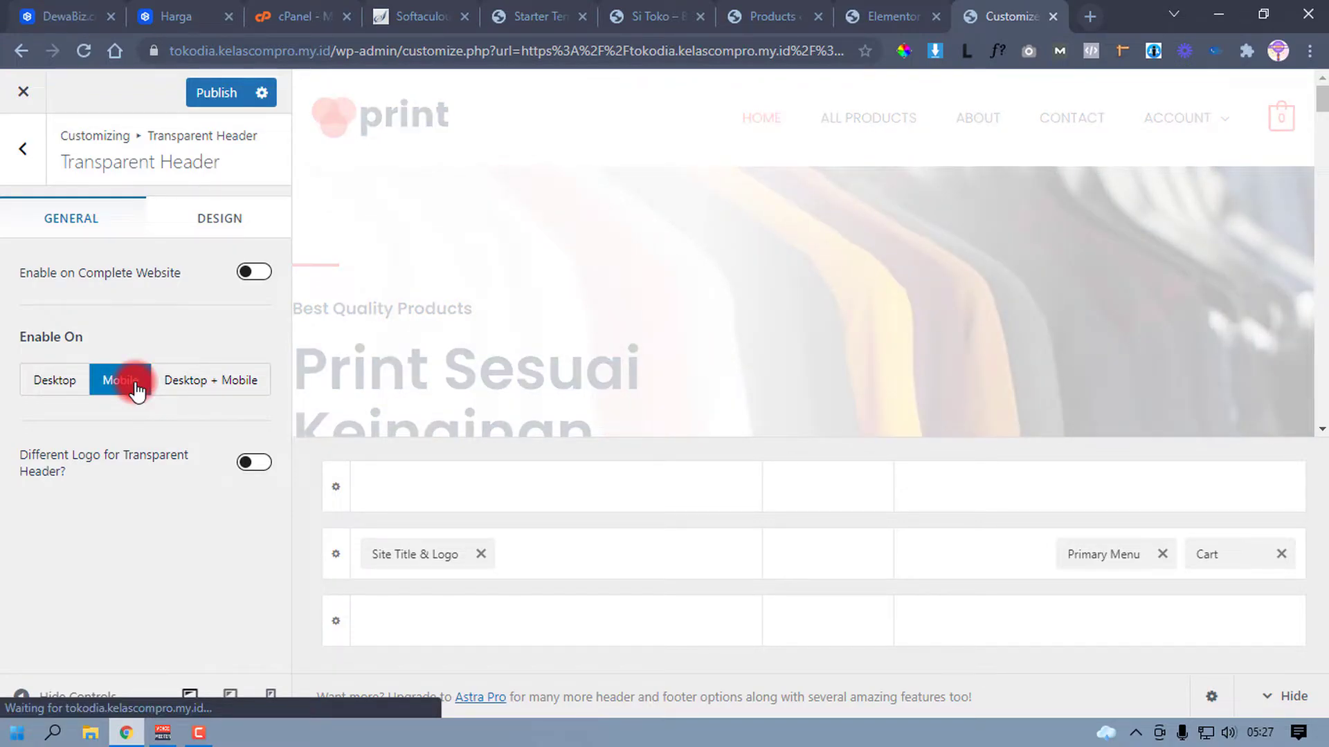
click(271, 697)
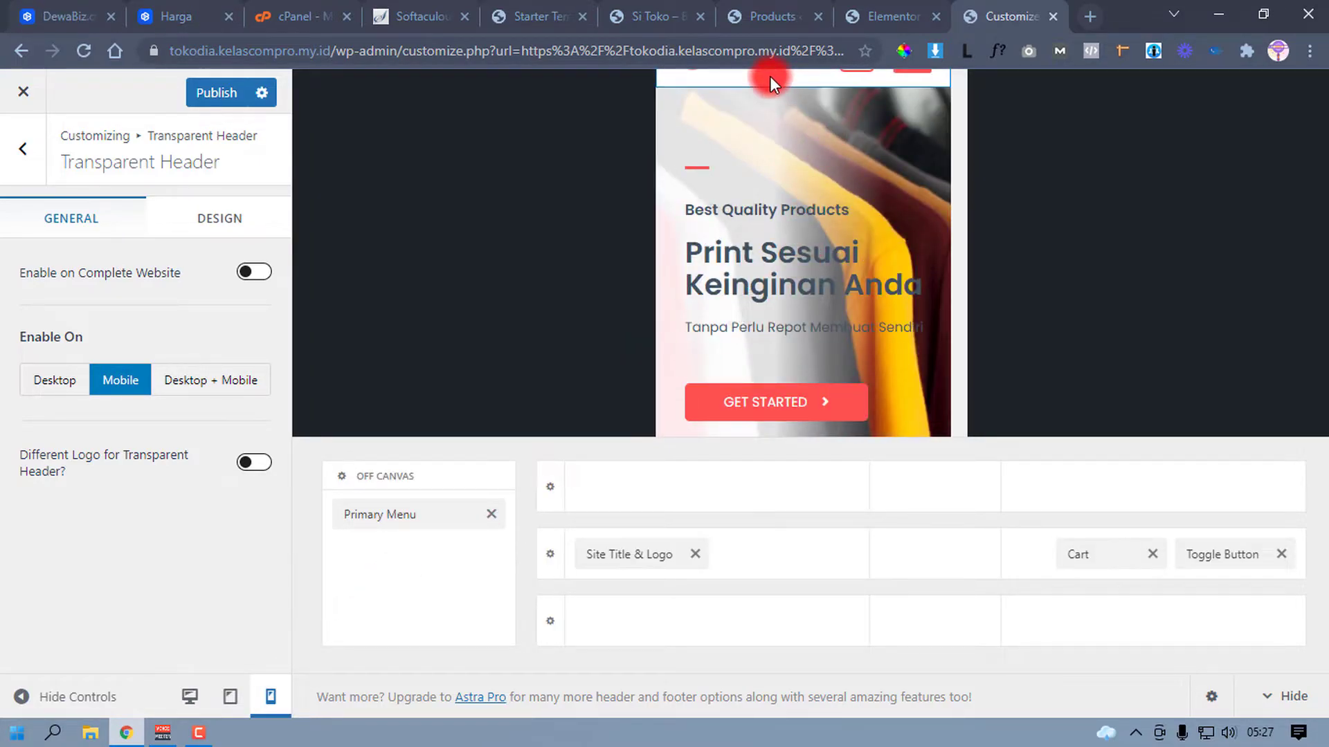
click(232, 699)
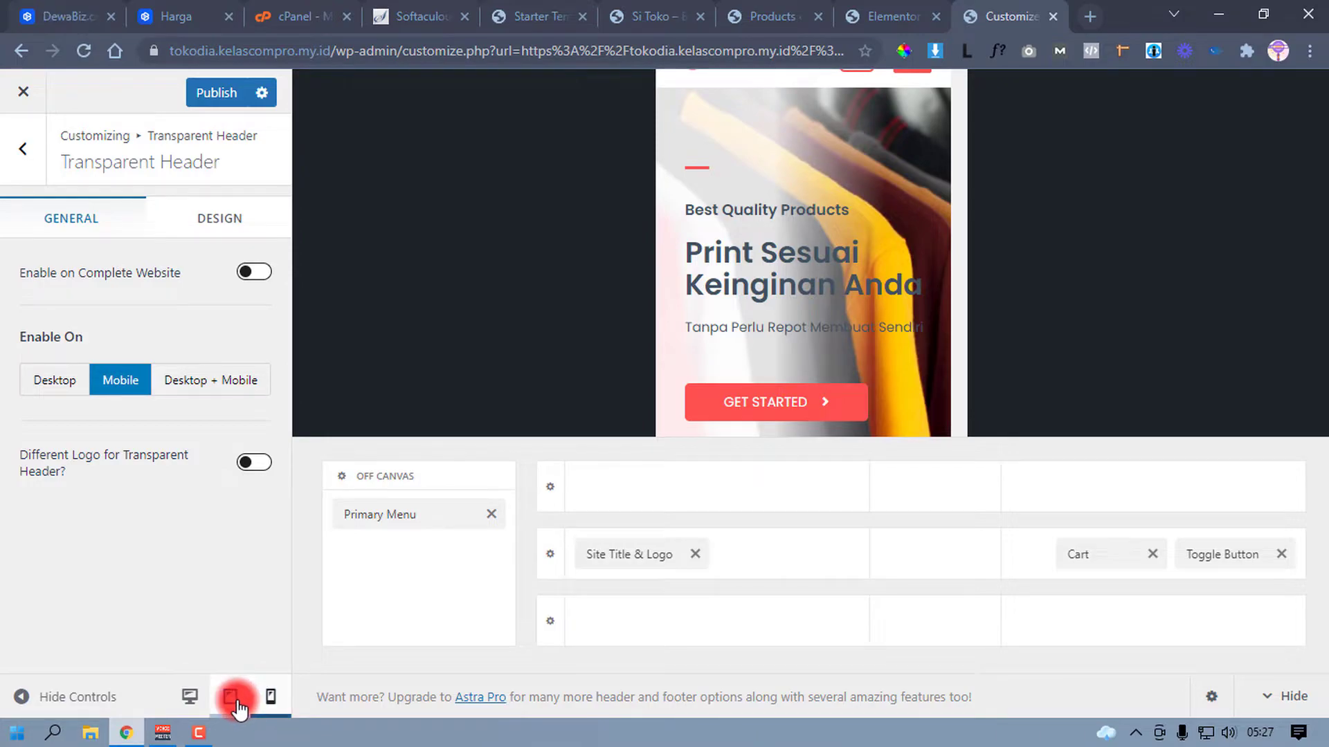
click(189, 696)
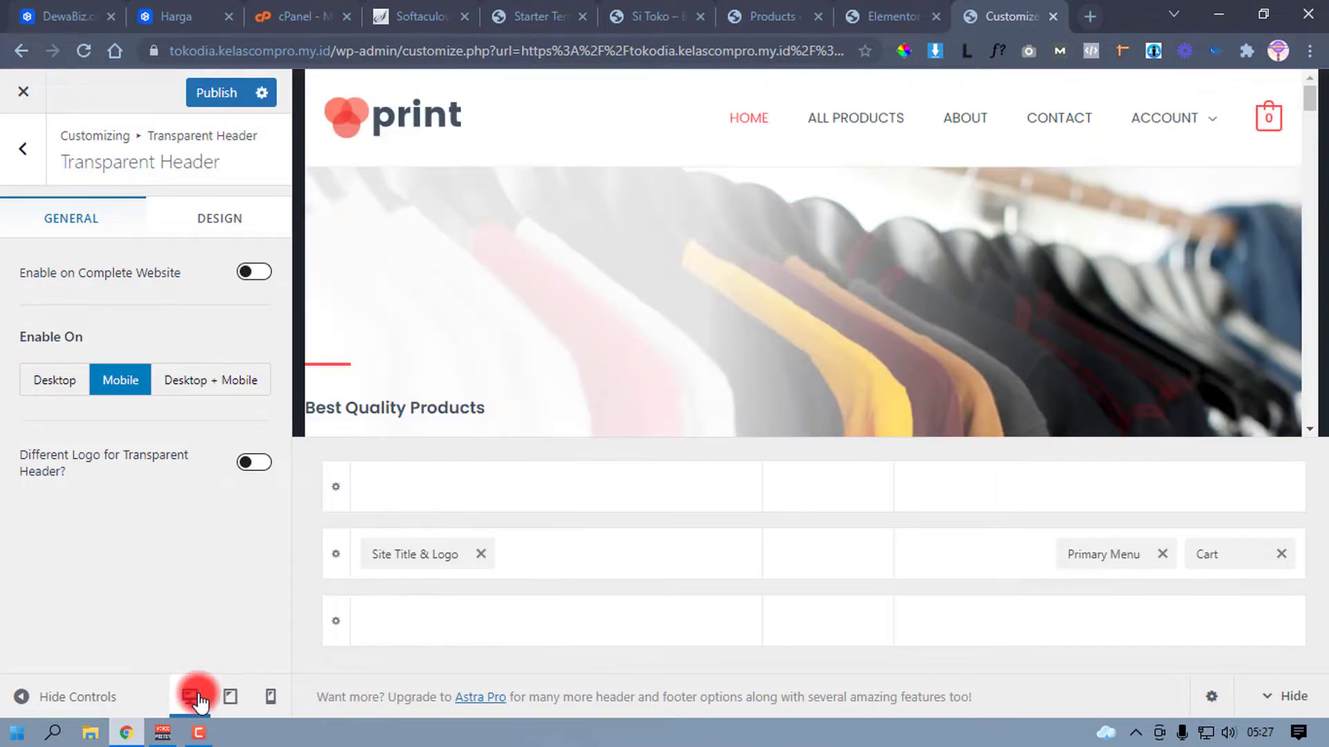
click(270, 699)
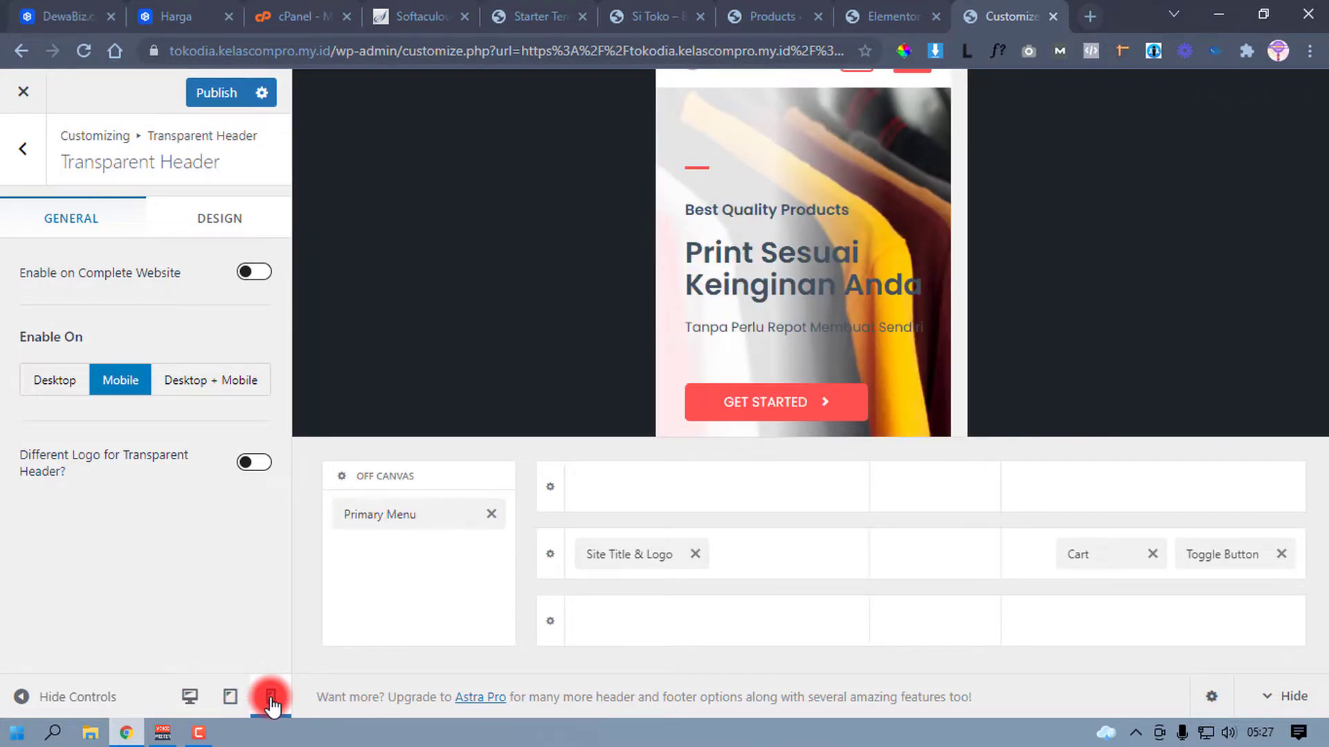
Step: Enable the transparent header on Desktop + Mobile, publish the changes and return to the main customizer options
click(193, 399)
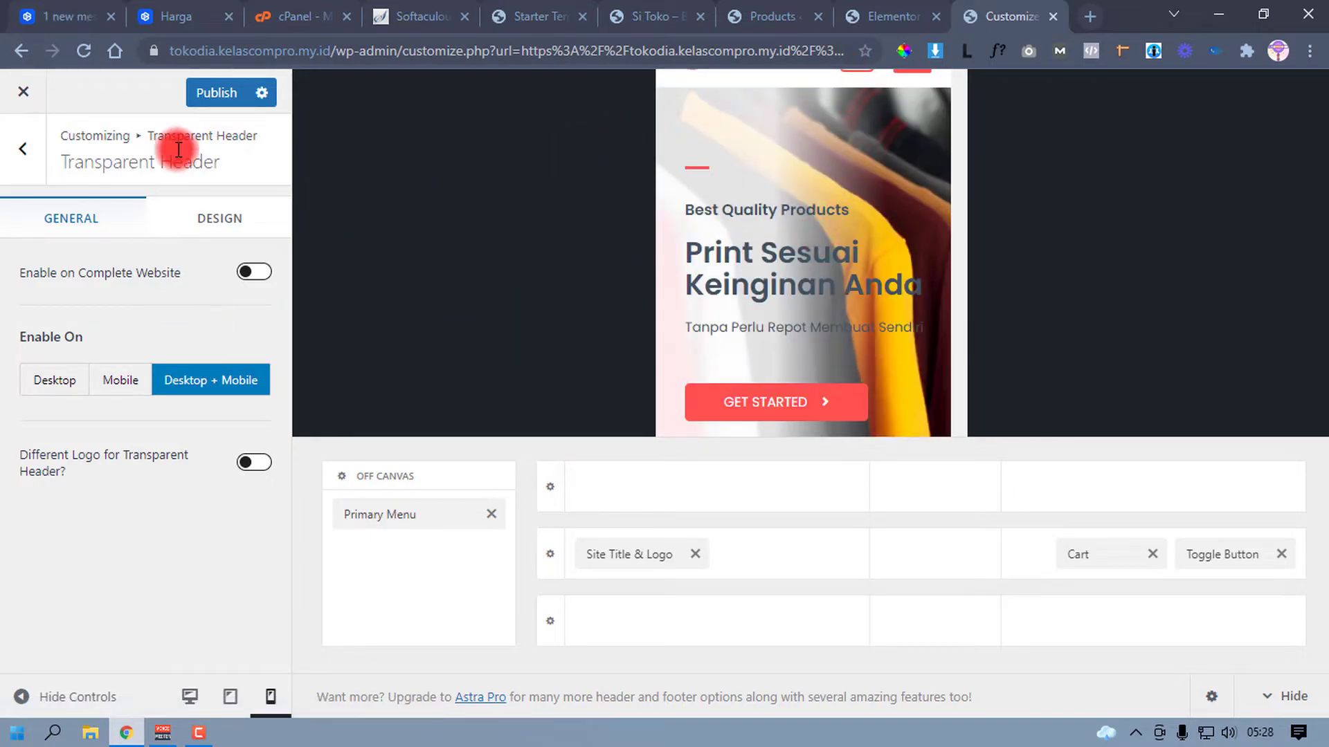
click(204, 98)
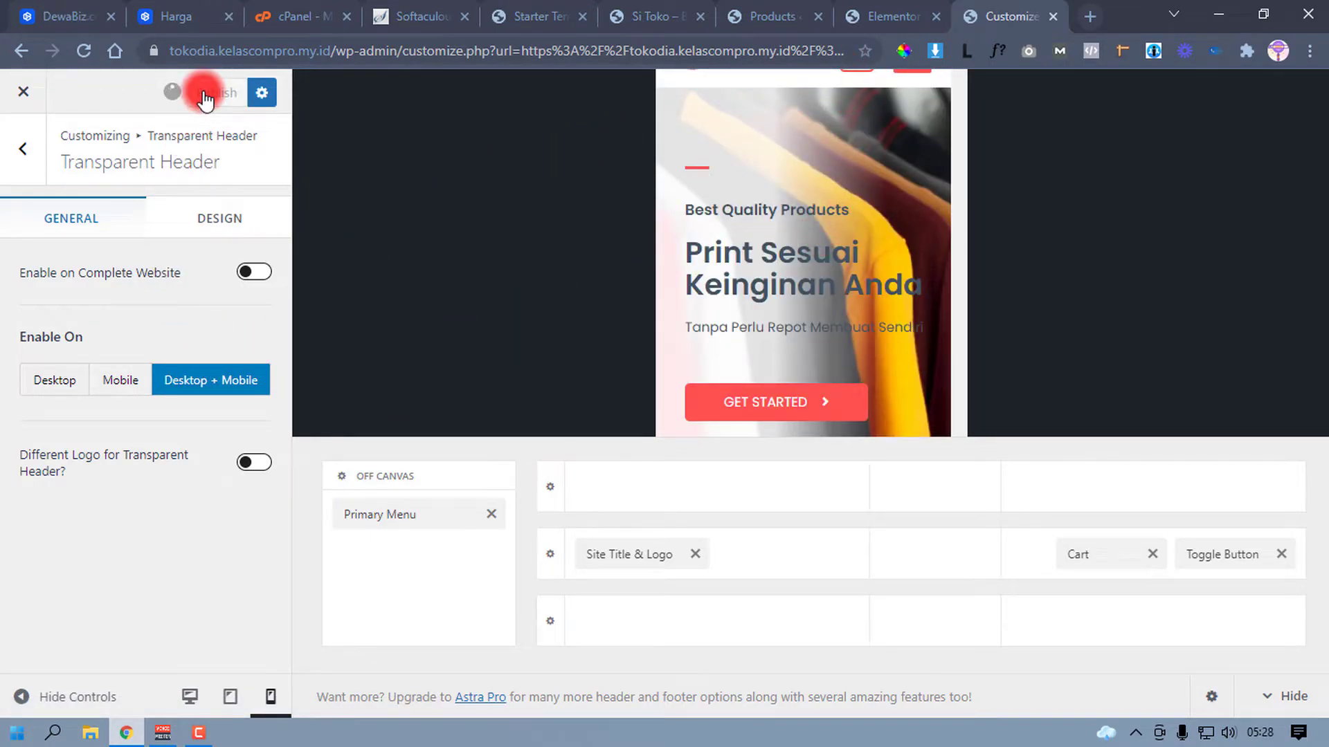
click(23, 152)
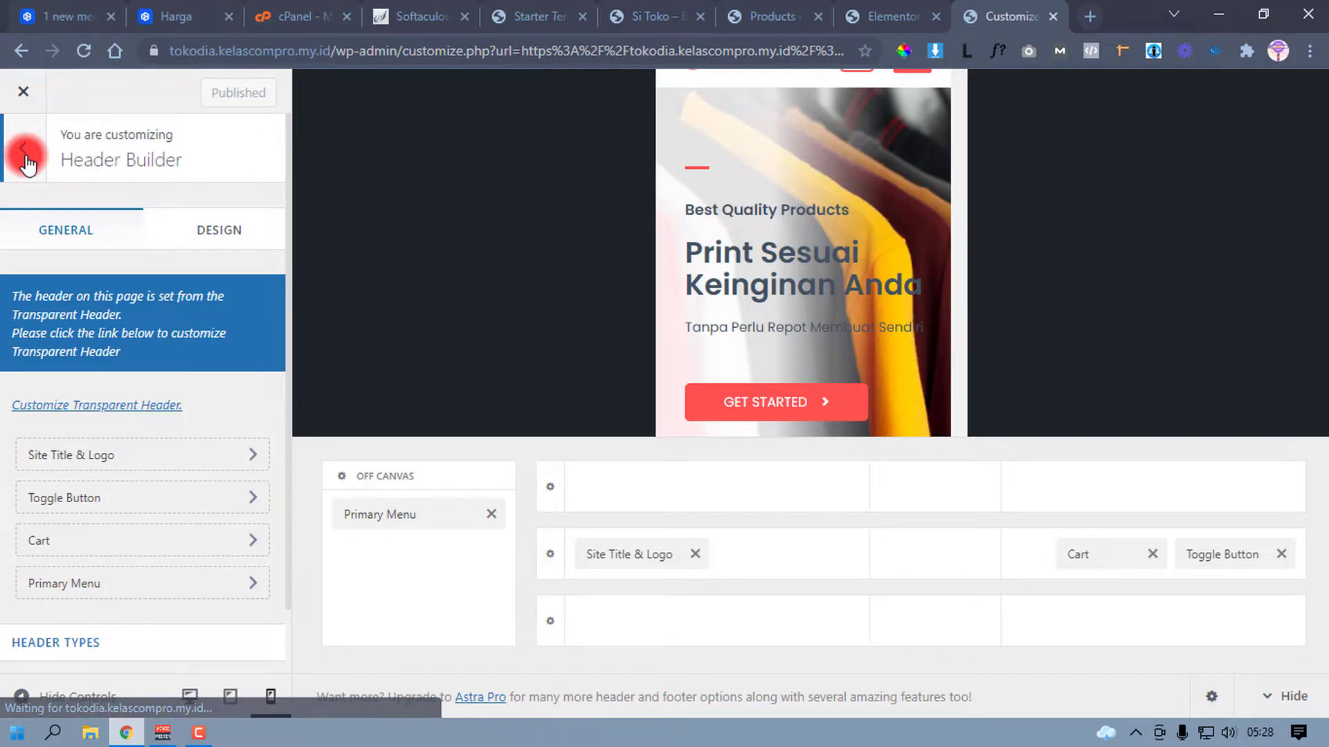
click(25, 157)
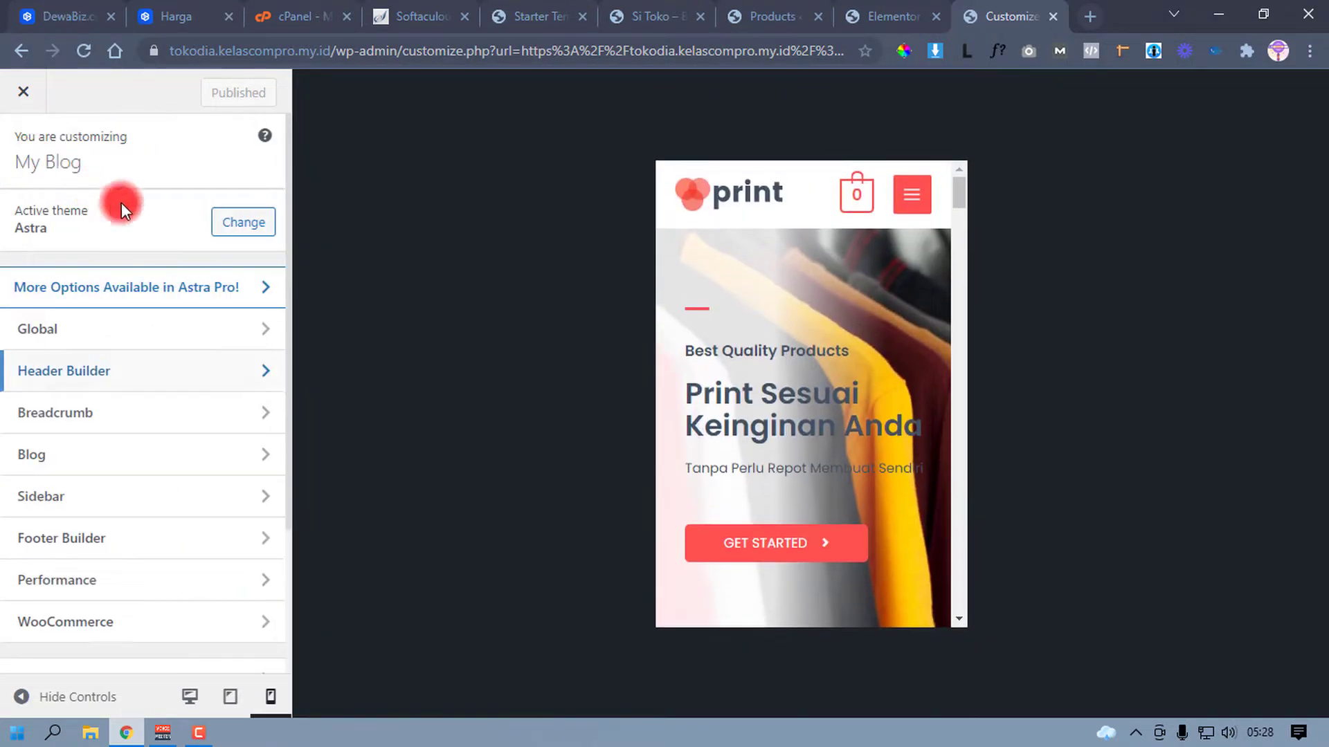
Step: Set the primary menu's font weight to Semi-Bold 600 for desktop, publish the change and close the customizer
click(187, 696)
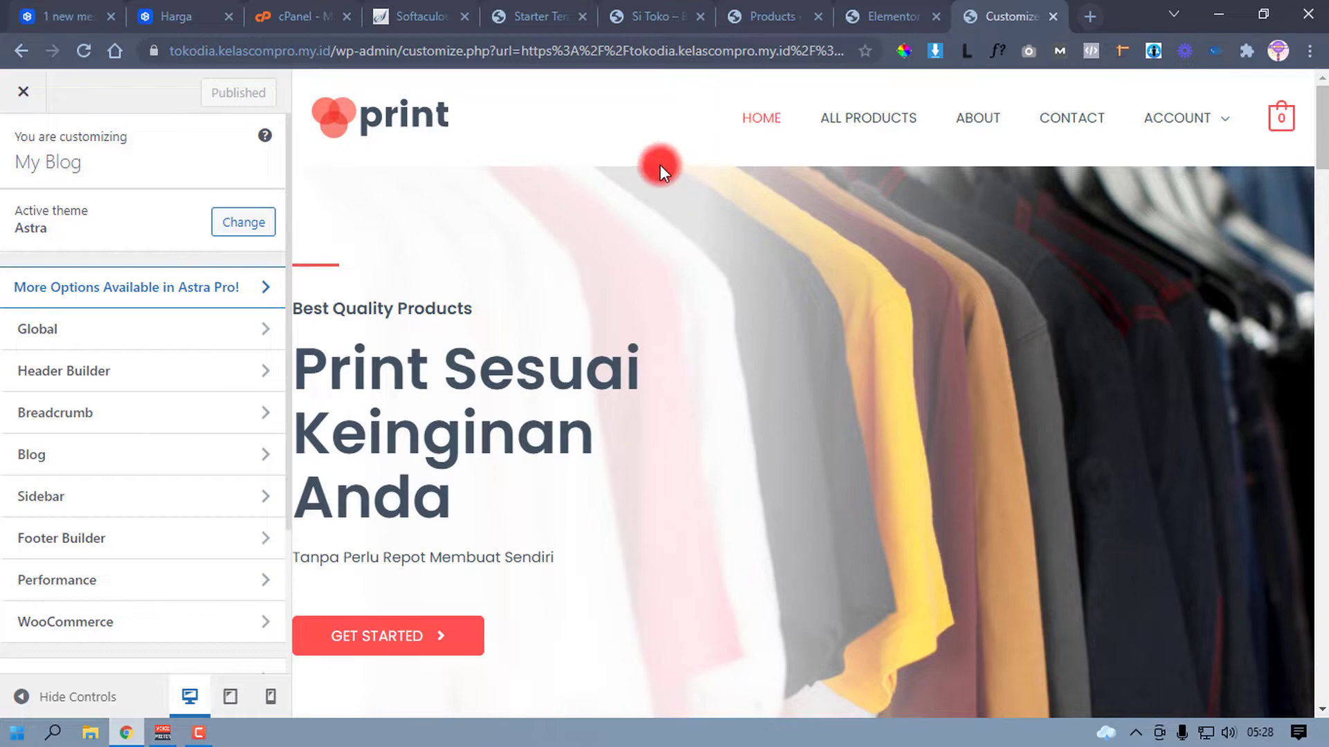
click(730, 88)
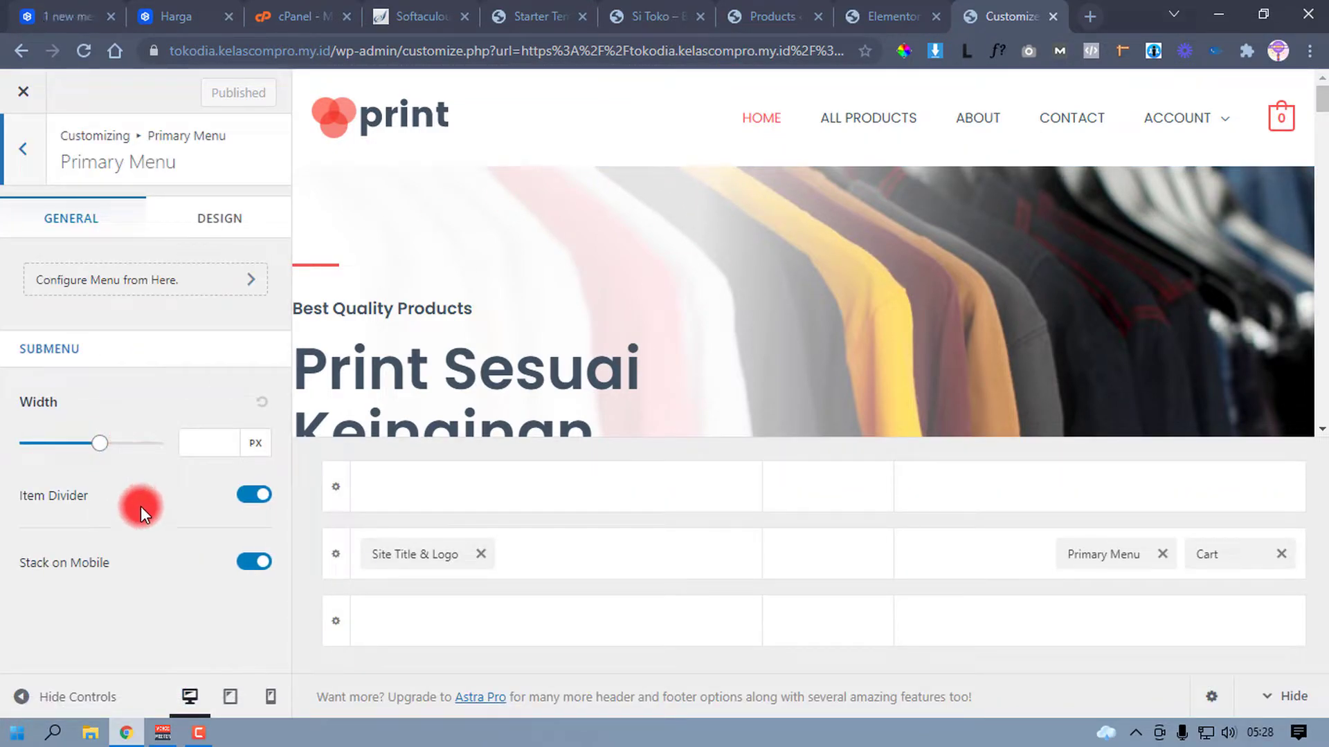
click(186, 228)
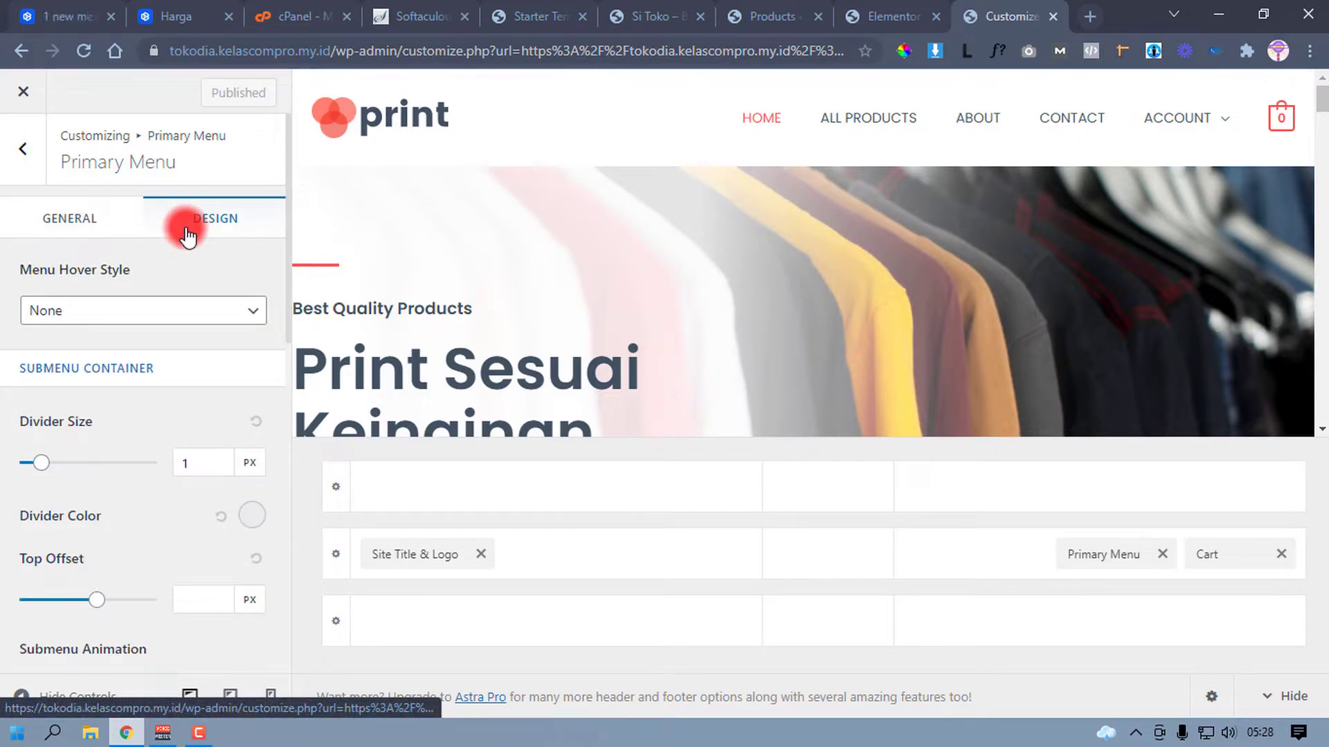
scroll(113, 475, down, 10)
scroll(114, 476, down, 3)
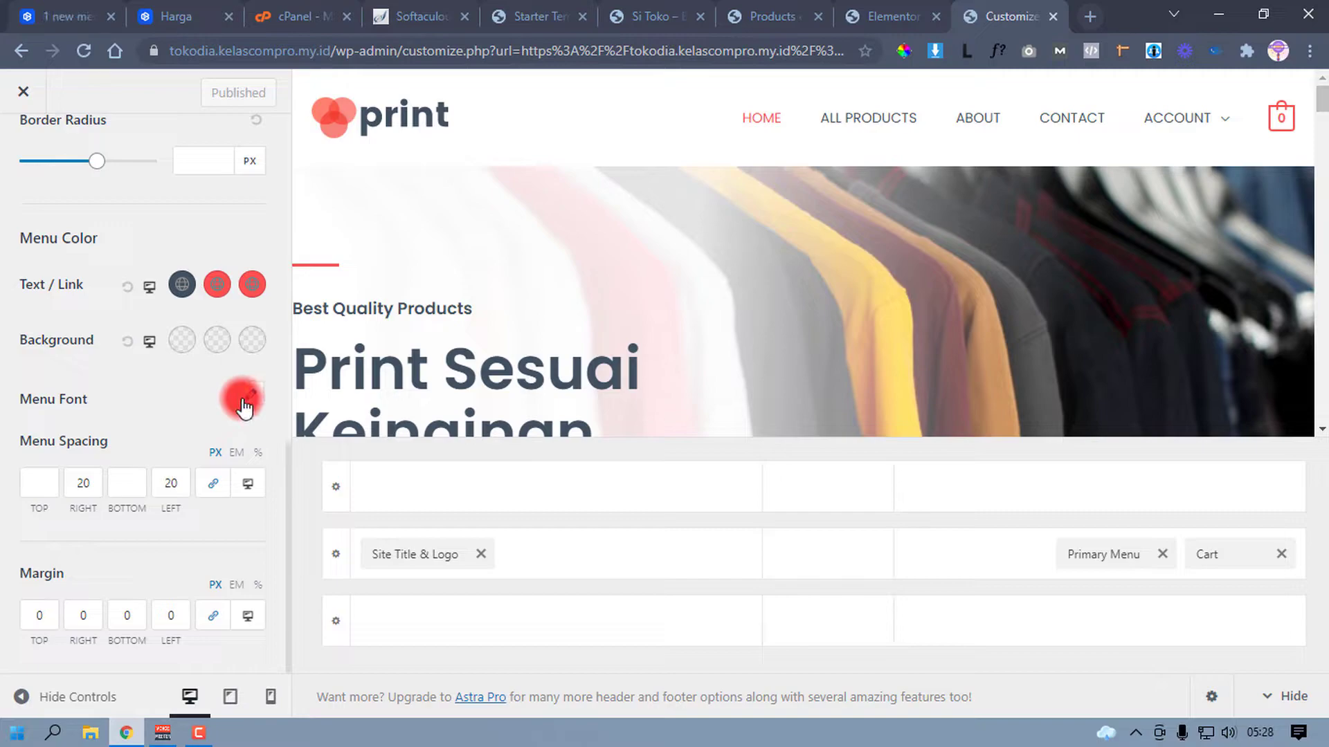
click(244, 400)
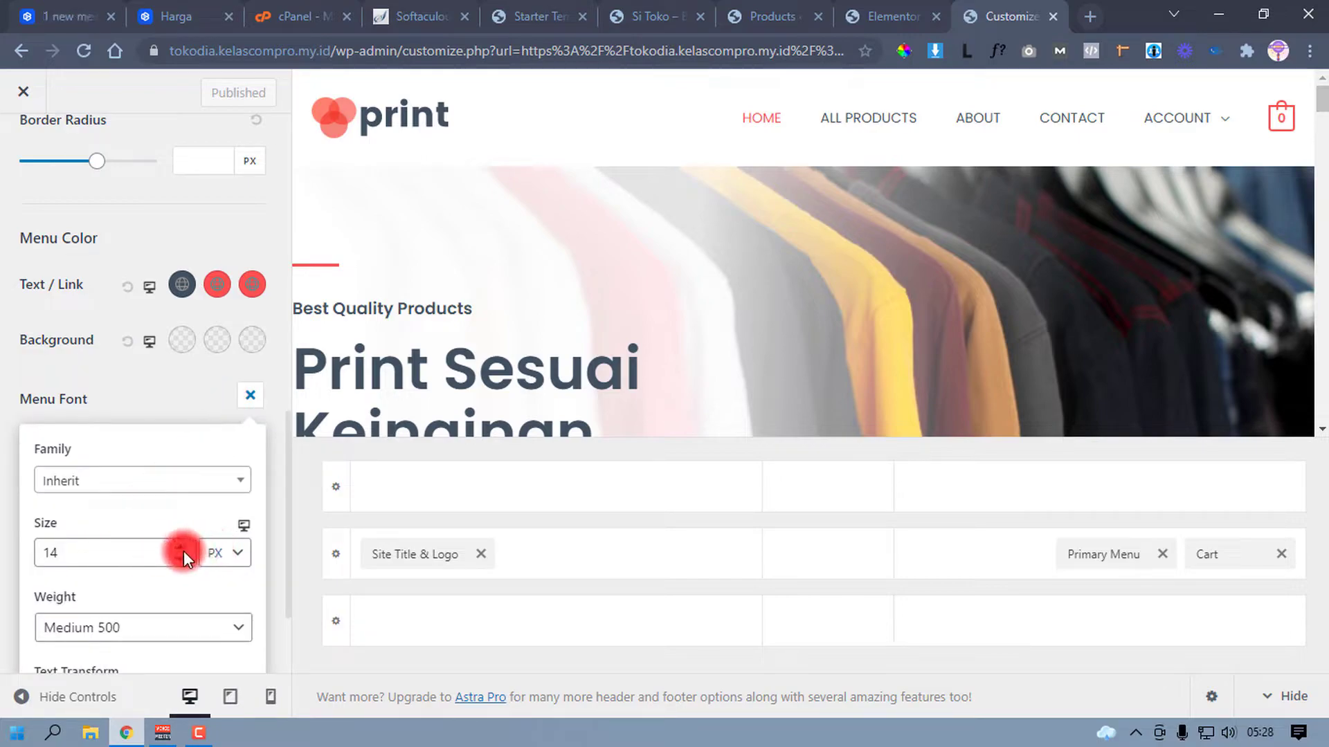
click(201, 628)
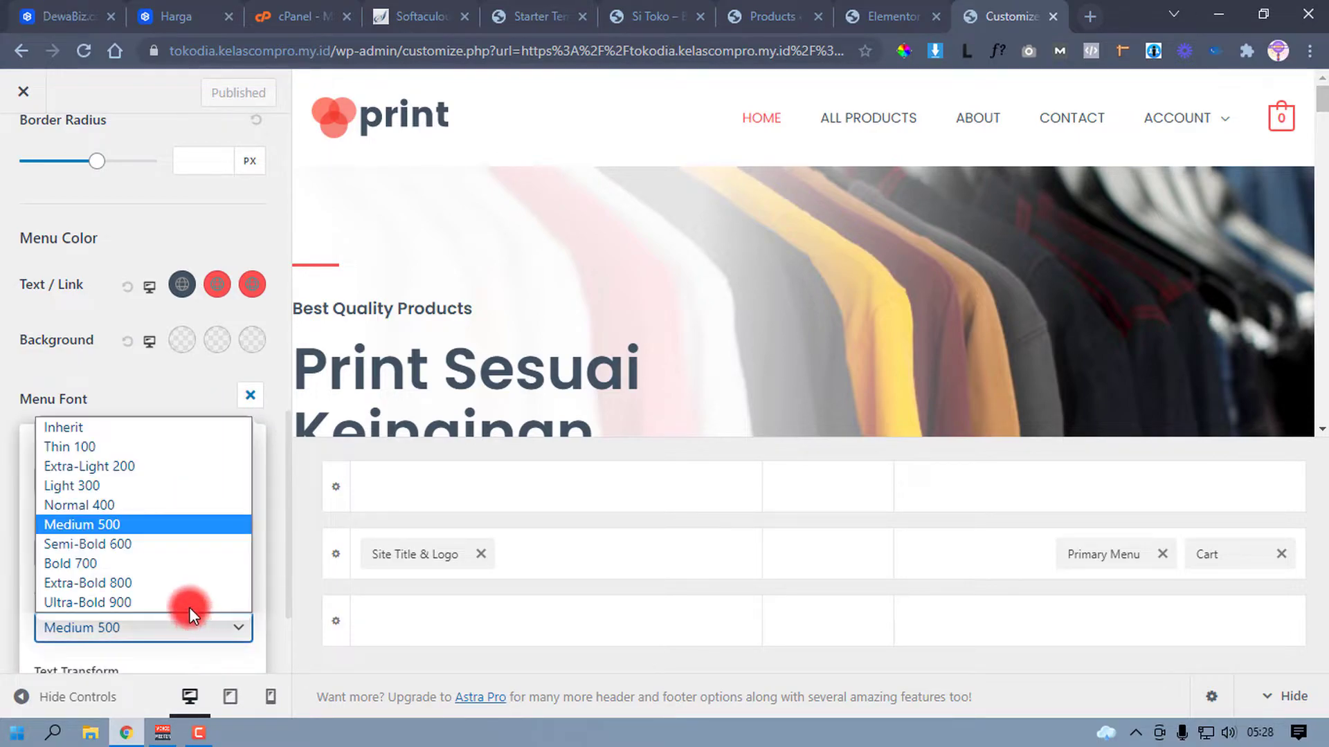
click(155, 545)
click(209, 96)
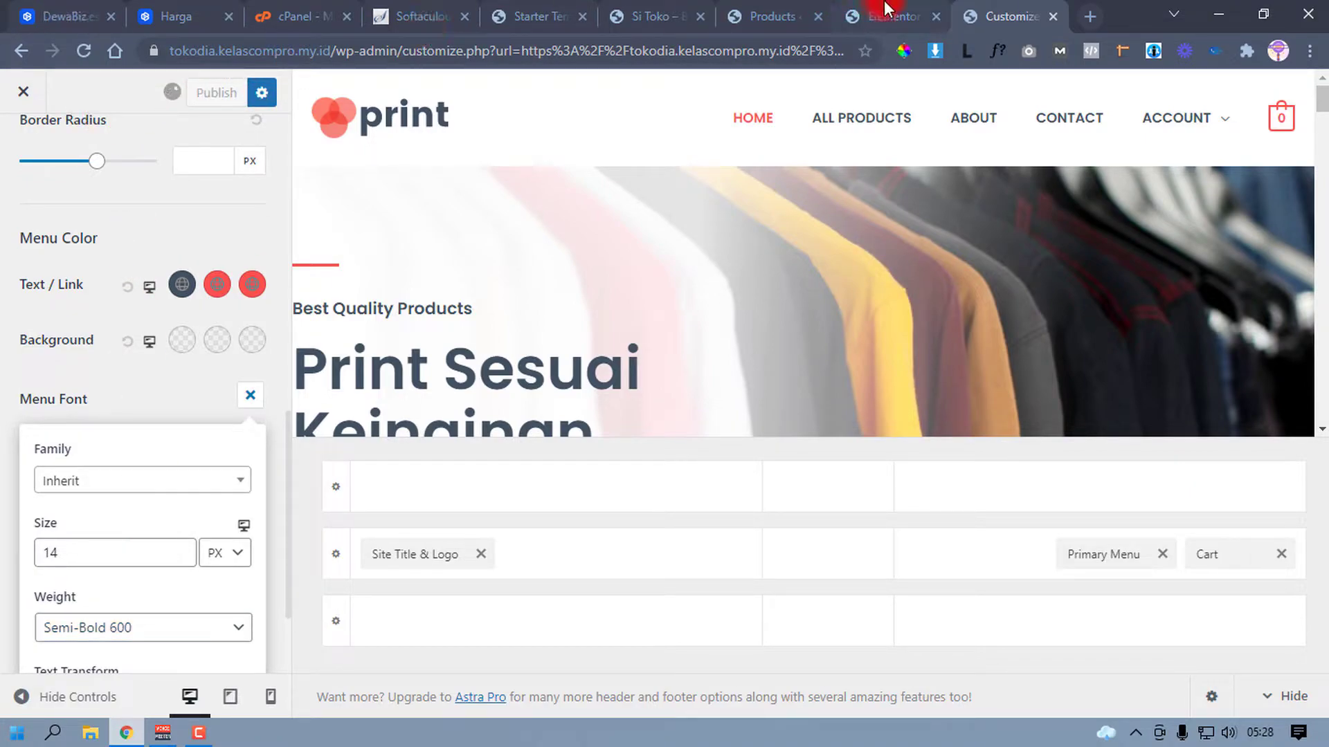
click(21, 92)
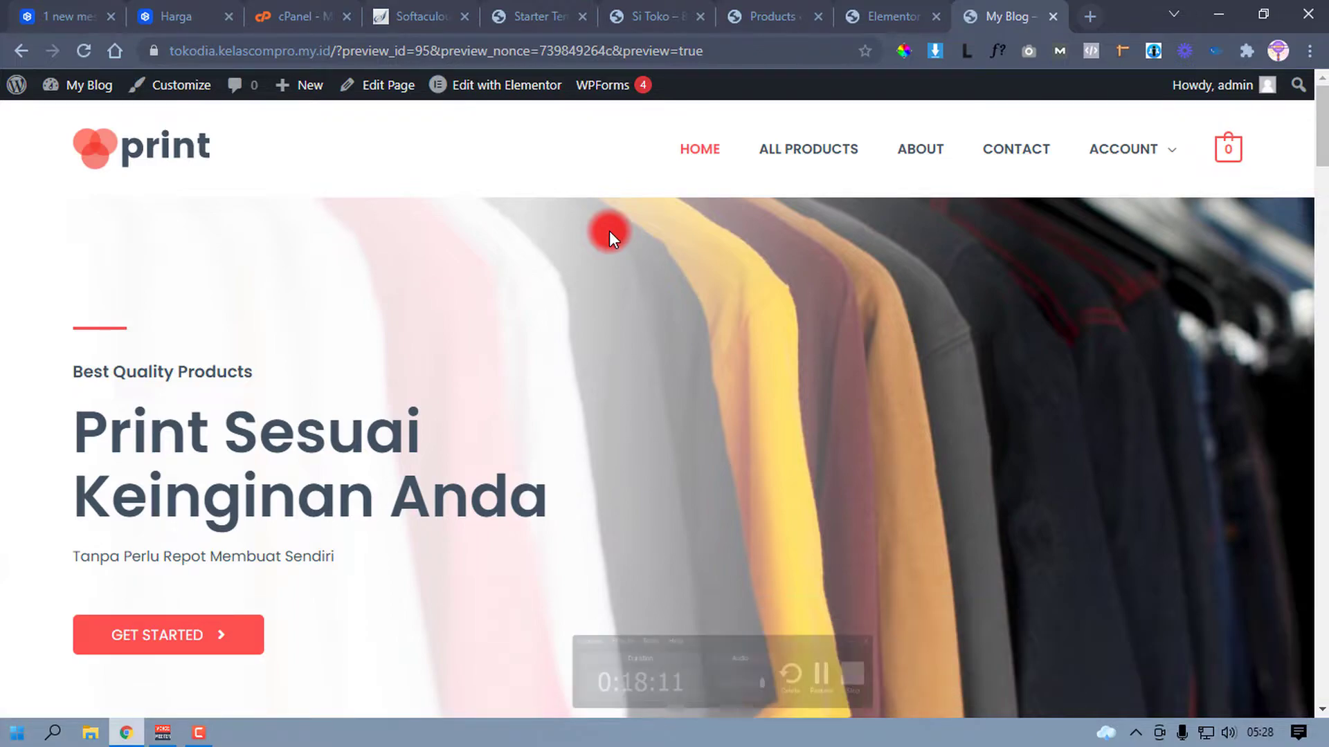
Step: Review the homepage down to its product listing and open the WooCommerce general settings in the store admin
scroll(698, 339, down, 15)
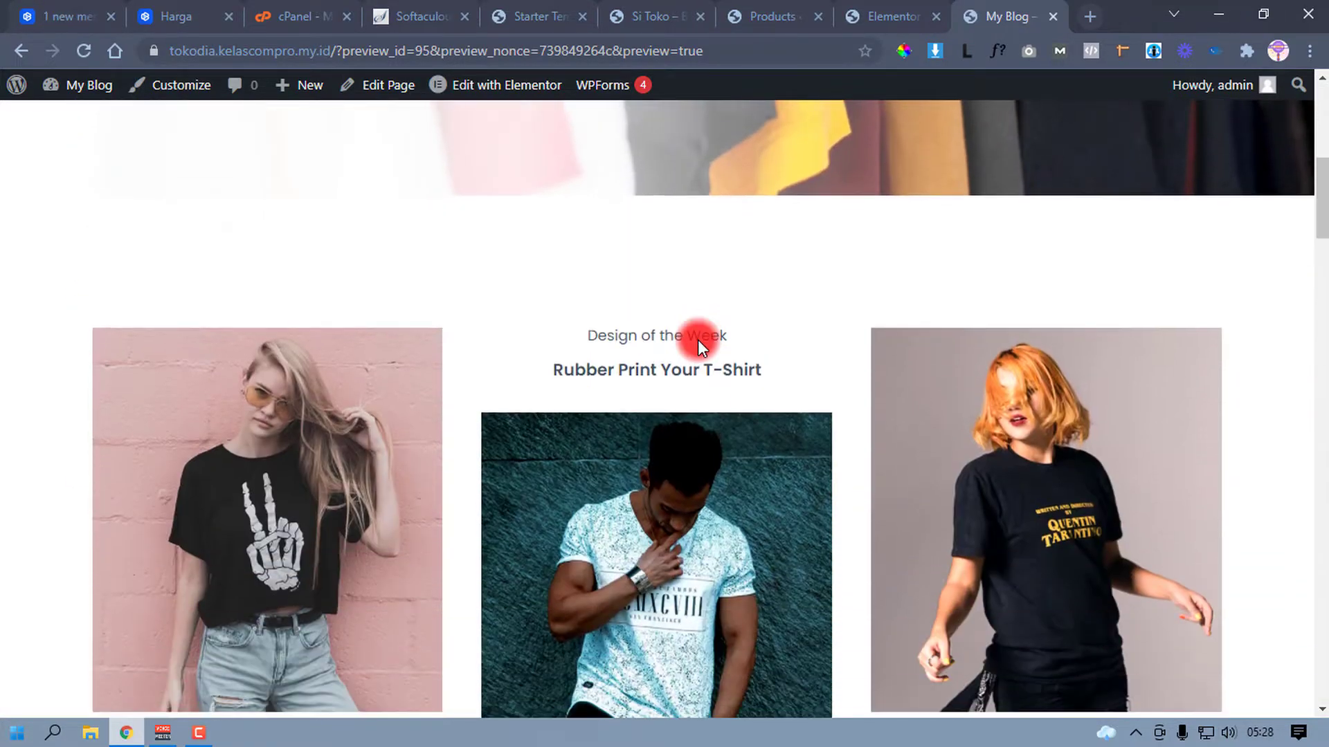
scroll(698, 339, down, 5)
scroll(698, 339, up, 20)
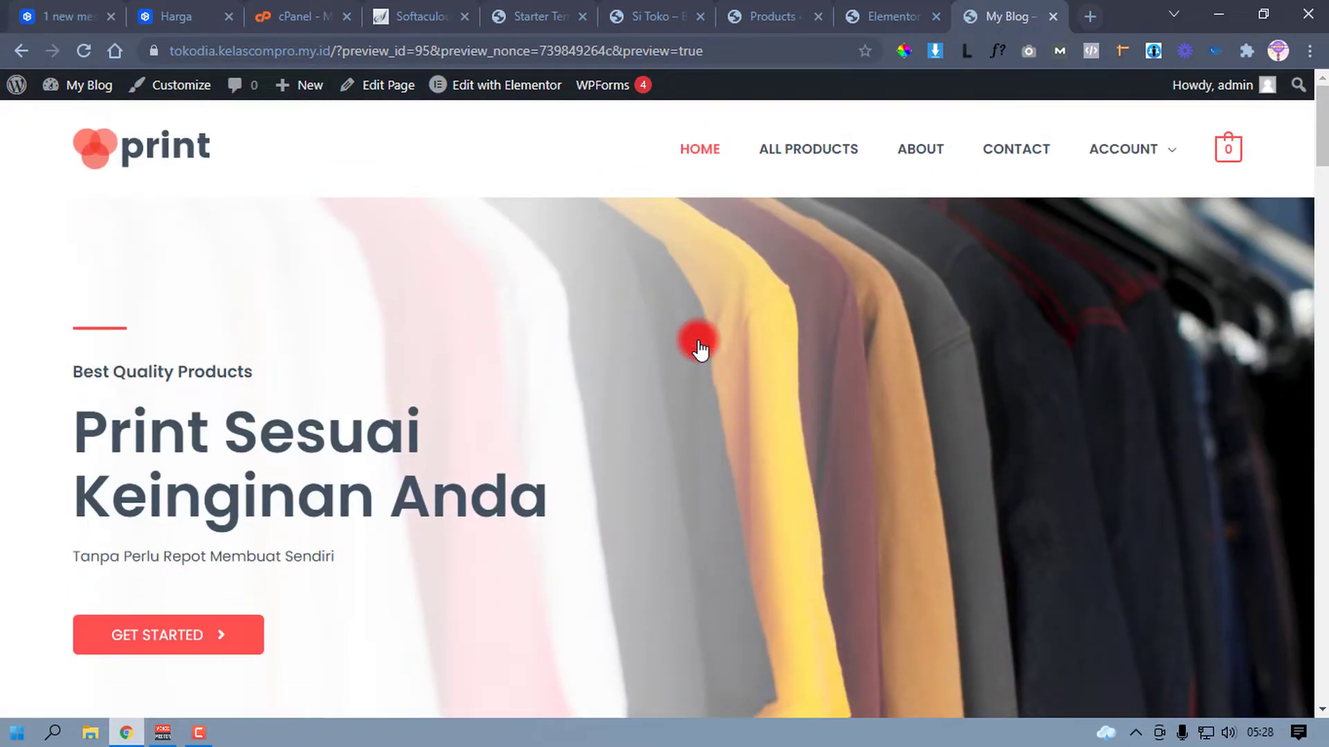
scroll(699, 346, down, 15)
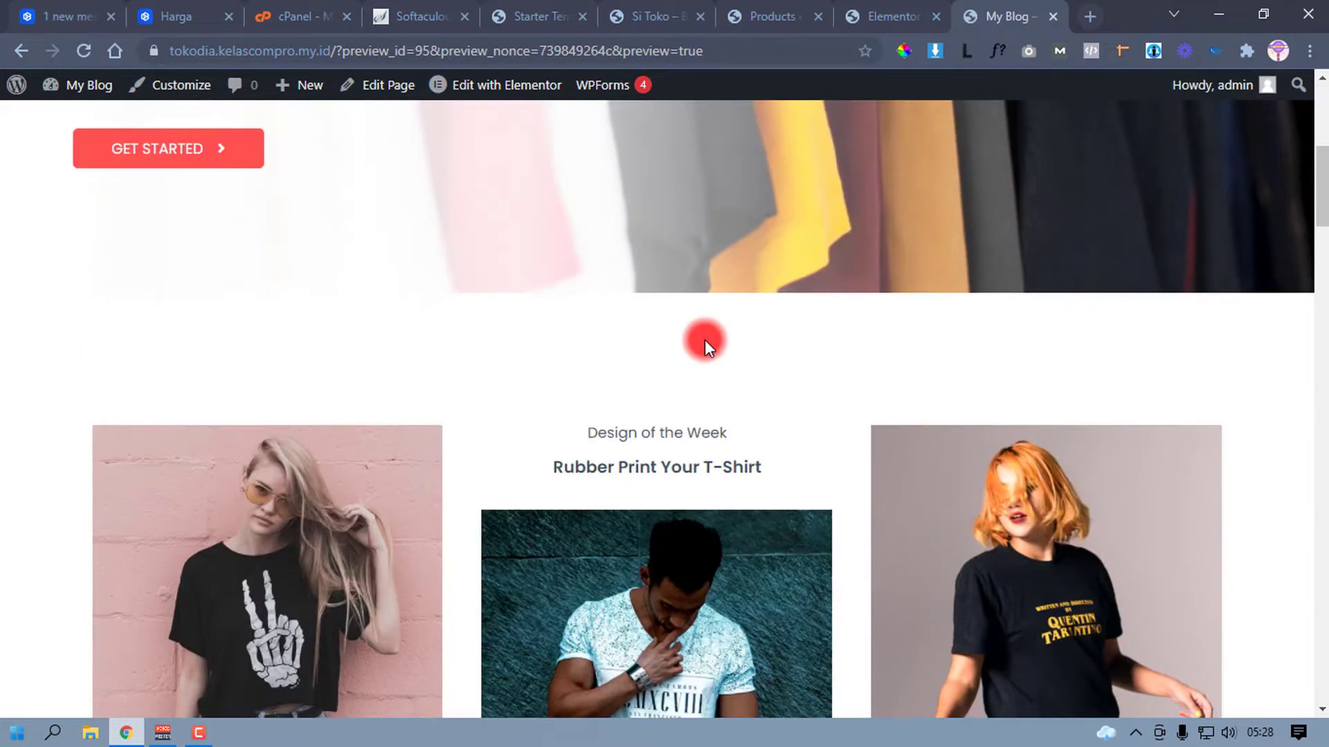
scroll(705, 339, down, 5)
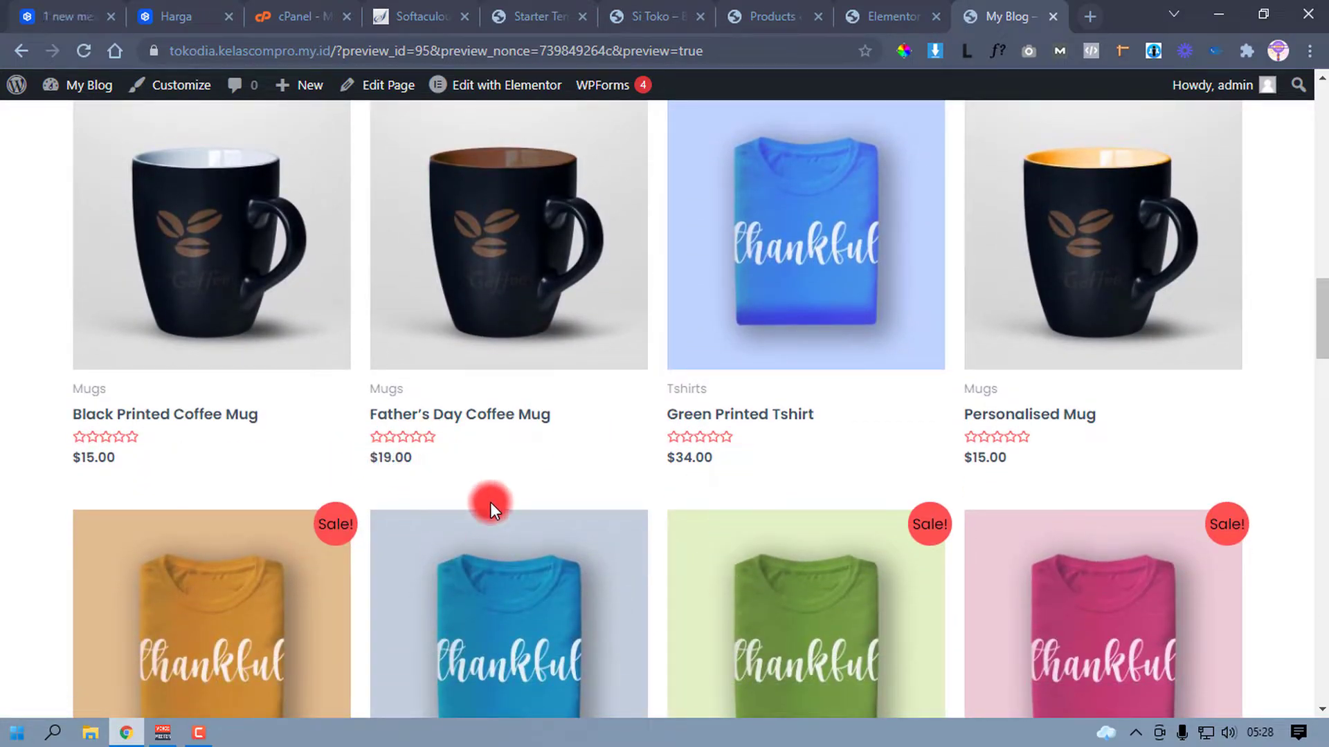
click(802, 8)
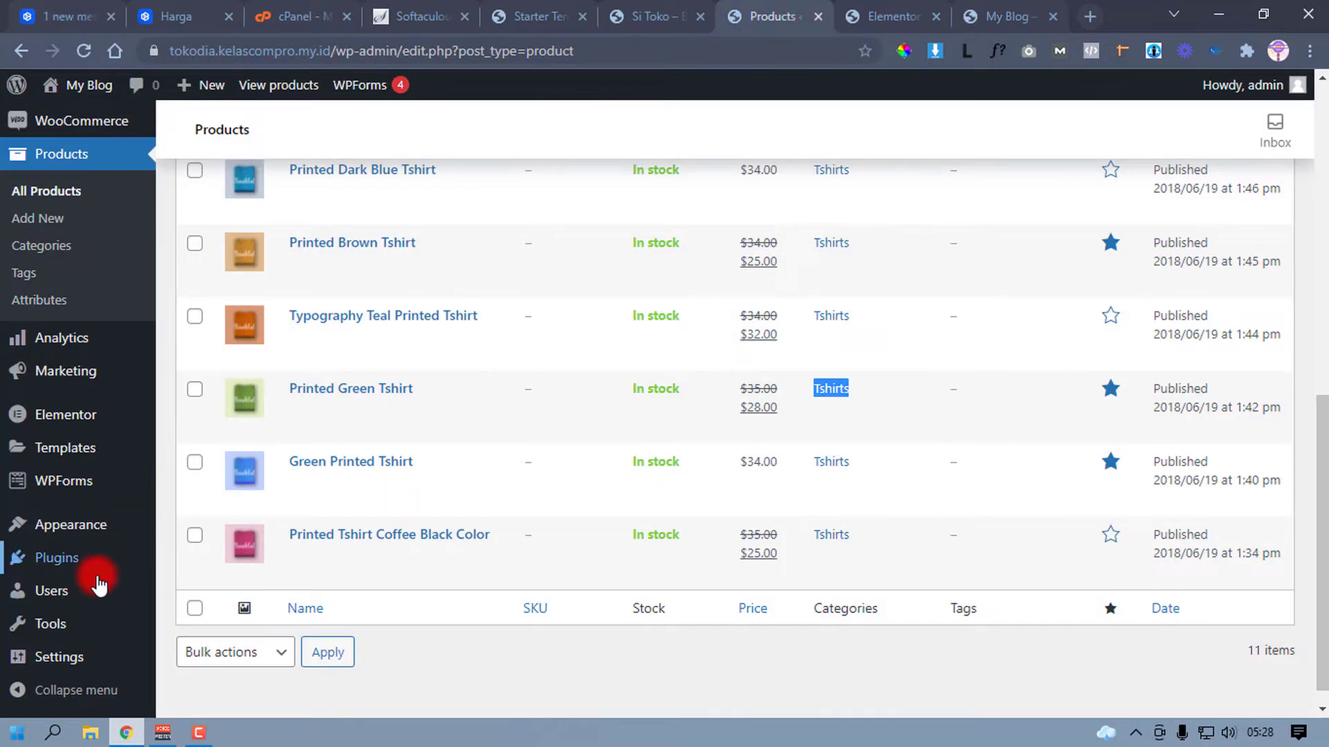
scroll(98, 585, up, 5)
mouse_move(88, 320)
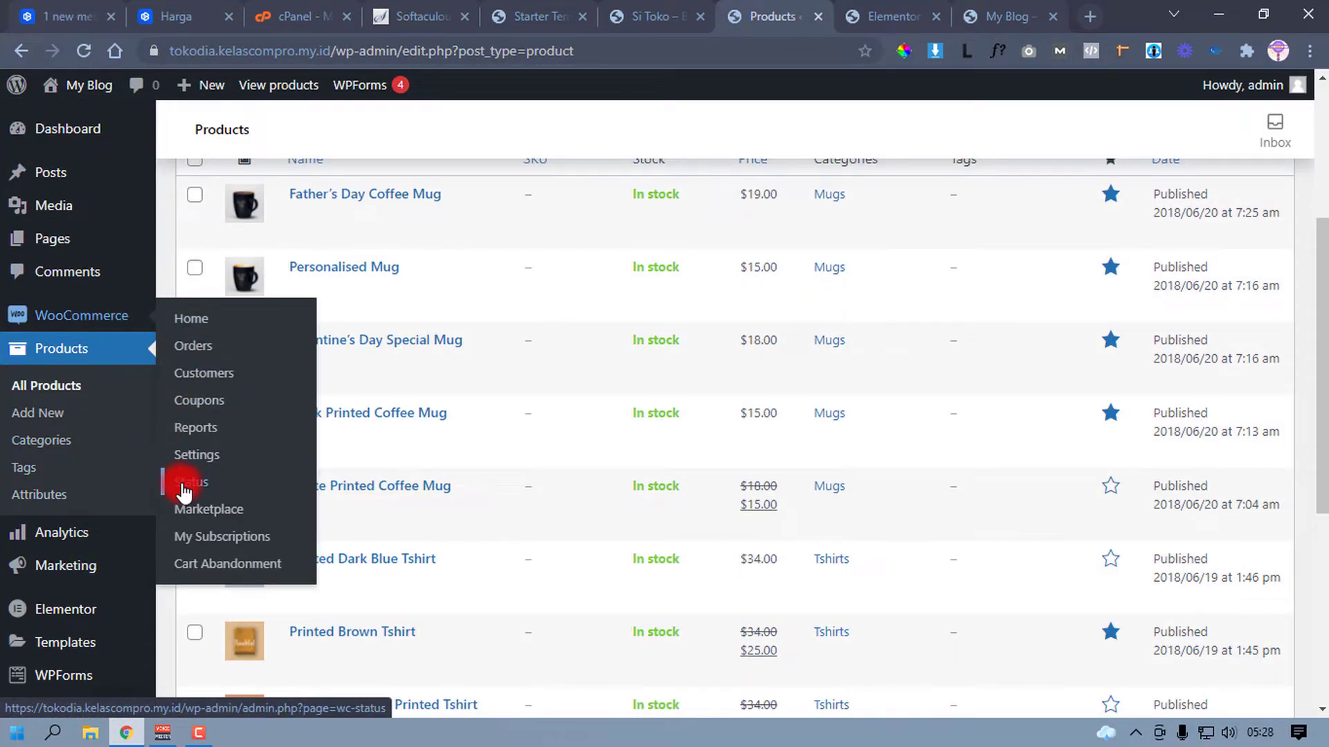
click(197, 455)
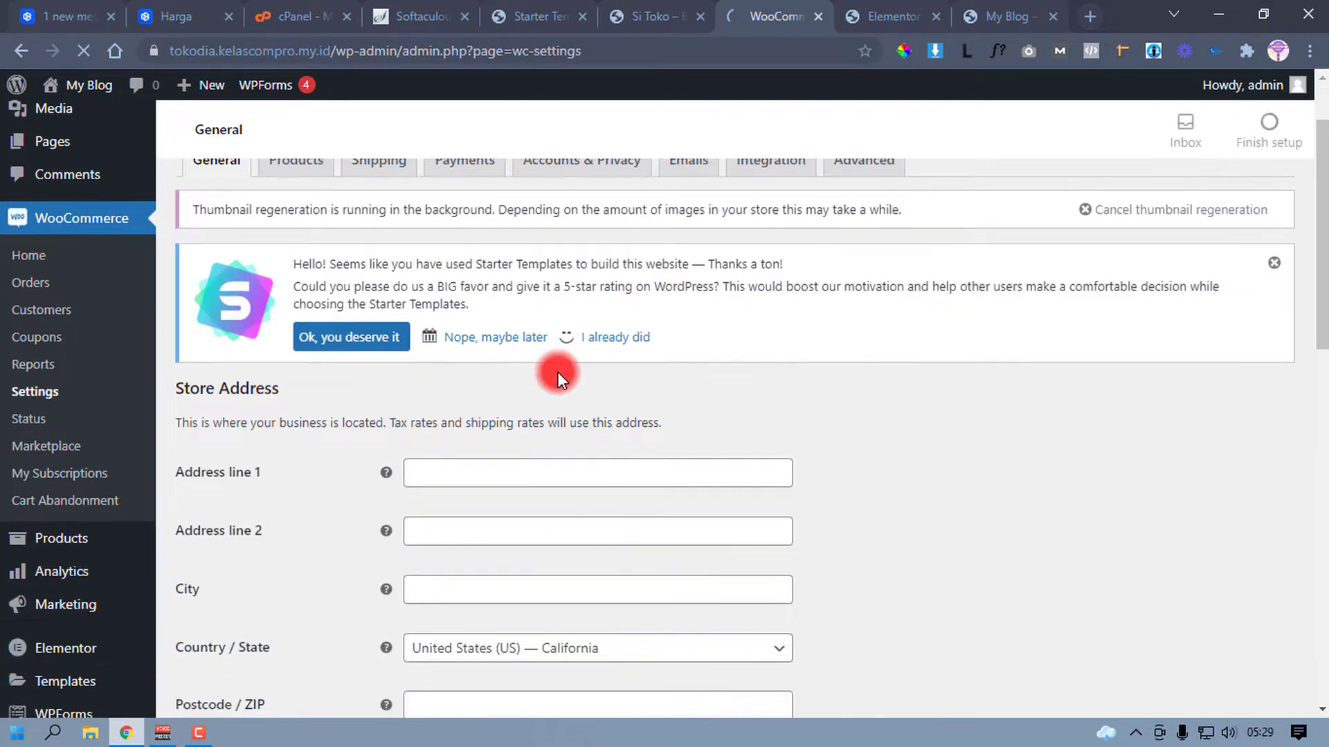
Step: Fill in the store's address, city and postcode from a saved browser address
scroll(558, 372, down, 3)
click(485, 335)
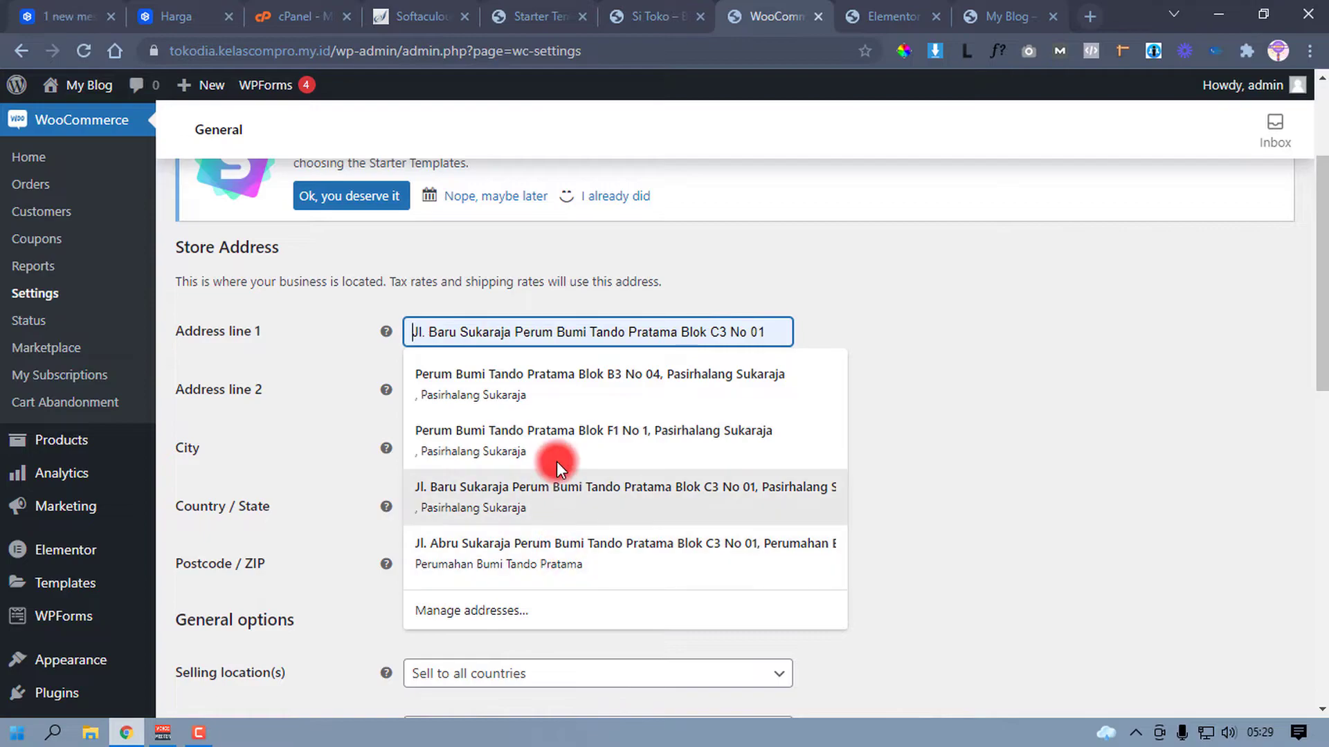
click(548, 433)
Step: Set the store's Country / State to Indonesia — Jawa Barat
scroll(540, 428, down, 3)
scroll(539, 429, down, 1)
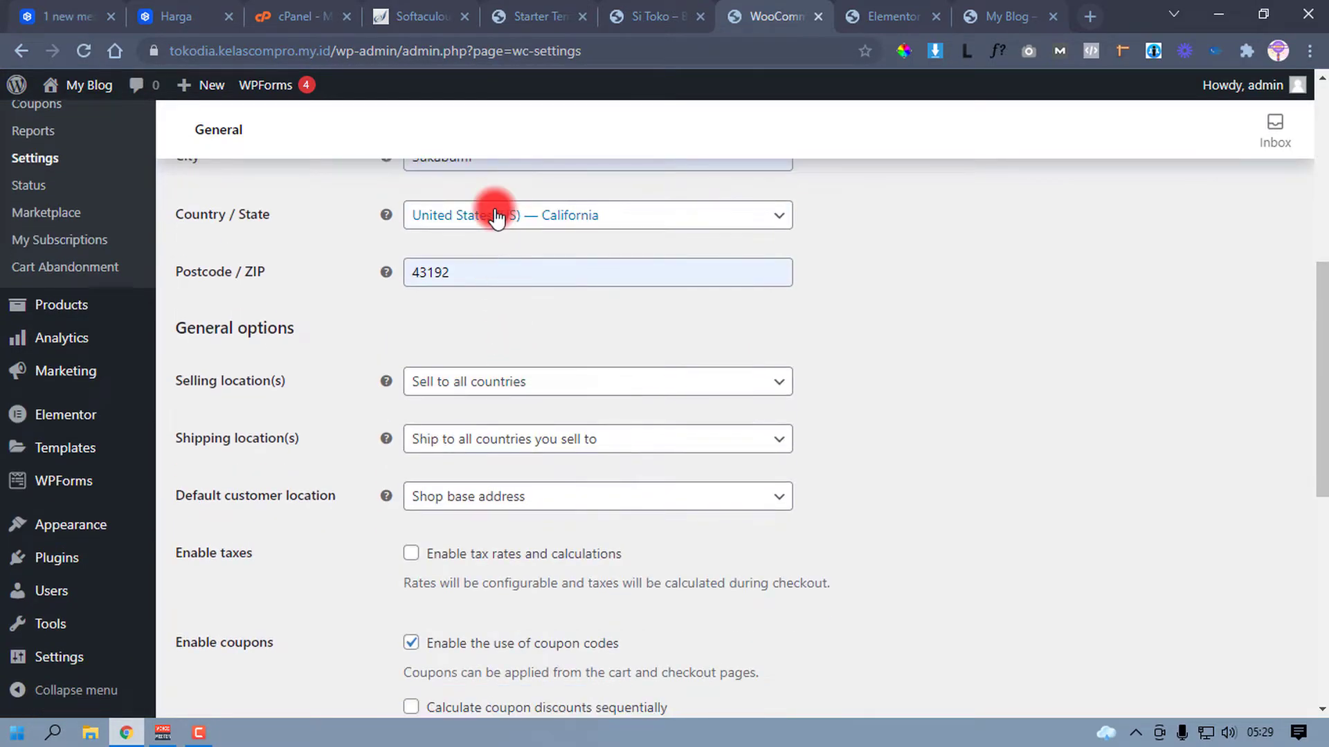
click(497, 225)
click(496, 225)
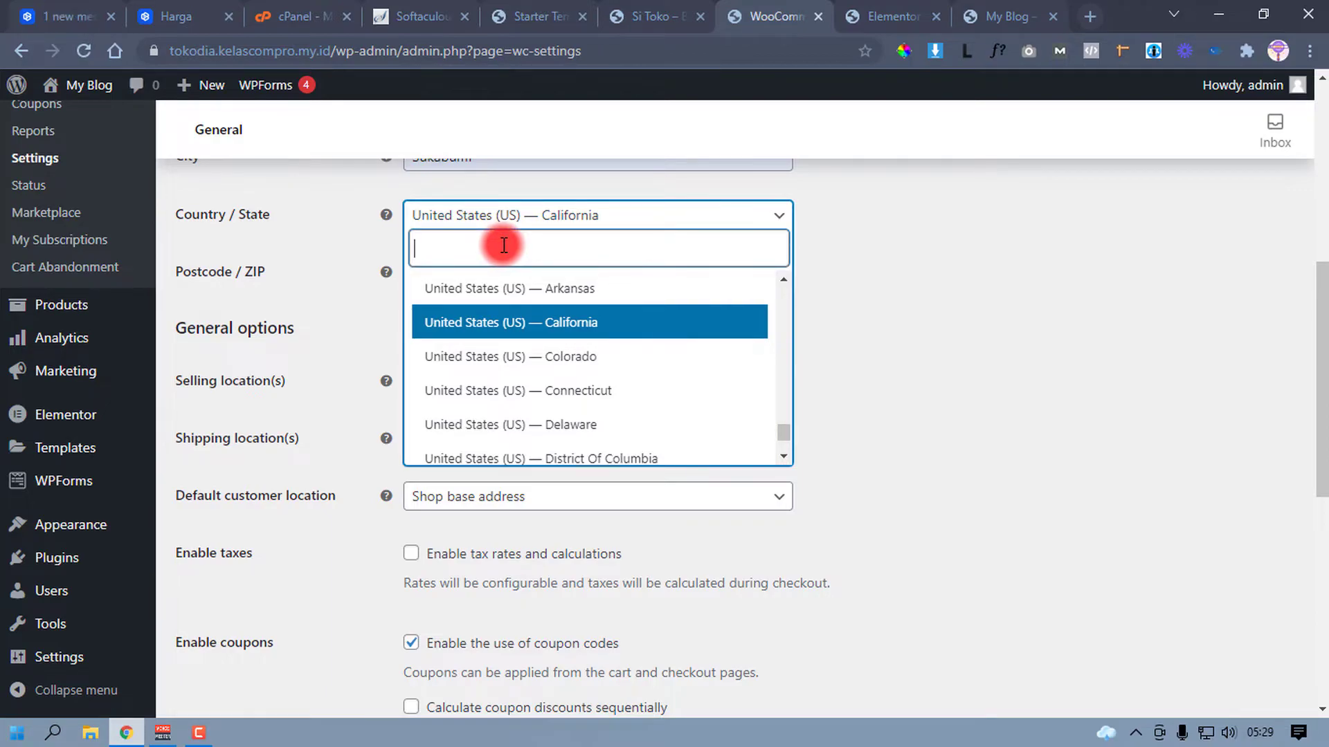
text(jawa)
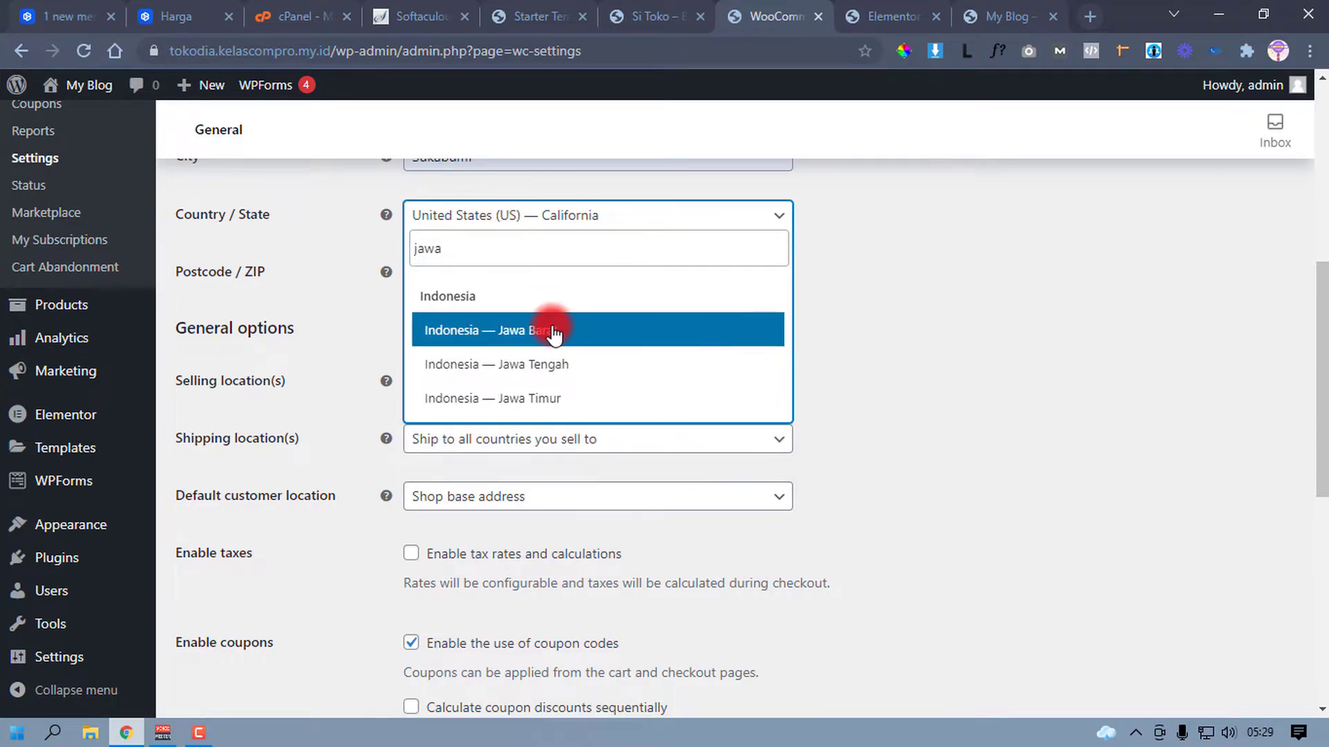
click(554, 332)
Step: Set the selling locations to Sell to specific countries and choose Indonesia
scroll(518, 321, down, 1)
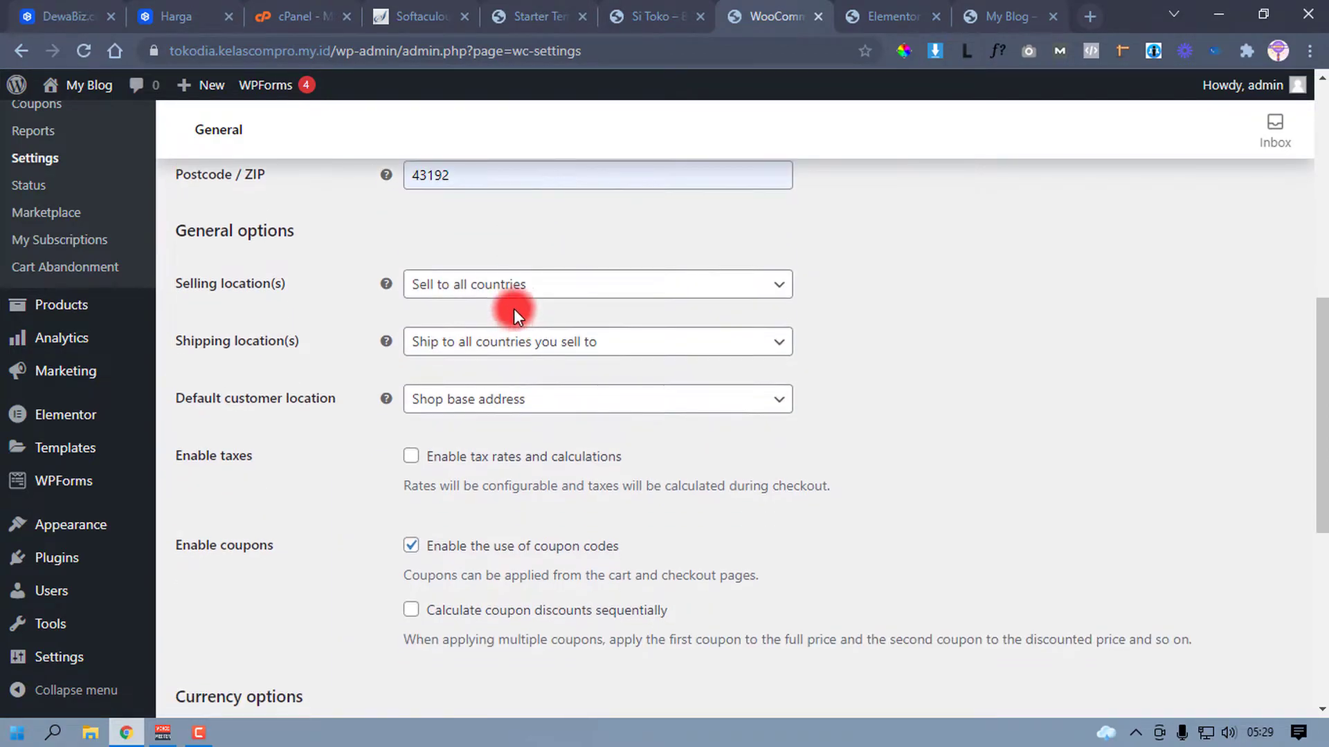
click(471, 291)
click(534, 379)
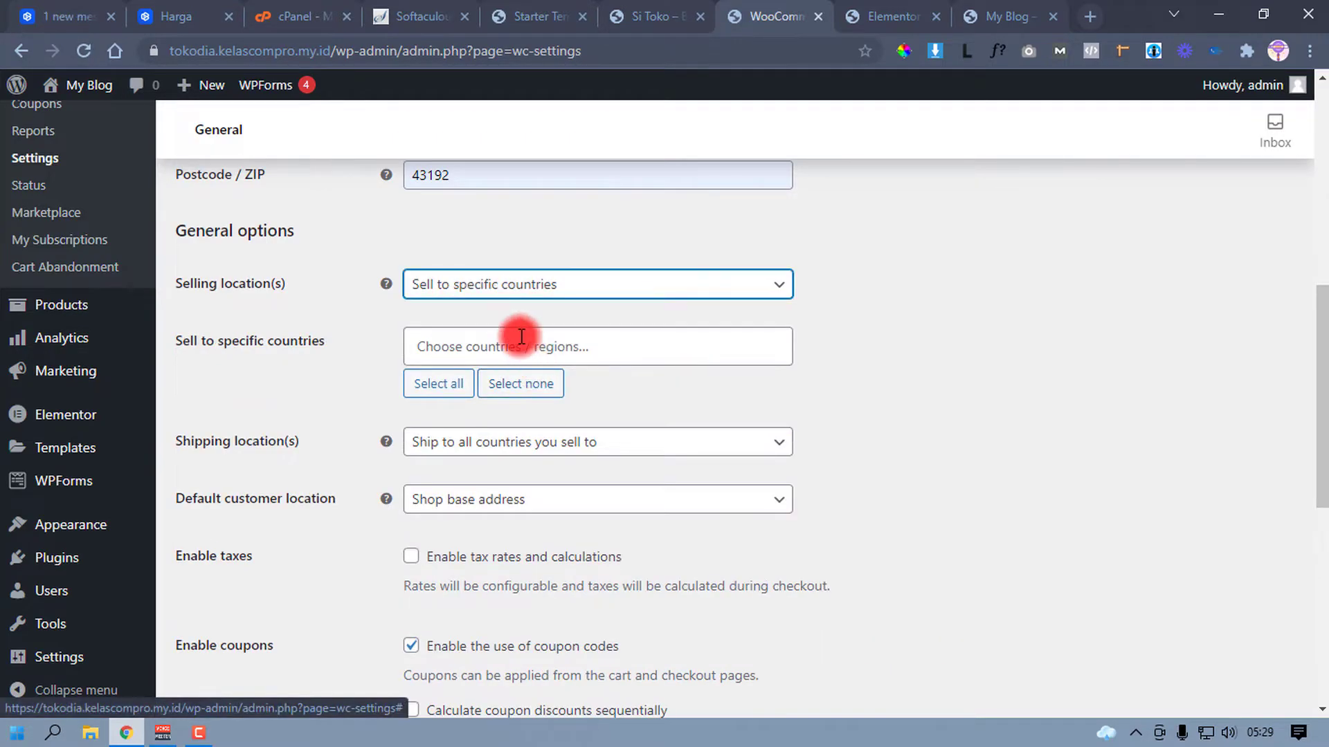
click(516, 348)
text(ind)
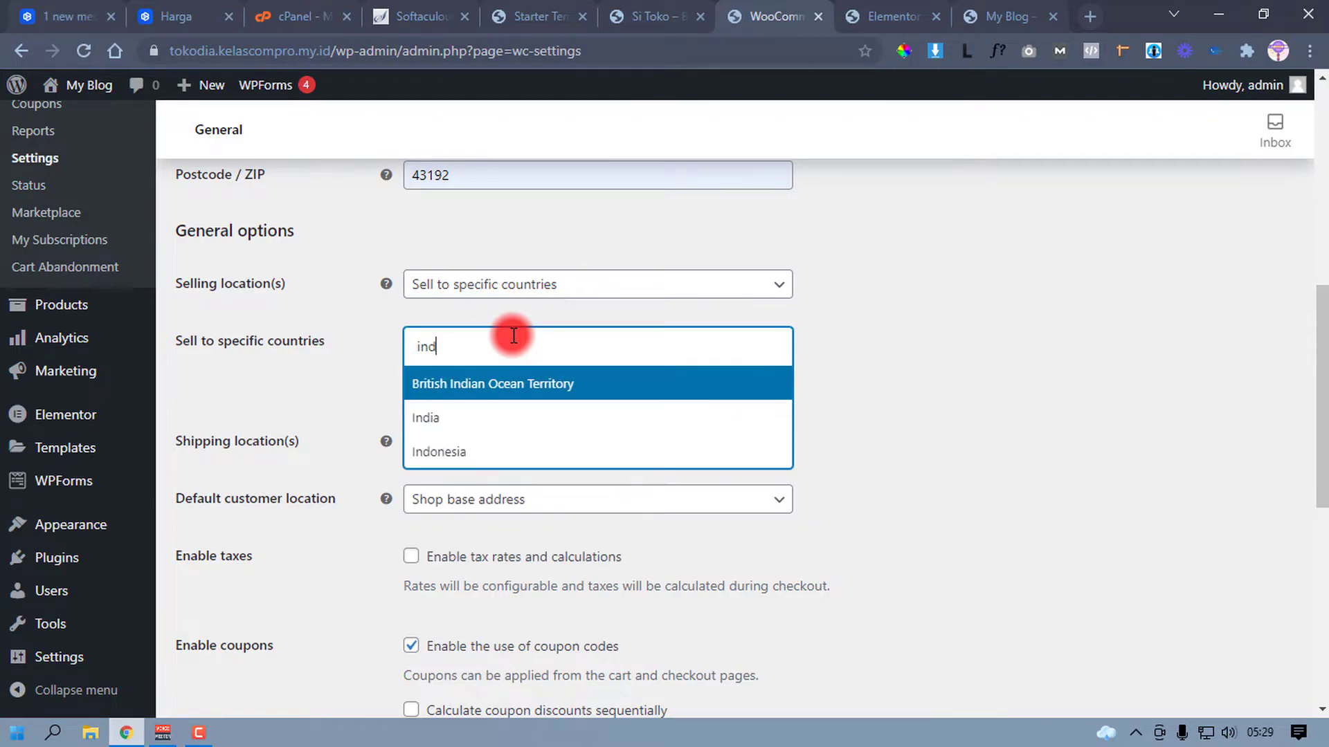
click(528, 449)
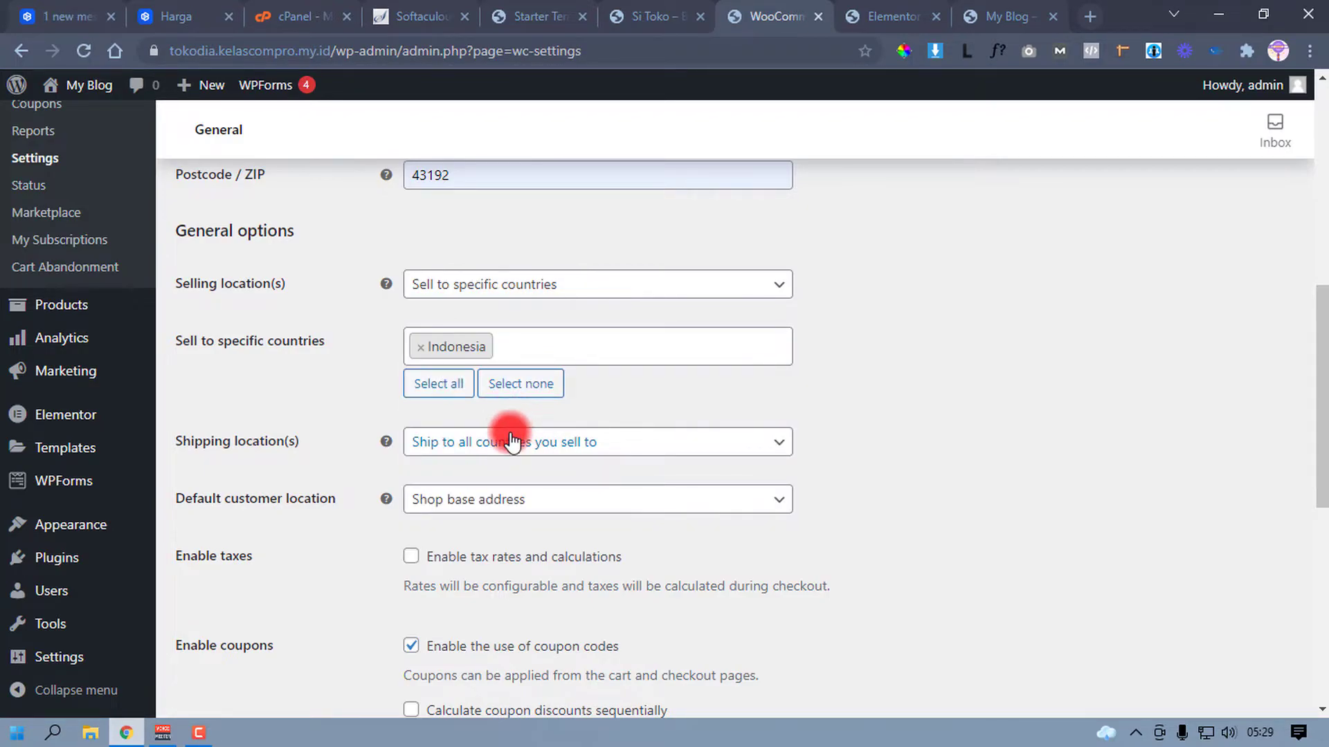
Step: Set the shipping locations to Ship to specific countries only and choose Indonesia
click(510, 437)
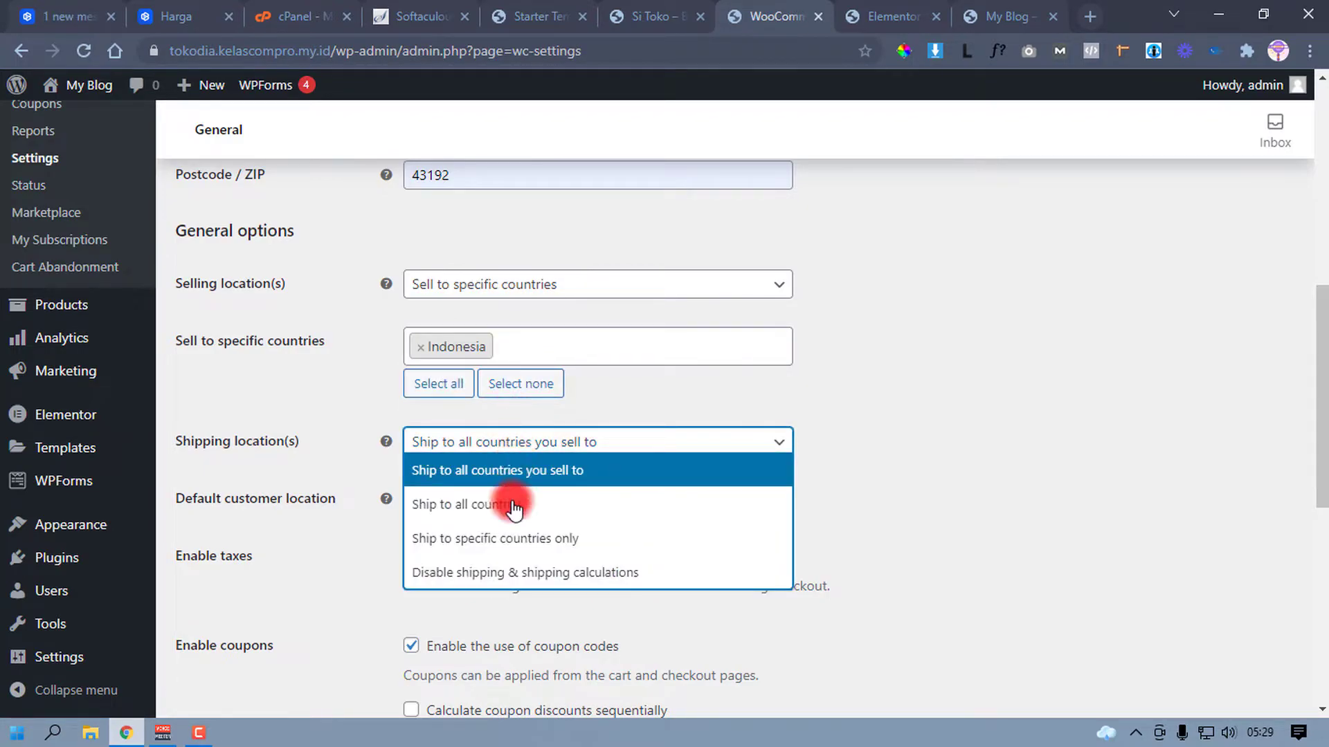
click(555, 546)
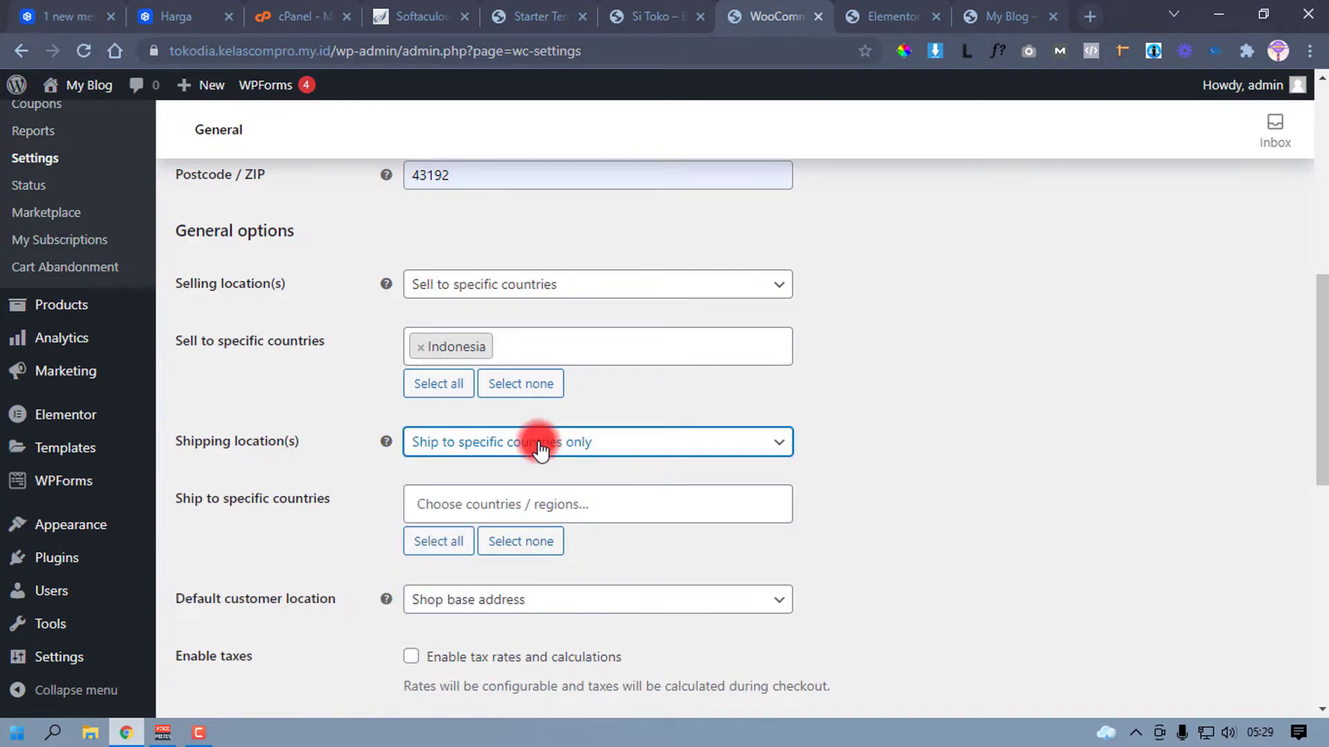
click(547, 503)
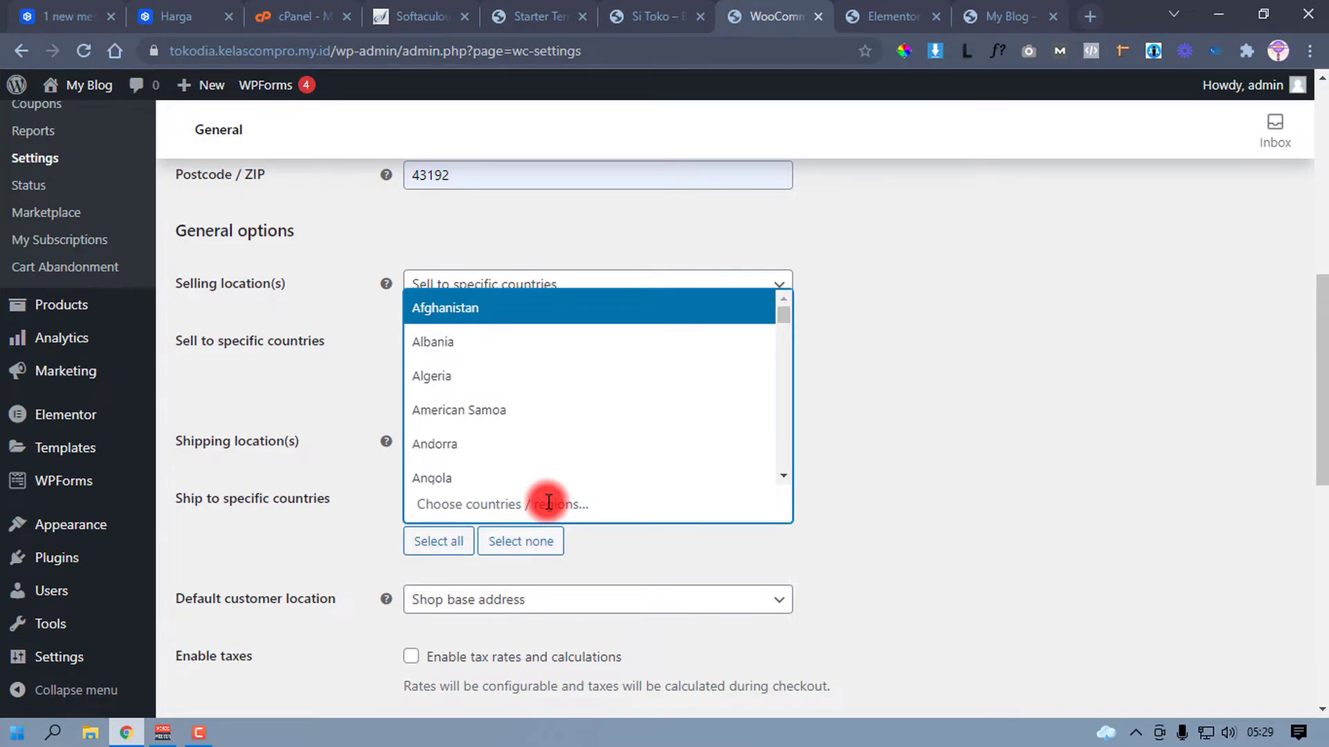
text(indo)
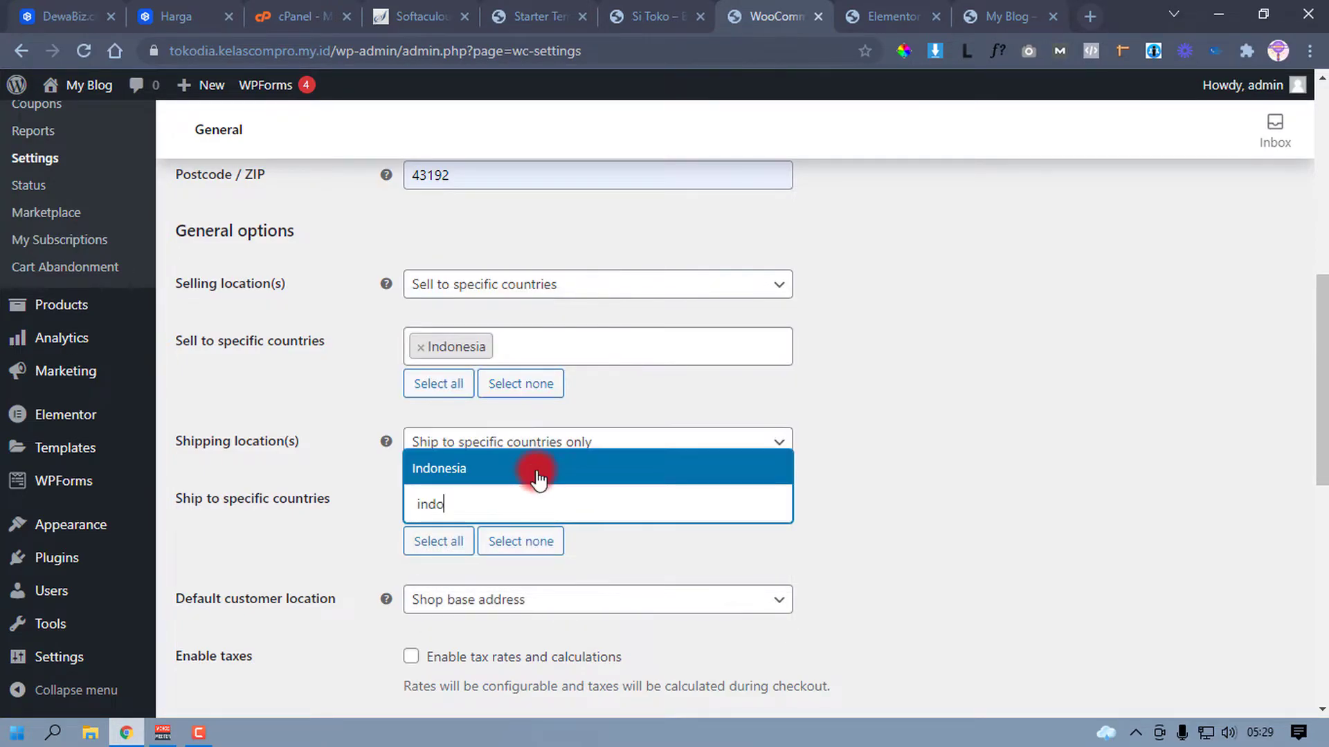
click(528, 468)
Step: Check the default customer location options and leave the setting at Shop base address
scroll(608, 469, down, 5)
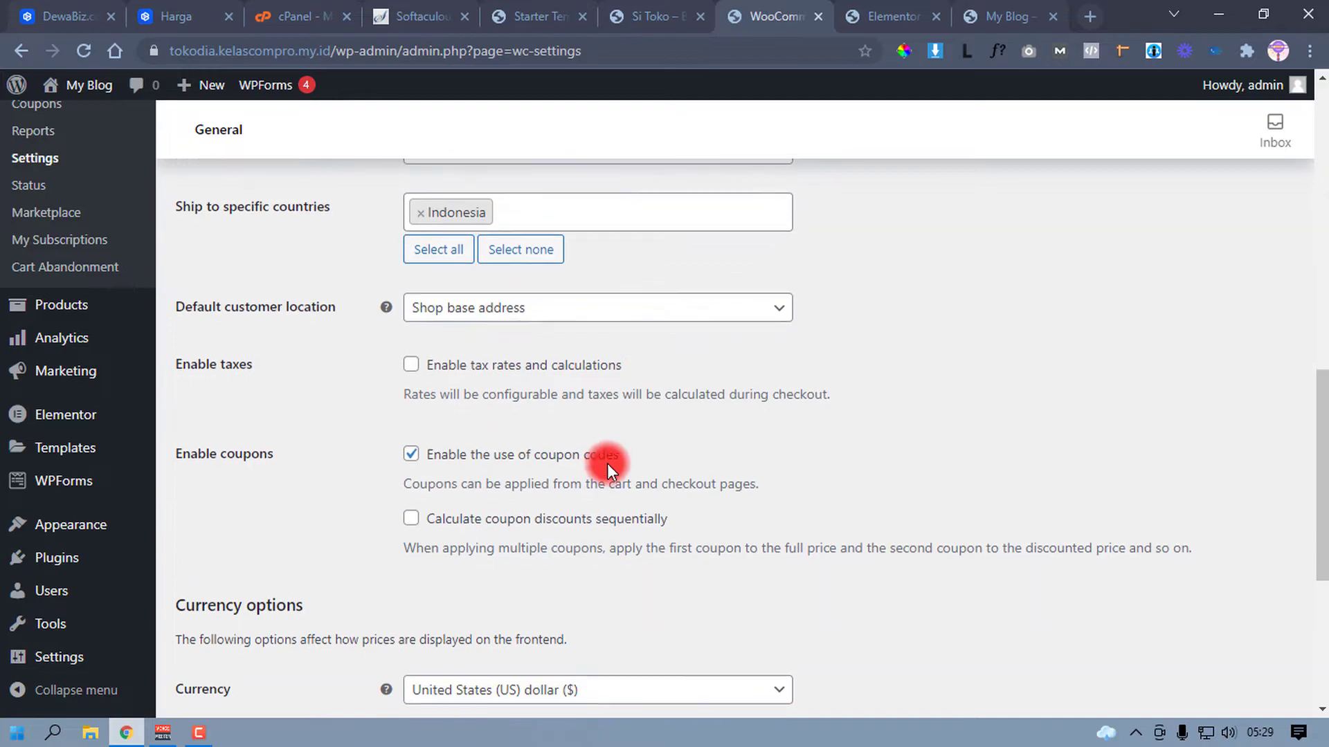
scroll(534, 308, up, 1)
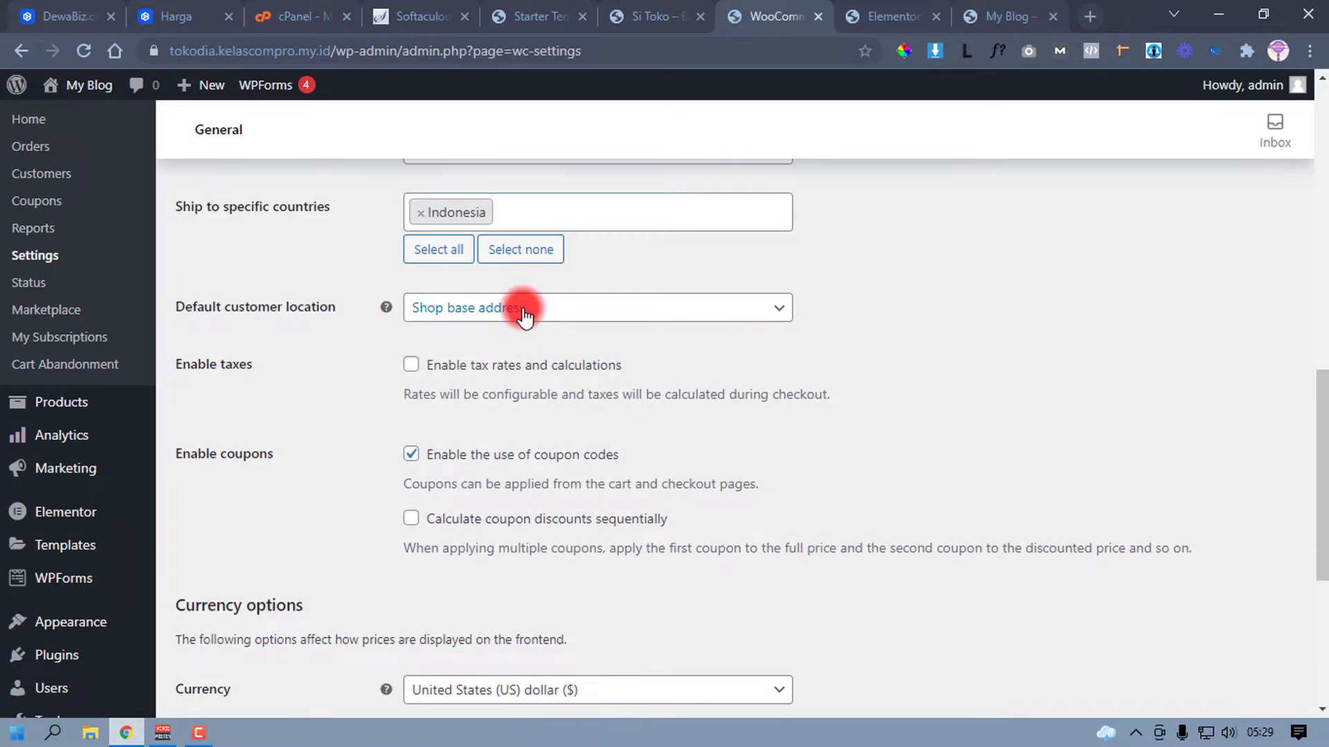
click(524, 315)
click(430, 305)
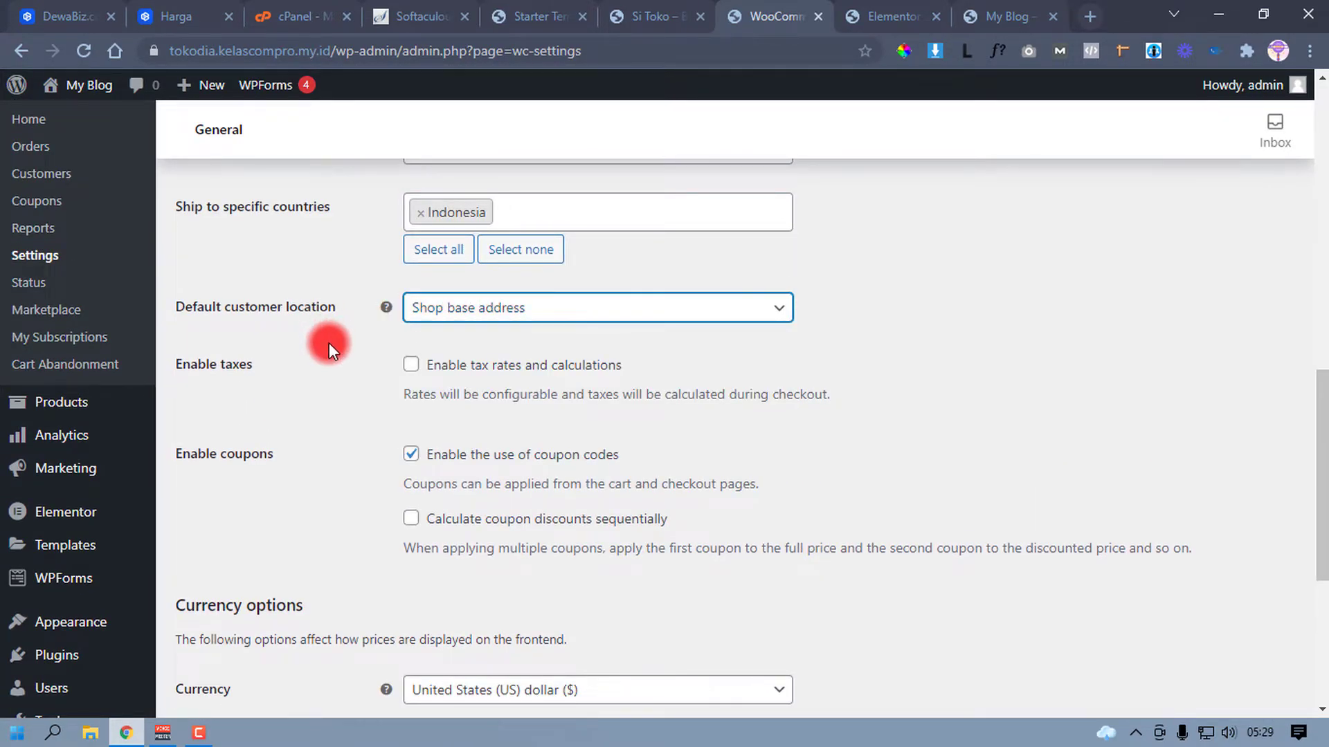
Step: Set the store currency to Indonesian rupiah (Rp) in the currency options
scroll(463, 317, down, 2)
scroll(484, 325, down, 3)
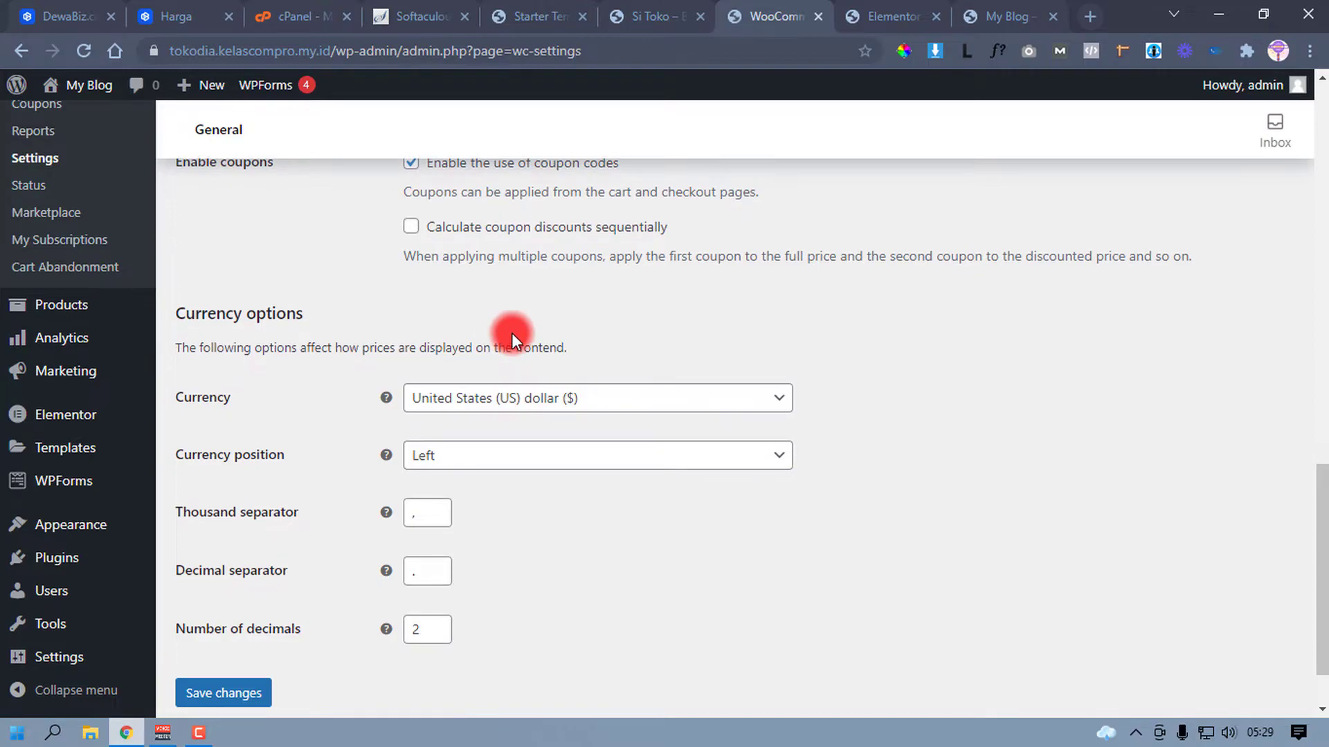
click(534, 402)
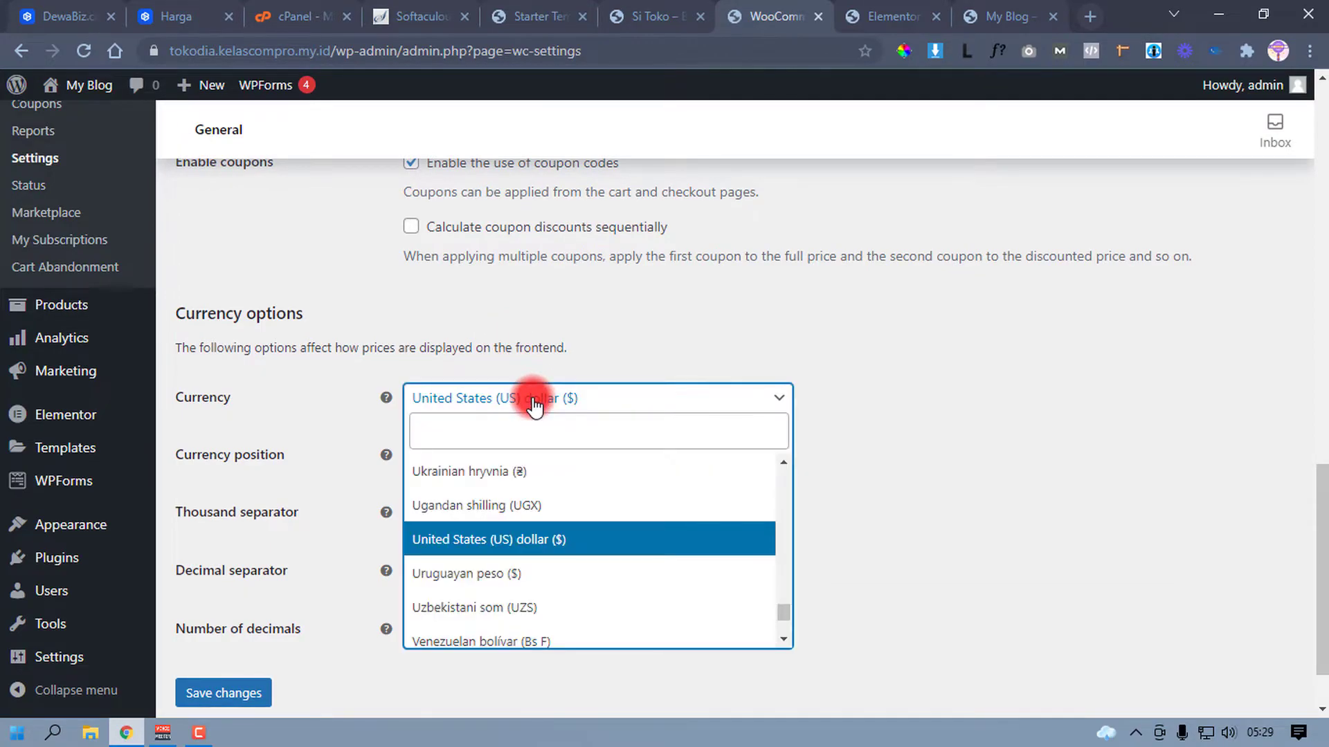
click(530, 427)
text(rup)
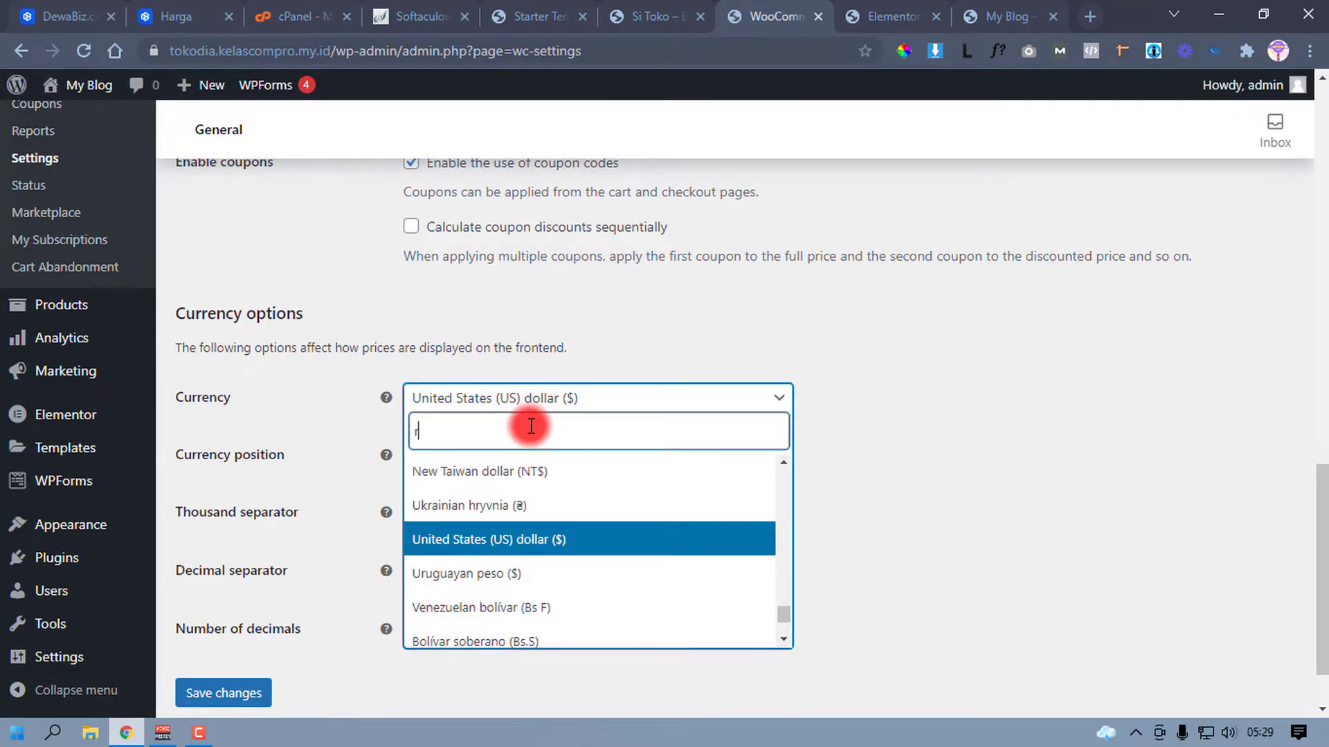
click(442, 486)
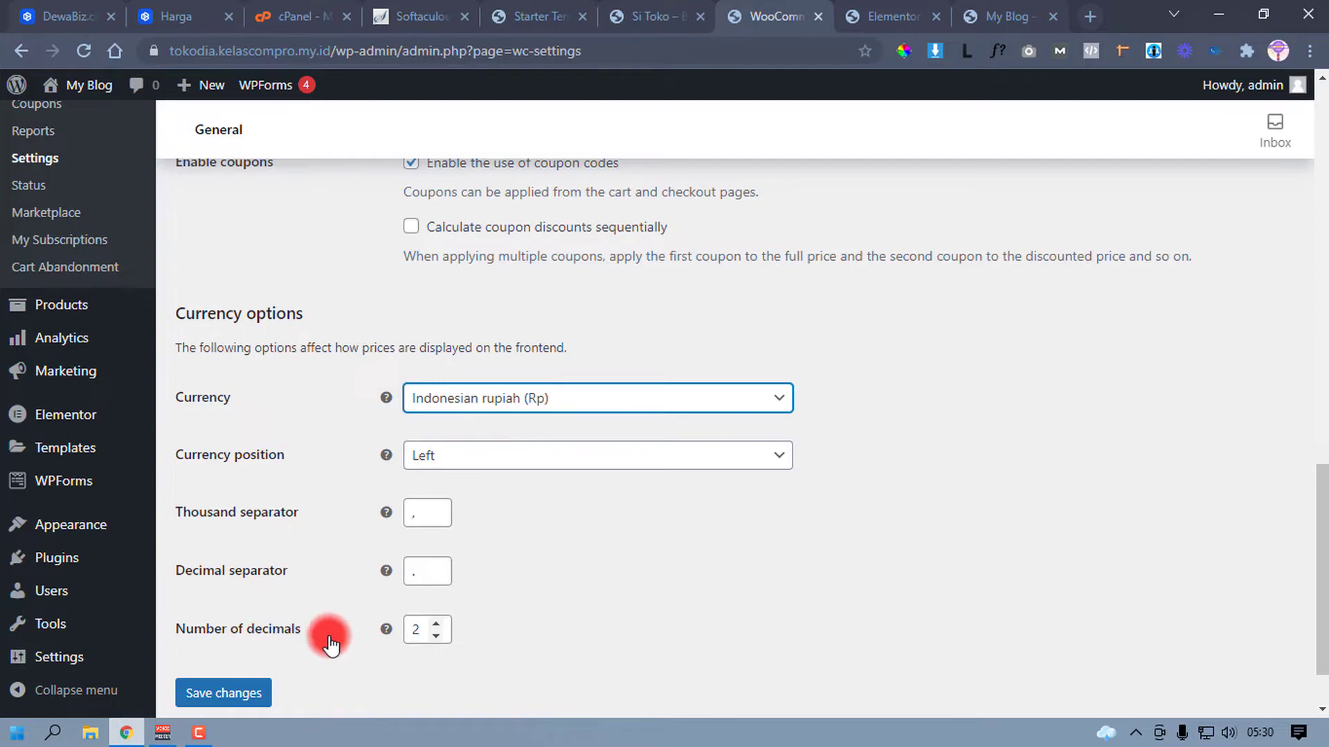
Step: Compare how product prices are formatted on the sample store and on the new store's homepage preview
click(656, 25)
scroll(741, 386, down, 7)
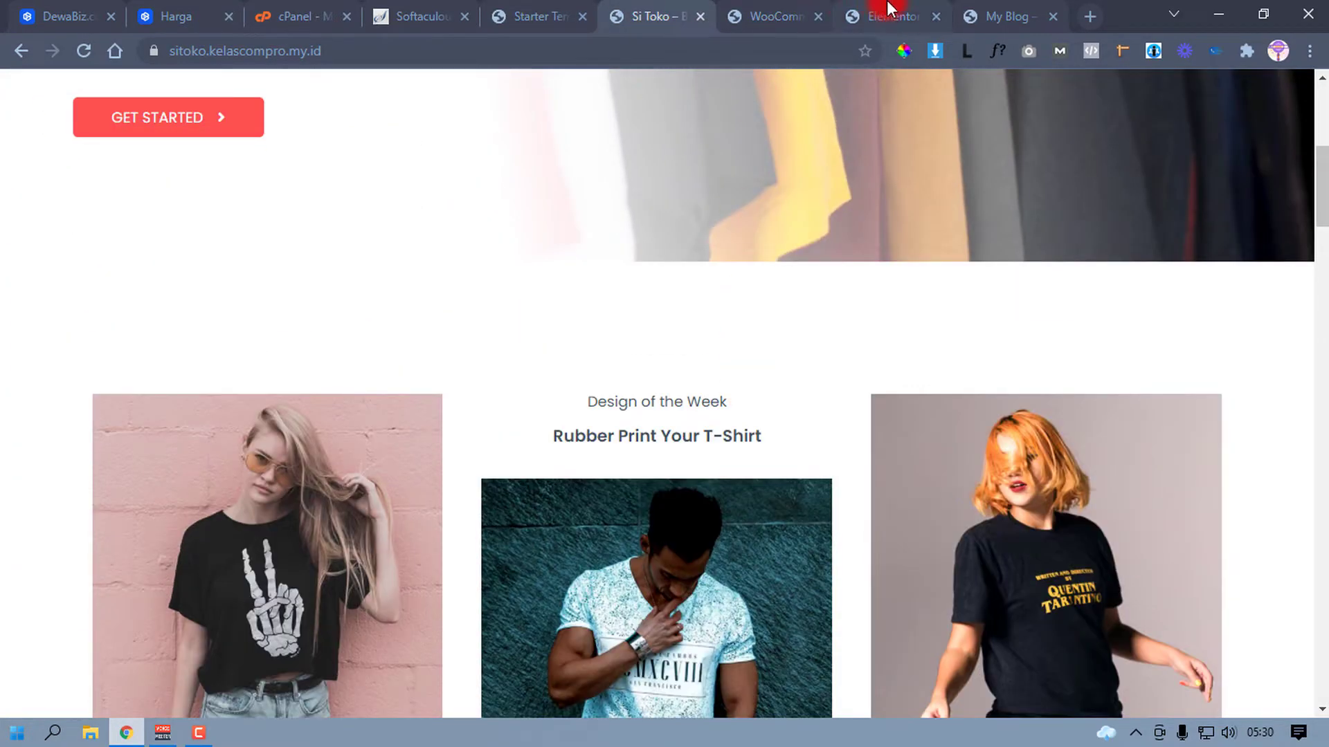
click(889, 16)
click(981, 6)
scroll(700, 438, down, 1)
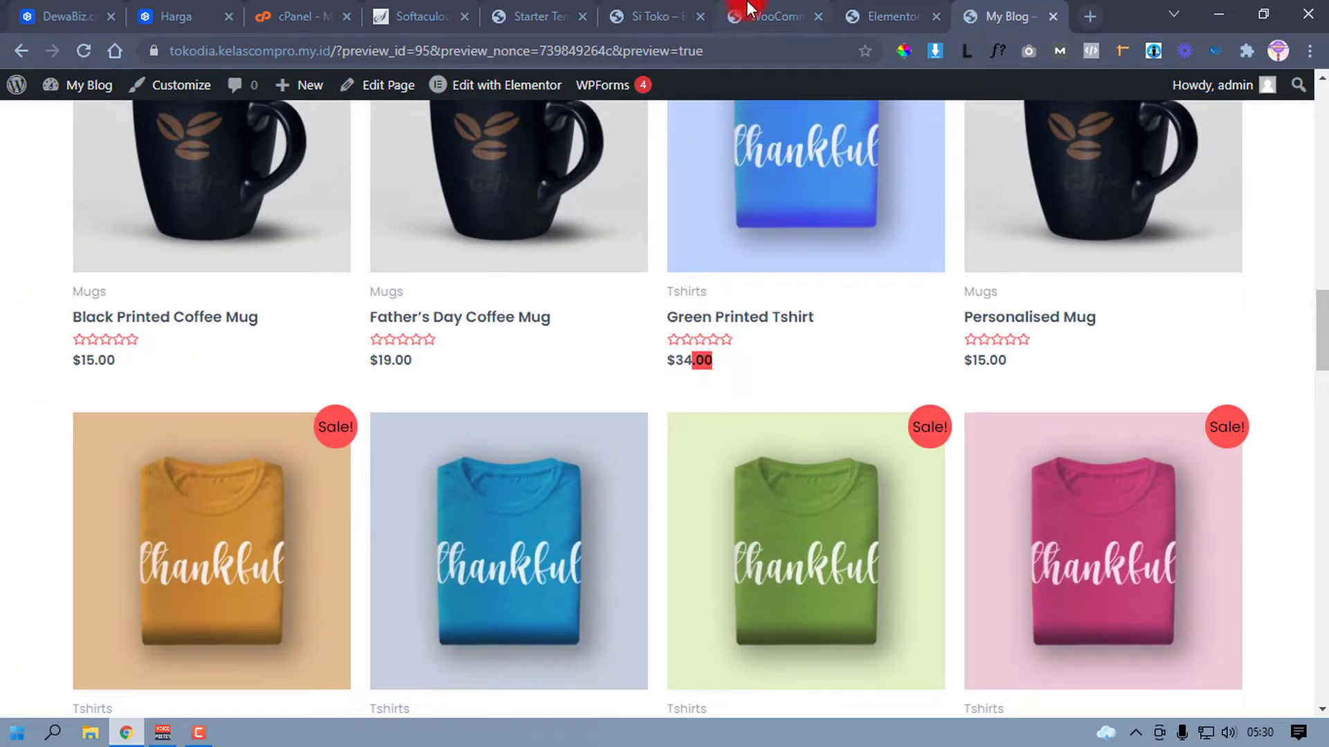
click(658, 11)
click(768, 15)
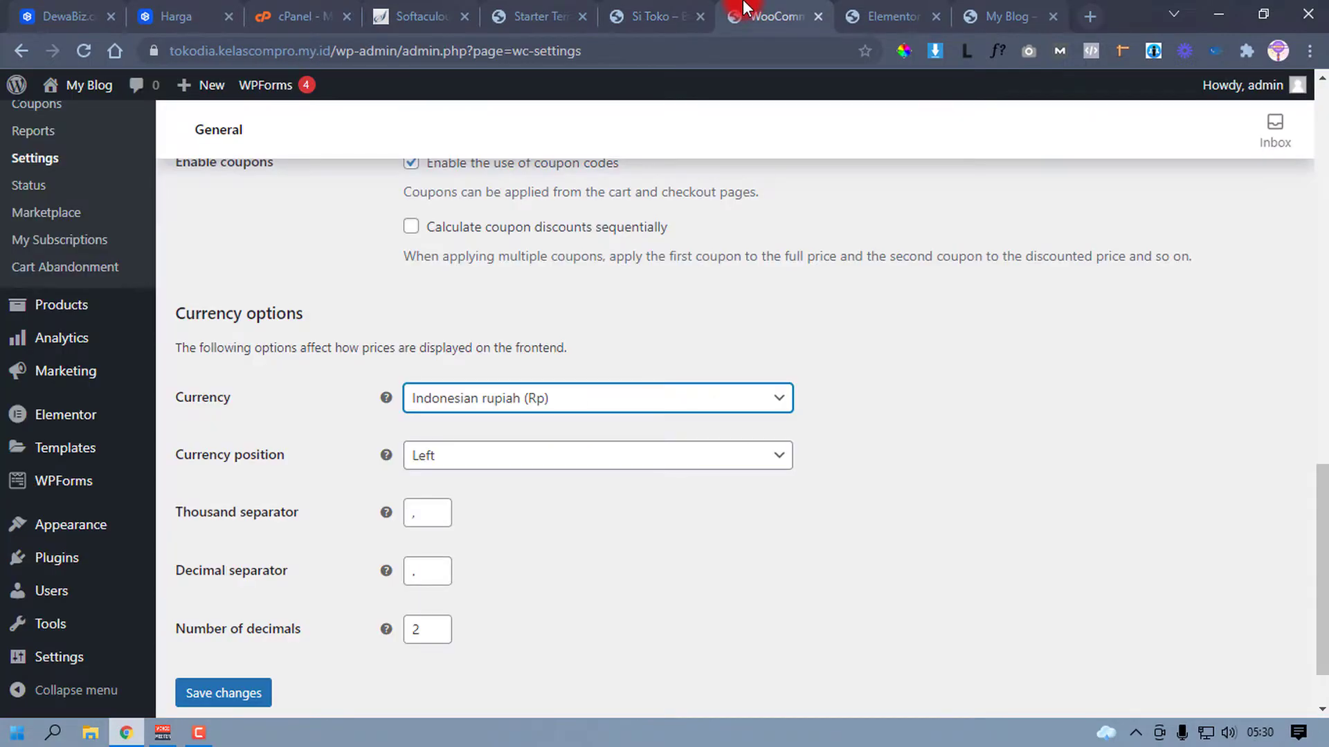
Step: Clear the number of decimals in the currency options and save the store settings
drag(421, 631, 407, 630)
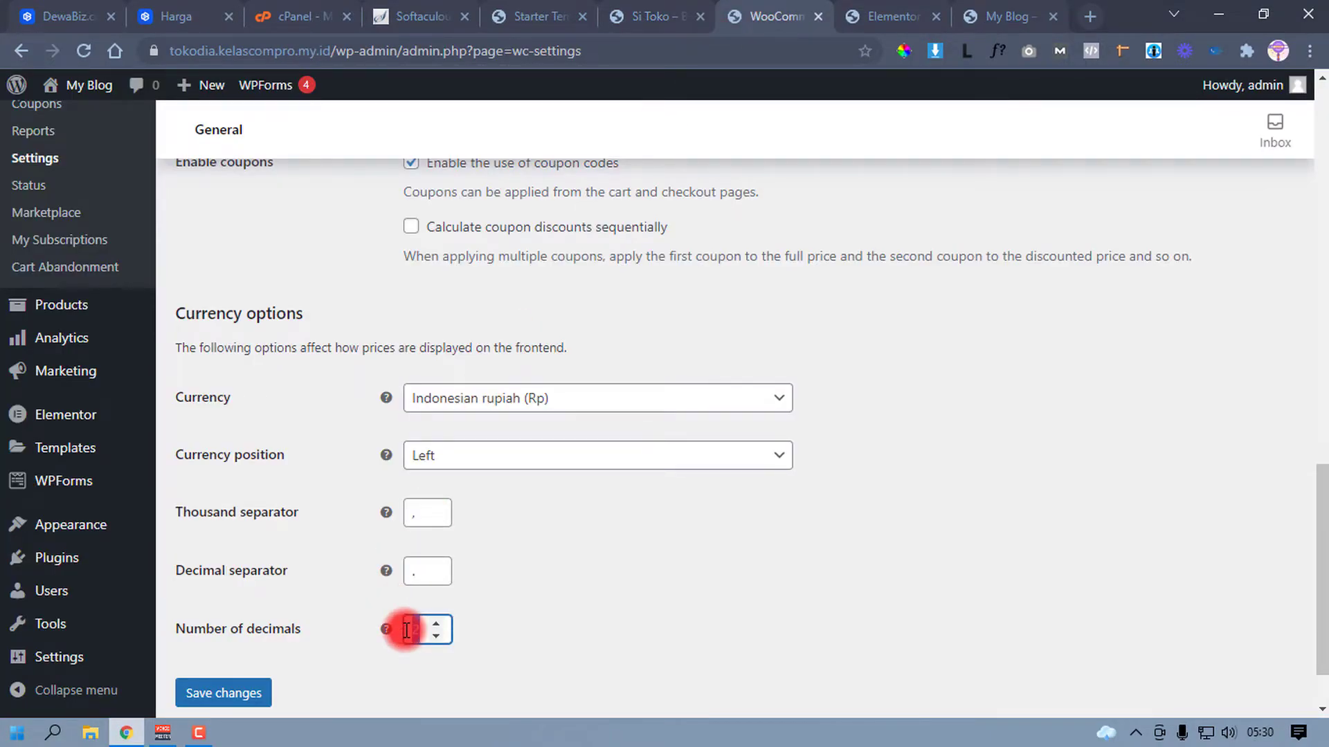
key(BackSpace)
click(259, 695)
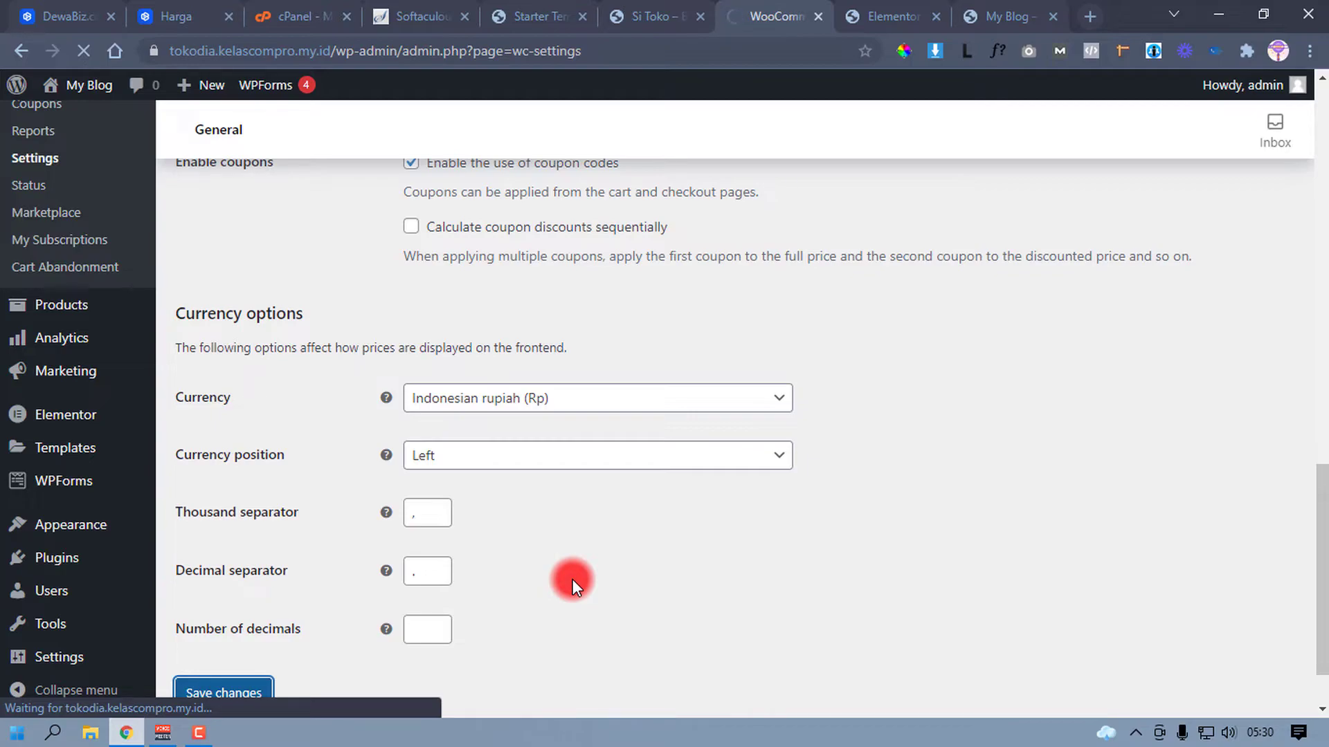
Step: Reload the homepage preview and check the currency symbol and decimals in the product prices
click(976, 10)
click(79, 53)
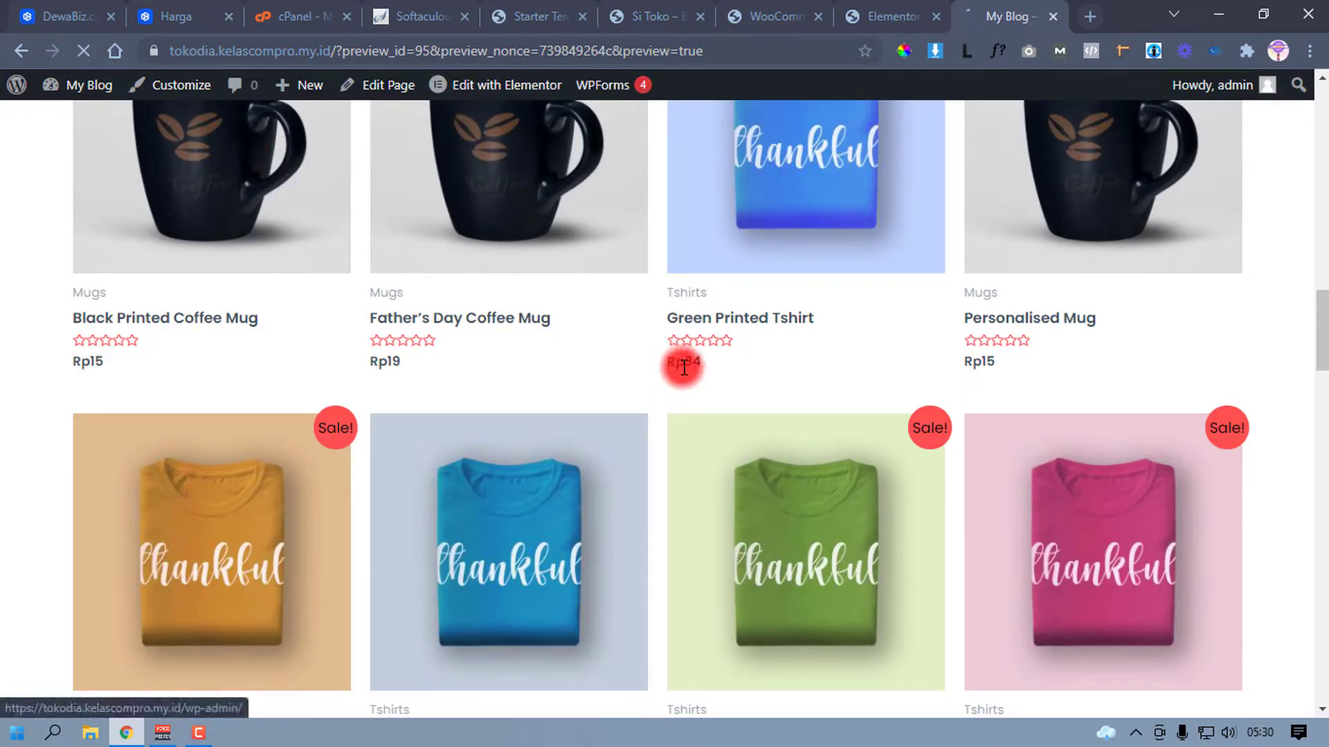
drag(712, 363, 663, 358)
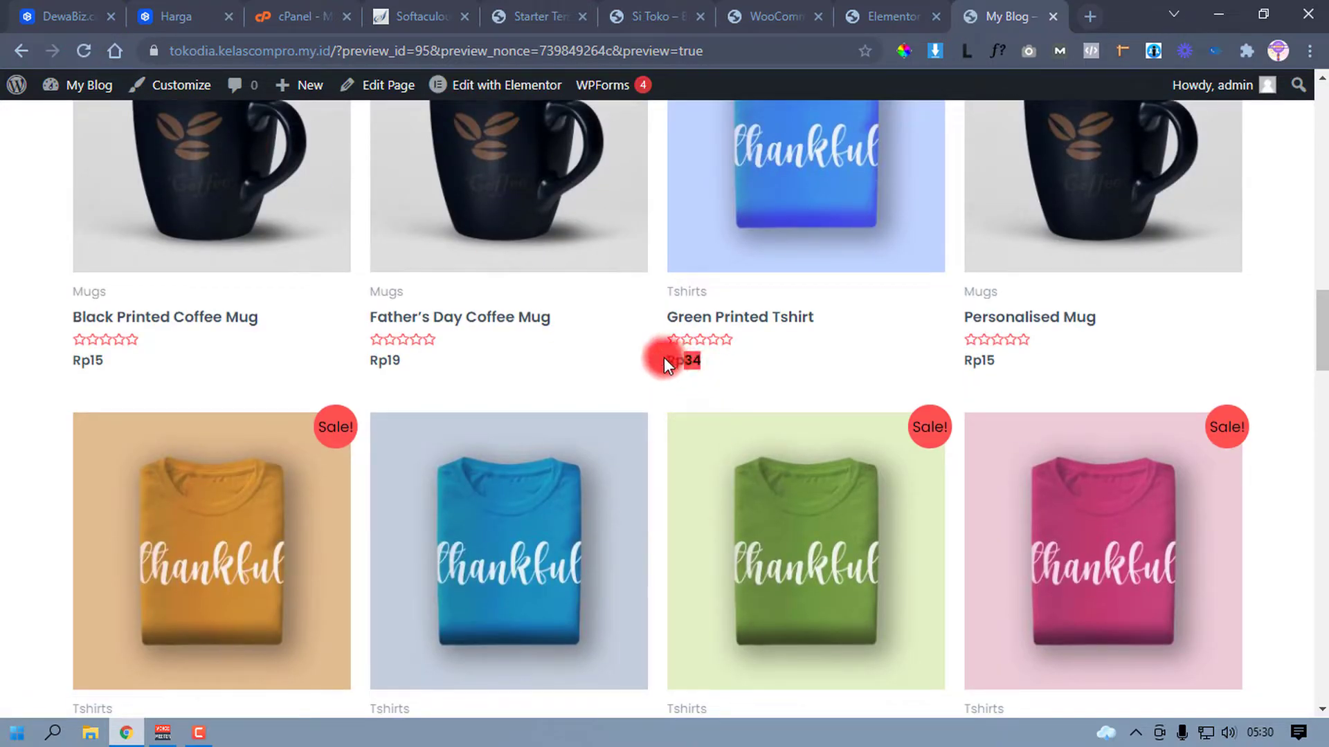
click(771, 367)
click(668, 367)
Step: Open the WooCommerce shipping settings and read through the shipping zones section
click(775, 9)
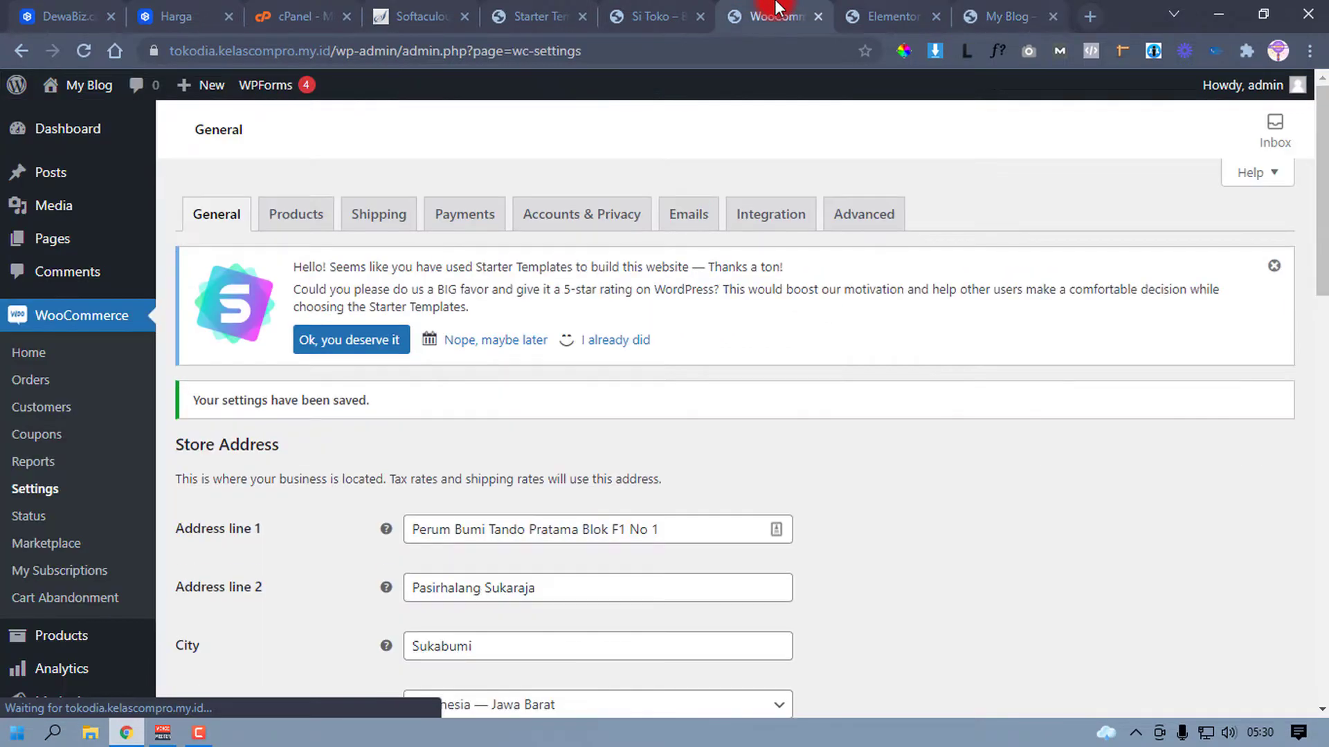
click(687, 422)
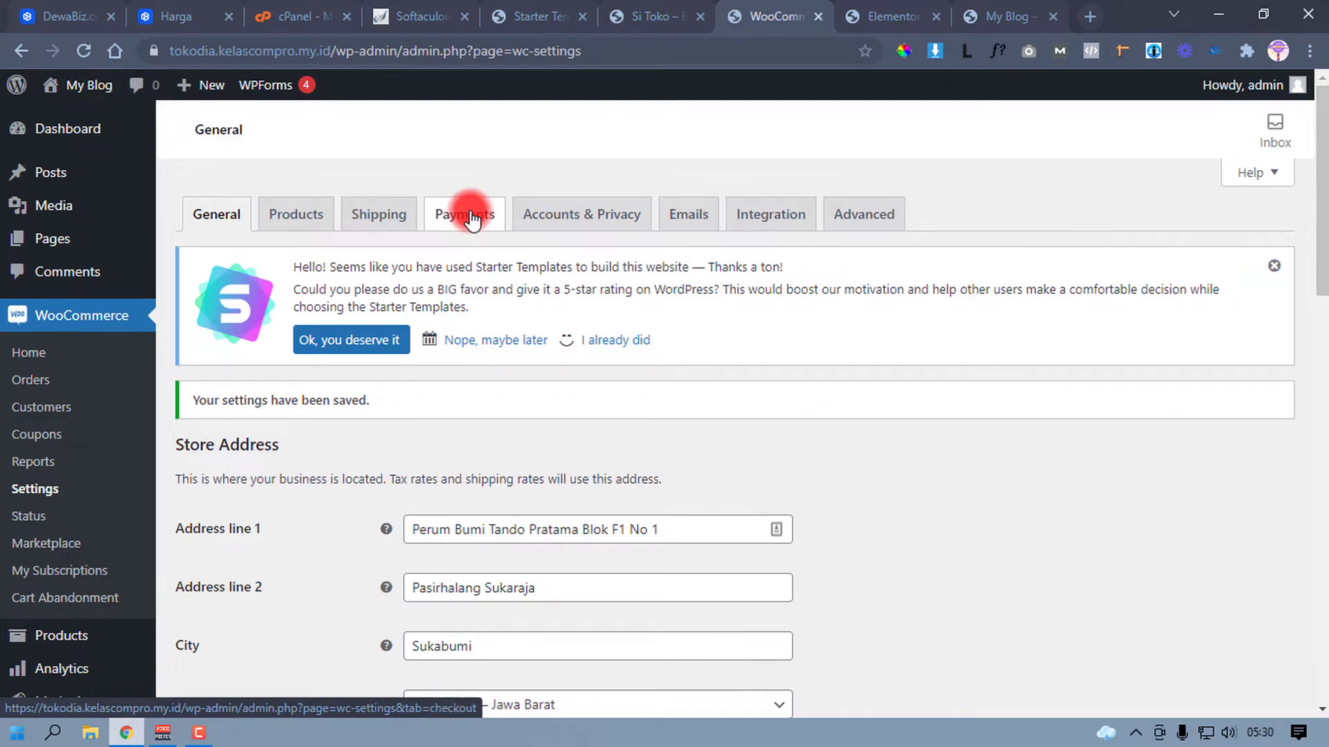
click(389, 220)
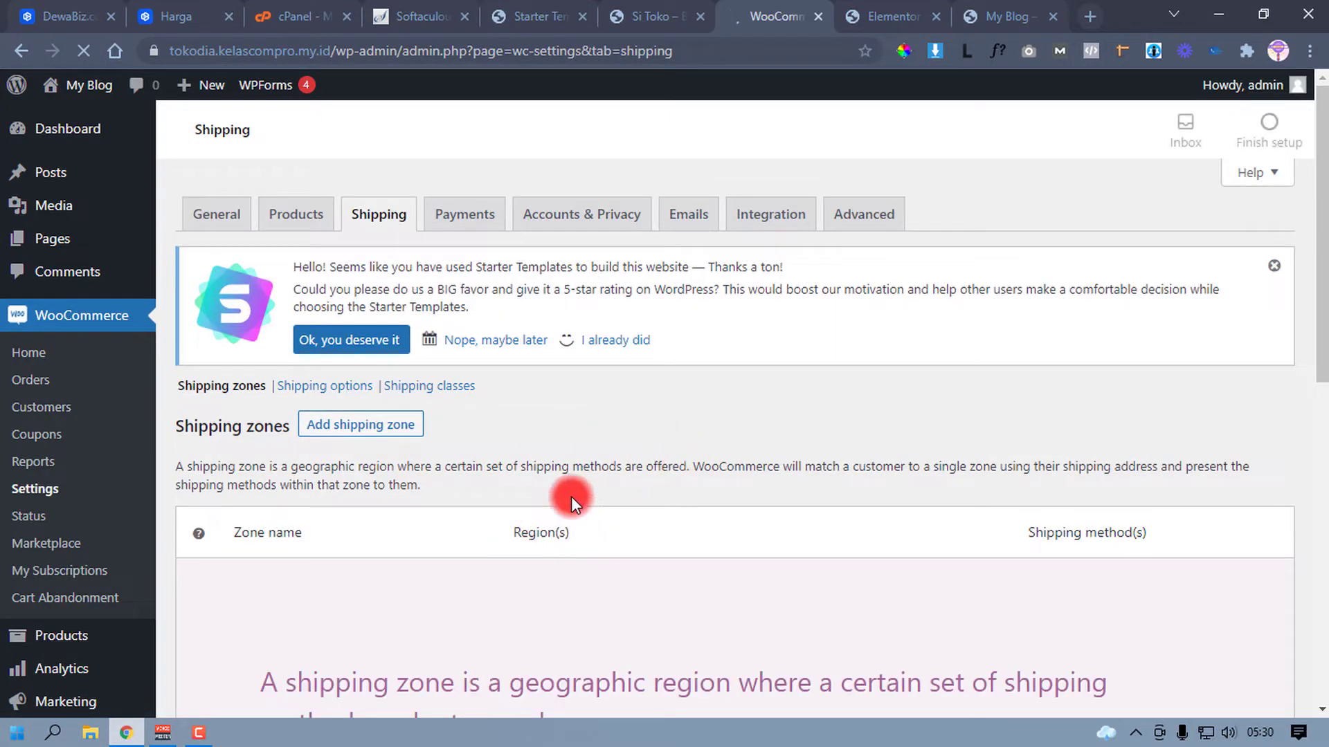
scroll(582, 446, down, 4)
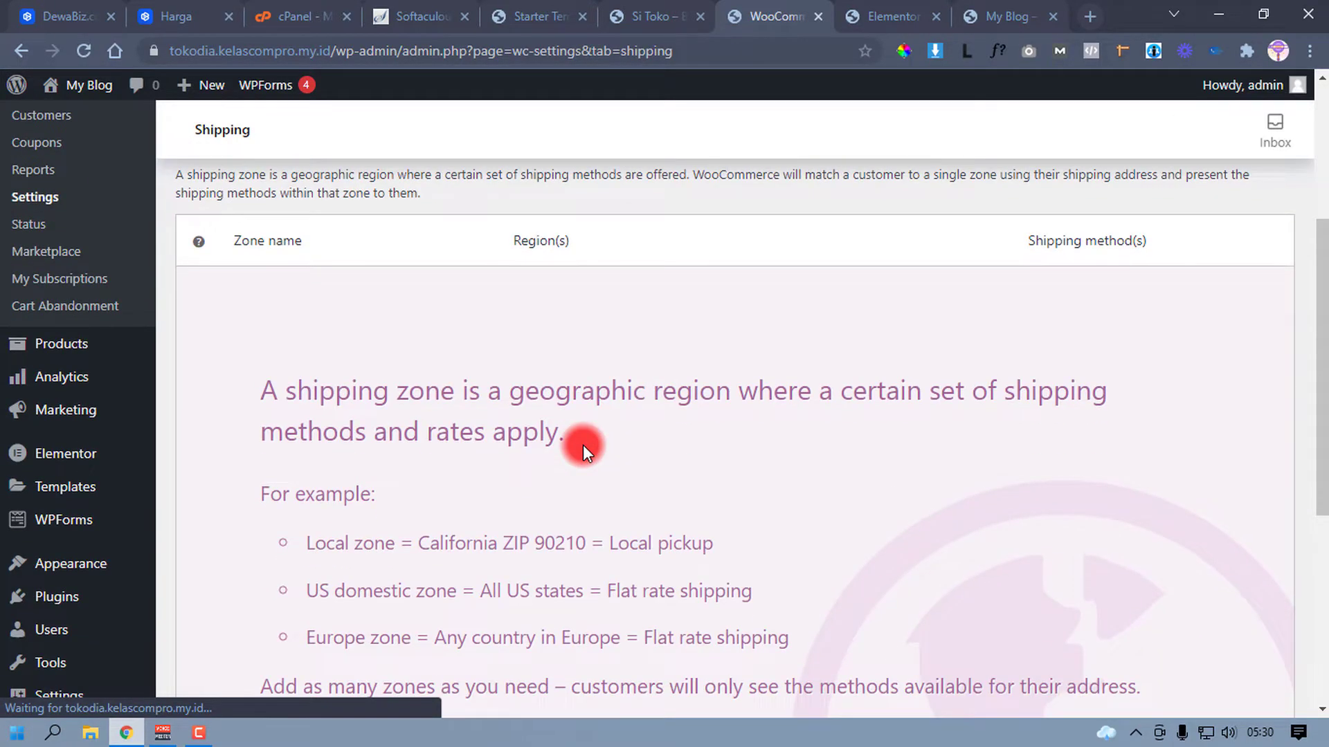
scroll(658, 302, up, 4)
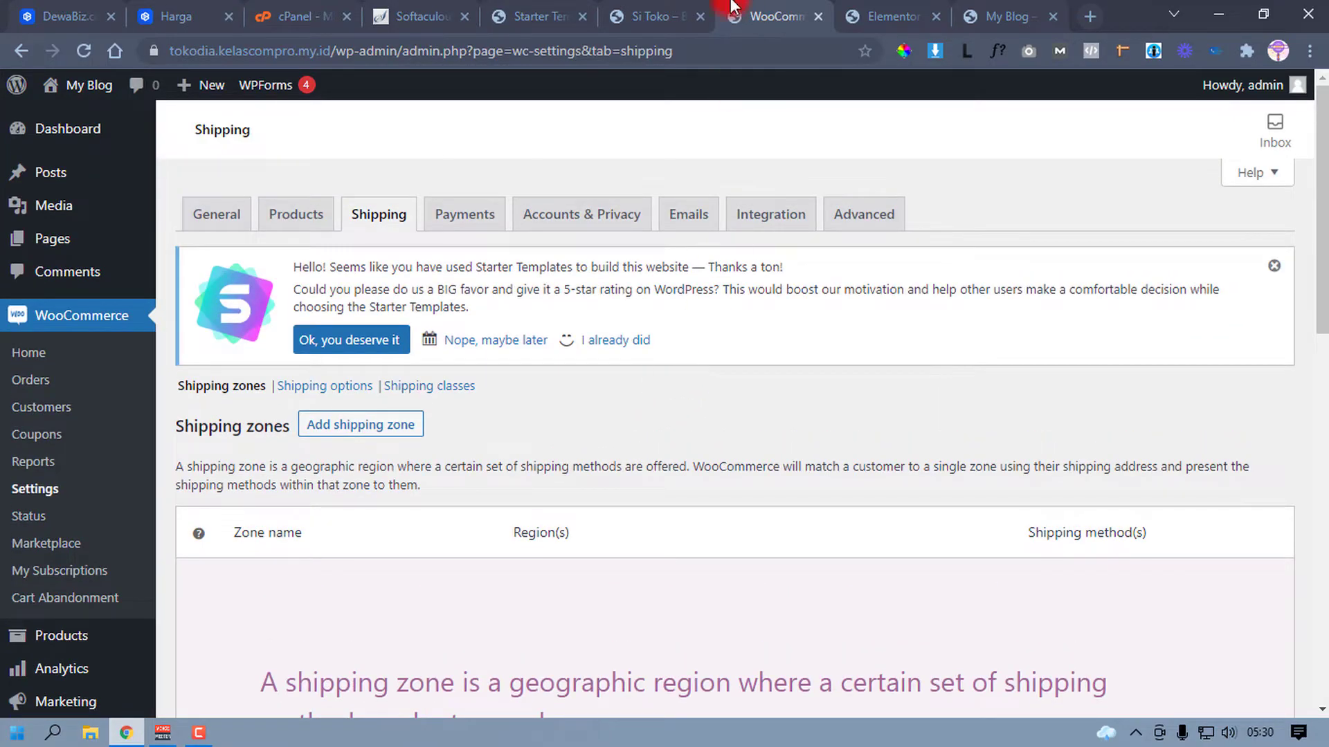
Step: Open the Father's Day Coffee Mug in the sample store and add one to the cart
click(643, 10)
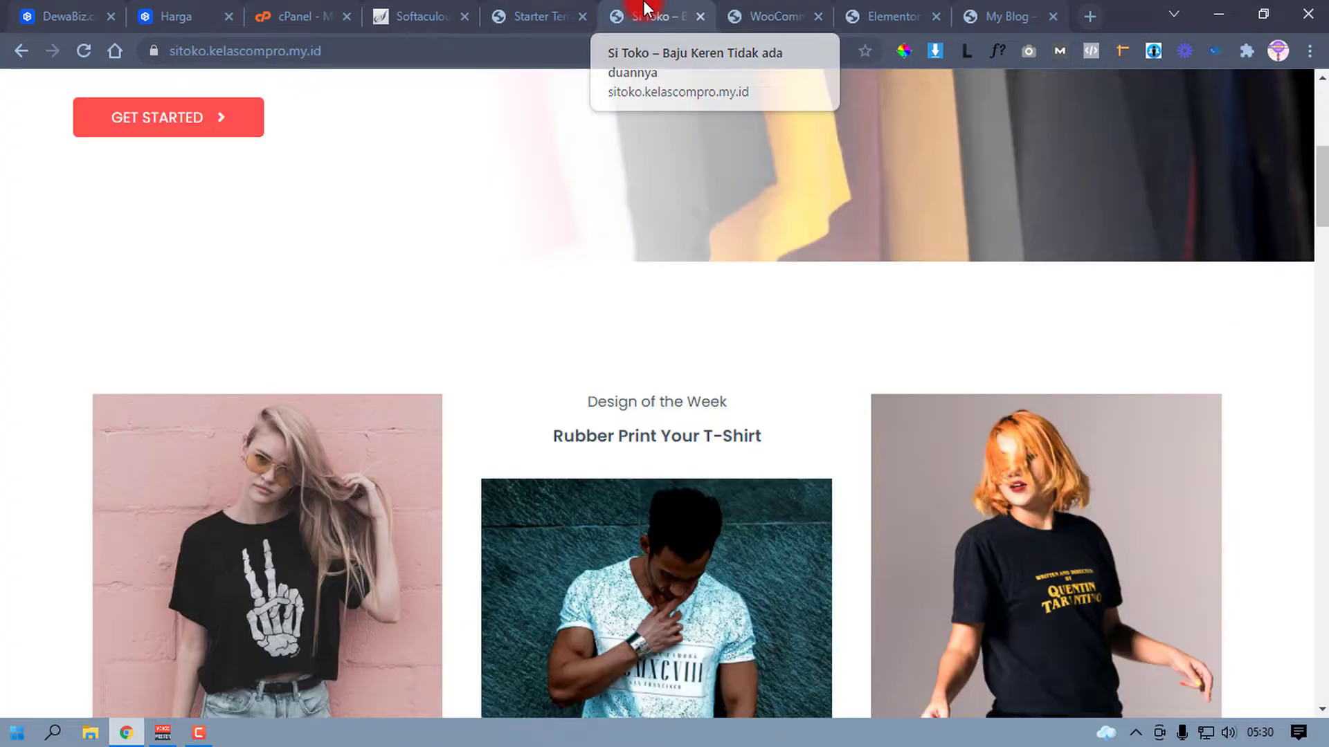
scroll(708, 479, down, 13)
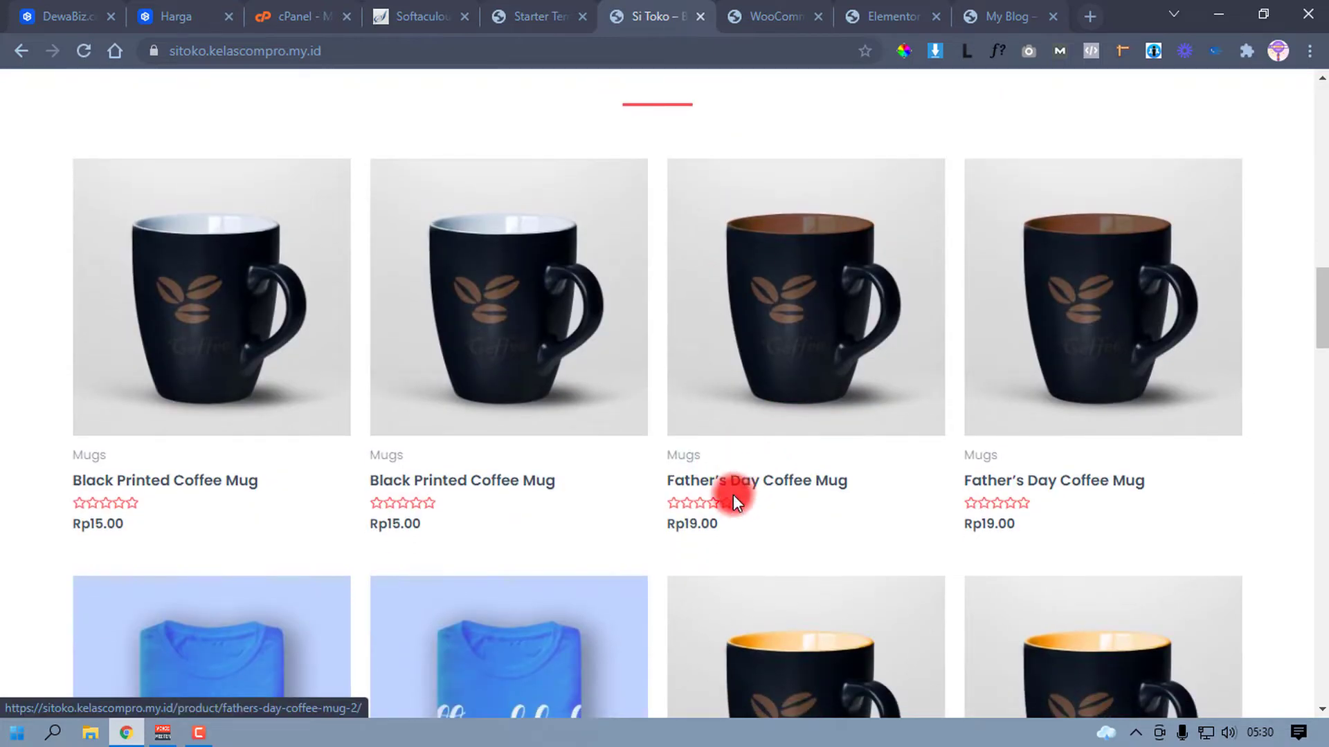
click(735, 479)
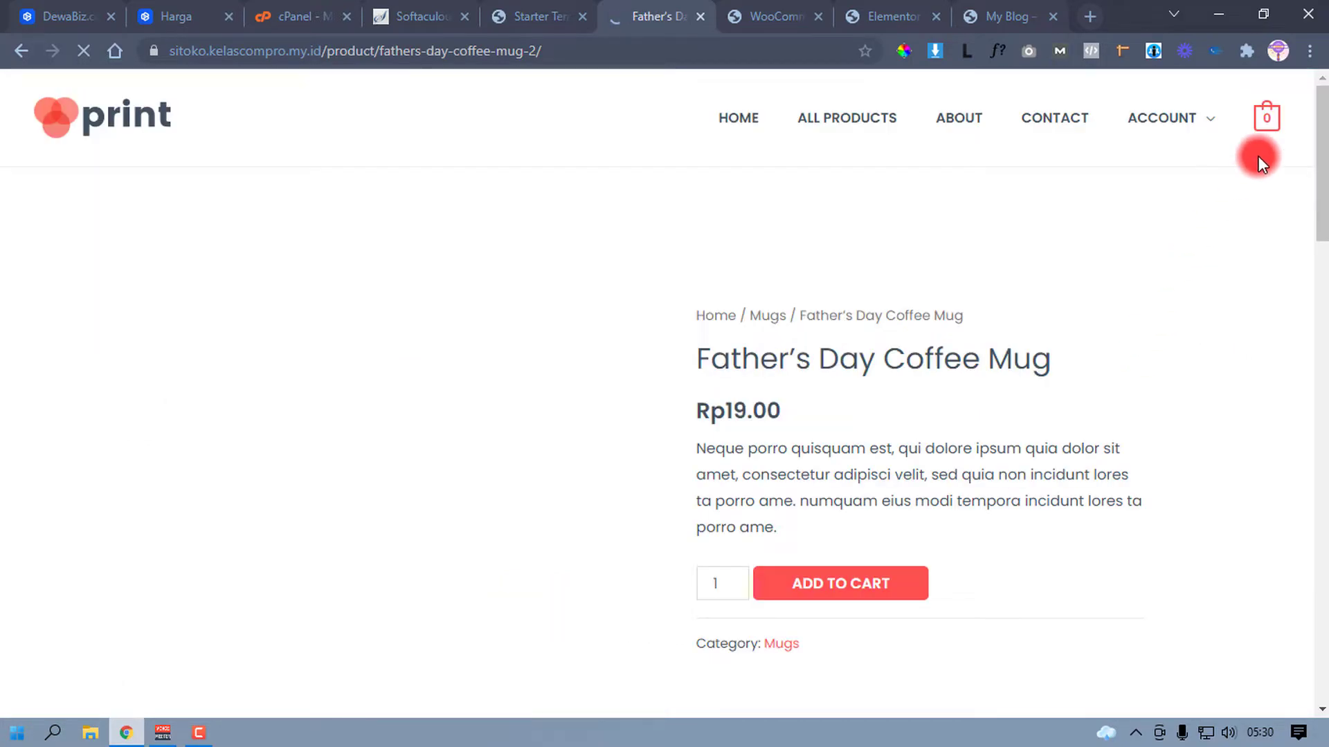
scroll(887, 348, down, 3)
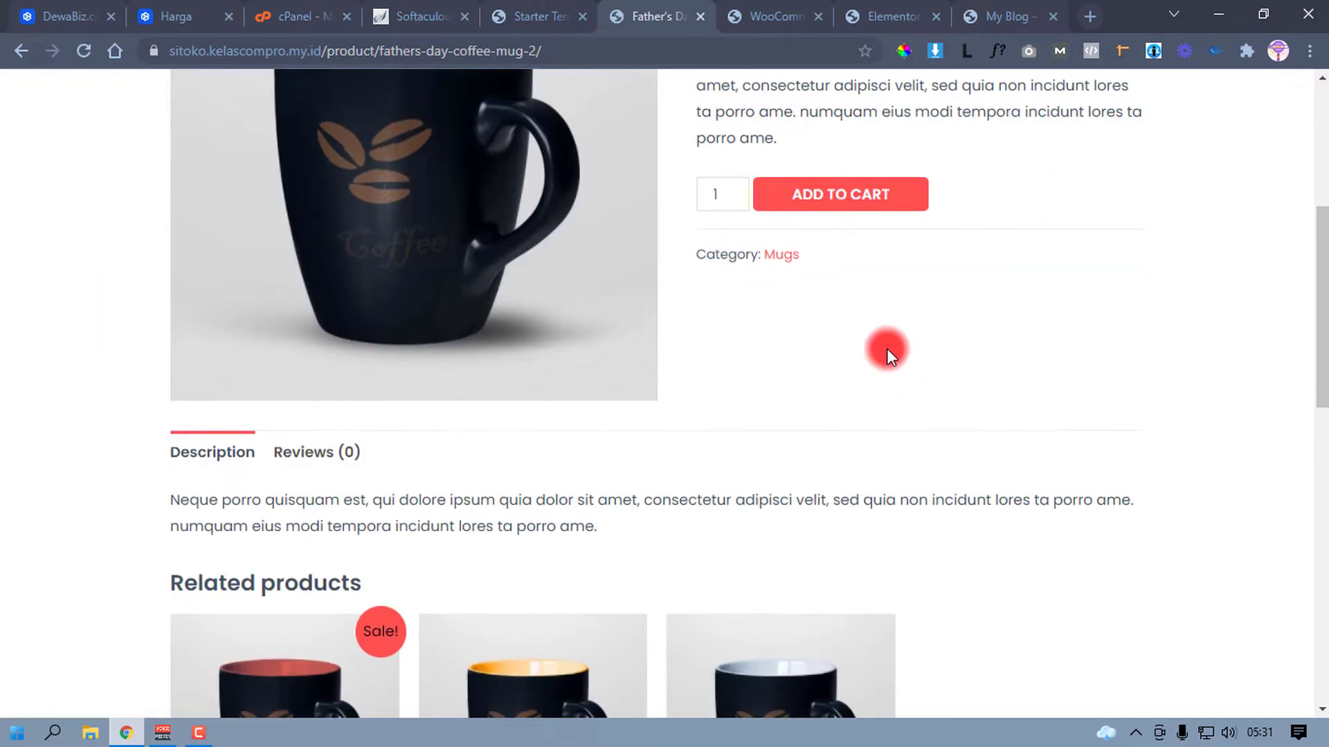
click(851, 398)
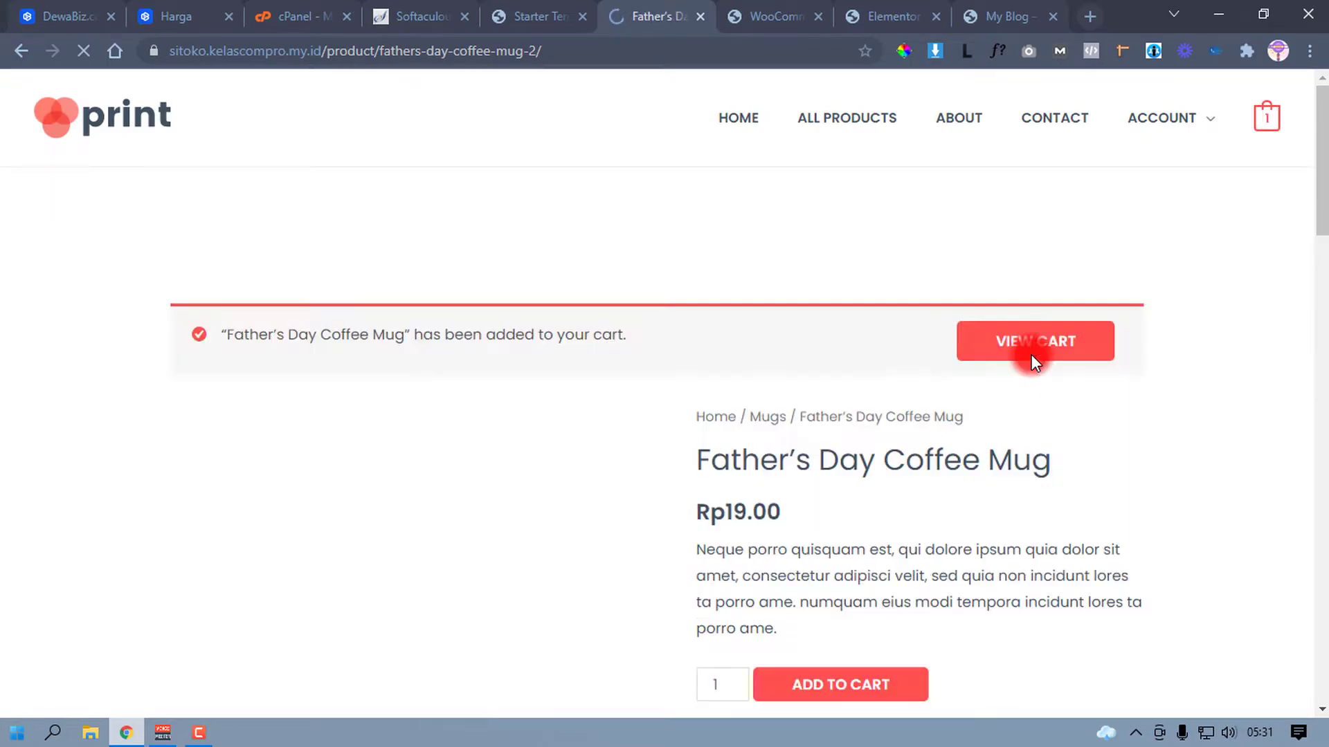
Step: View the sample store's cart and proceed to checkout as far as the billing details
click(1018, 344)
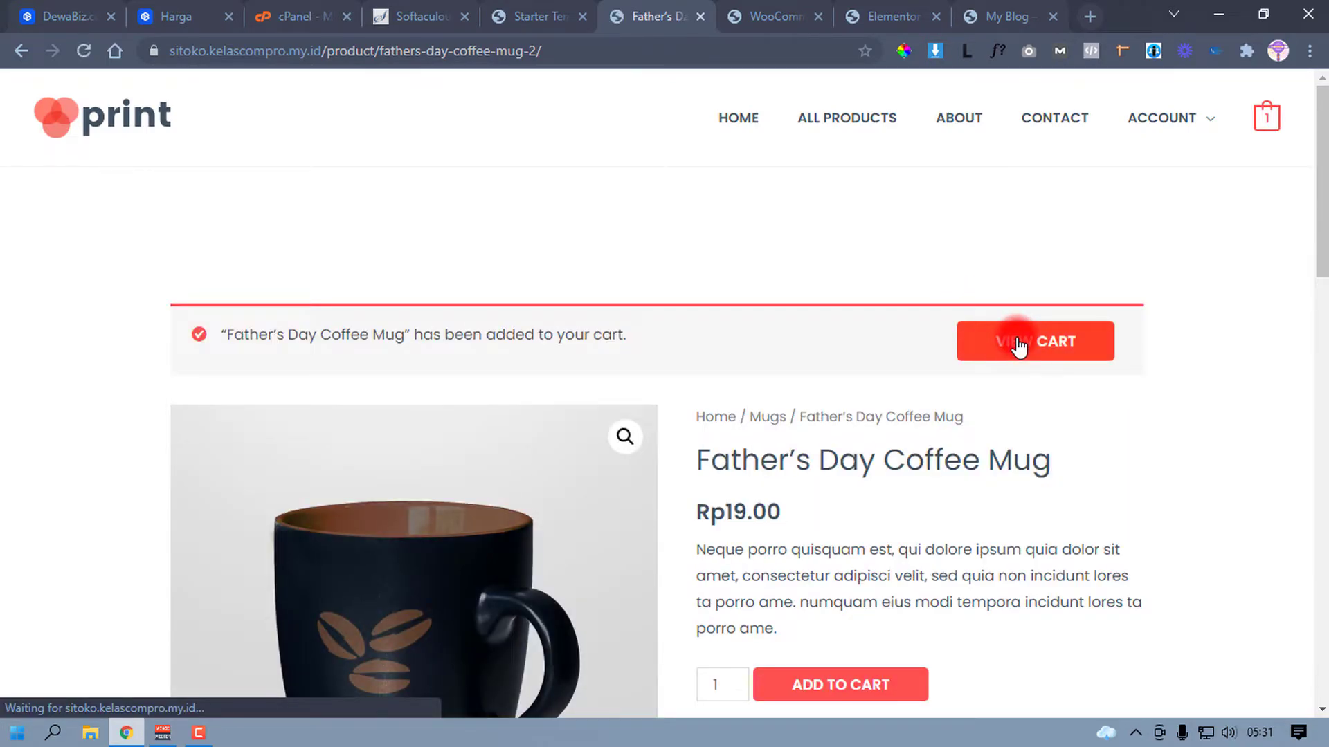
scroll(982, 390, down, 5)
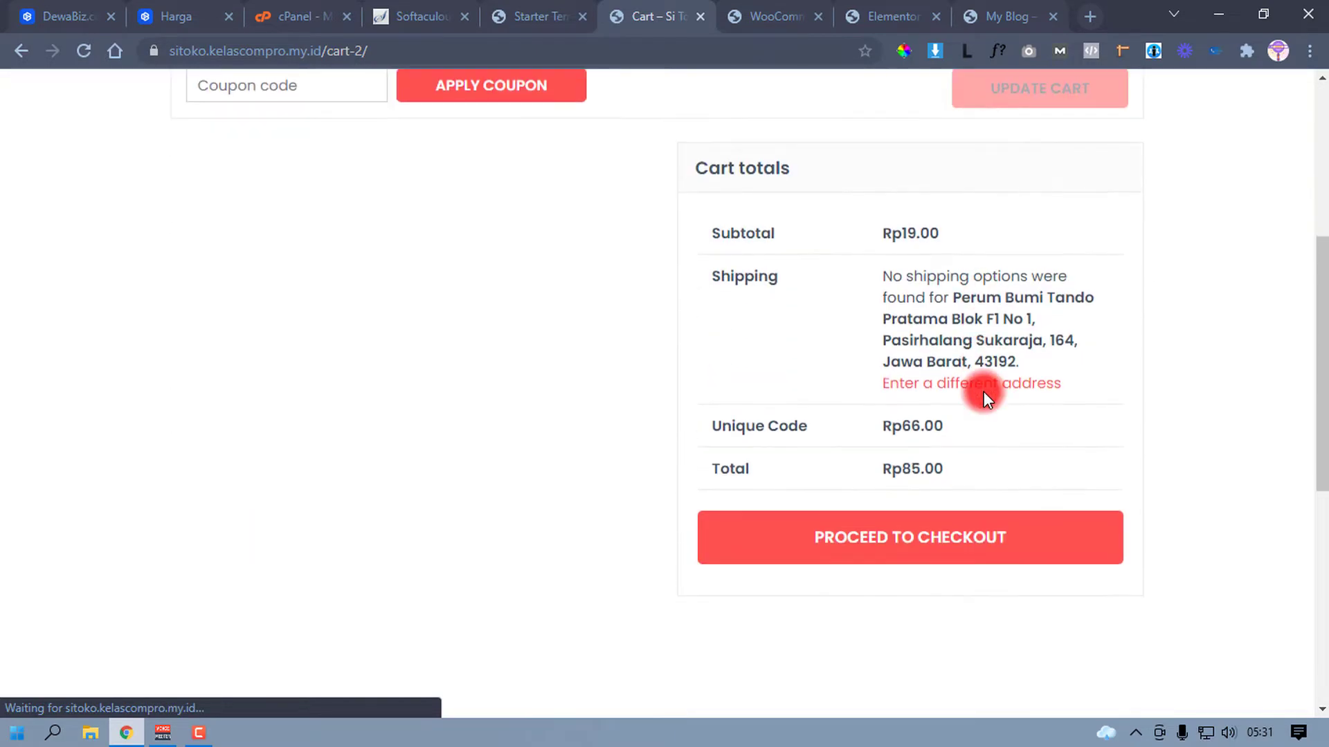
click(931, 536)
scroll(700, 490, down, 5)
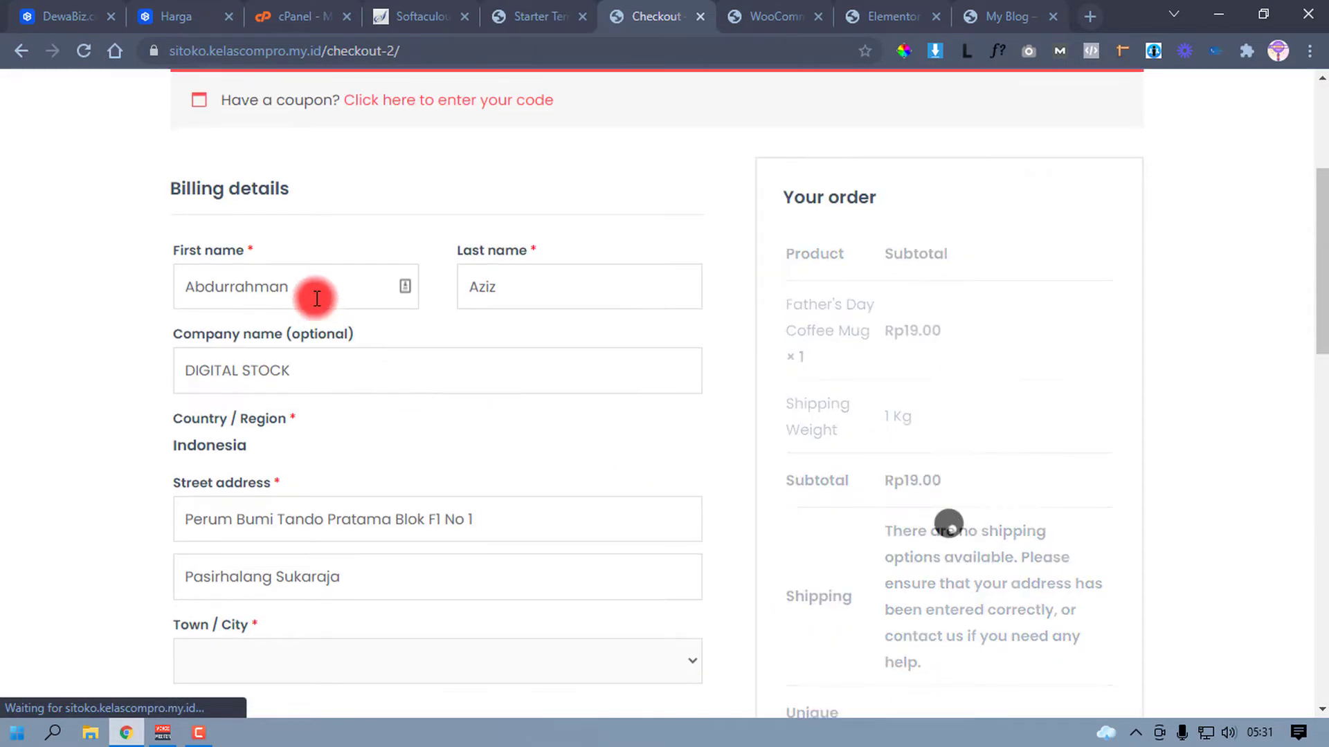
Step: Choose BANDUNG BARAT as the billing town and CIMAREME,NGAMPRAH as the district to load the courier shipping options
scroll(314, 477, down, 2)
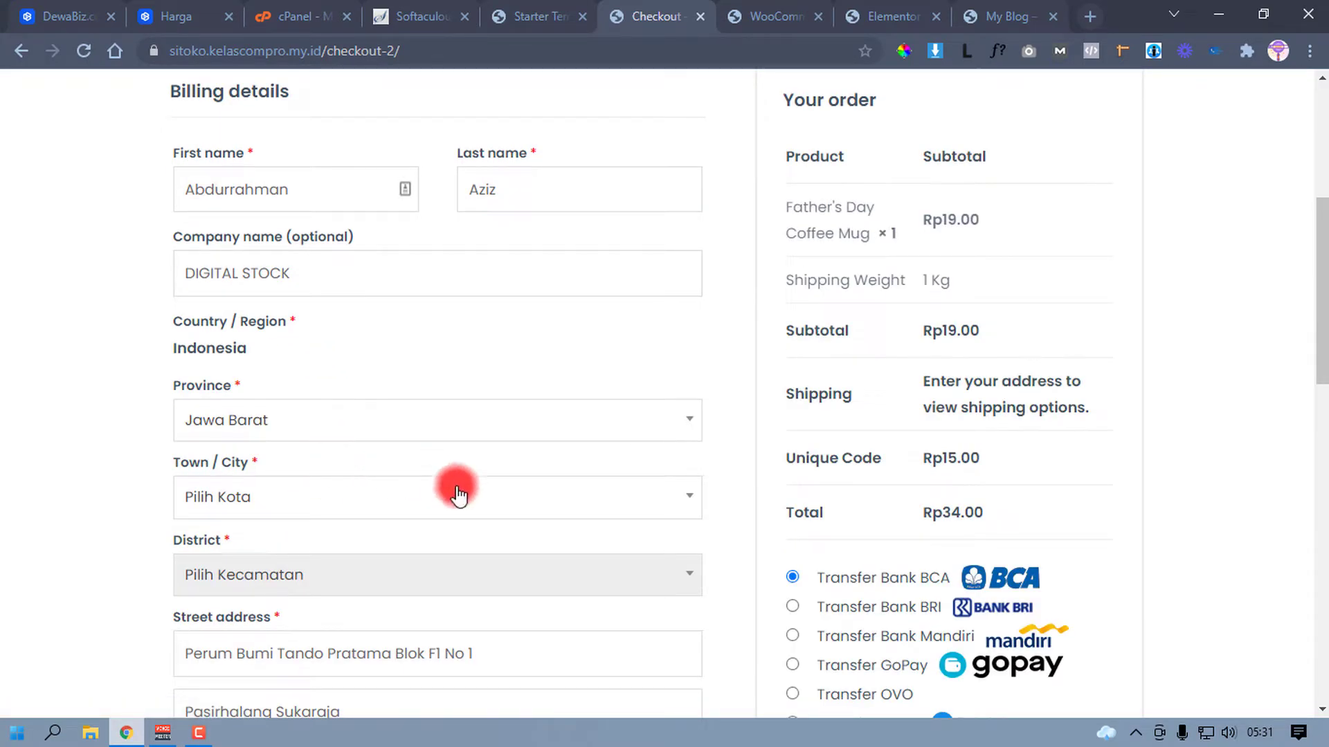
click(363, 499)
click(356, 377)
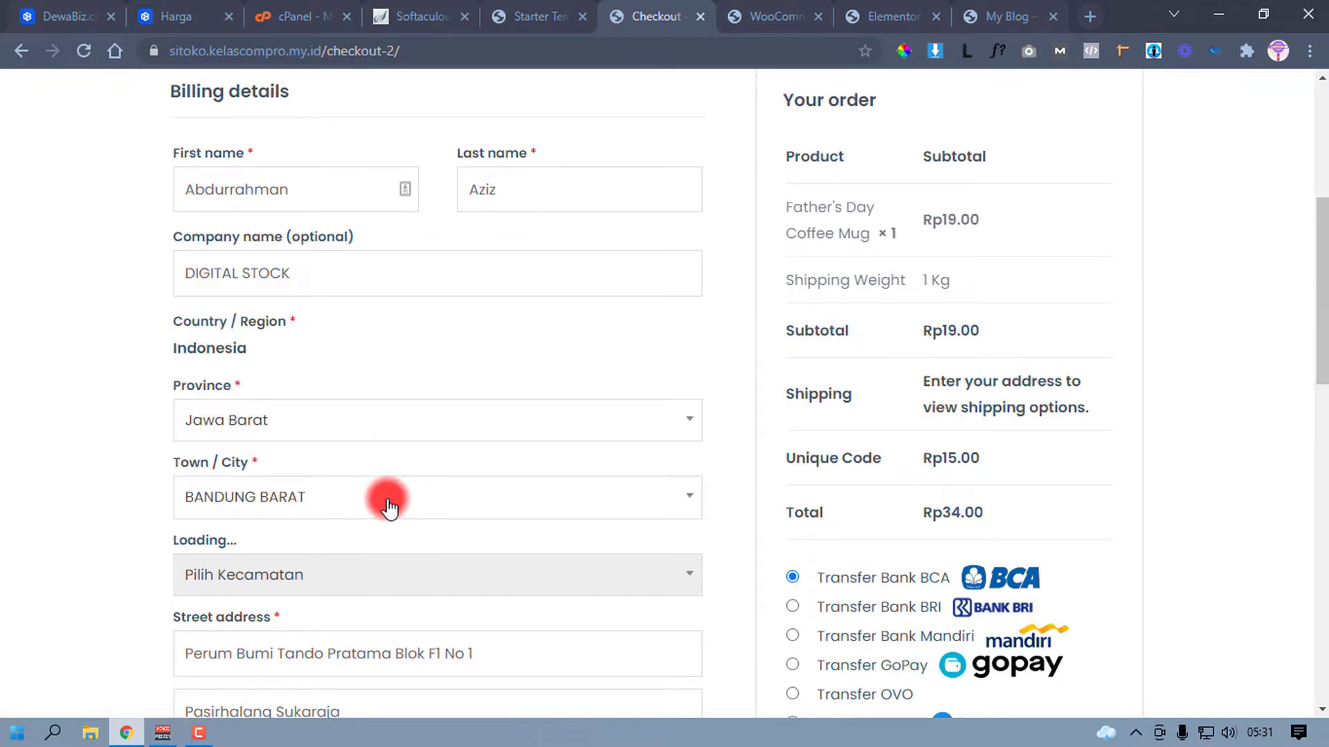
click(401, 581)
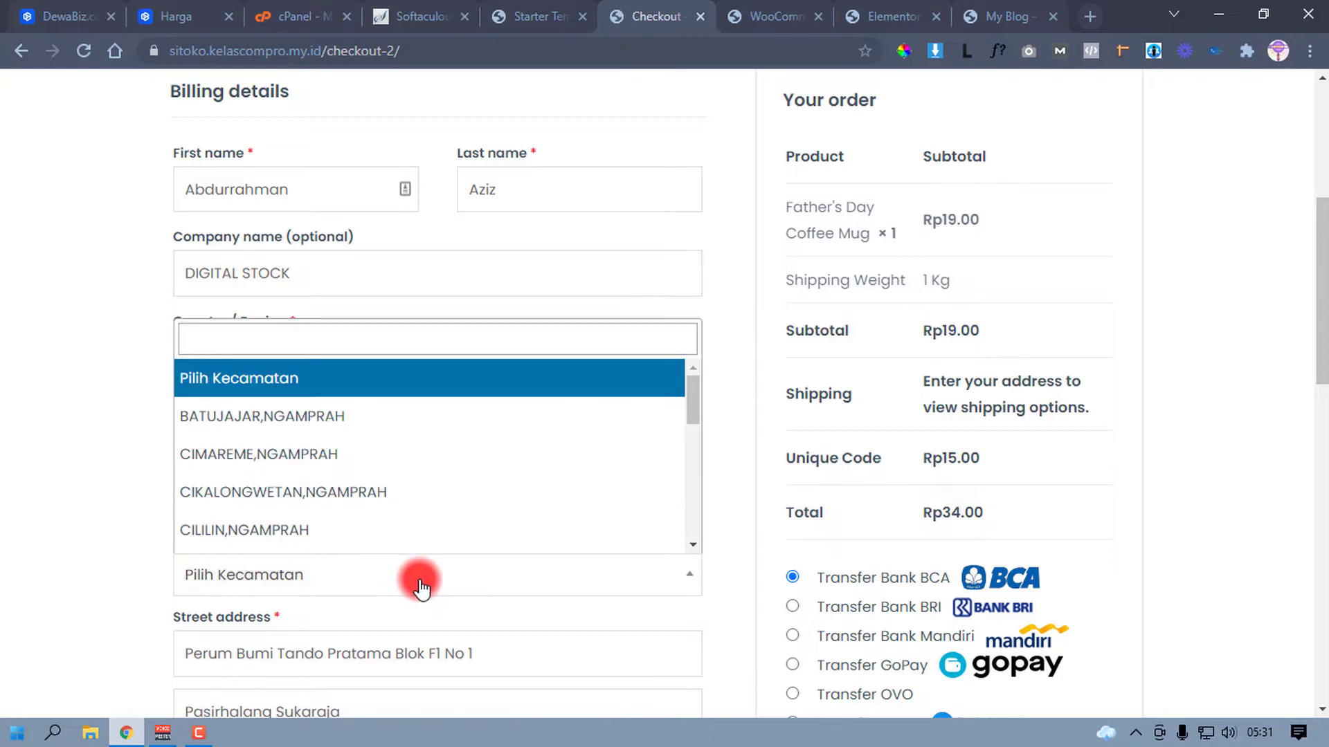
click(399, 454)
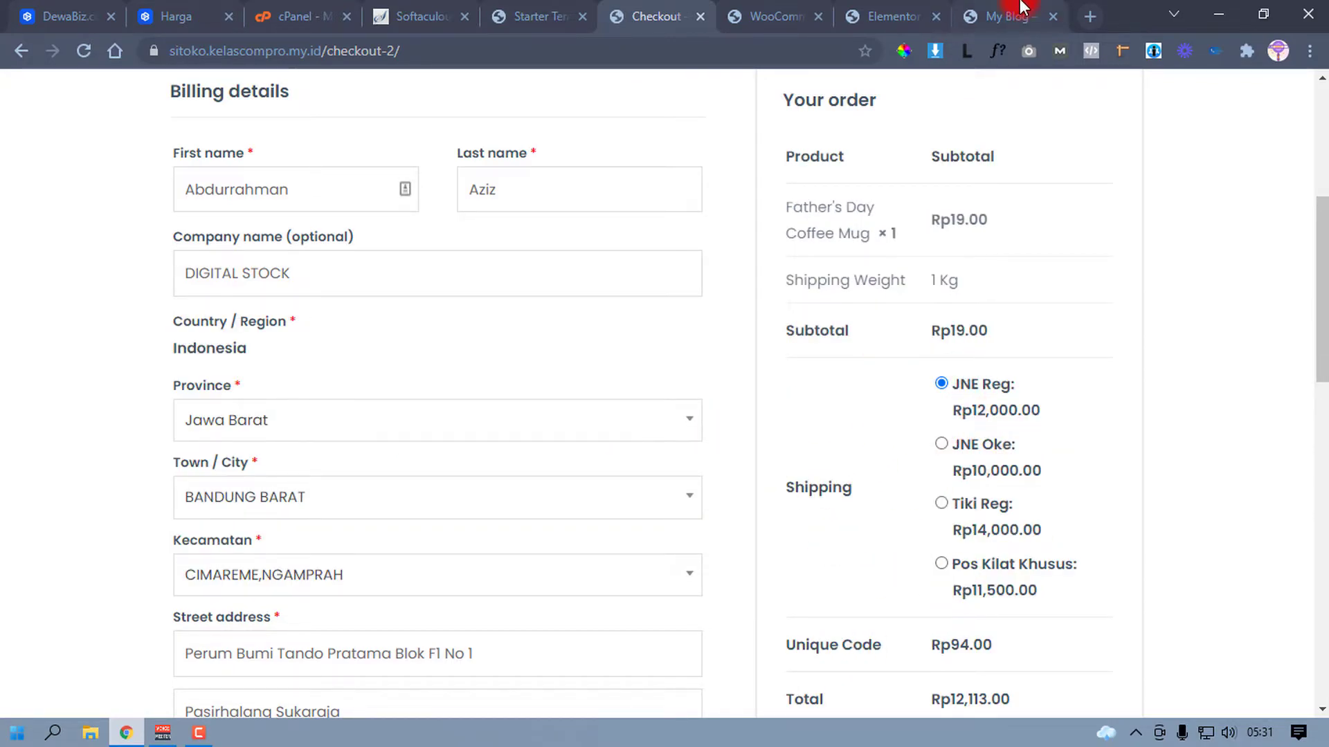
Step: Search the new store's plugin directory for "ongkos kirim", and install and activate Plugin Ongkos Kirim JNE Tiki Sicepat Wahana J&T POS for Woocommerce
click(781, 16)
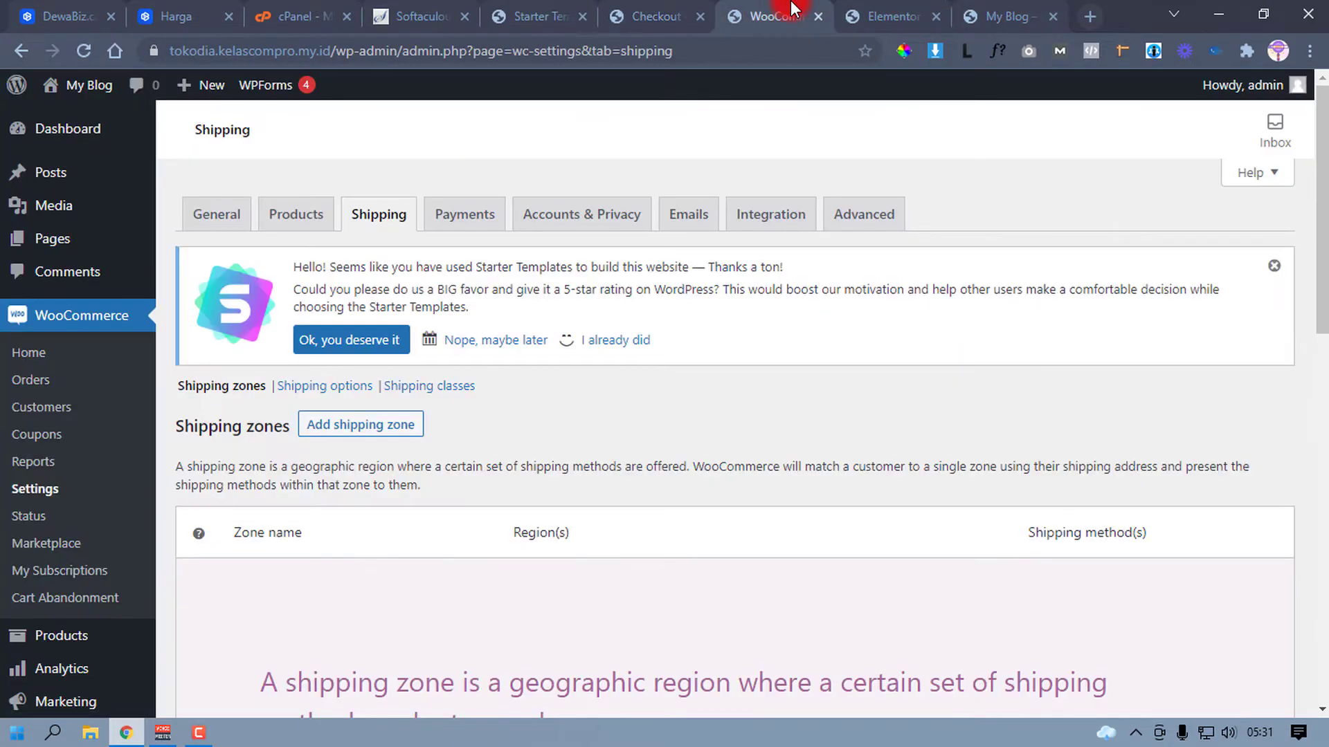
scroll(152, 497, down, 4)
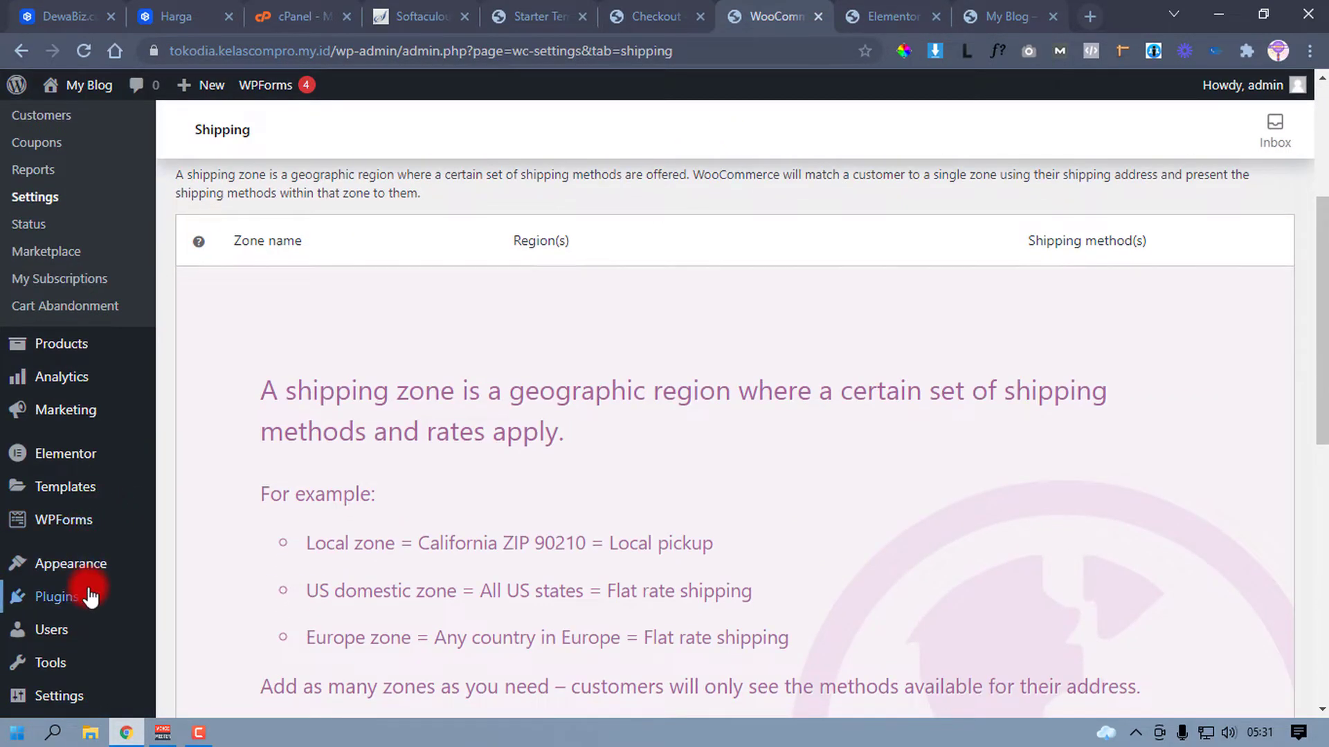
click(159, 602)
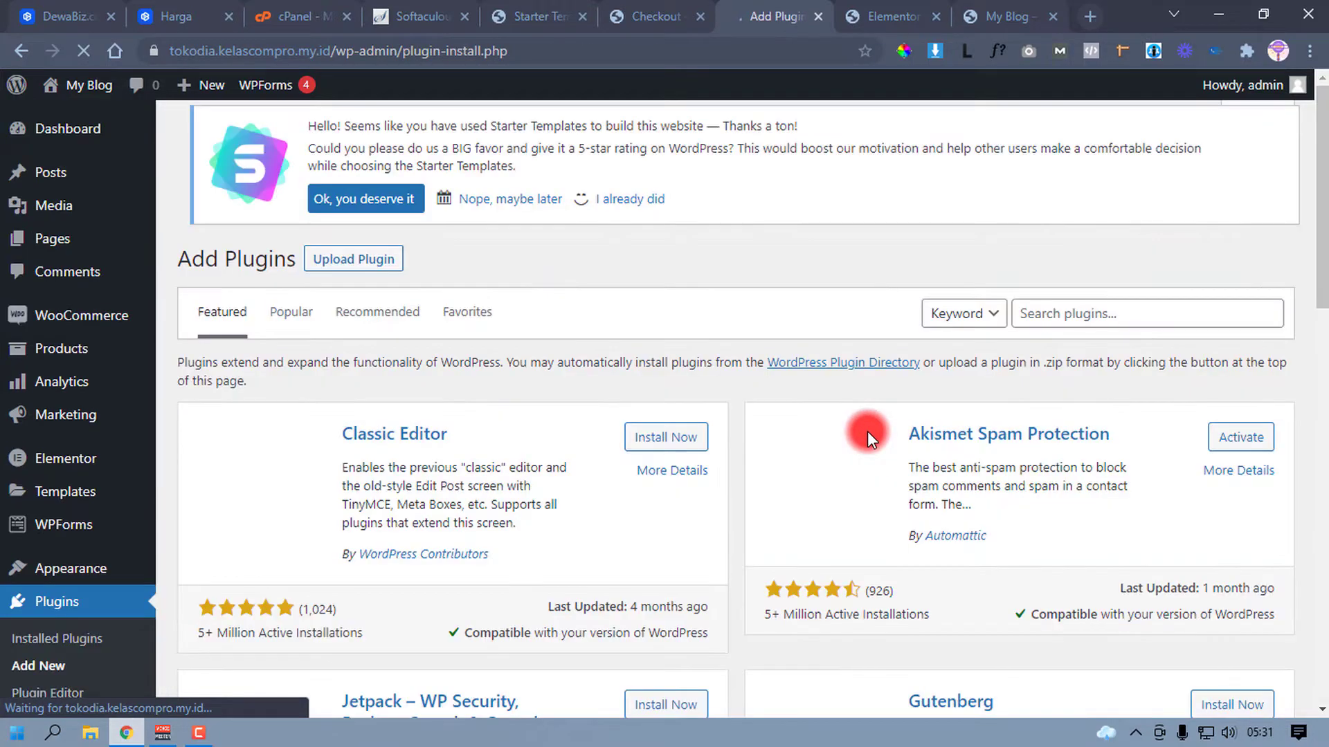
click(1100, 318)
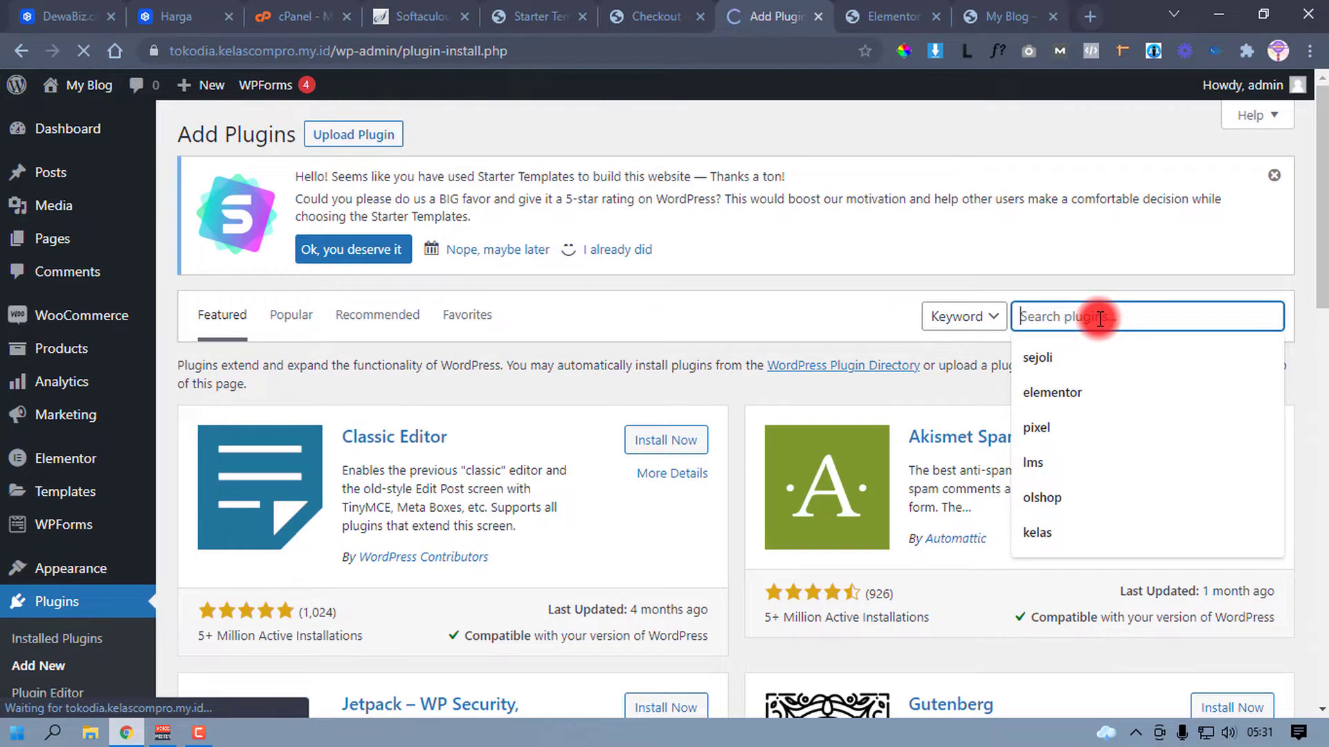
text(ongkos kirim)
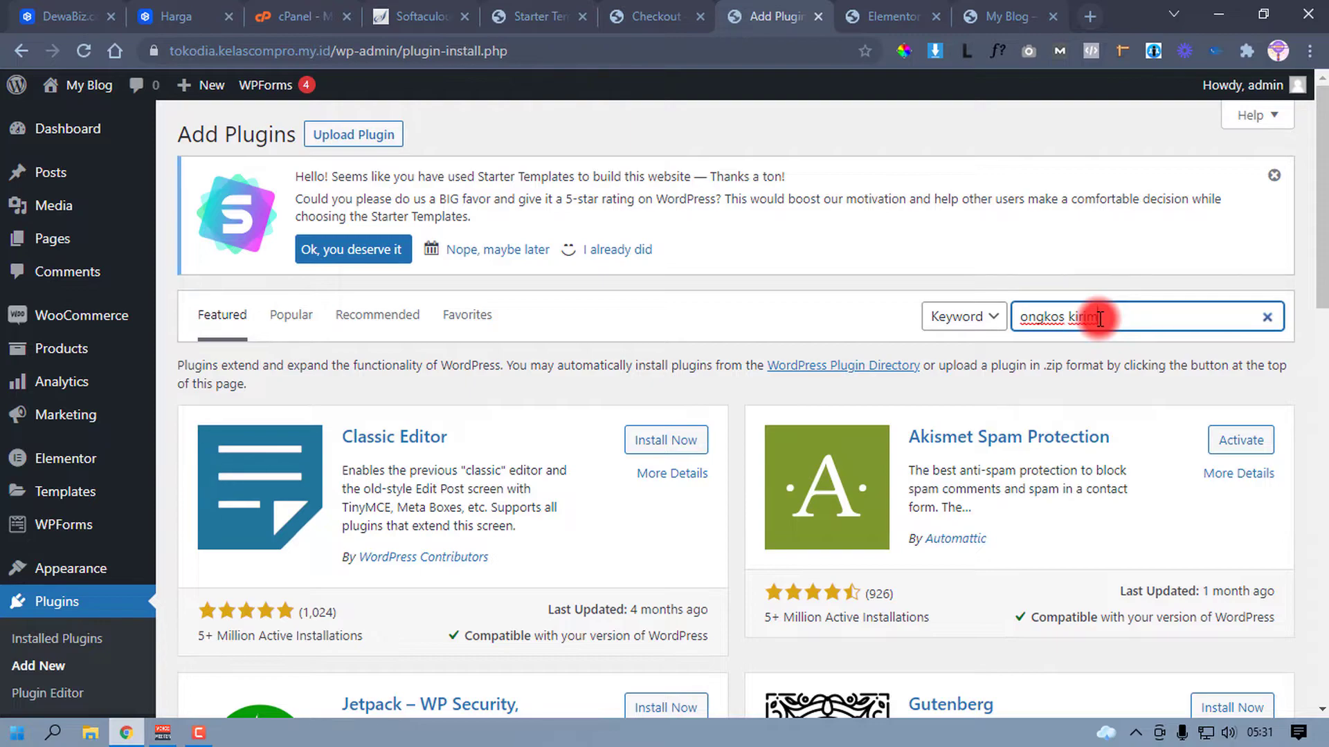
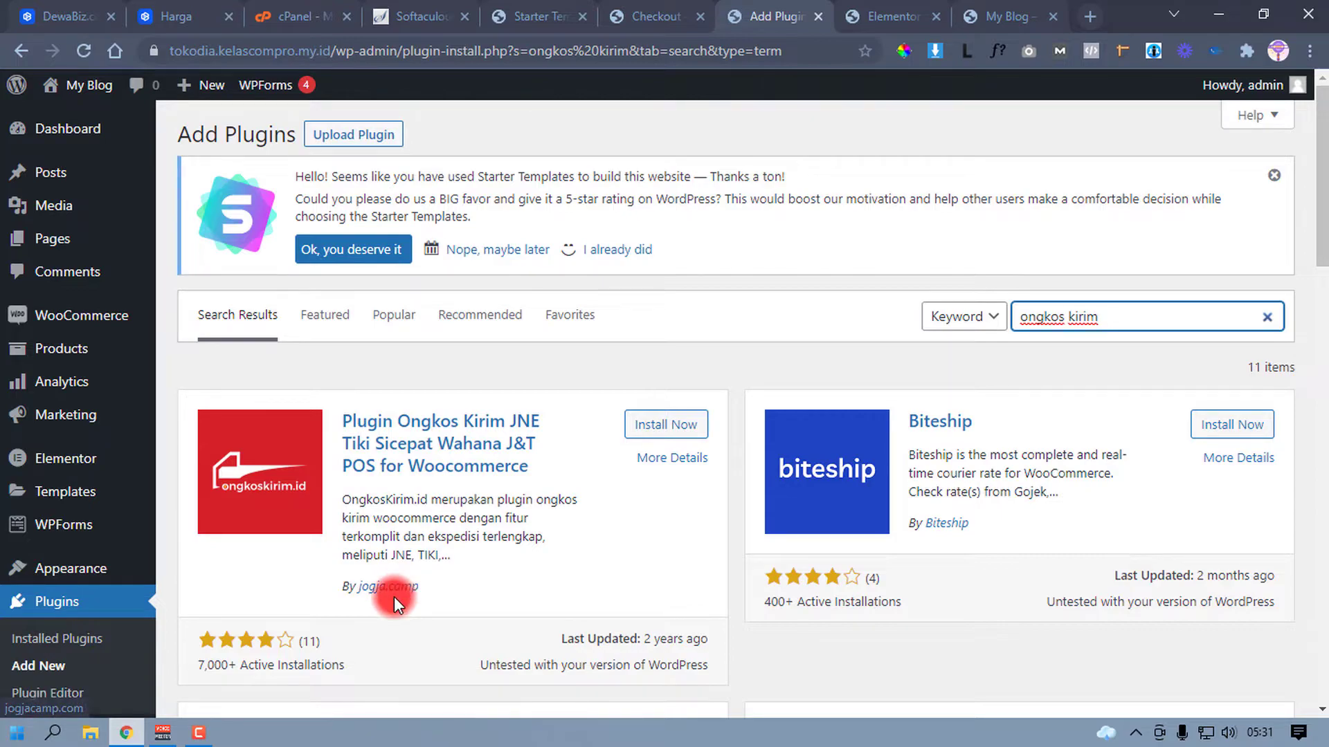
click(663, 426)
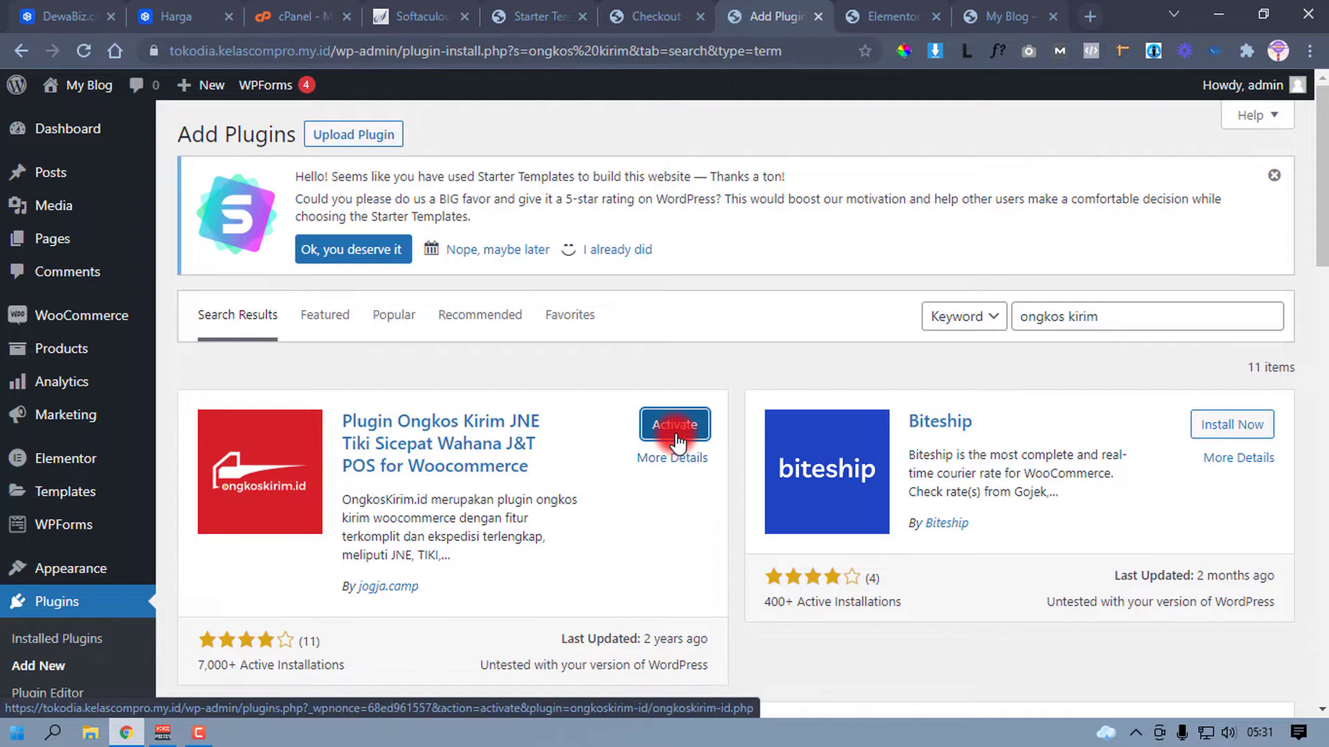
click(675, 426)
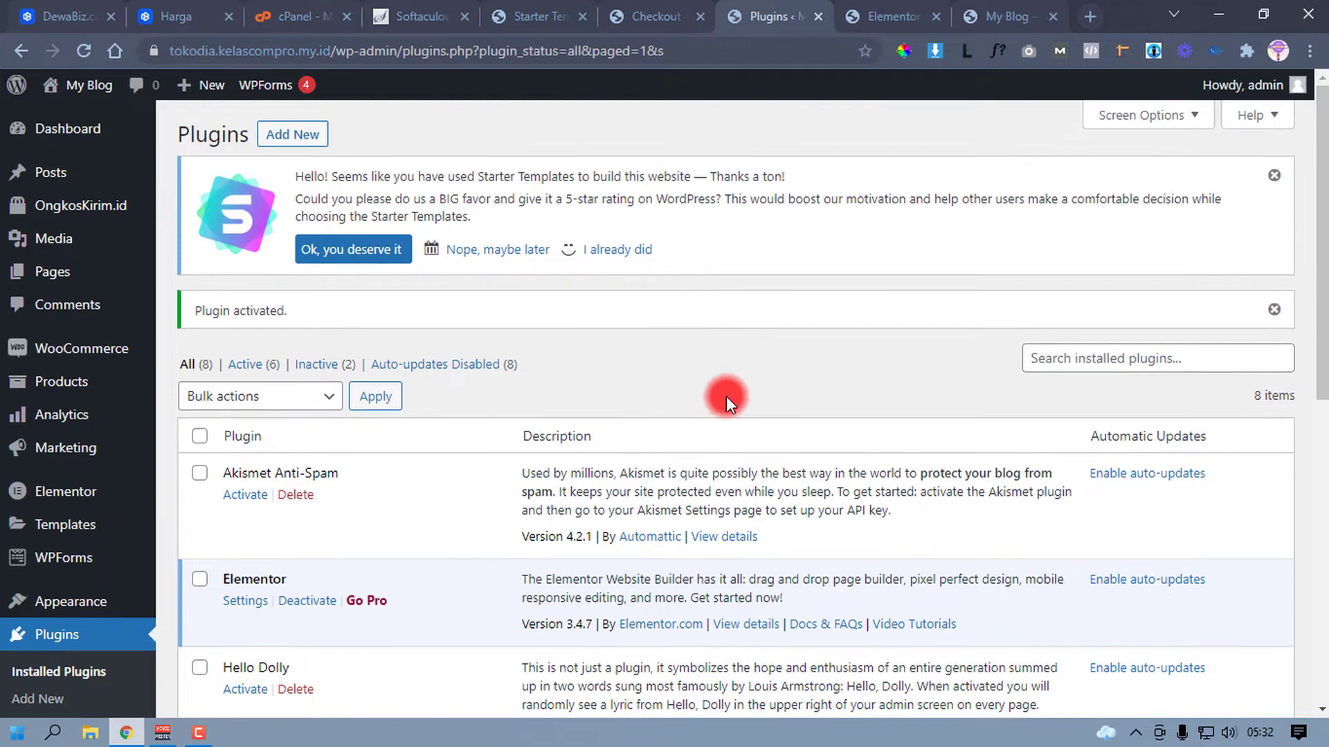
Step: Open the OngkosKirim.id section of the WooCommerce shipping settings and bring up its courier choices
mouse_move(40, 349)
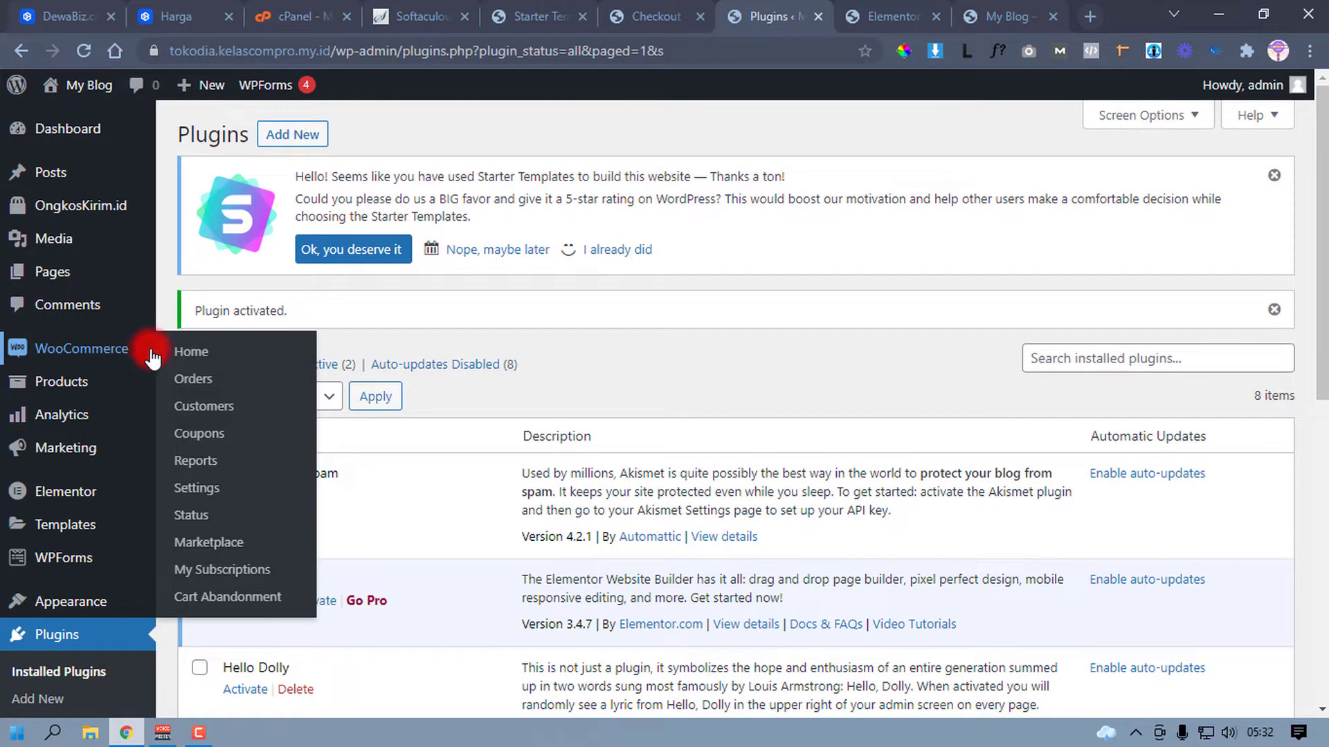
click(199, 489)
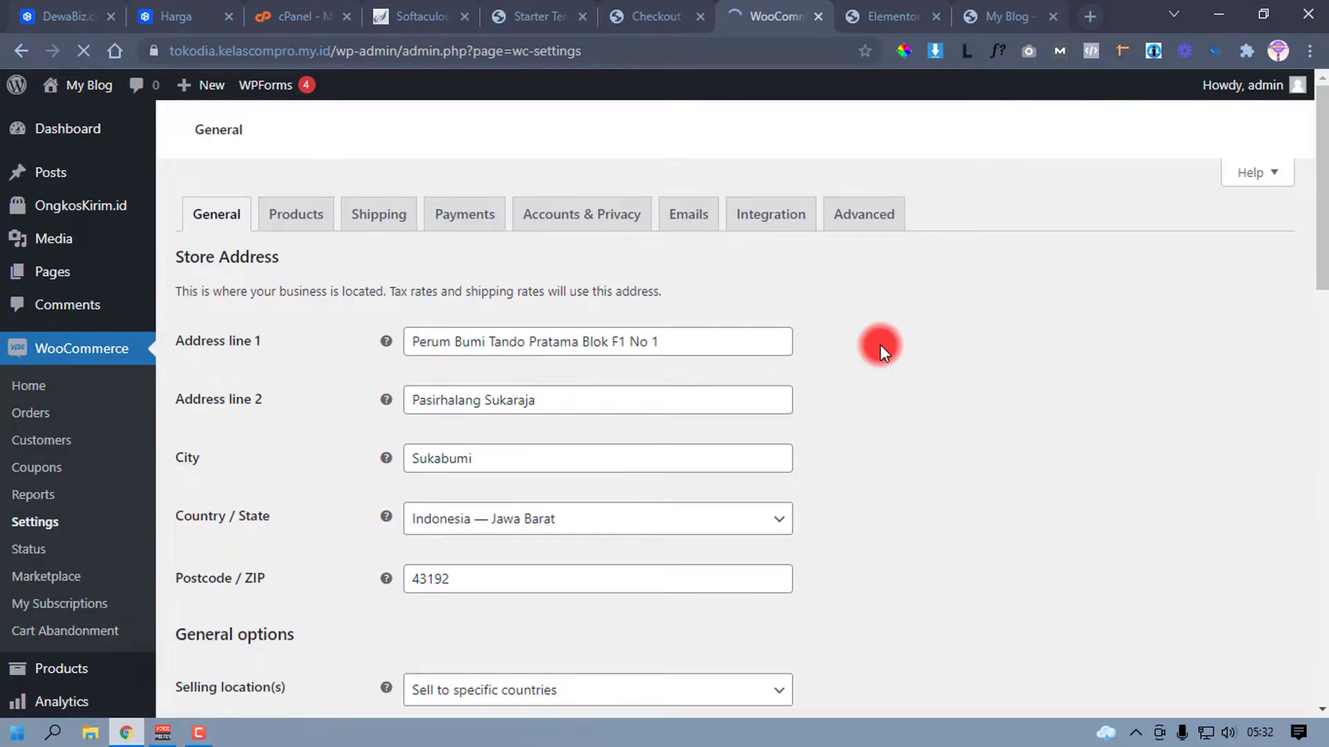
scroll(878, 344, down, 3)
scroll(879, 345, up, 4)
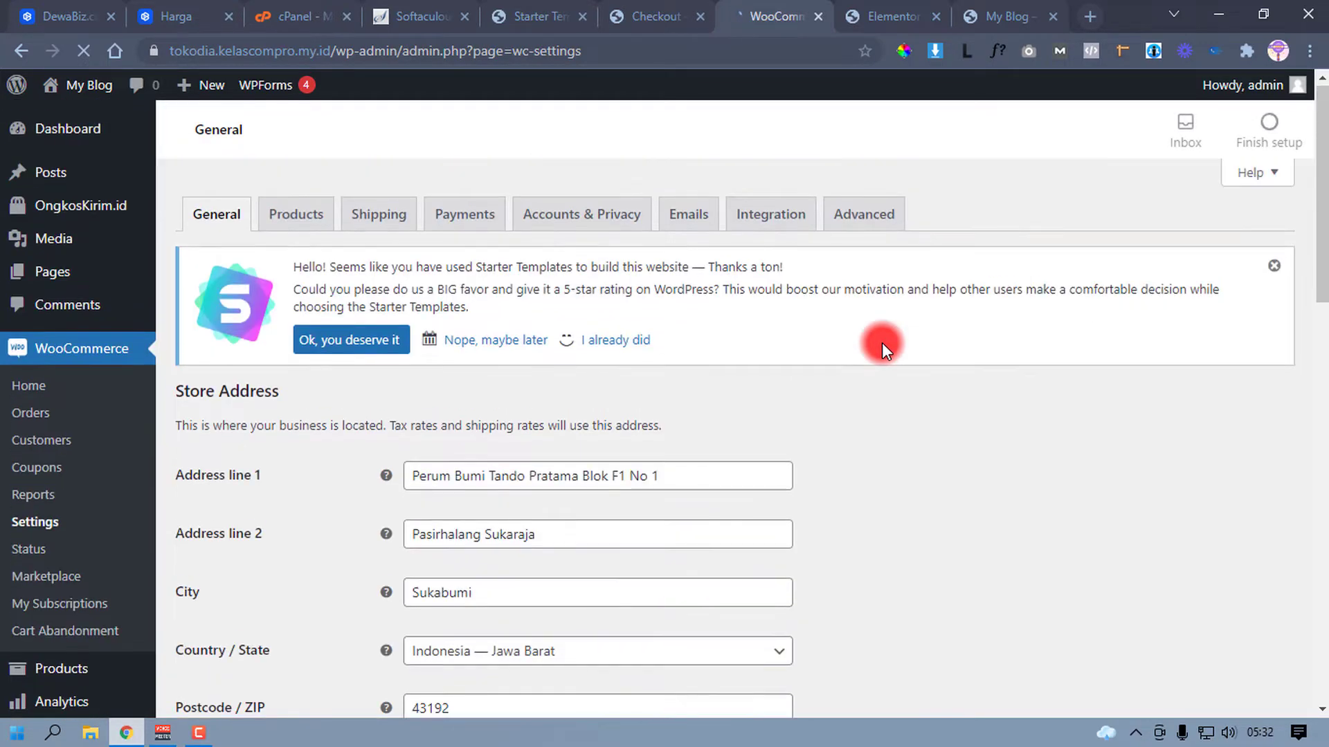
click(384, 218)
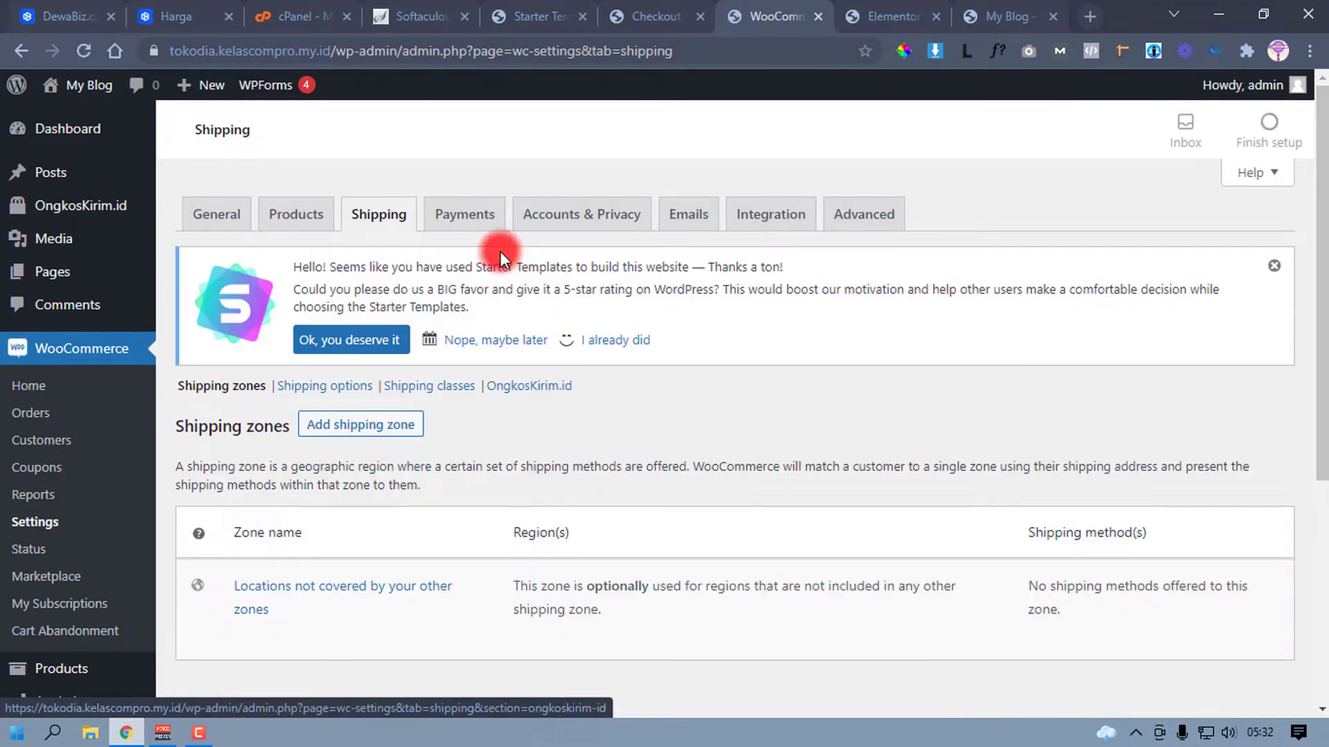
click(533, 390)
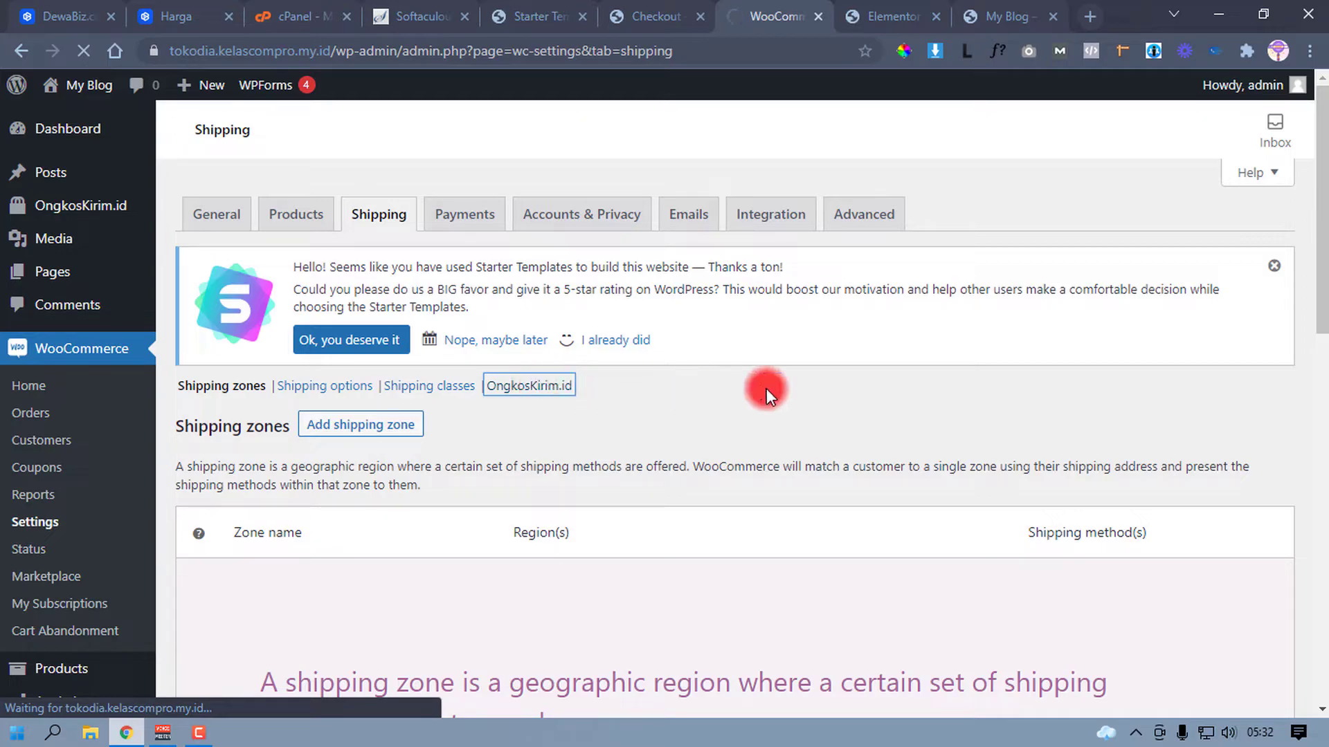
scroll(861, 393, down, 3)
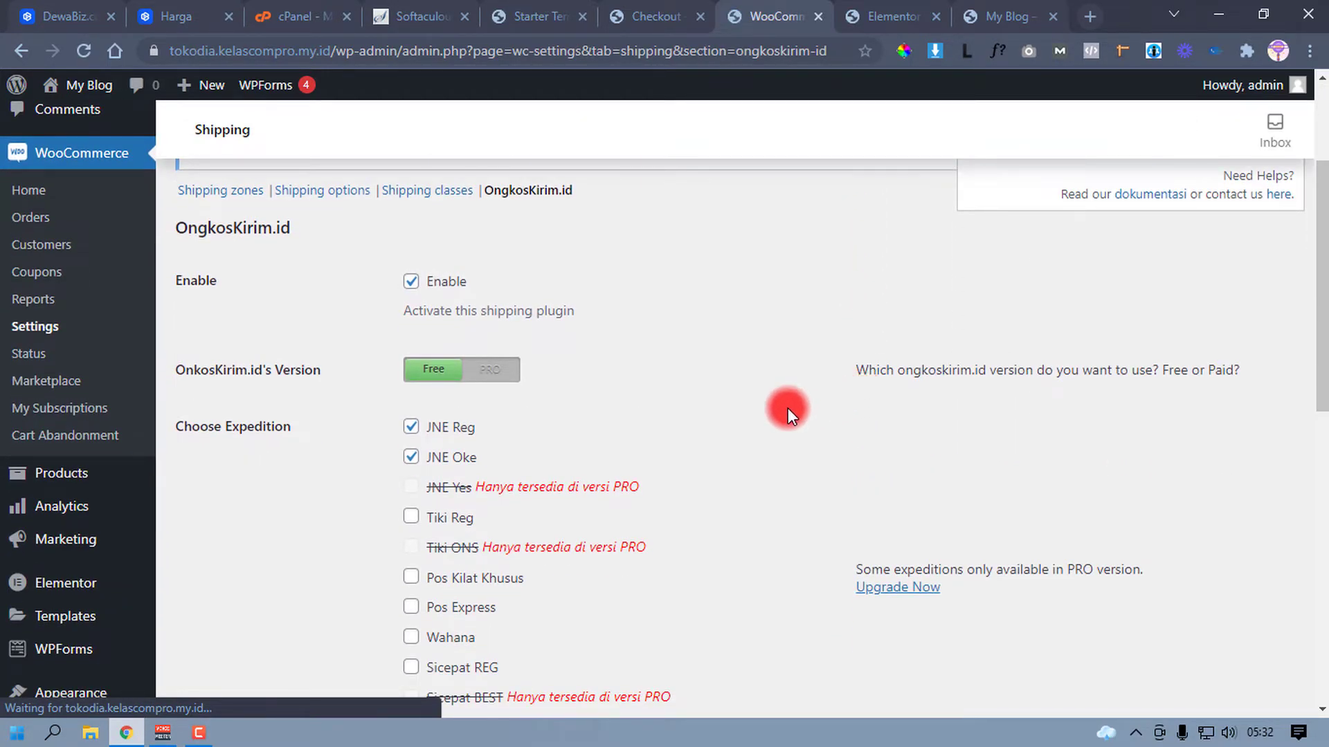
scroll(788, 409, down, 3)
Step: Open the OngkosKirim.id upgrade page and compare the couriers and features of the Gratis, PRO and PRO Multi Site licences
click(872, 393)
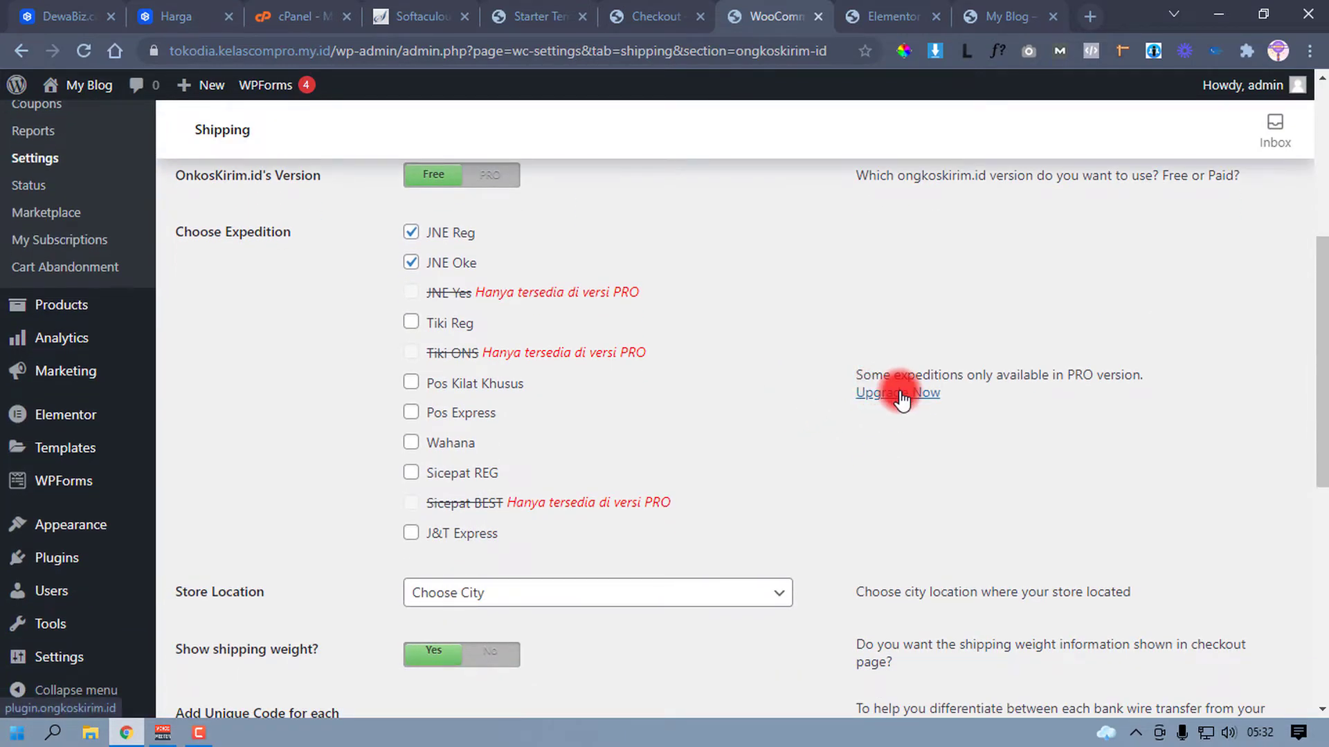
click(811, 10)
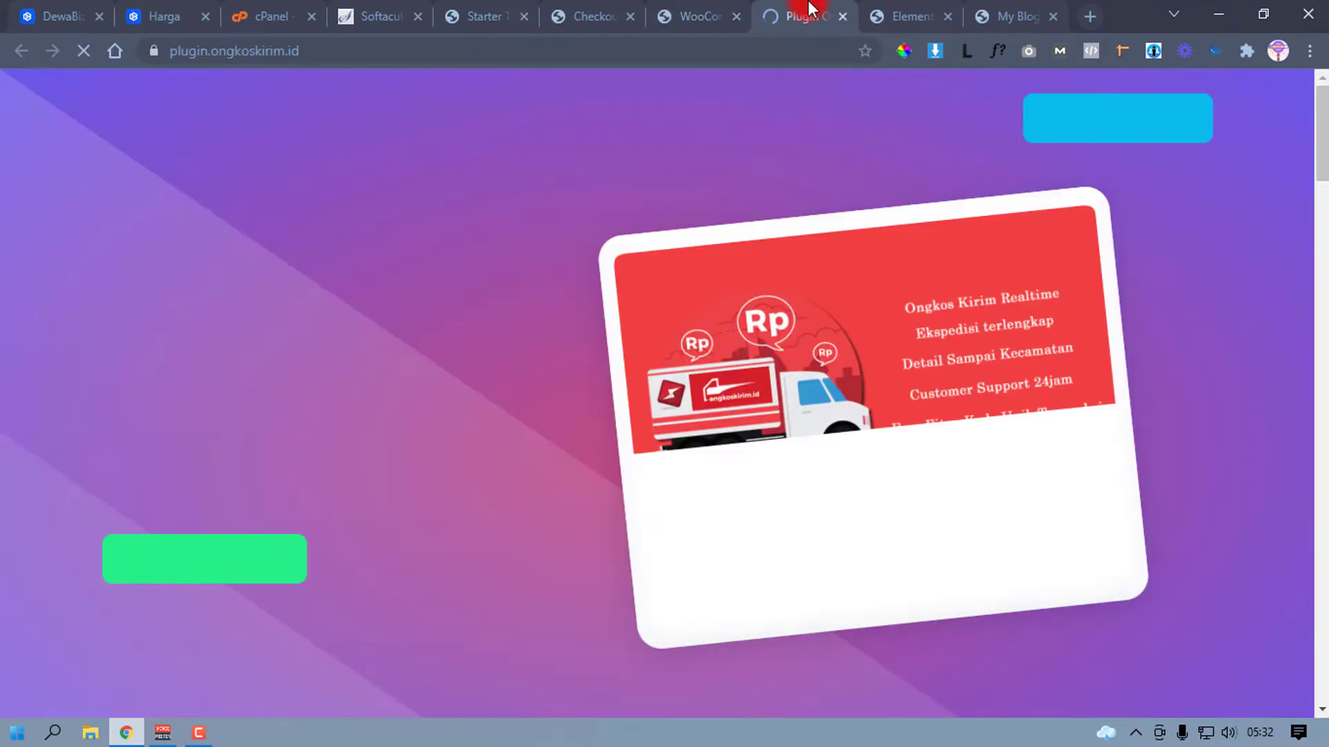
scroll(625, 424, down, 7)
scroll(624, 424, down, 20)
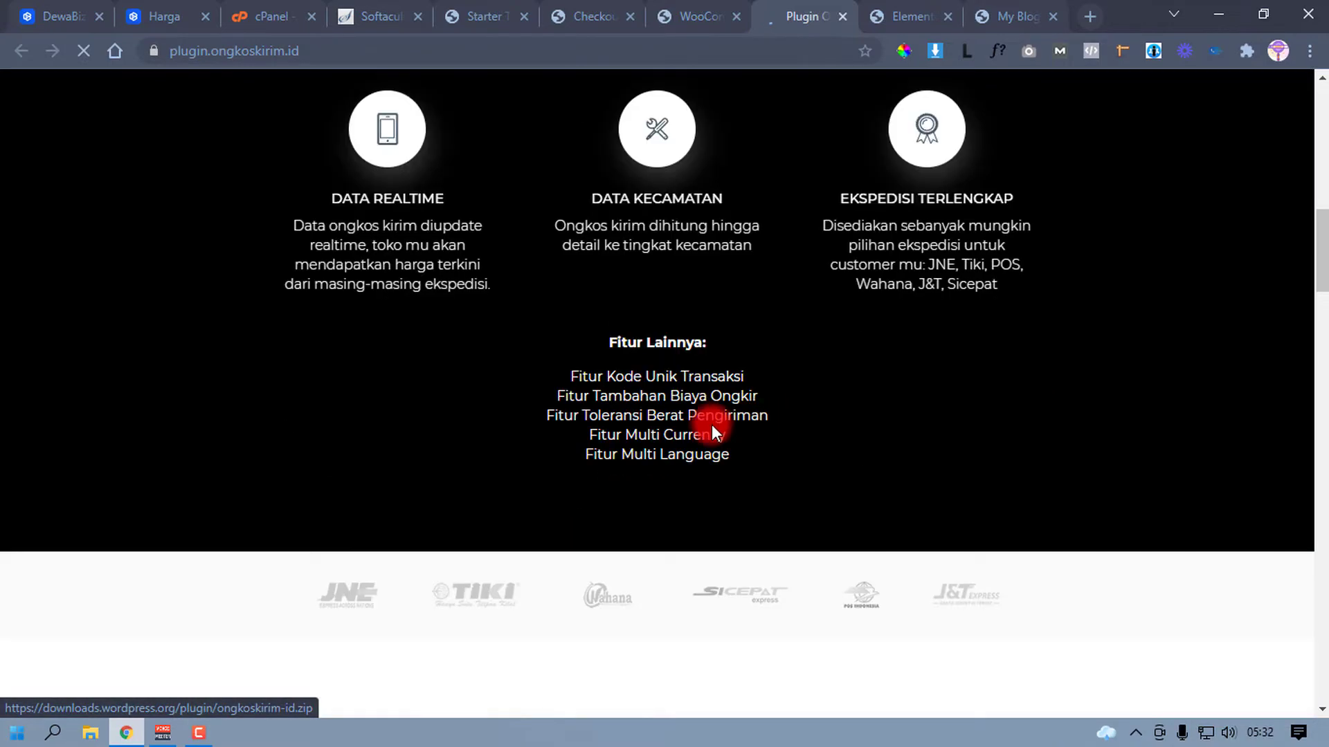
scroll(754, 426, up, 5)
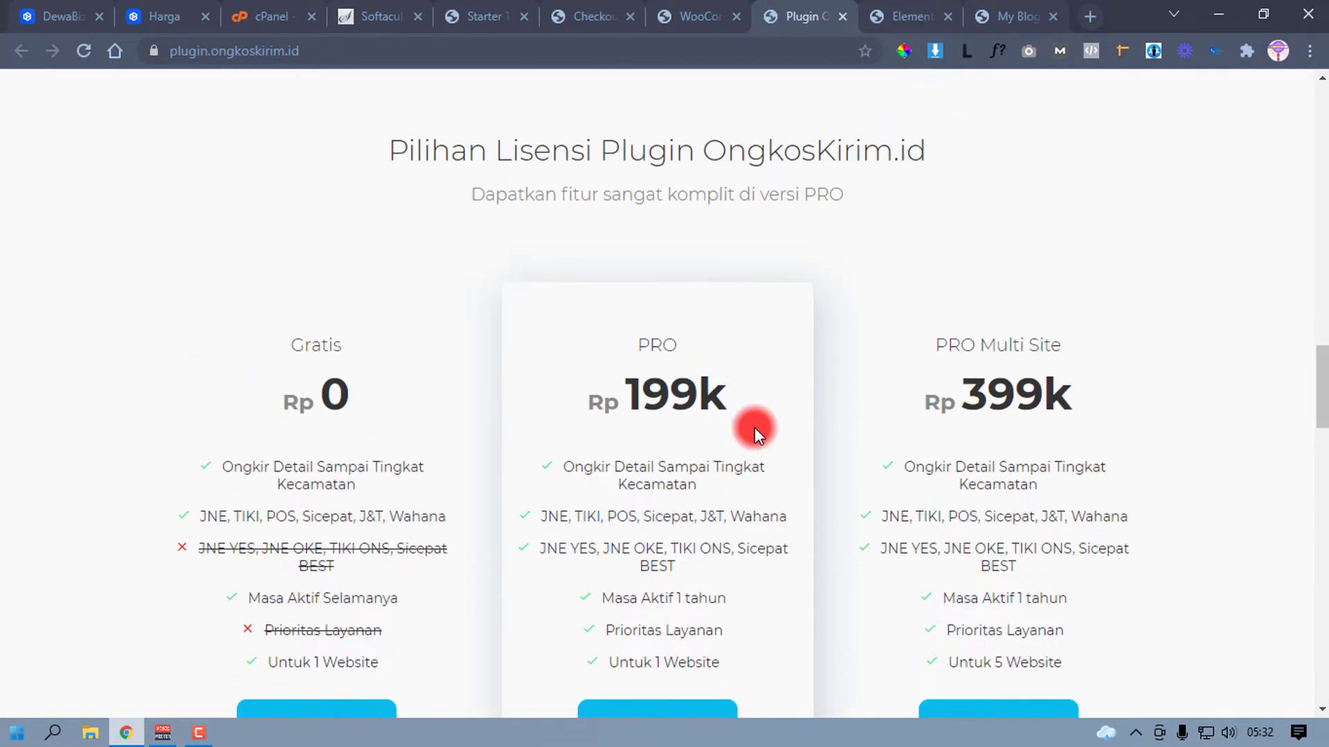
scroll(564, 356, down, 2)
drag(294, 248, 444, 418)
click(205, 418)
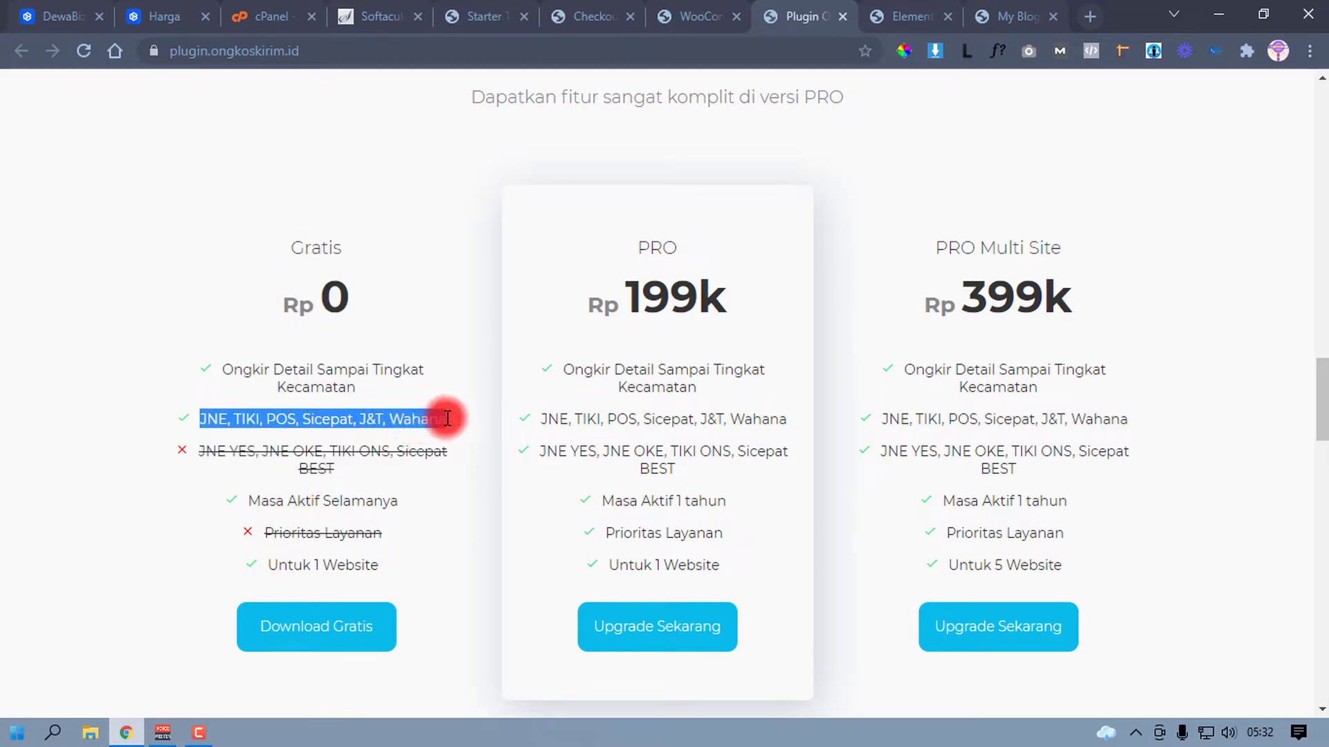
click(445, 418)
click(202, 454)
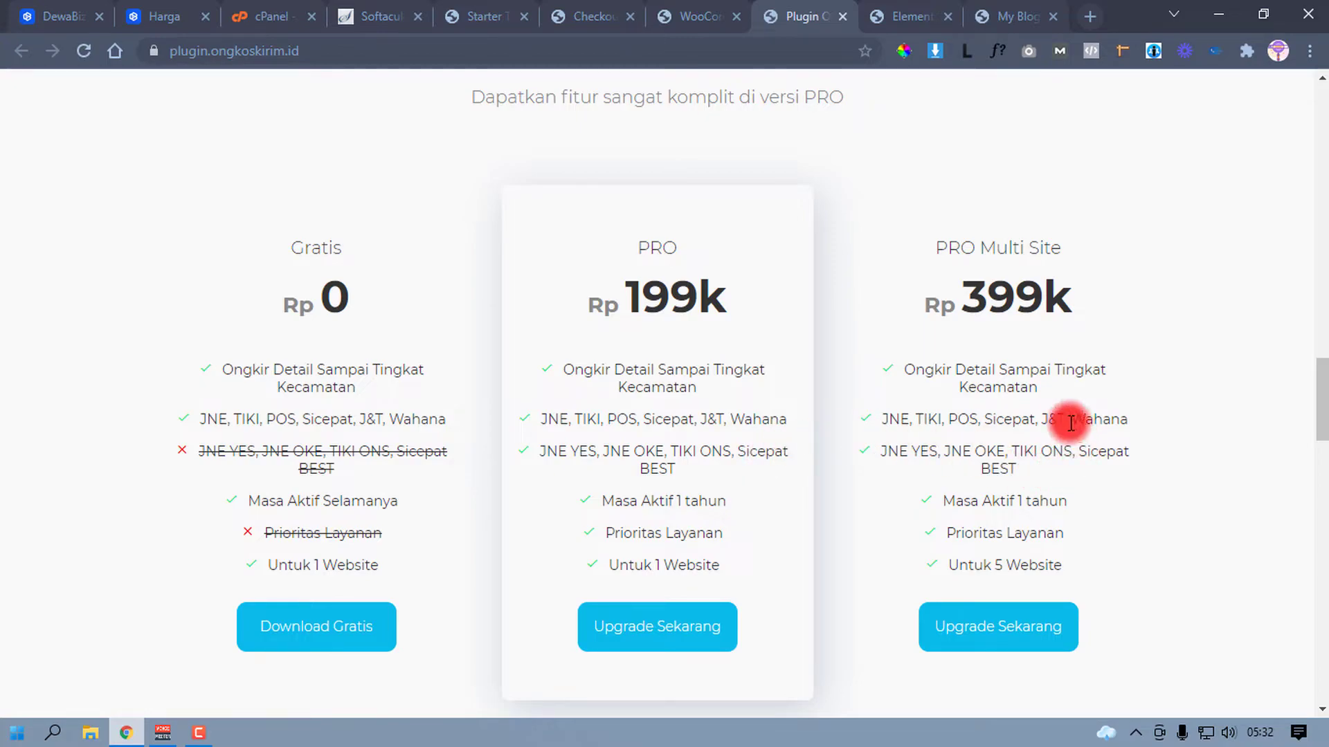
scroll(848, 422, down, 1)
scroll(852, 429, up, 1)
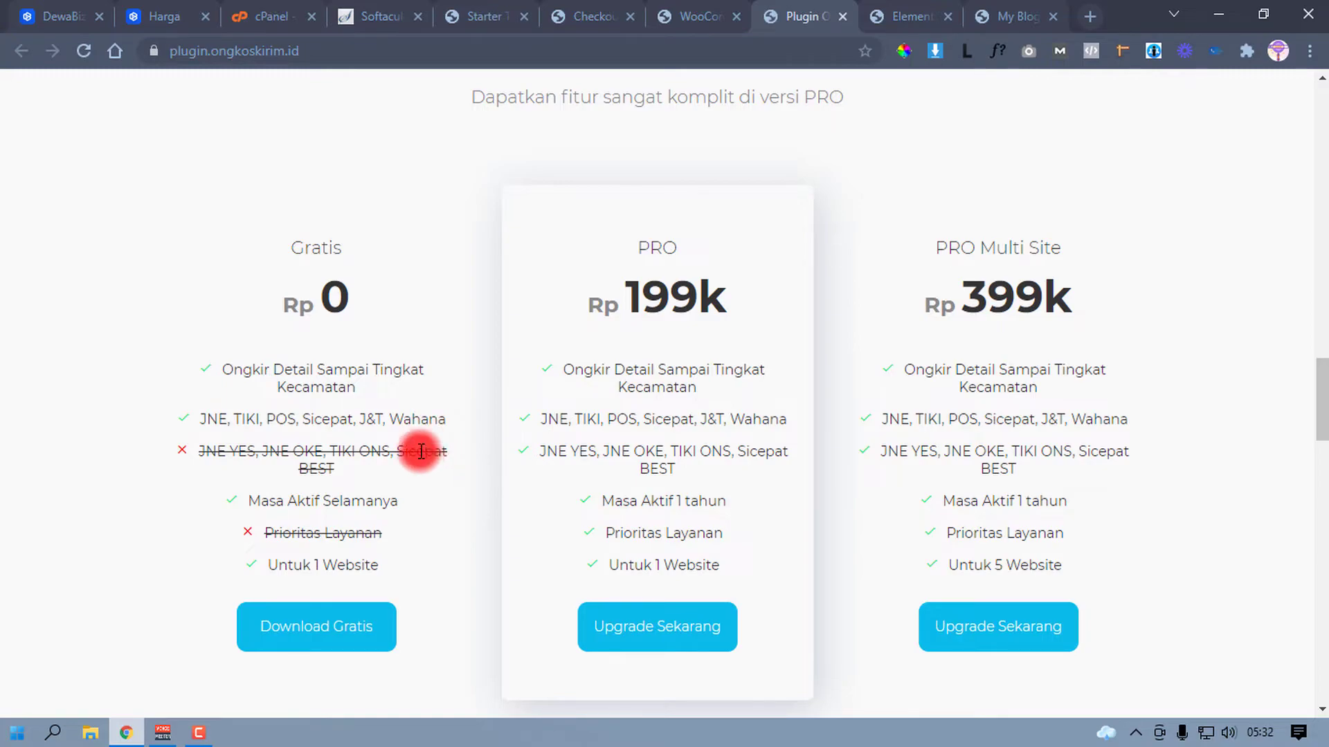
Step: Return to the OngkosKirim.id settings and enable J&T Express and Sicepat REG alongside JNE Reg and JNE Oke
click(719, 15)
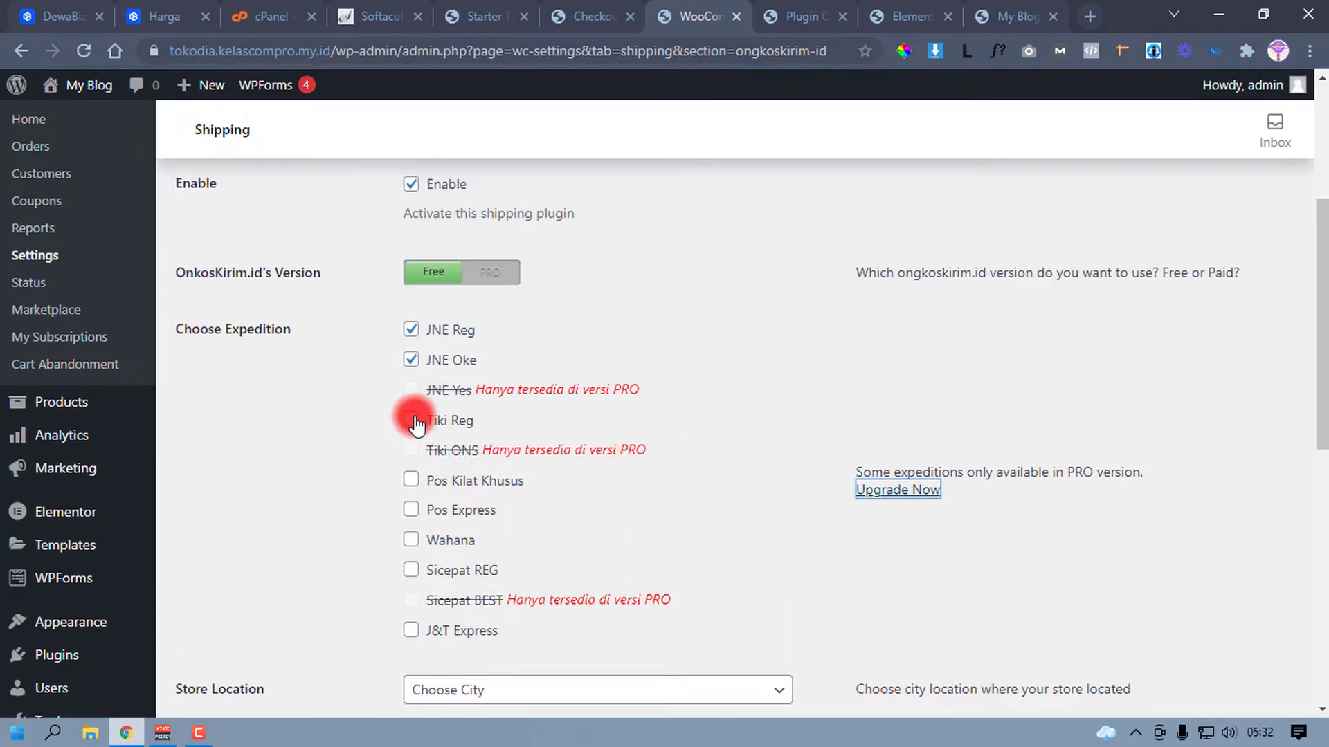
click(411, 331)
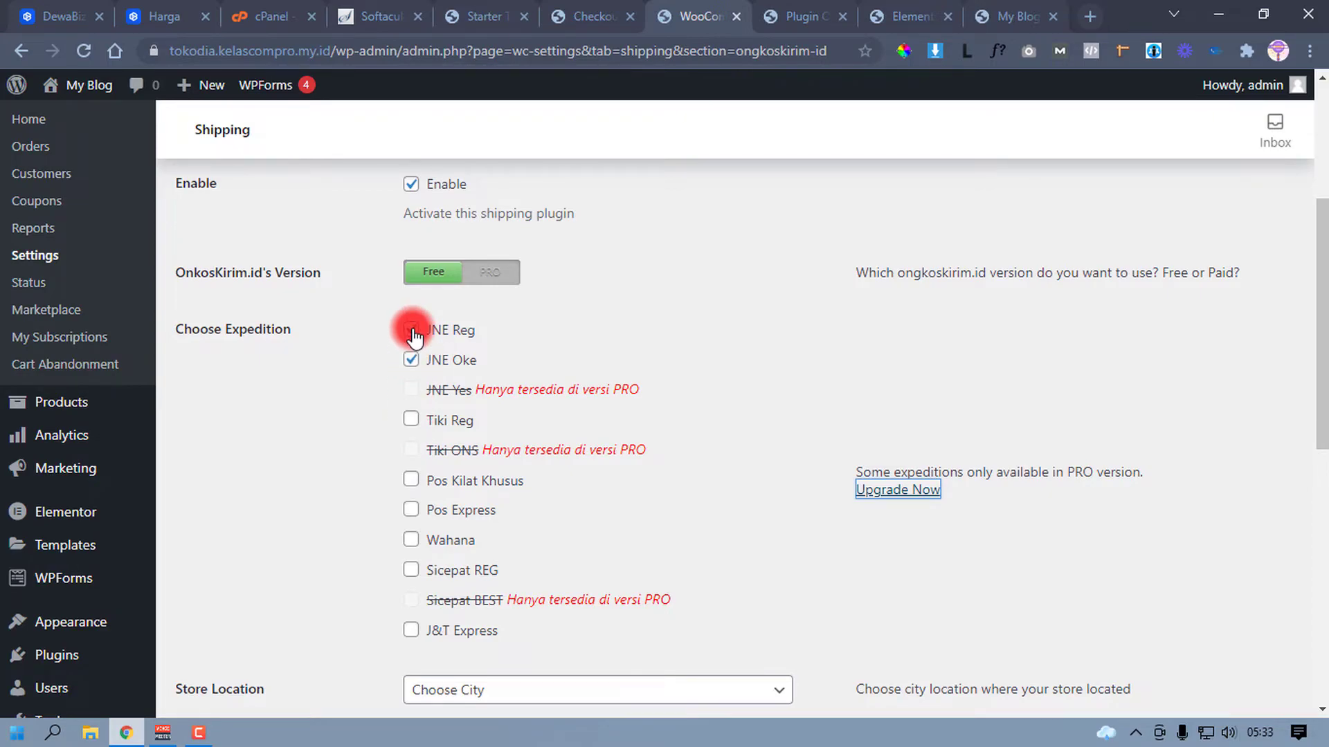
click(413, 360)
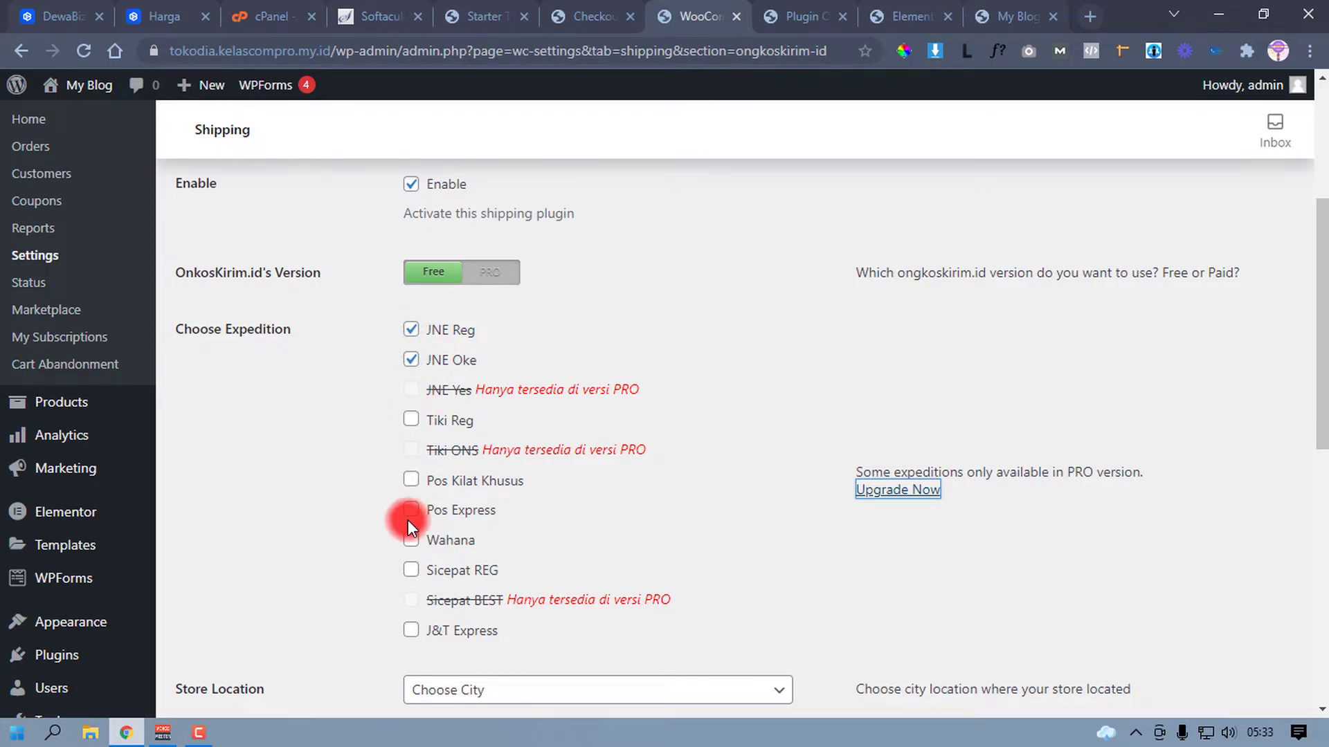
click(411, 631)
click(415, 570)
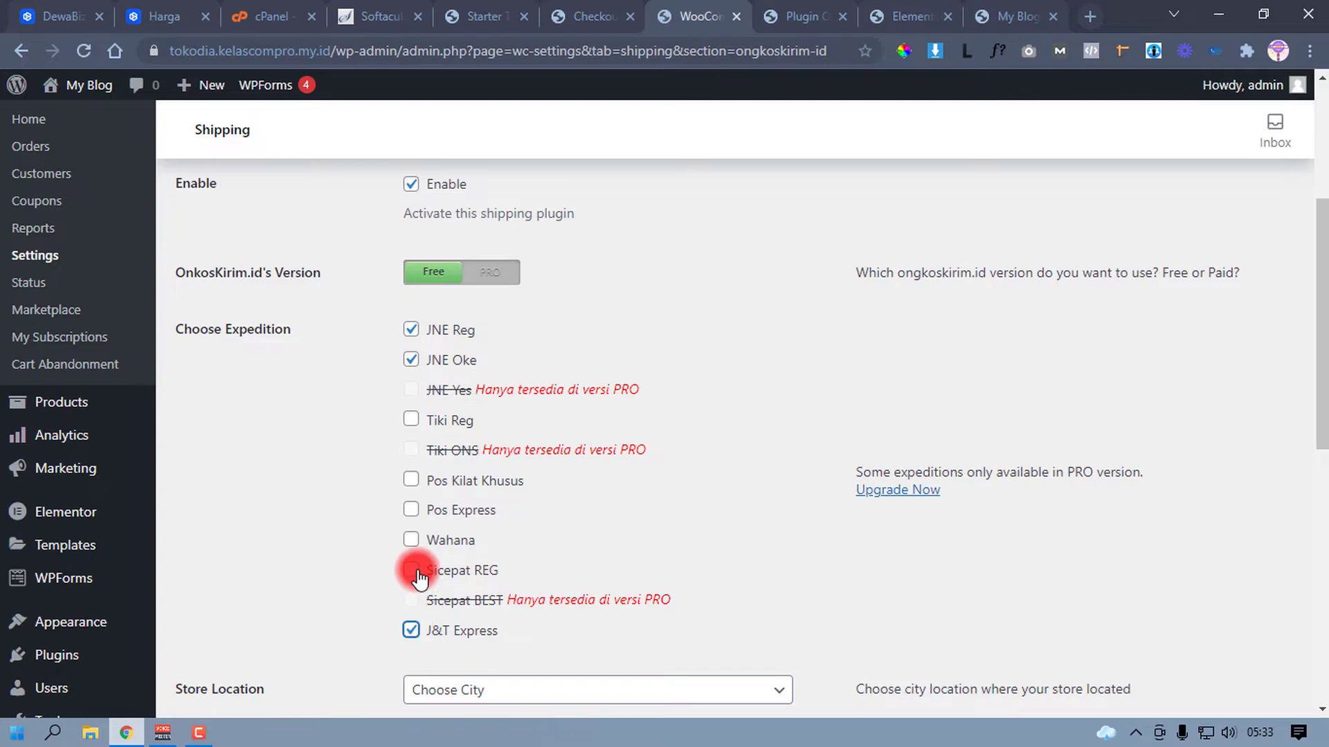
Step: Set the OngkosKirim.id store location to SUKABUMI, review the remaining shipping options and save the settings
scroll(796, 548, down, 3)
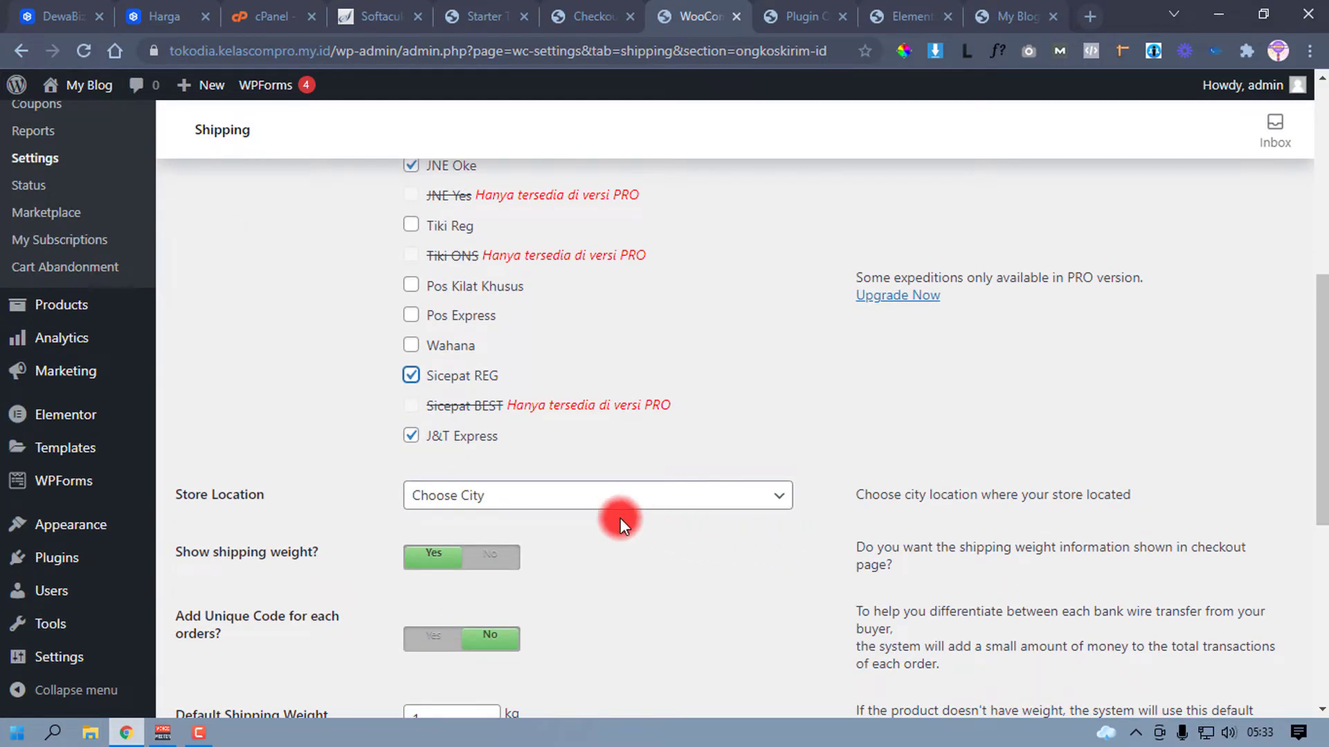
click(608, 498)
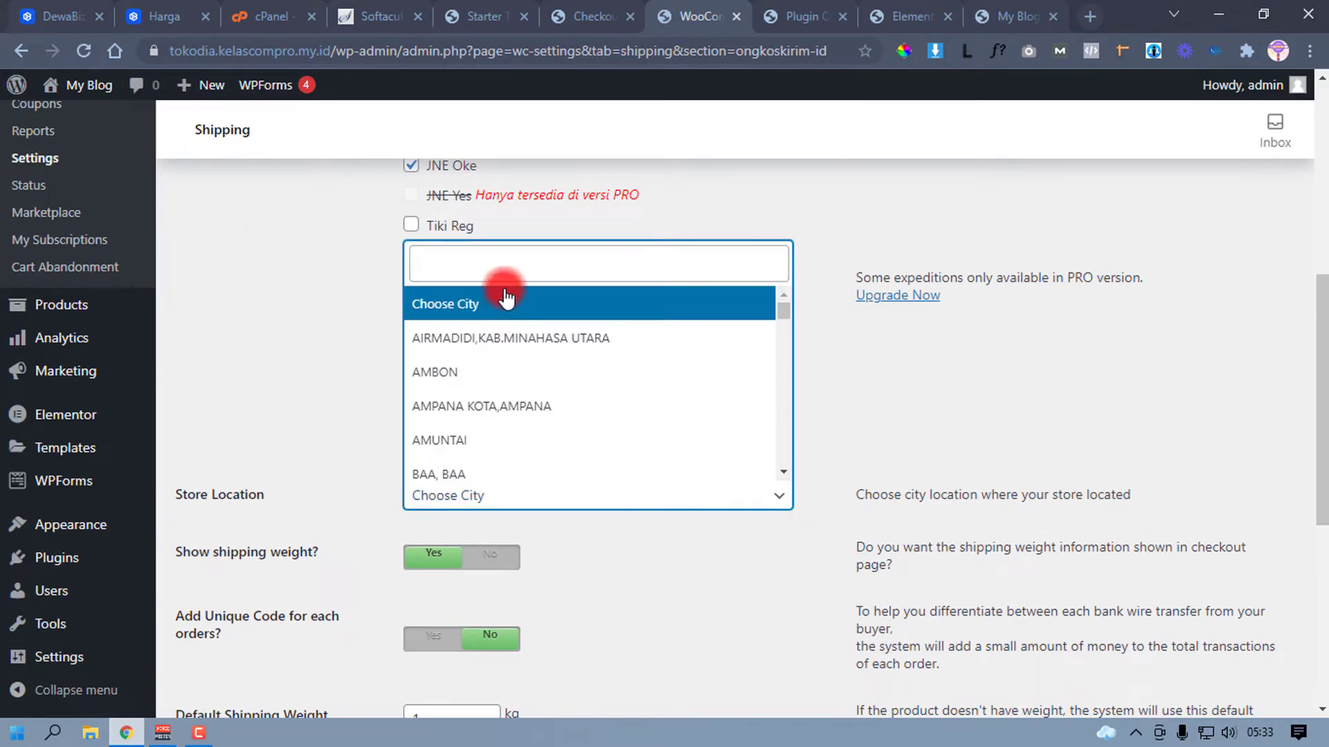
click(500, 260)
text(sukab)
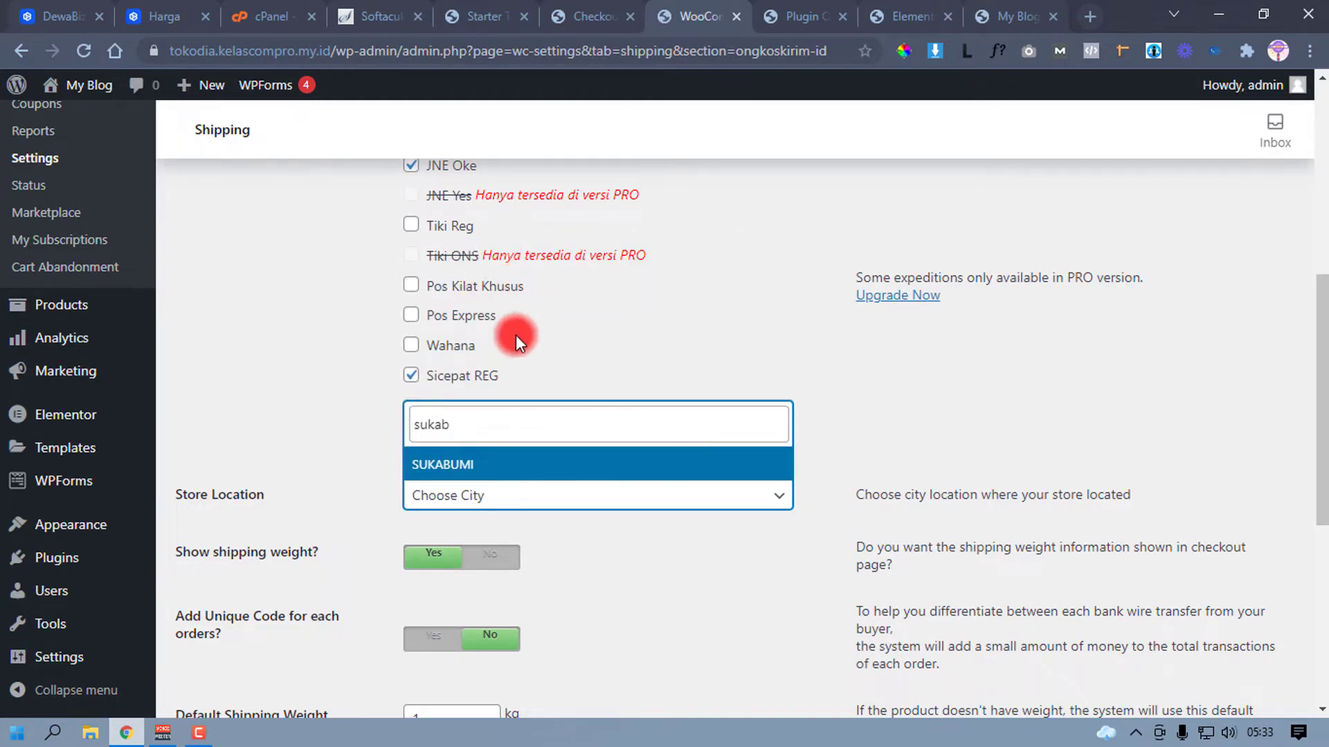
click(477, 464)
scroll(672, 525, down, 1)
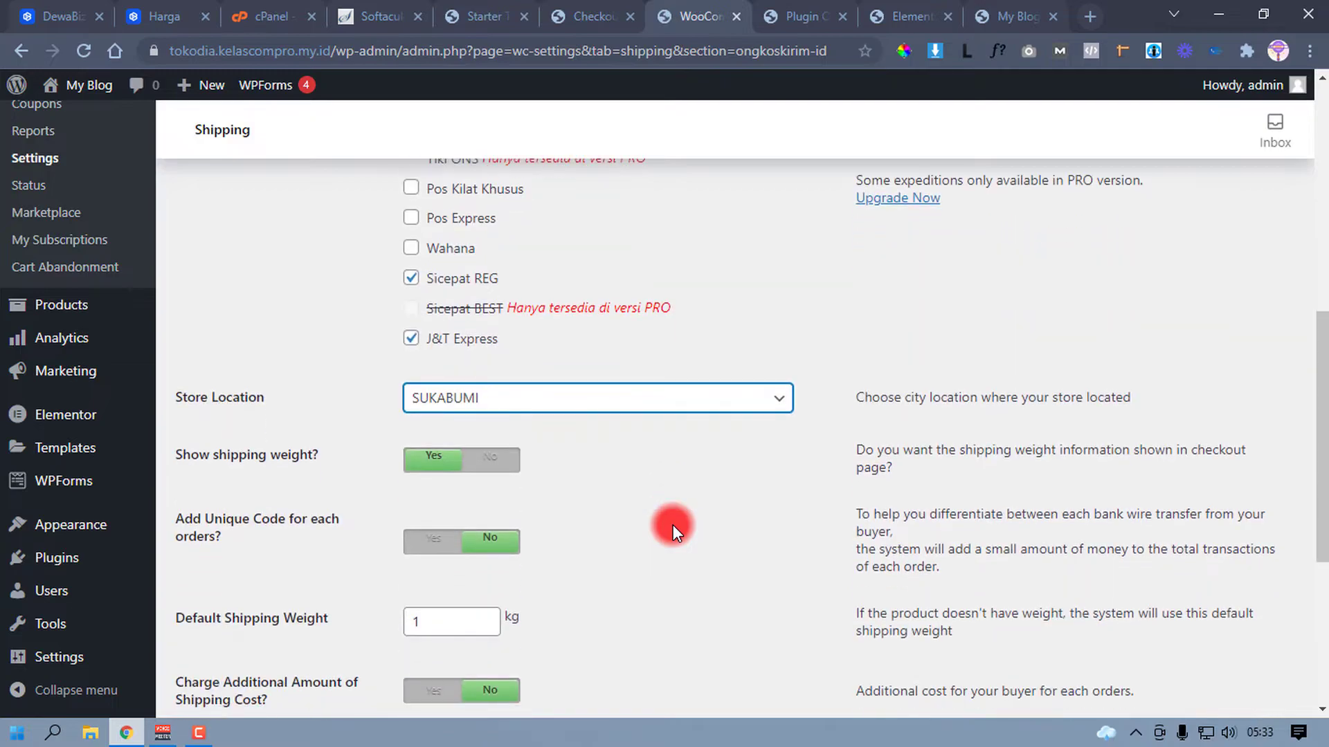
scroll(672, 524, down, 3)
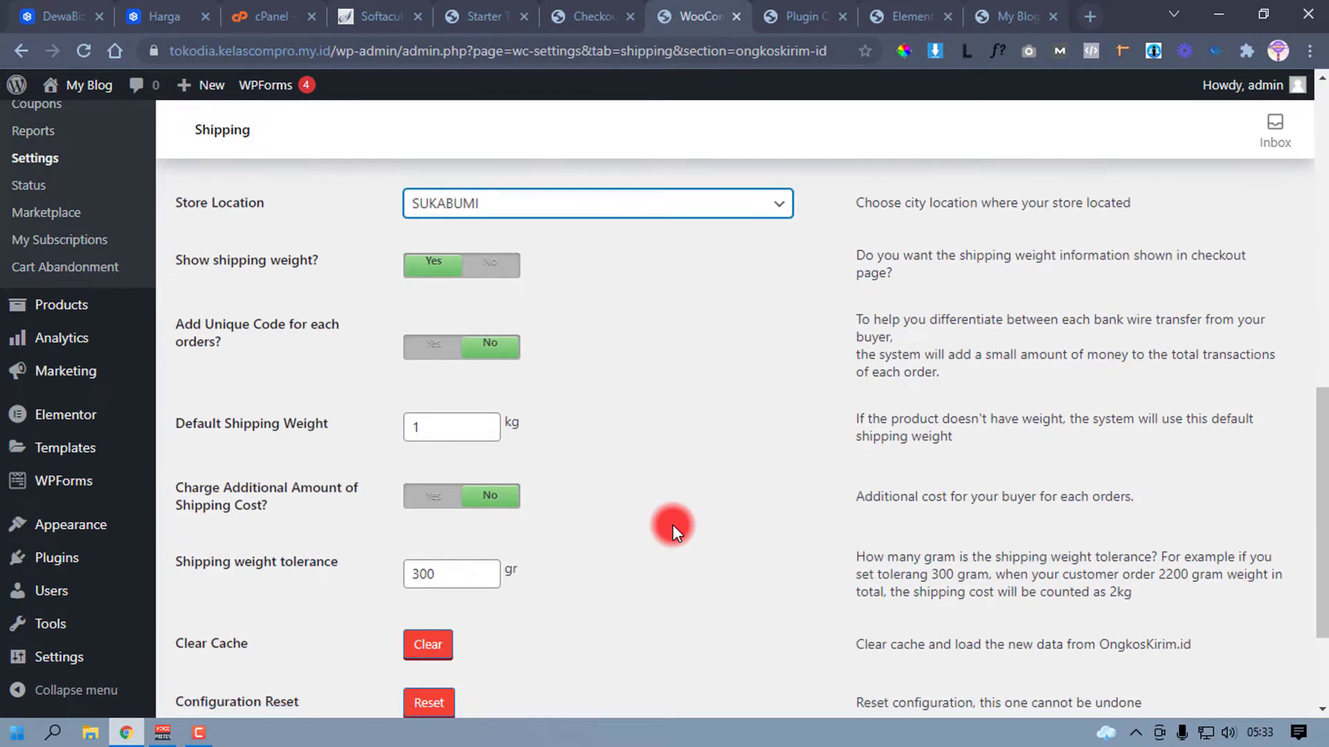
scroll(673, 524, up, 1)
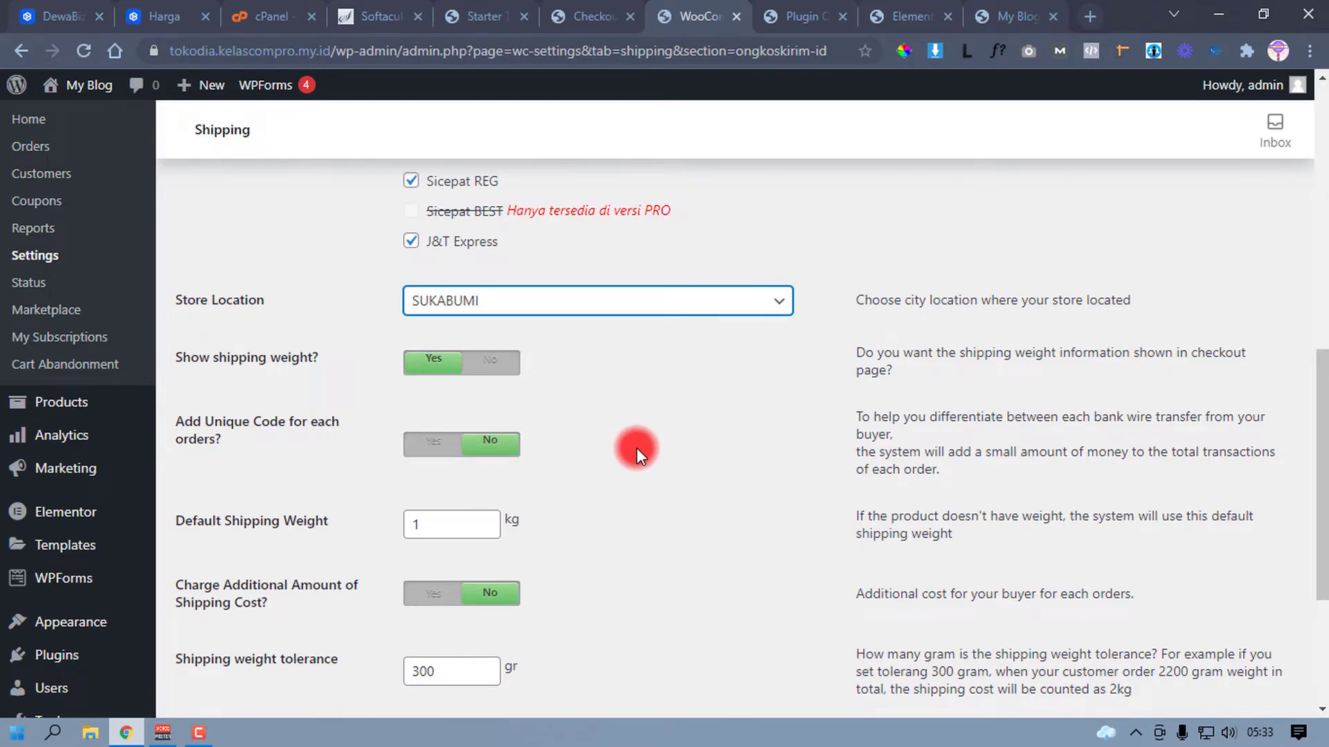
scroll(634, 447, down, 4)
click(223, 612)
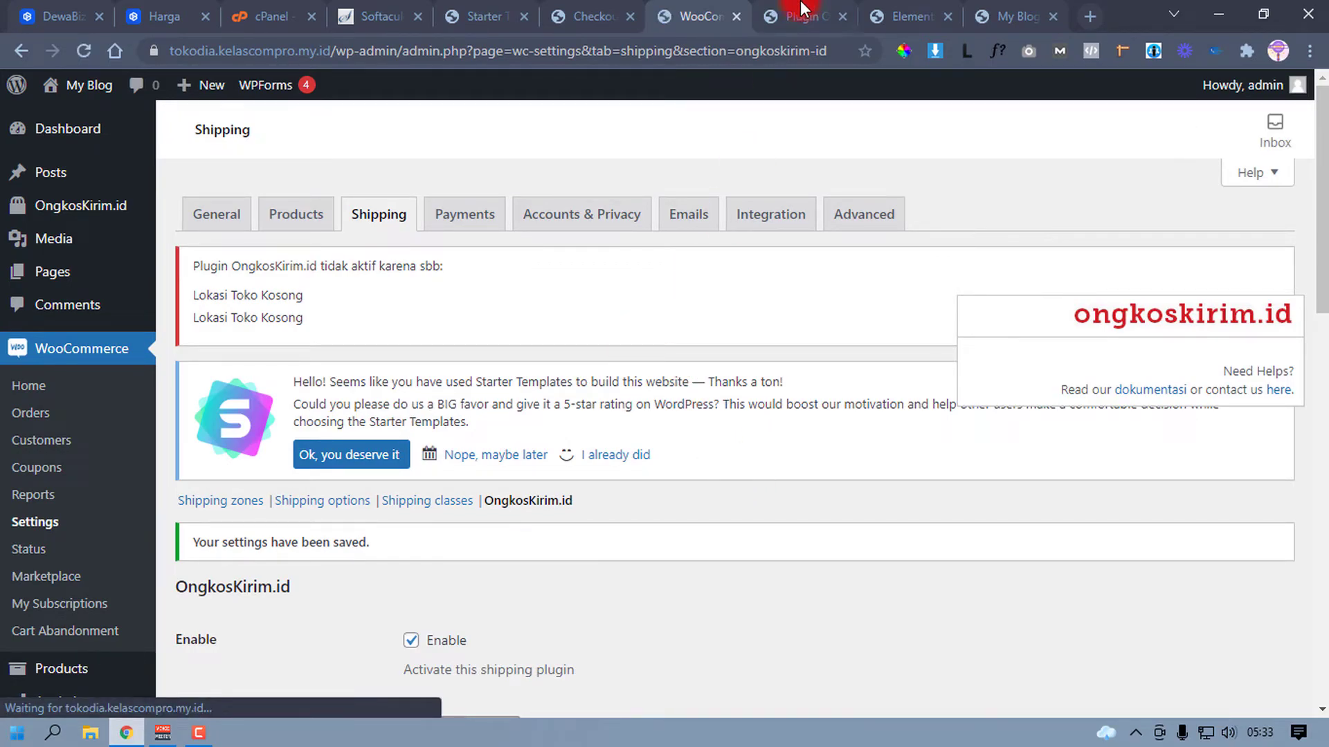
Step: View the new store's WooCommerce payment methods and compare them with the bank and e-wallet options on the sample store's checkout
click(472, 231)
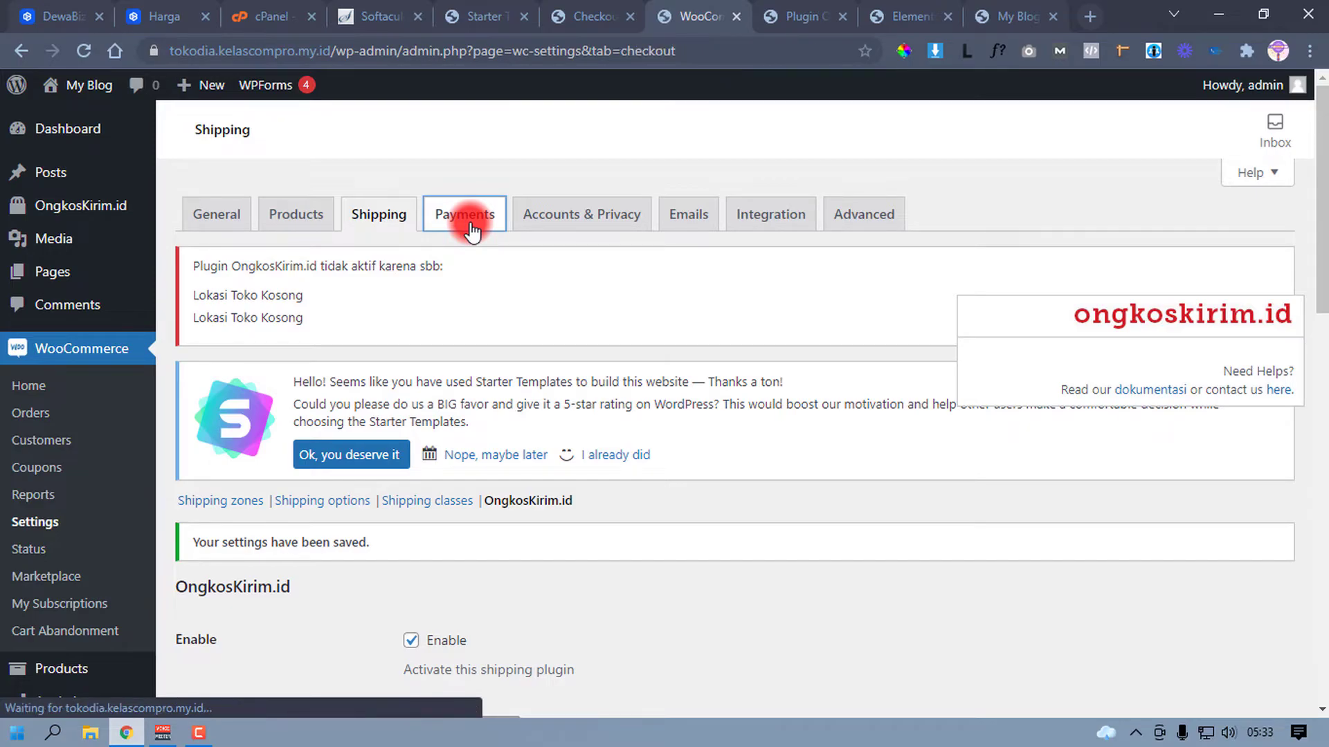
scroll(595, 469, down, 3)
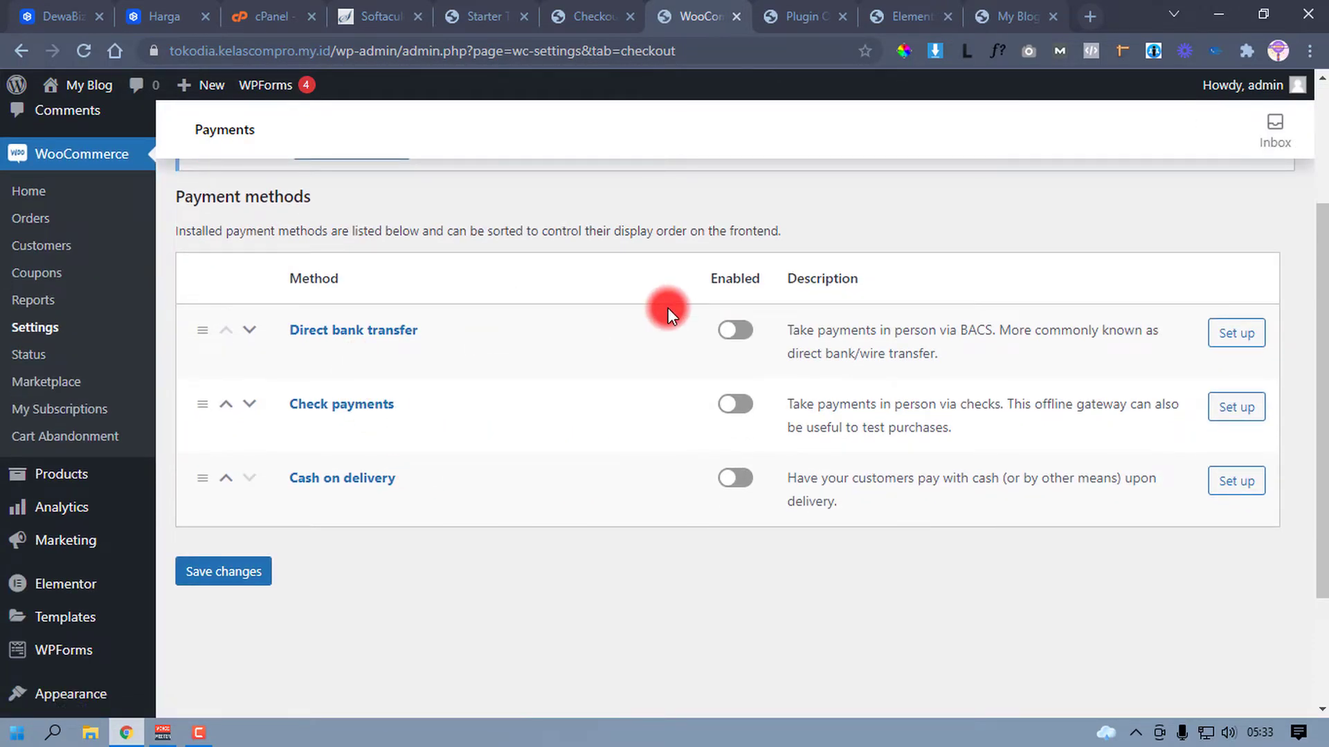
click(593, 15)
scroll(978, 408, down, 6)
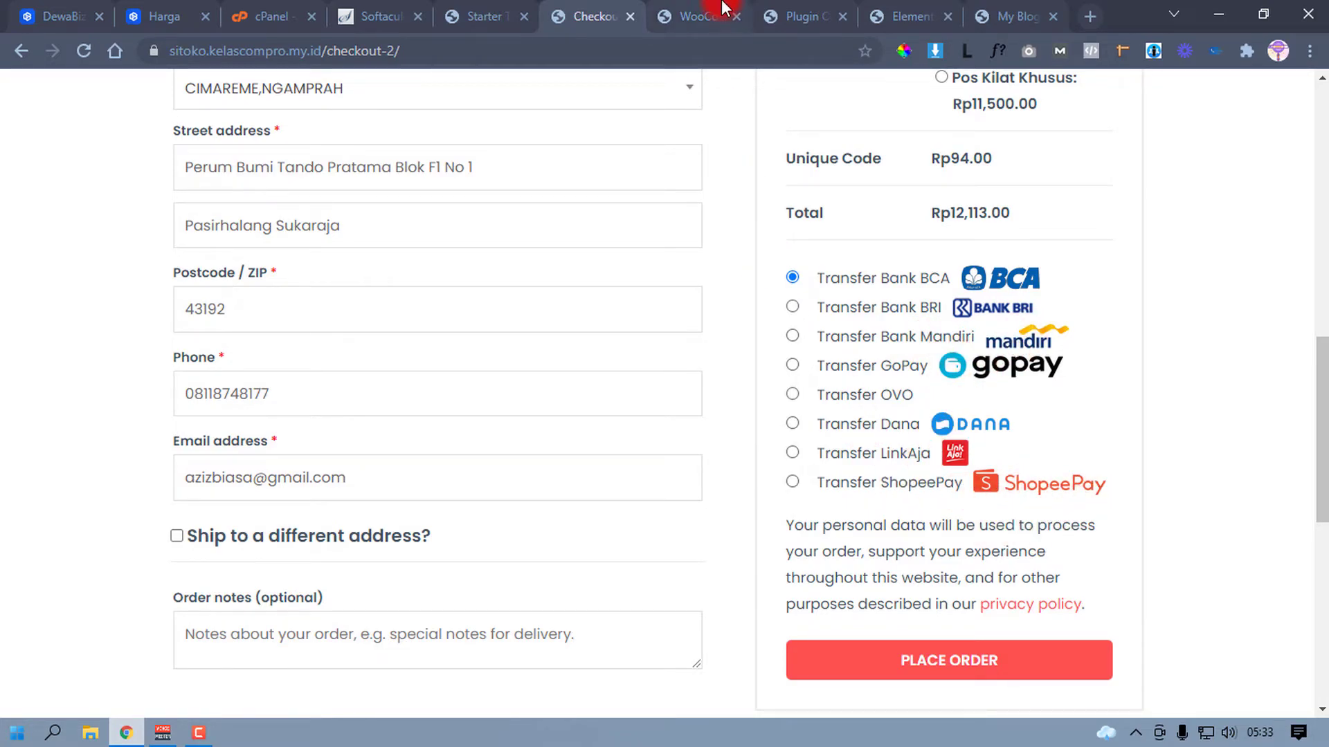
Step: Search the new store's plugin directory for "pembayaran", and install and activate iBestPay – Bank dan e-Money Indonesia
click(699, 15)
scroll(137, 595, down, 3)
mouse_move(97, 558)
click(210, 588)
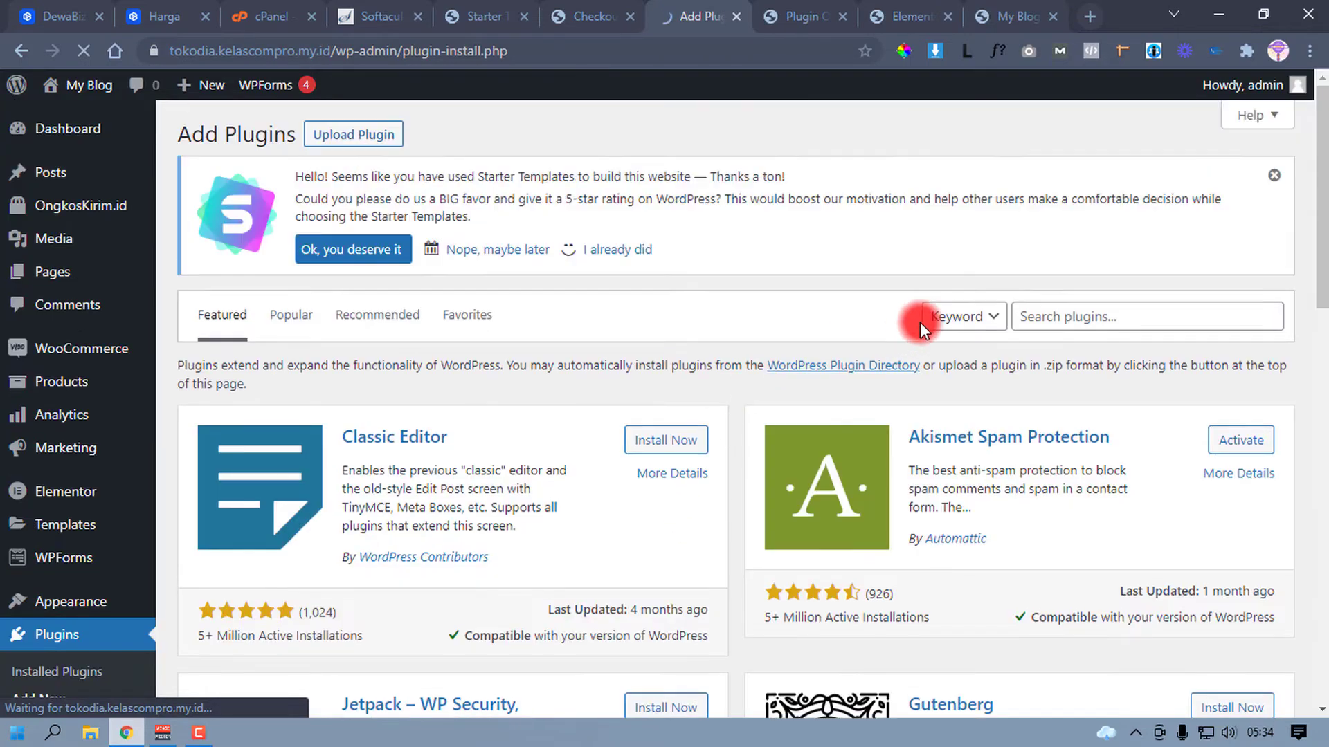
click(1091, 316)
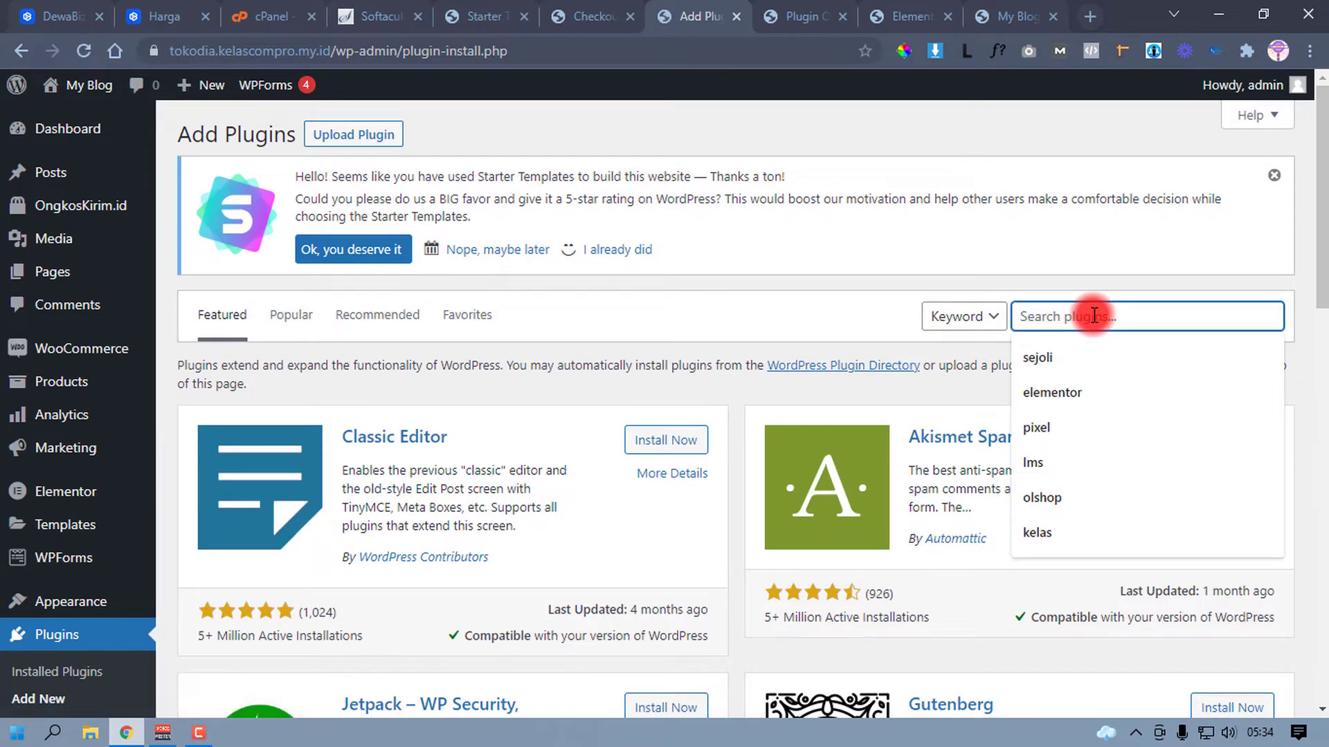
text(pembayaran)
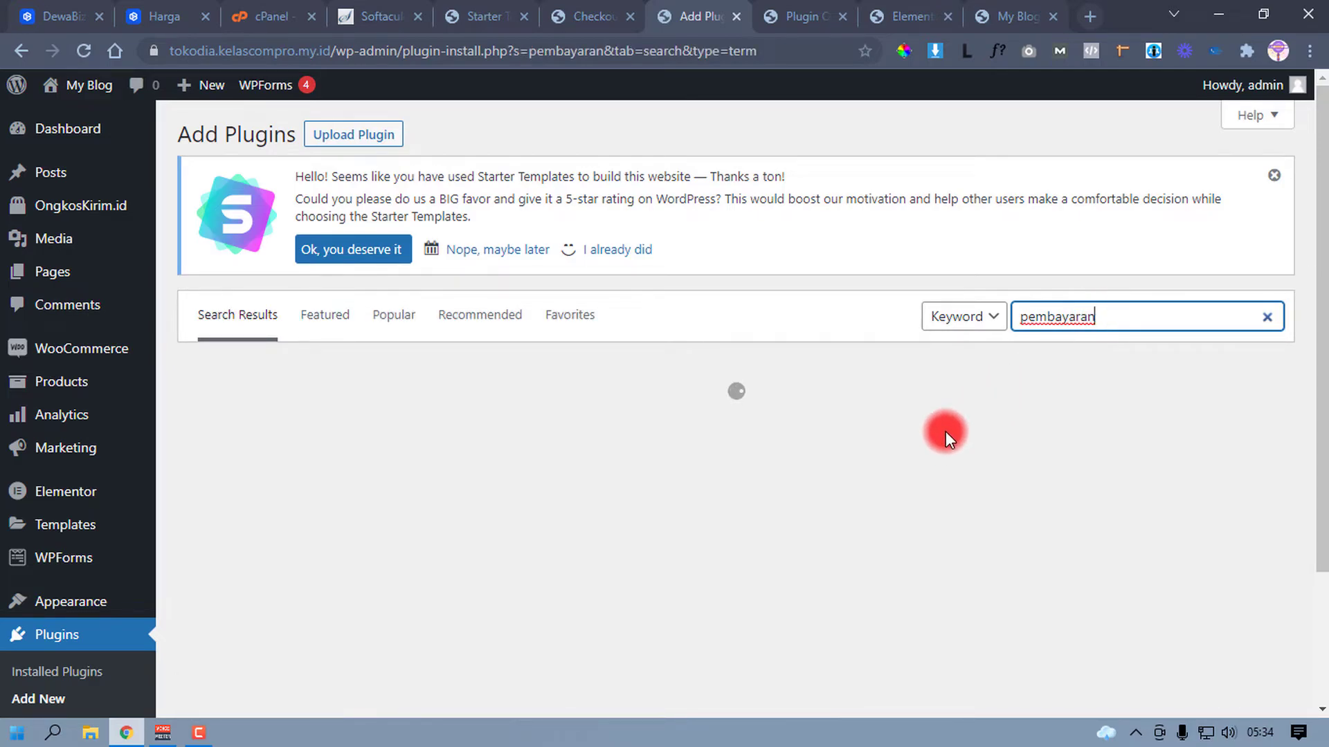
scroll(616, 520, down, 2)
scroll(616, 515, down, 10)
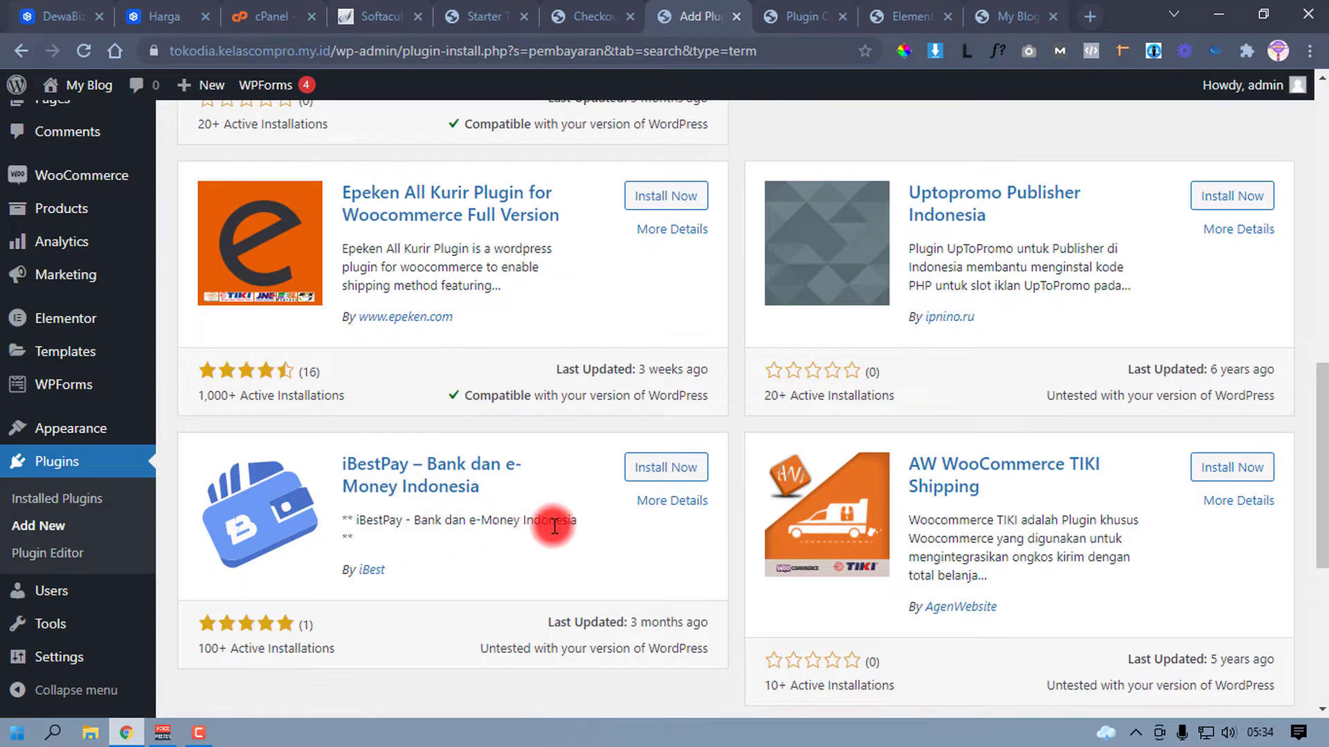
click(652, 468)
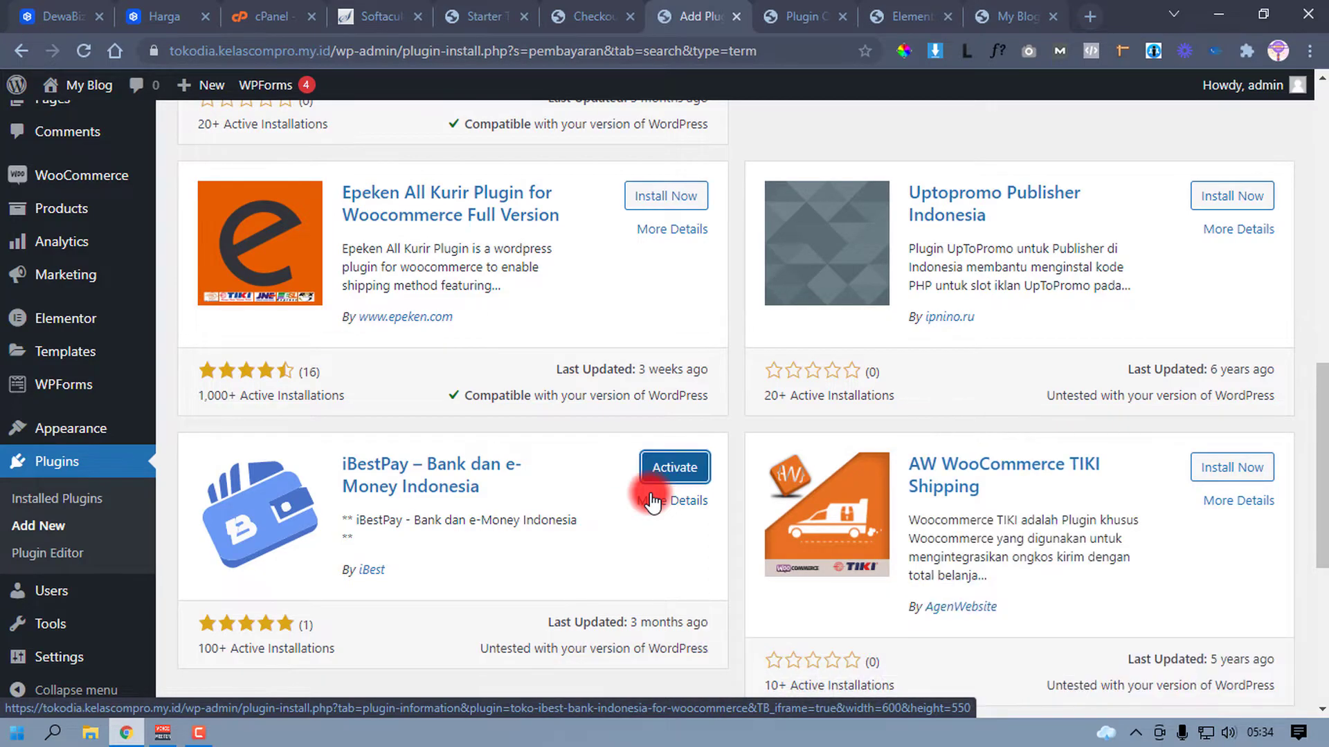
click(691, 472)
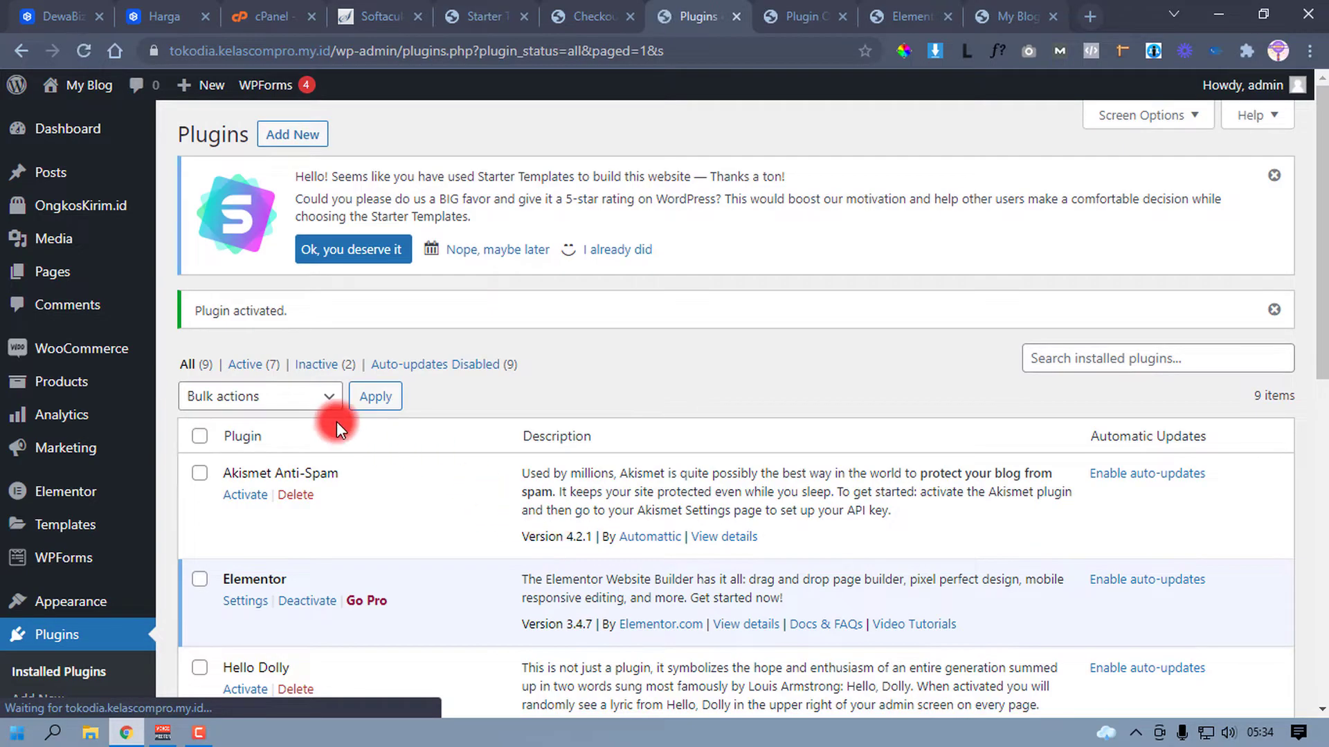
Step: Enable the Bank BCA and Bank Mandiri transfer methods in the WooCommerce payment settings
mouse_move(99, 360)
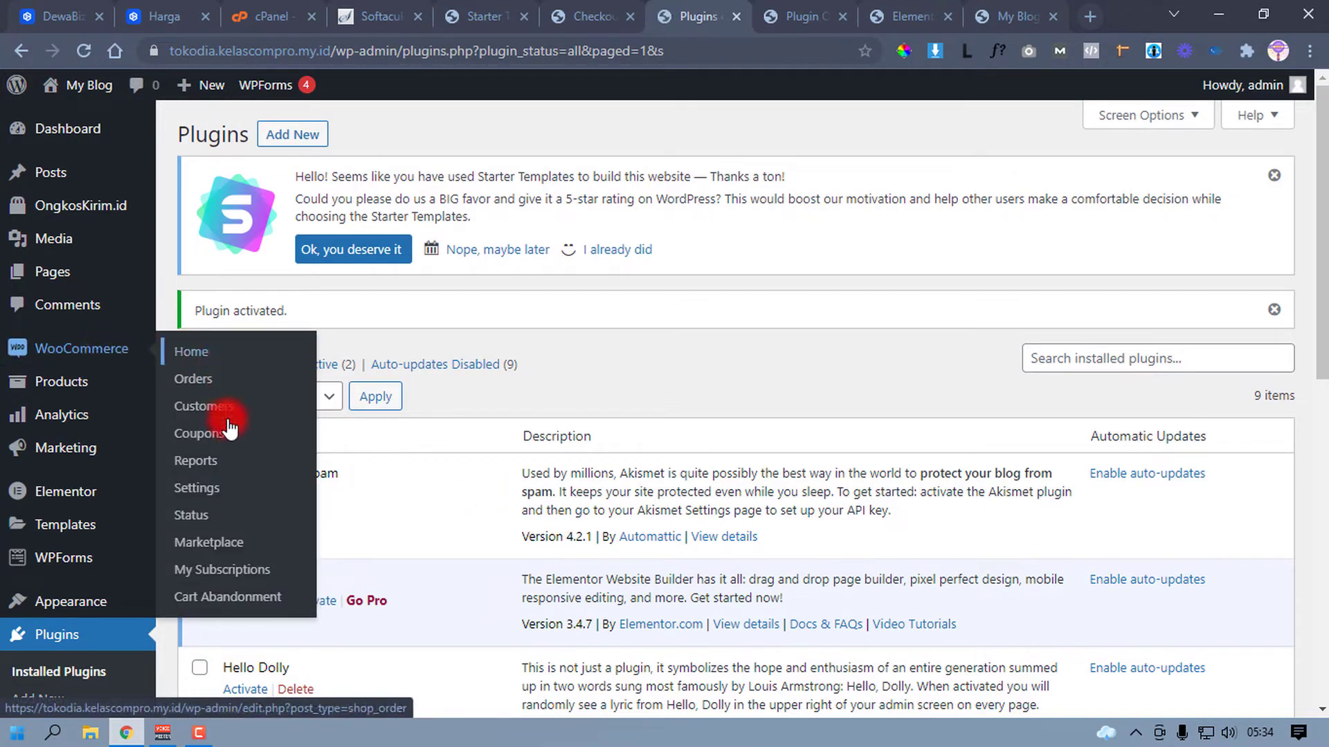
click(203, 490)
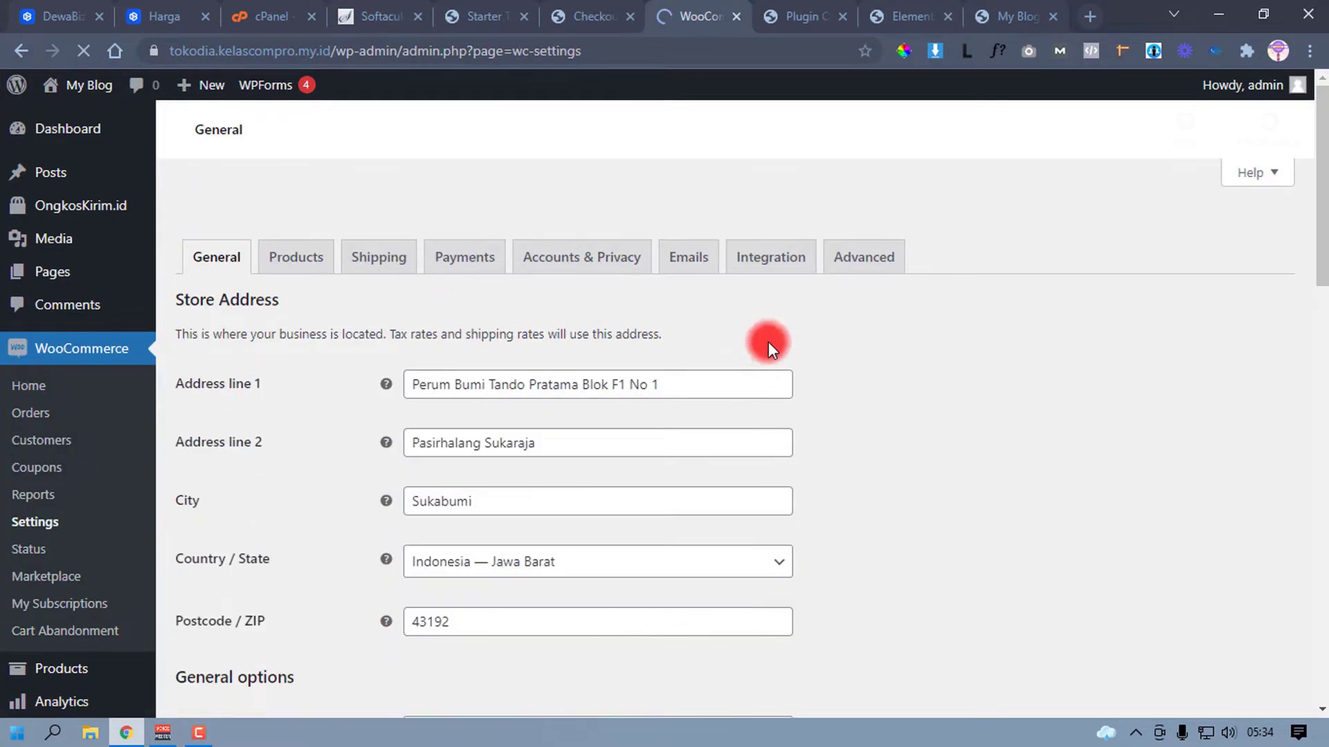
click(462, 222)
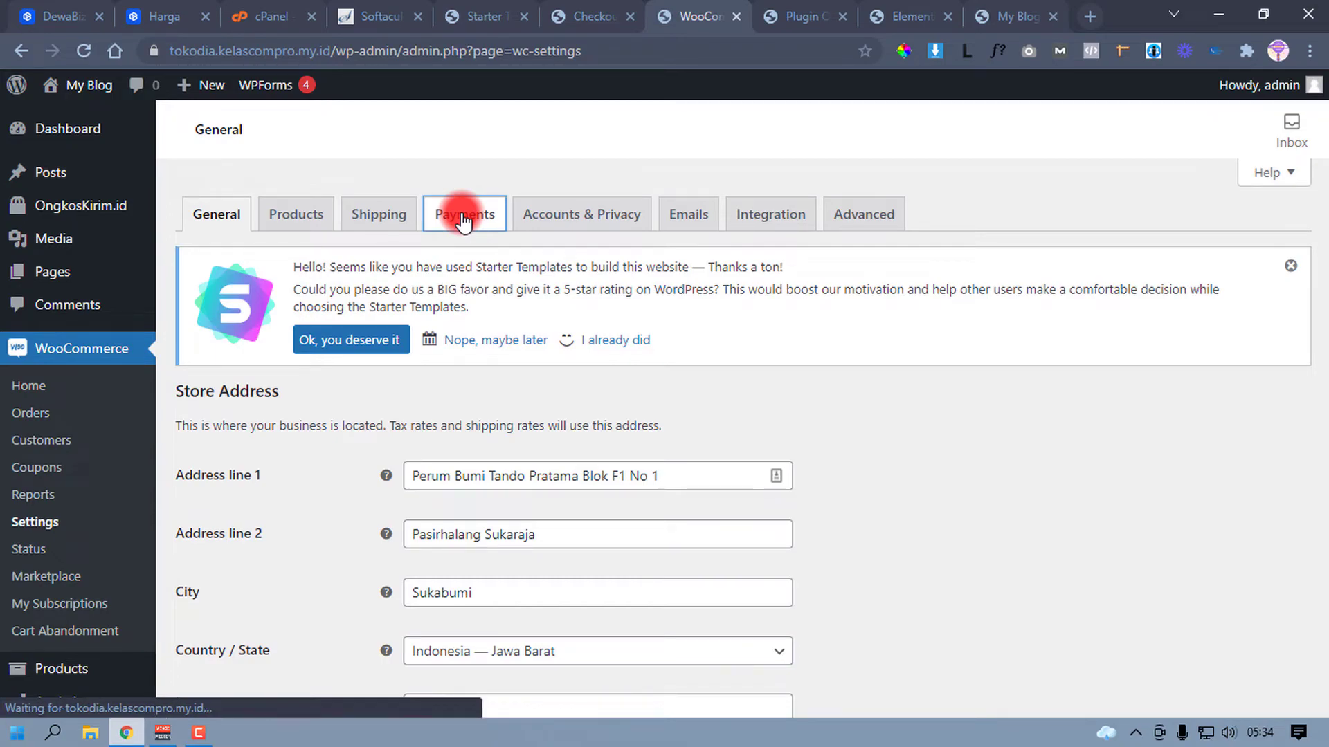
scroll(575, 442, down, 5)
scroll(656, 362, down, 6)
scroll(656, 361, down, 10)
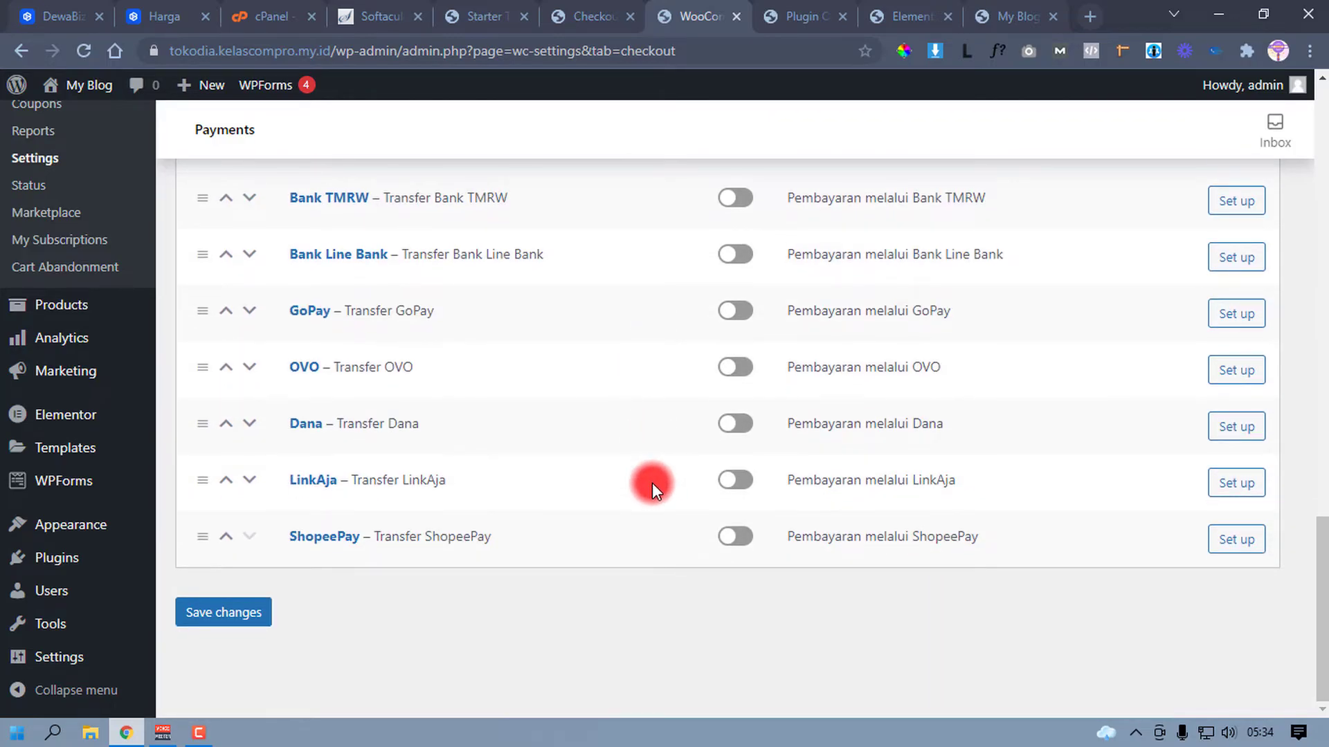
scroll(652, 483, up, 8)
scroll(652, 483, up, 7)
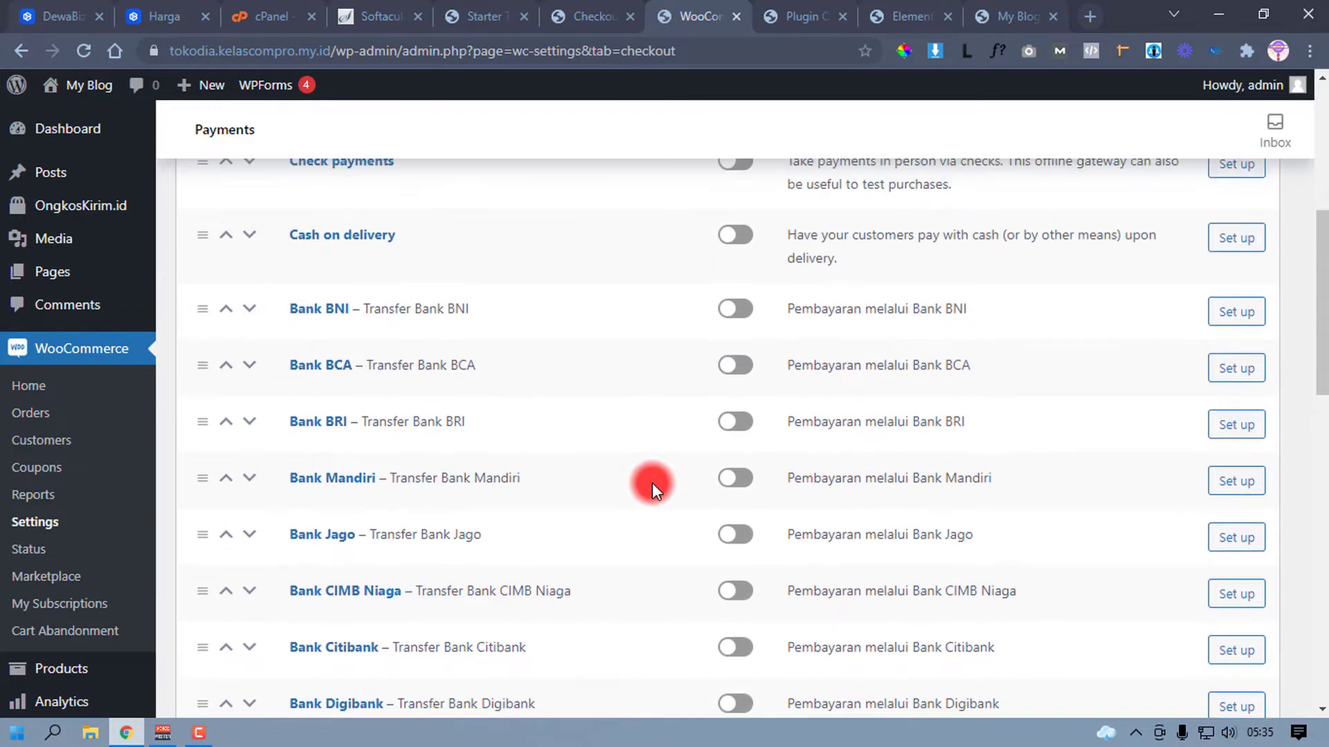
click(746, 371)
click(740, 429)
click(738, 483)
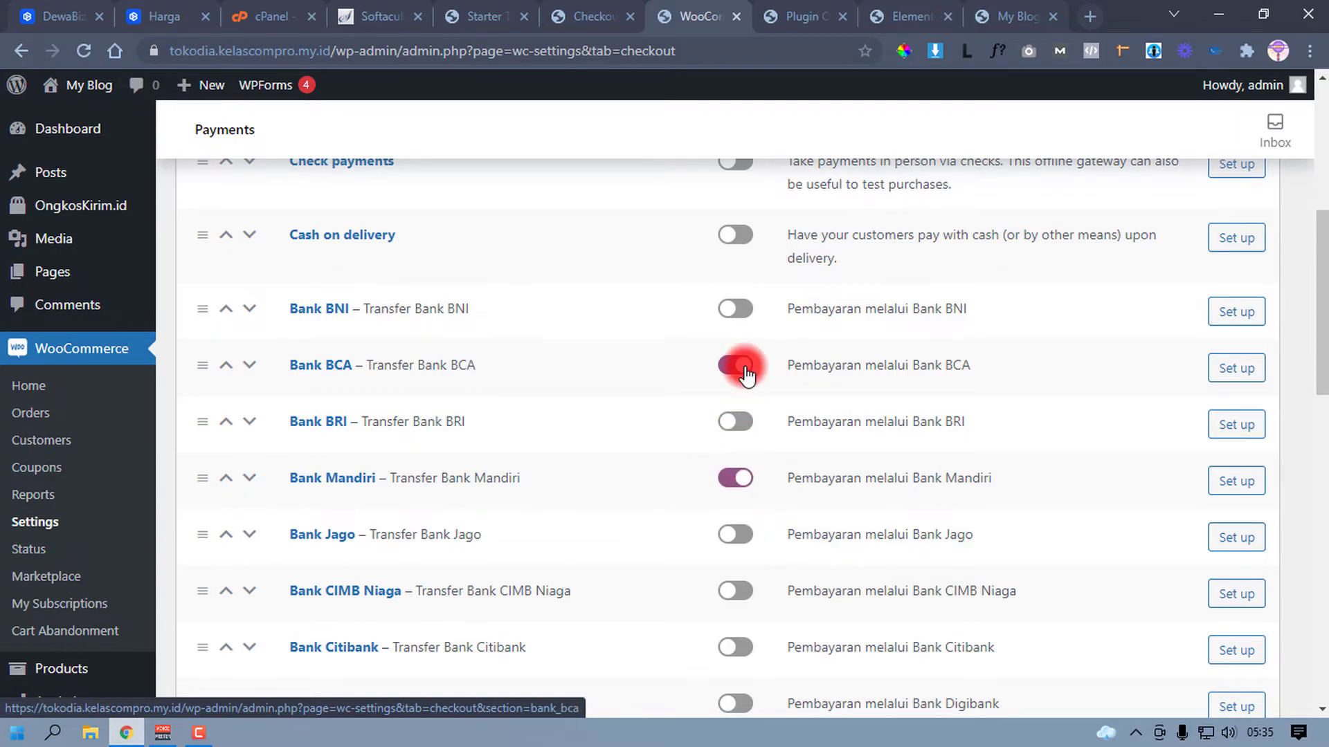
Step: Enable the payment icon for Bank BCA and enter the account holder's name, account number and bank name BCA
click(1254, 379)
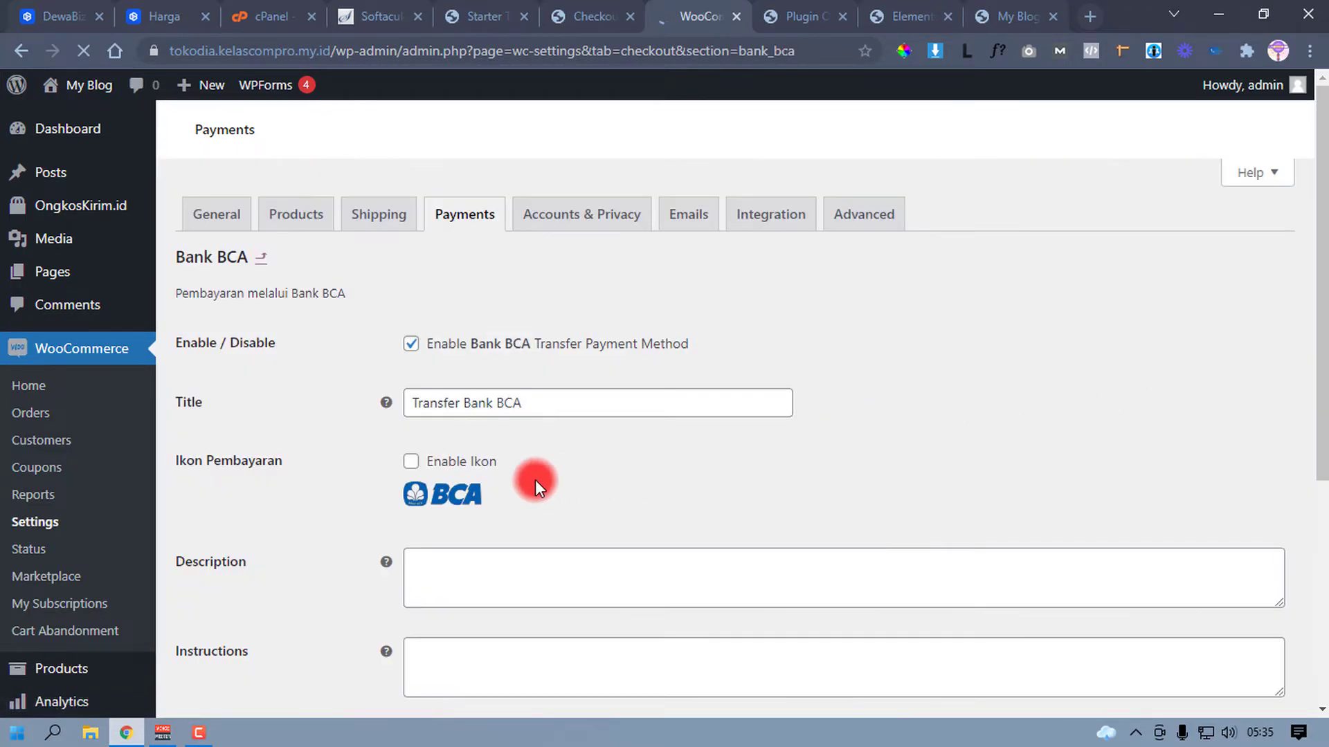
scroll(416, 541, down, 3)
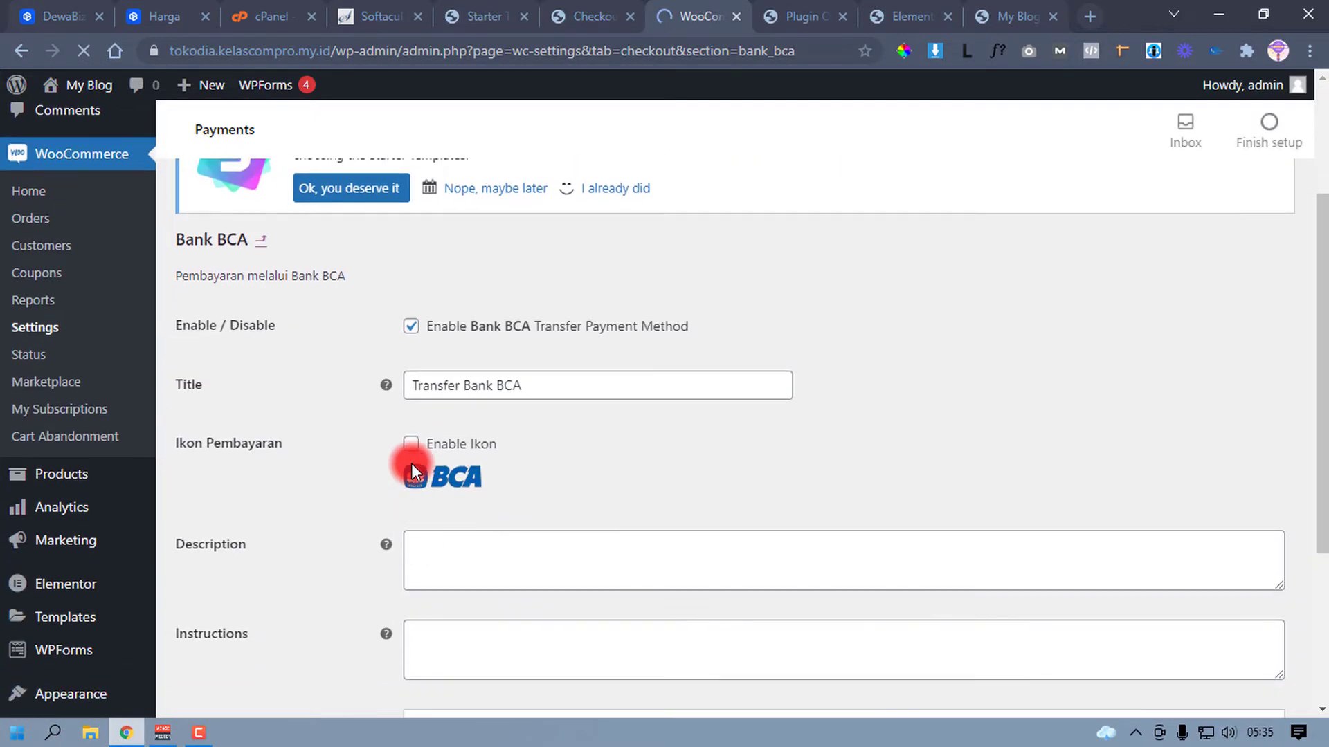
click(410, 399)
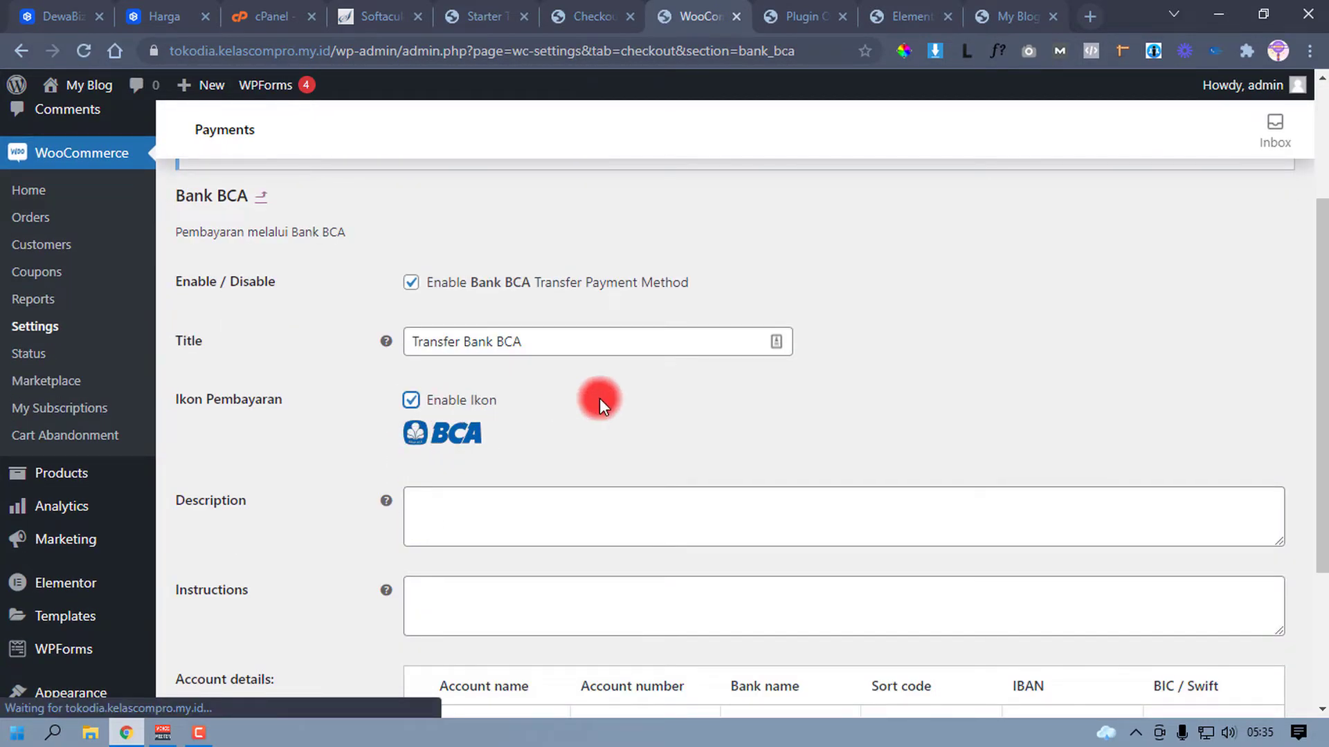
scroll(609, 400, down, 3)
click(478, 501)
click(489, 537)
click(623, 498)
click(643, 536)
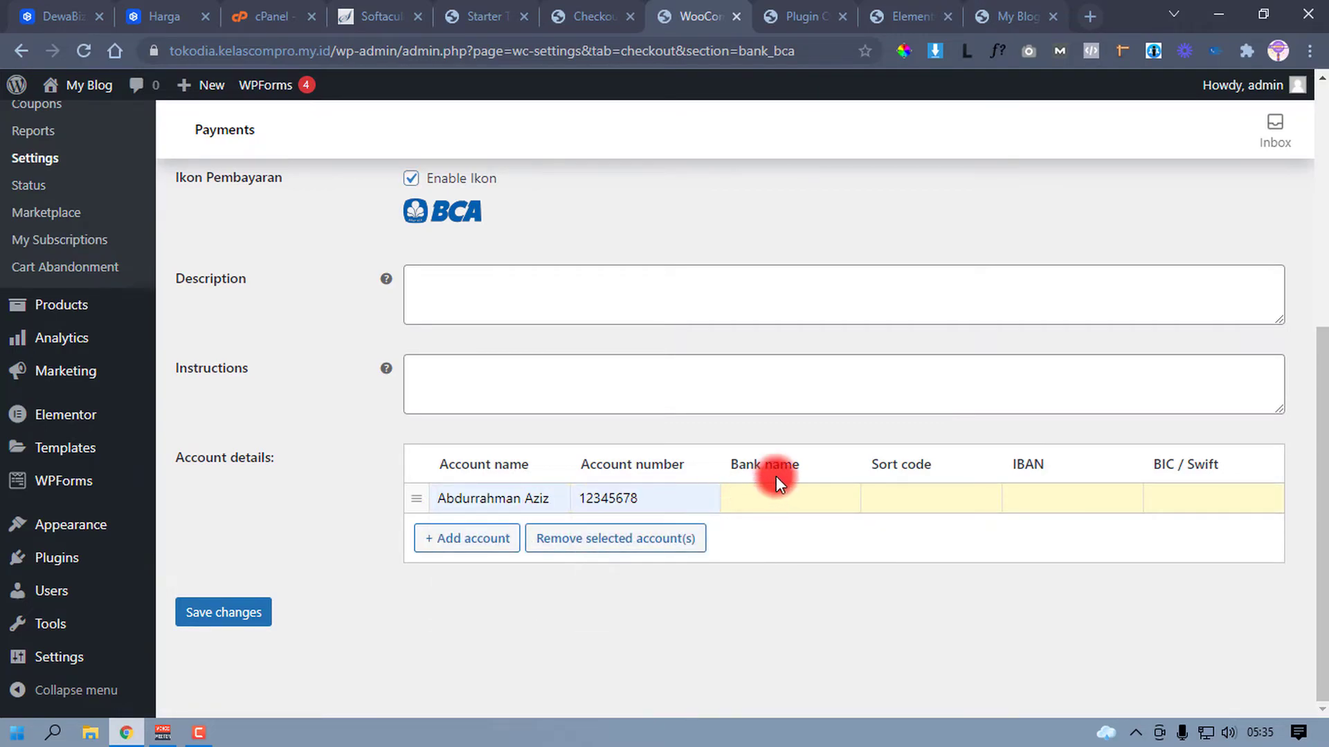
click(778, 492)
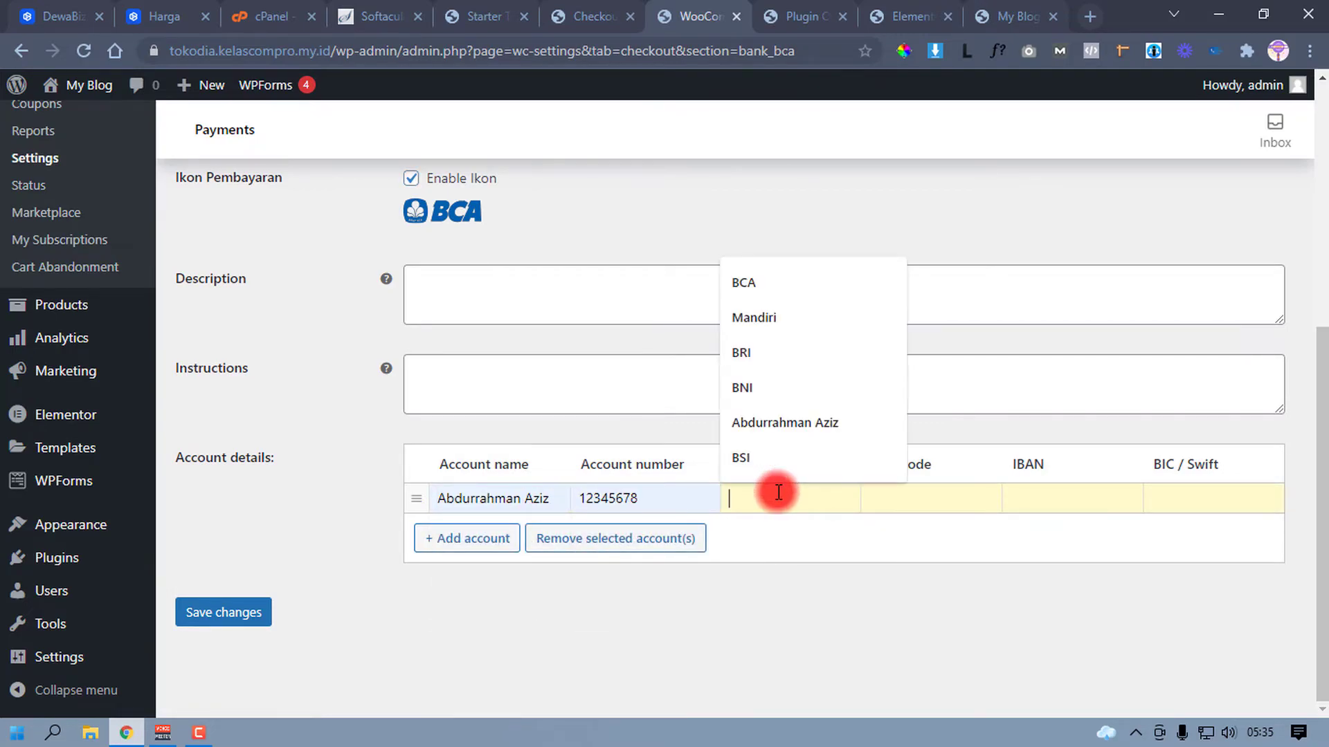
click(770, 282)
Step: Clear the Bank BCA payment method's title and save the changes
scroll(766, 329, up, 4)
drag(537, 413, 408, 415)
key(BackSpace)
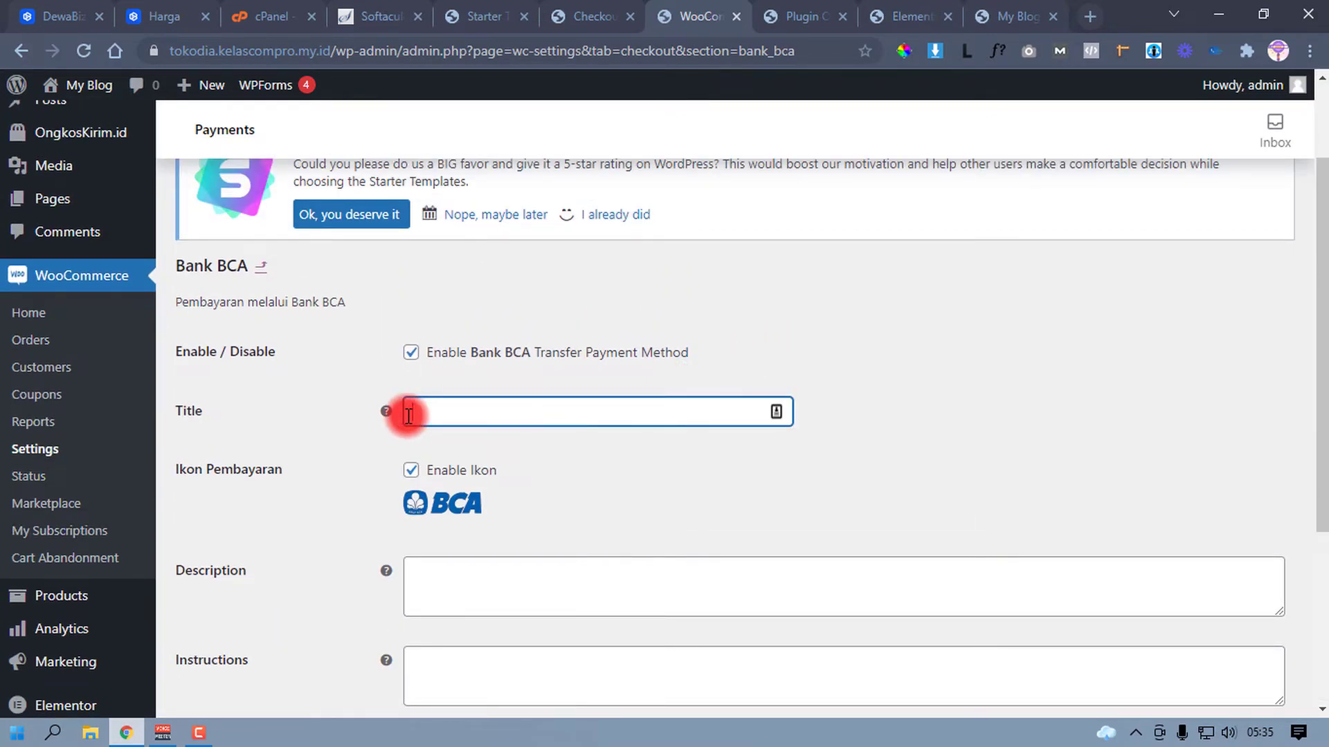
scroll(572, 463, down, 4)
click(220, 613)
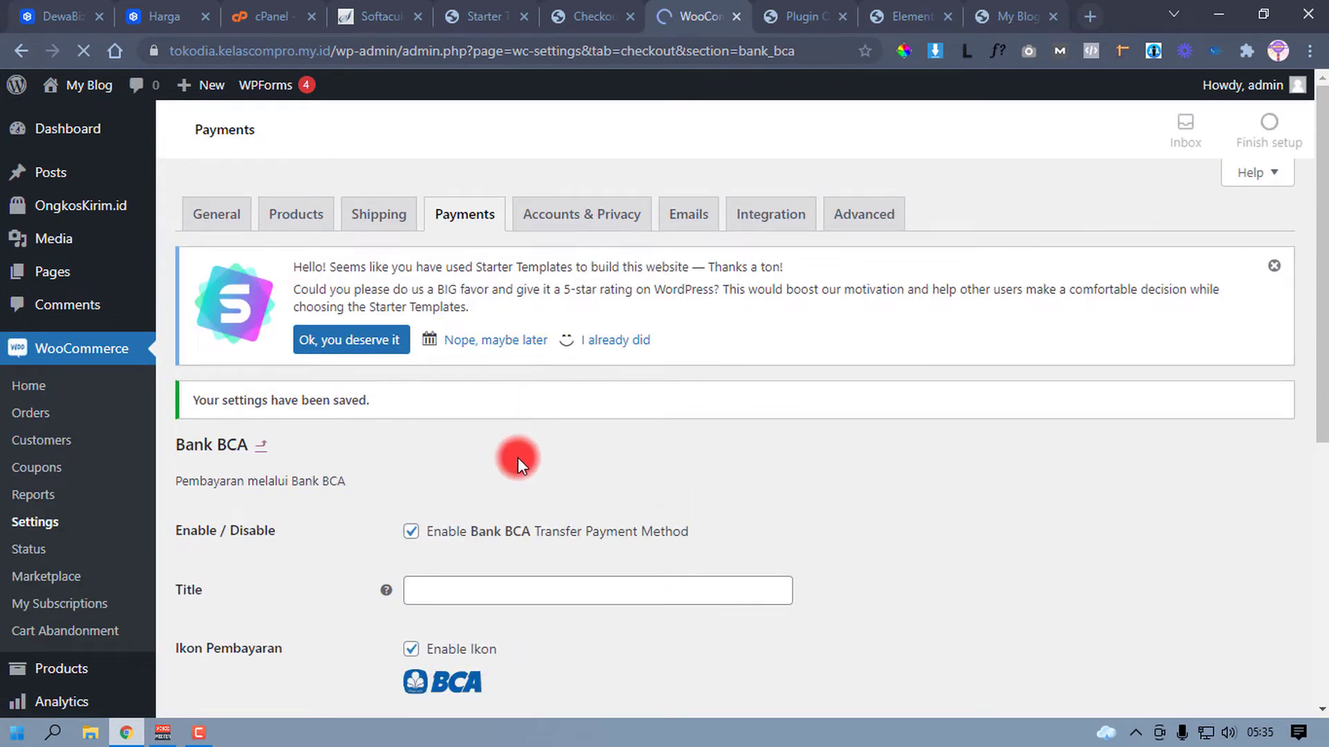
Step: Open the Bank Mandiri payment method's settings, clear its title and enable its payment icon
click(458, 220)
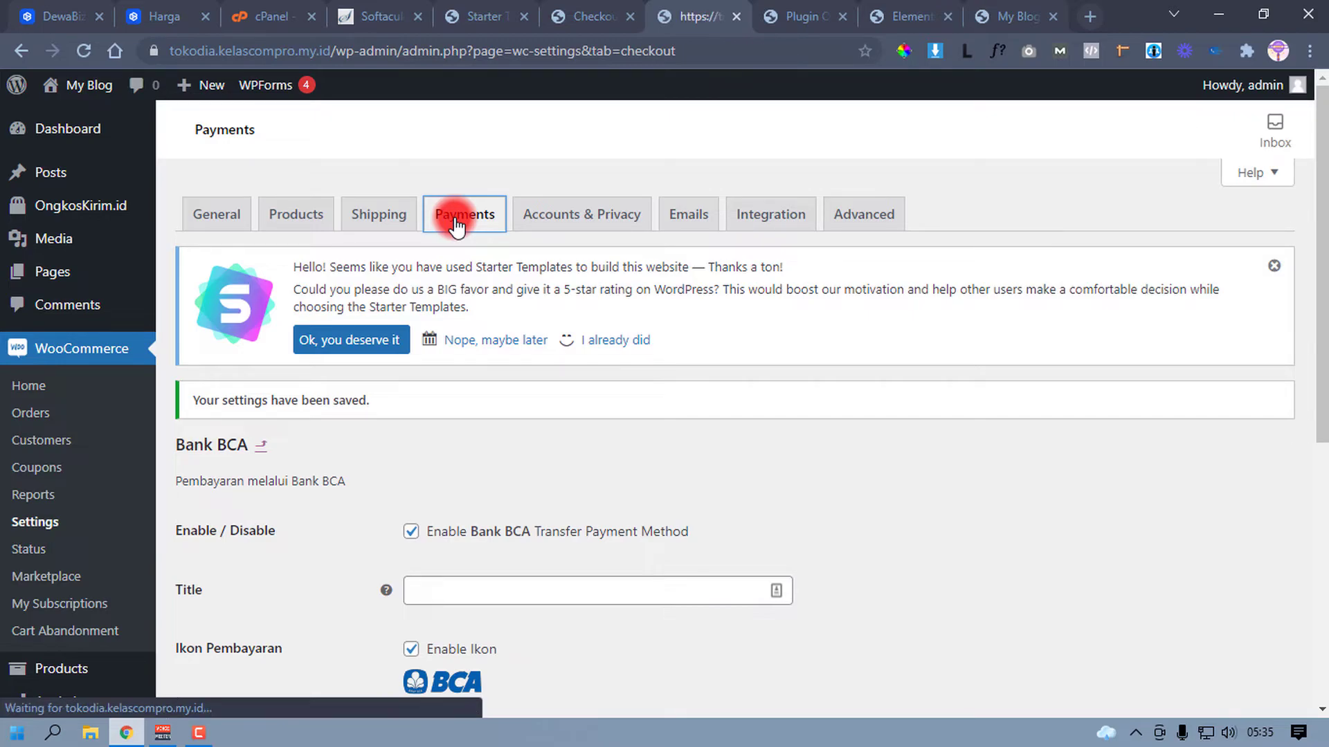
scroll(551, 533, down, 2)
scroll(551, 533, down, 7)
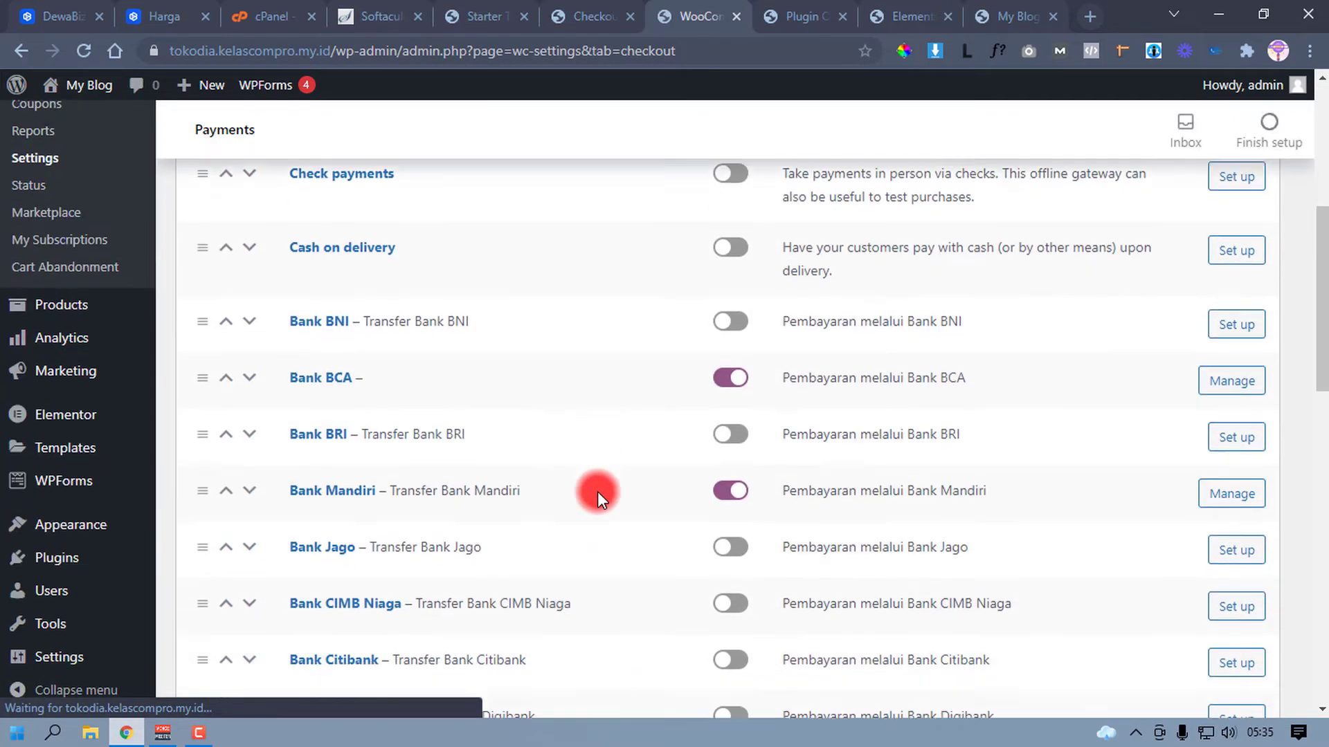
click(1222, 339)
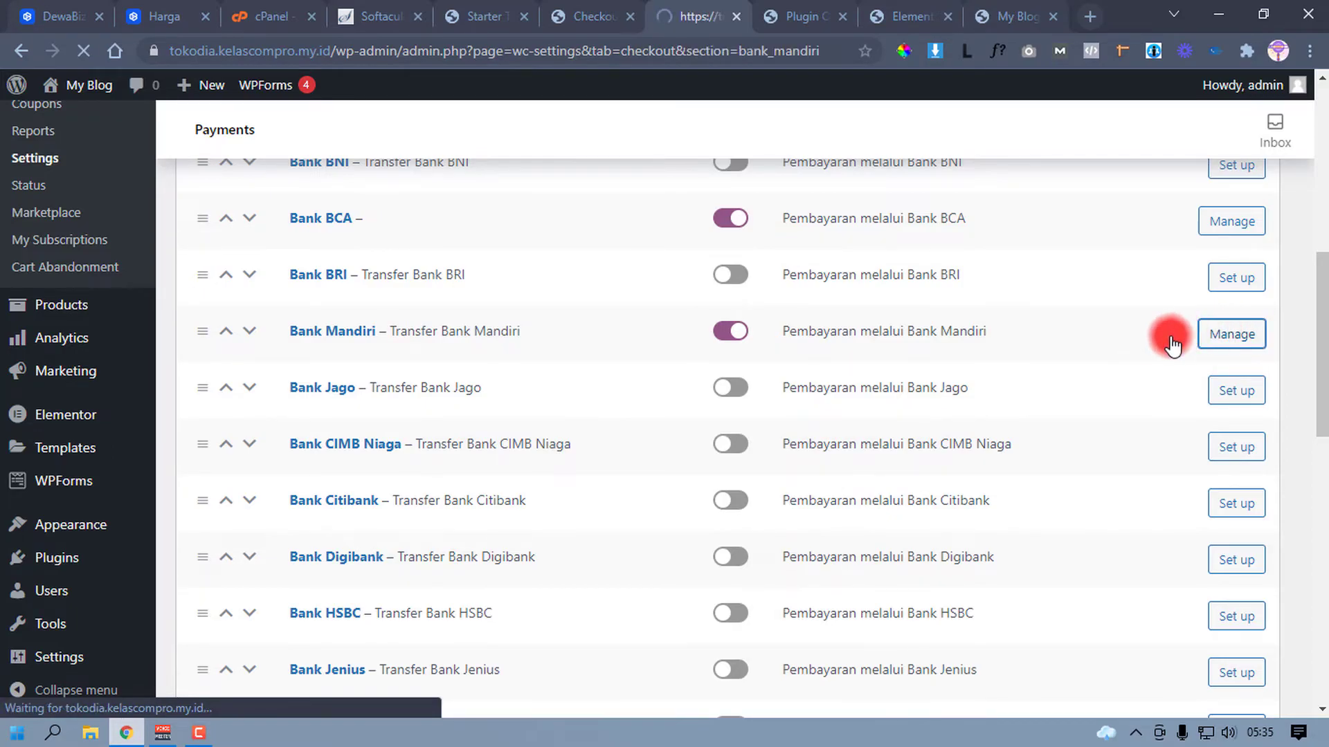
scroll(797, 455, down, 5)
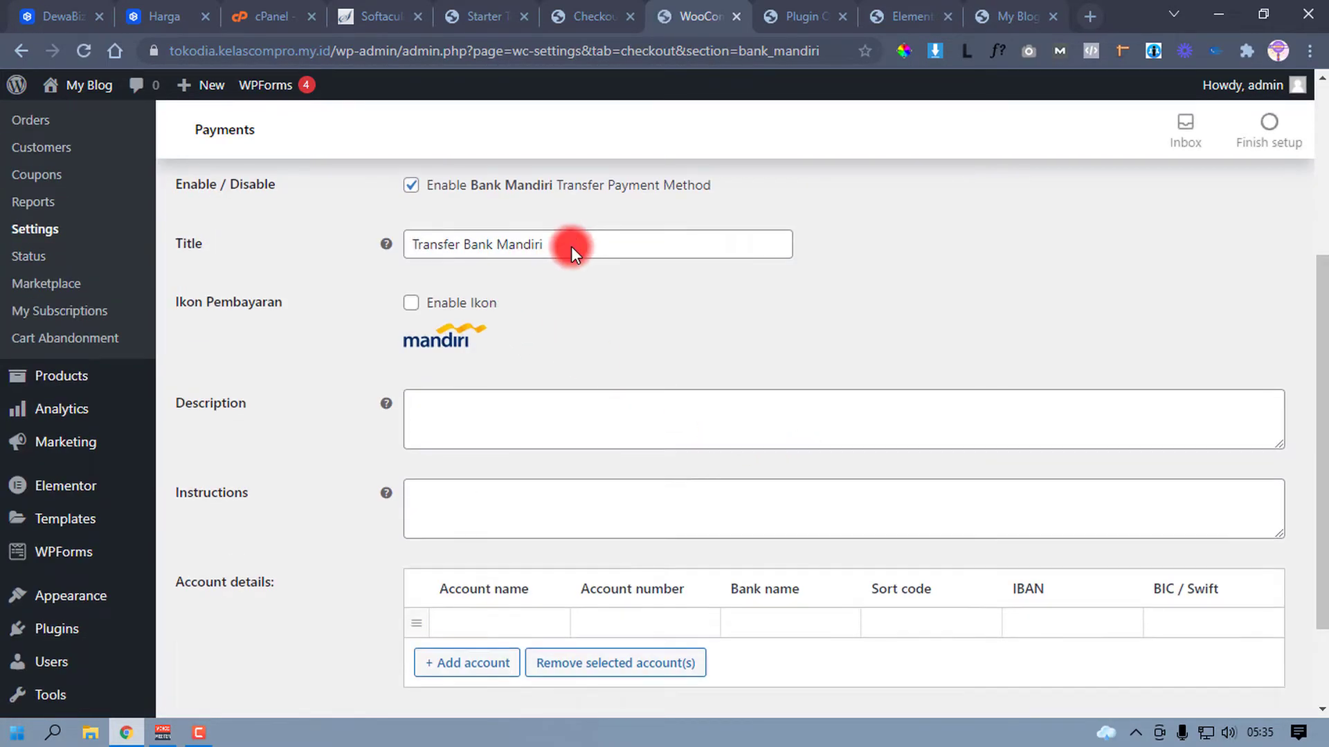
drag(572, 246, 358, 261)
key(BackSpace)
click(411, 302)
Step: Enter the account holder's name, account number and bank name Mandiri in the Bank Mandiri account details, and save
scroll(614, 351, down, 1)
scroll(613, 350, down, 2)
click(446, 498)
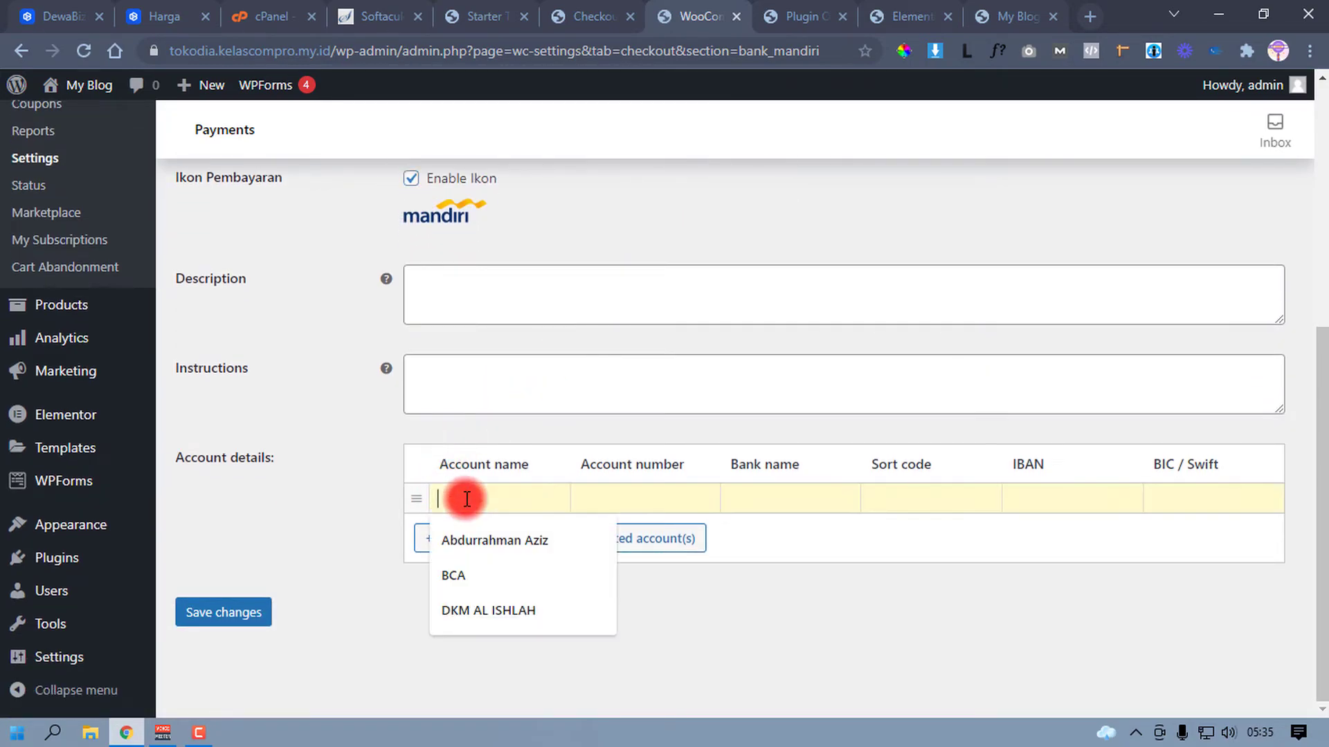
click(474, 537)
click(657, 490)
click(657, 534)
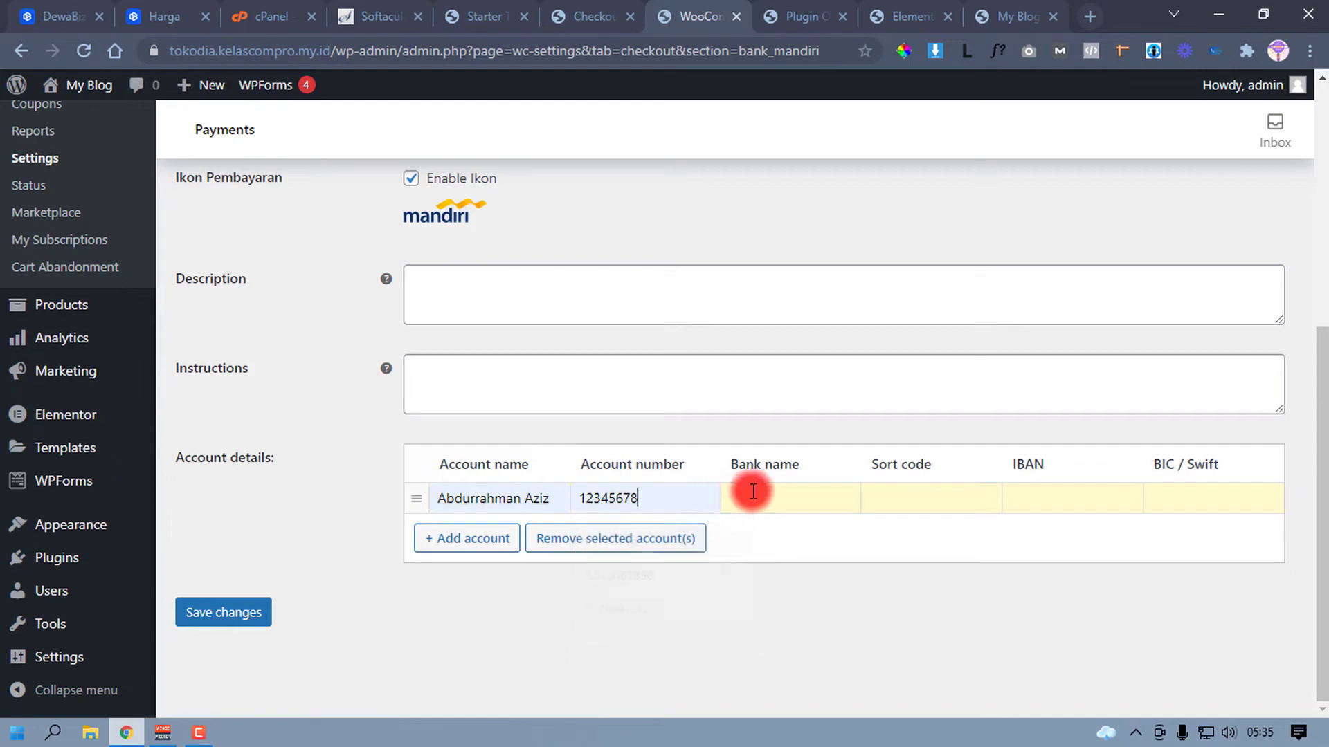
click(754, 492)
click(779, 317)
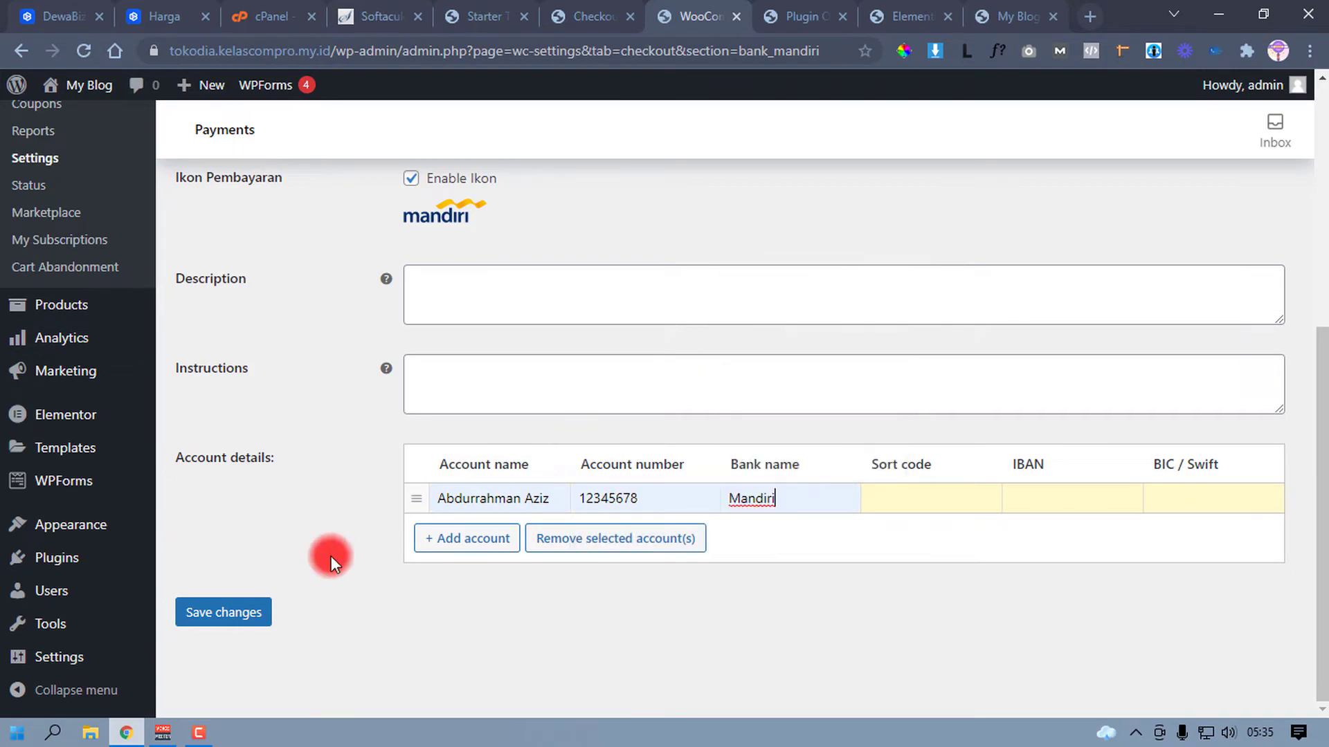
click(260, 602)
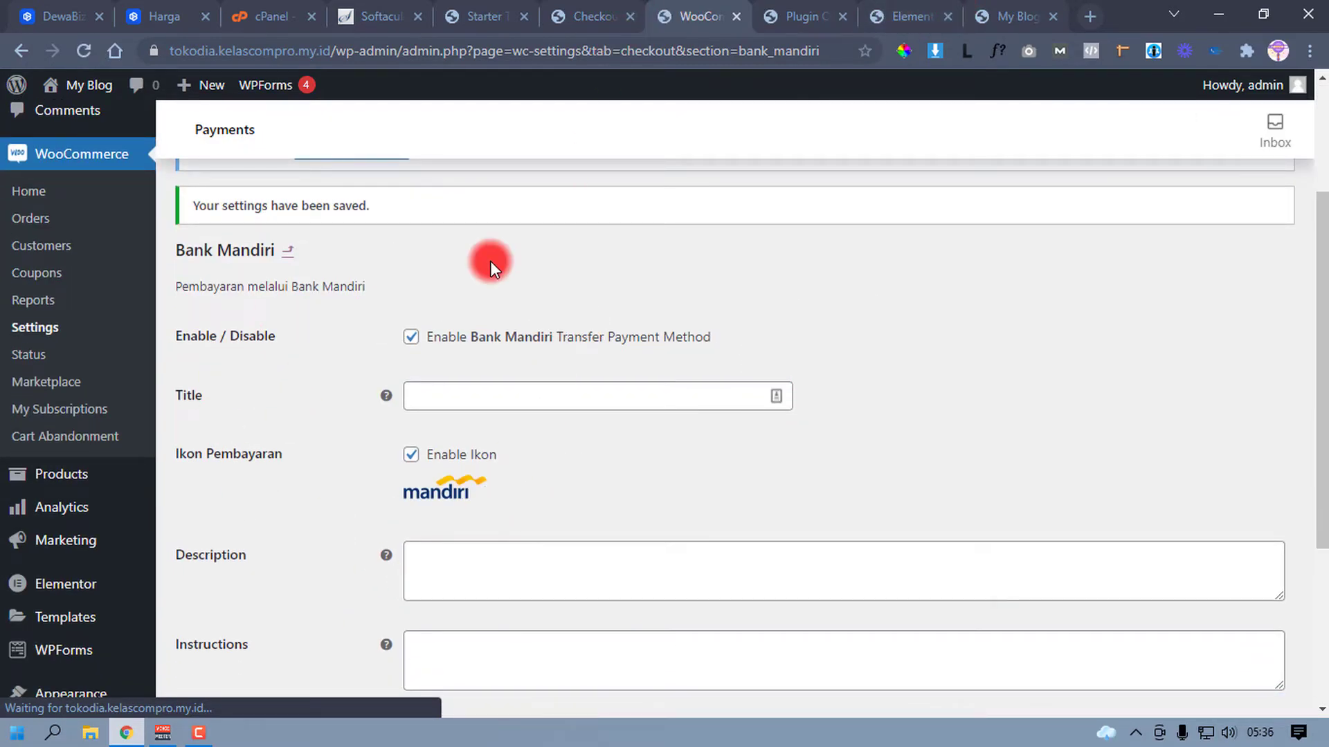
Step: Switch to the store preview, add the Green Printed Tshirt to the cart and view the cart
click(975, 6)
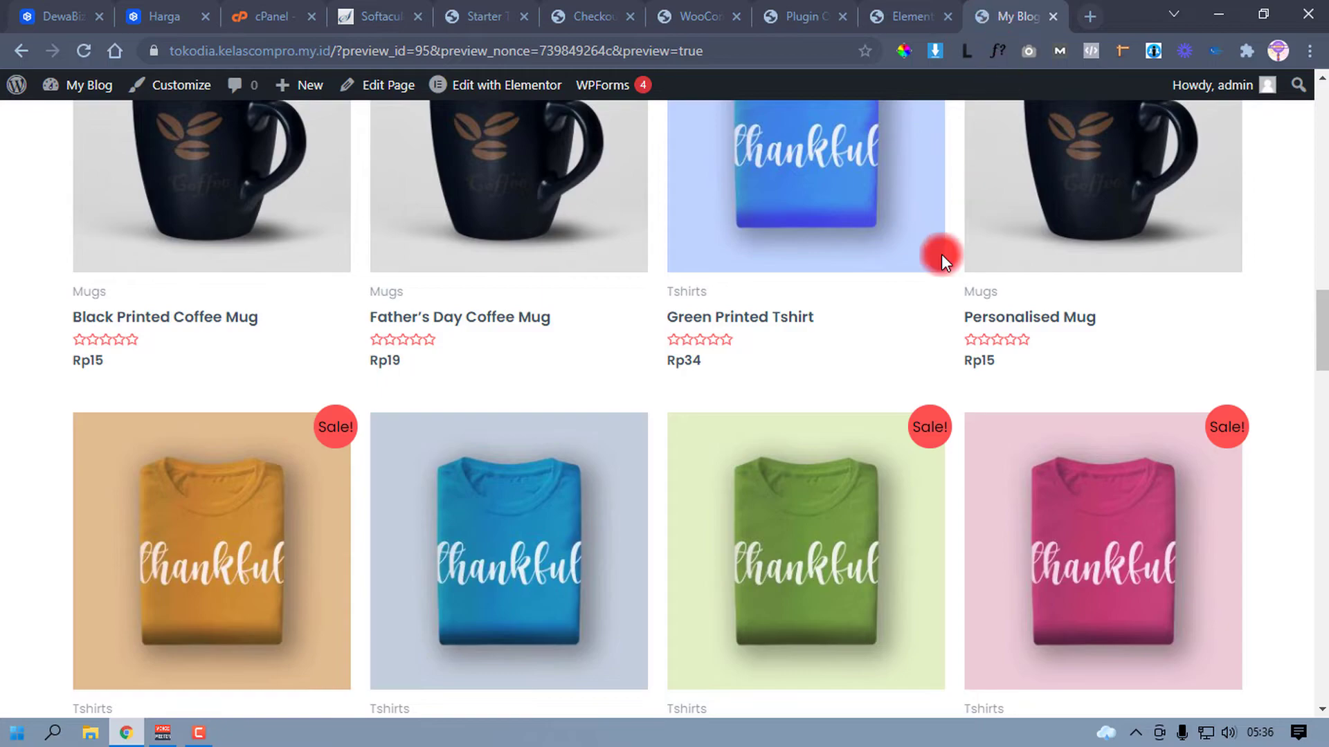
click(82, 52)
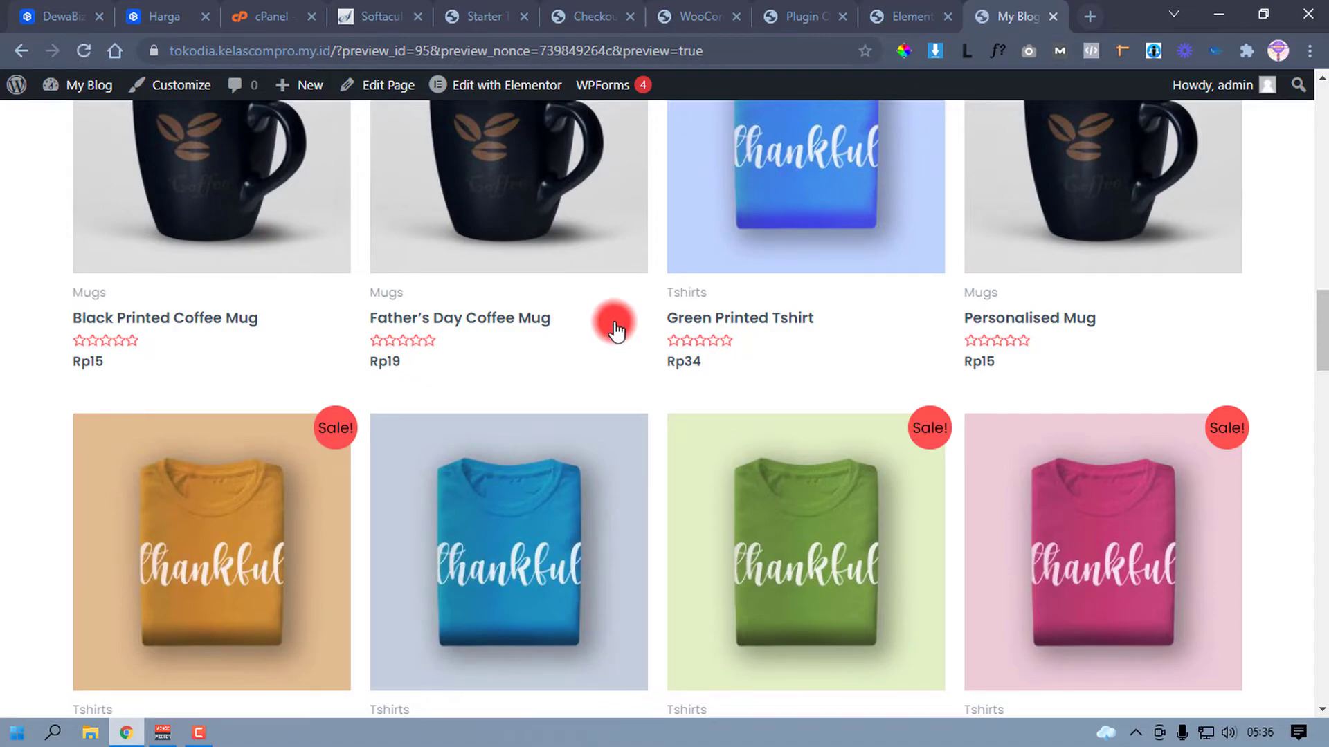
scroll(760, 347, up, 4)
scroll(743, 360, down, 3)
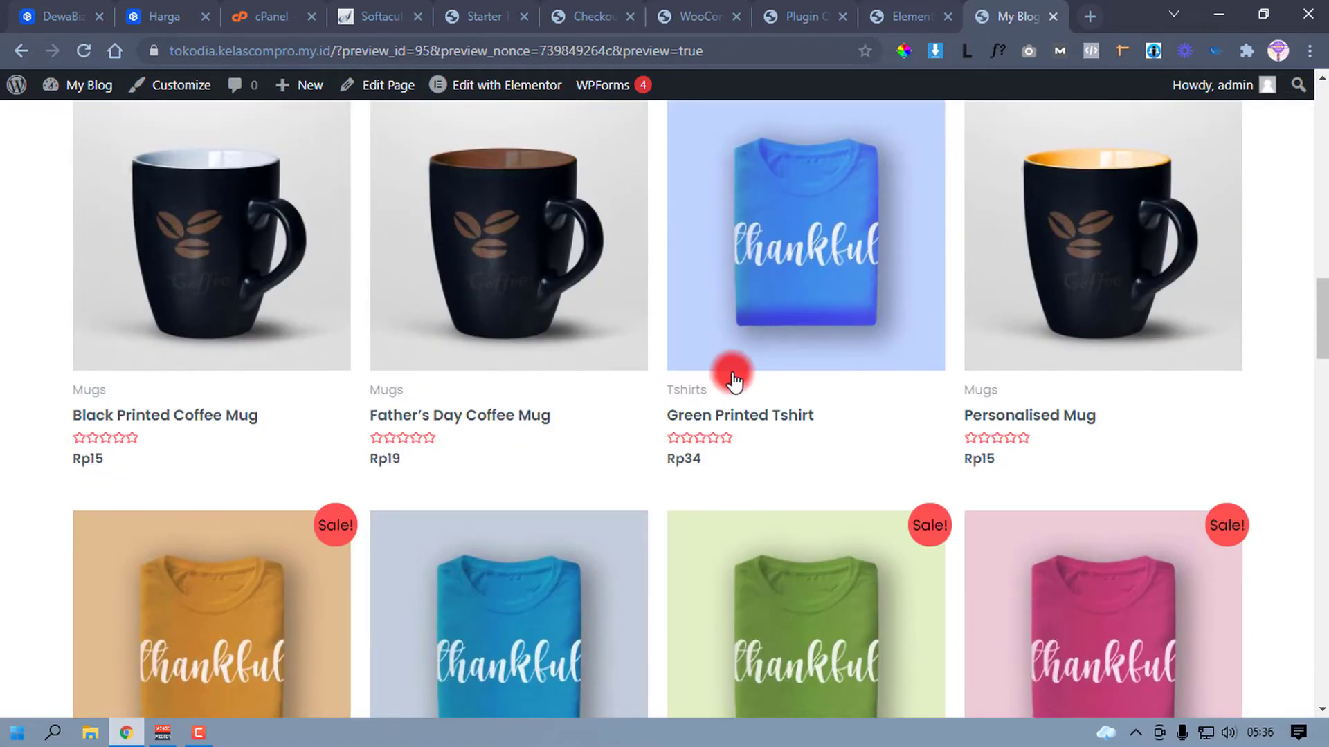
click(736, 419)
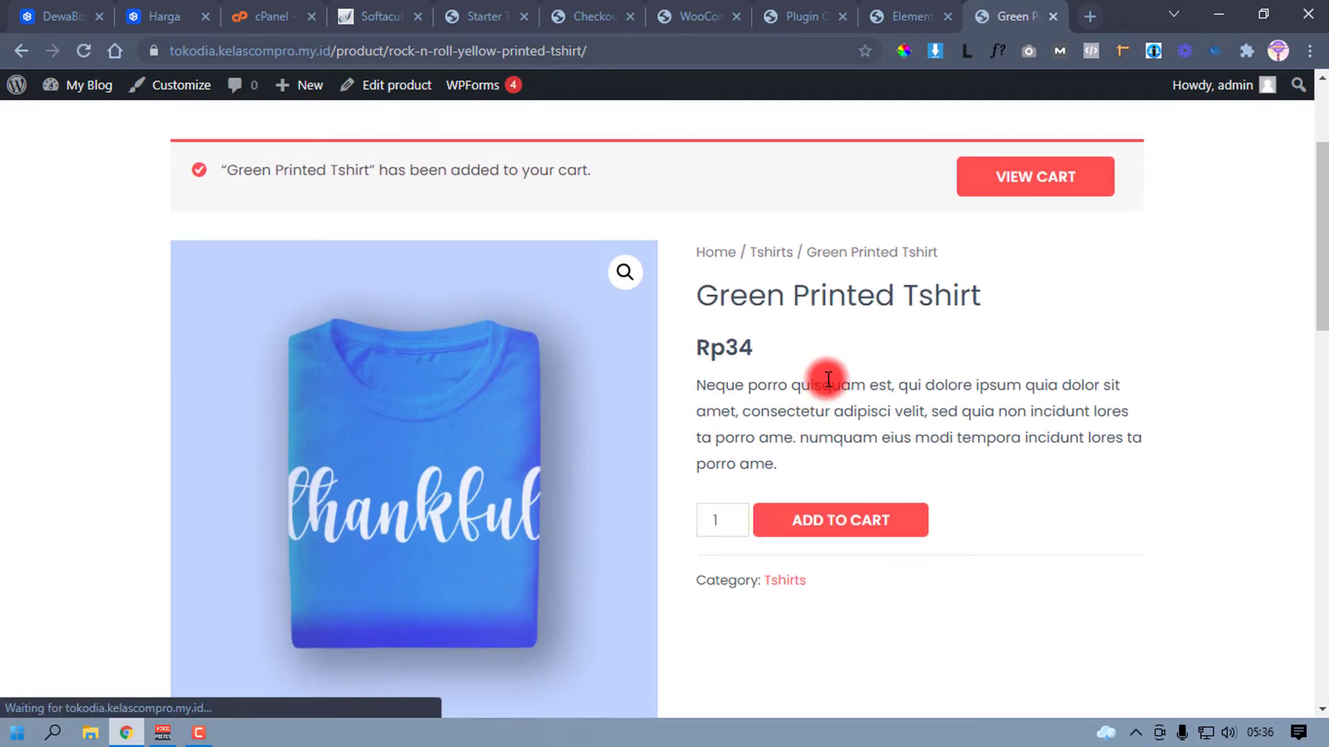
scroll(1045, 374, up, 3)
click(1049, 382)
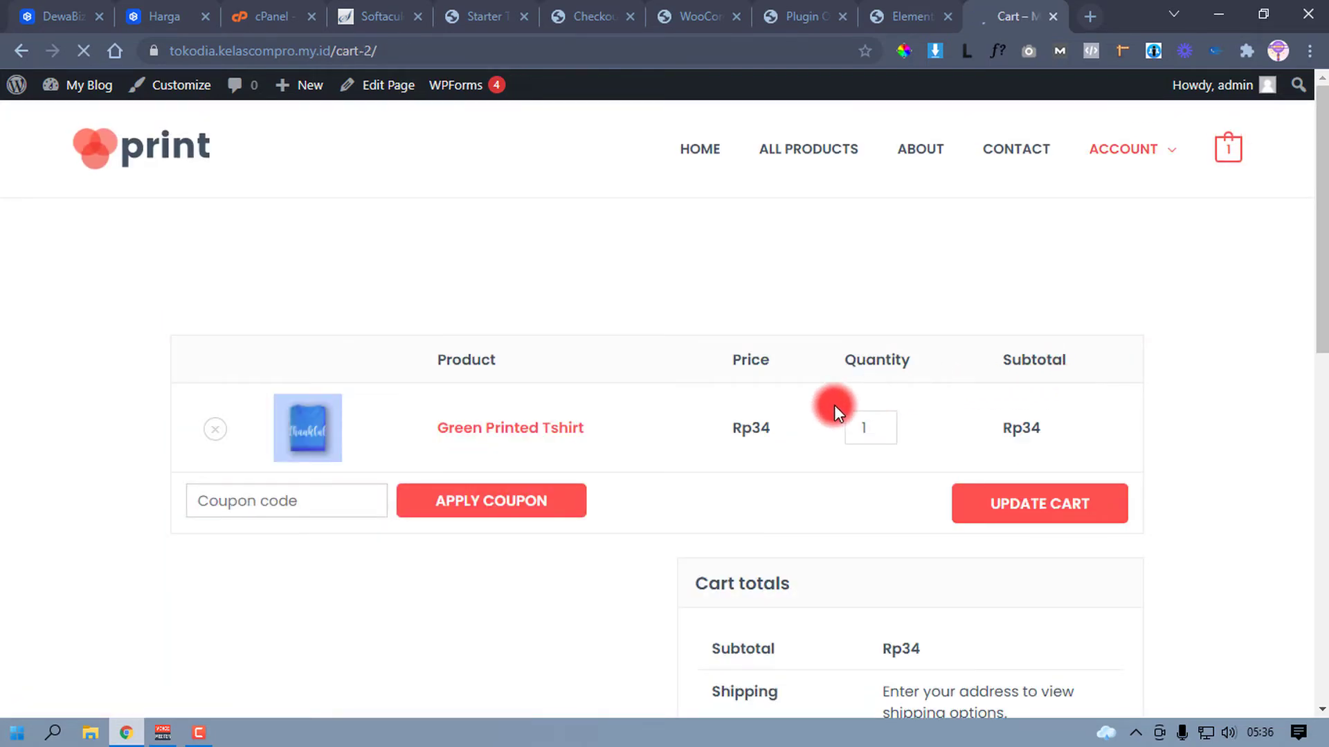
Step: Proceed from the cart to the checkout and examine the bank payment options in the order summary
scroll(824, 407, down, 4)
scroll(380, 363, up, 3)
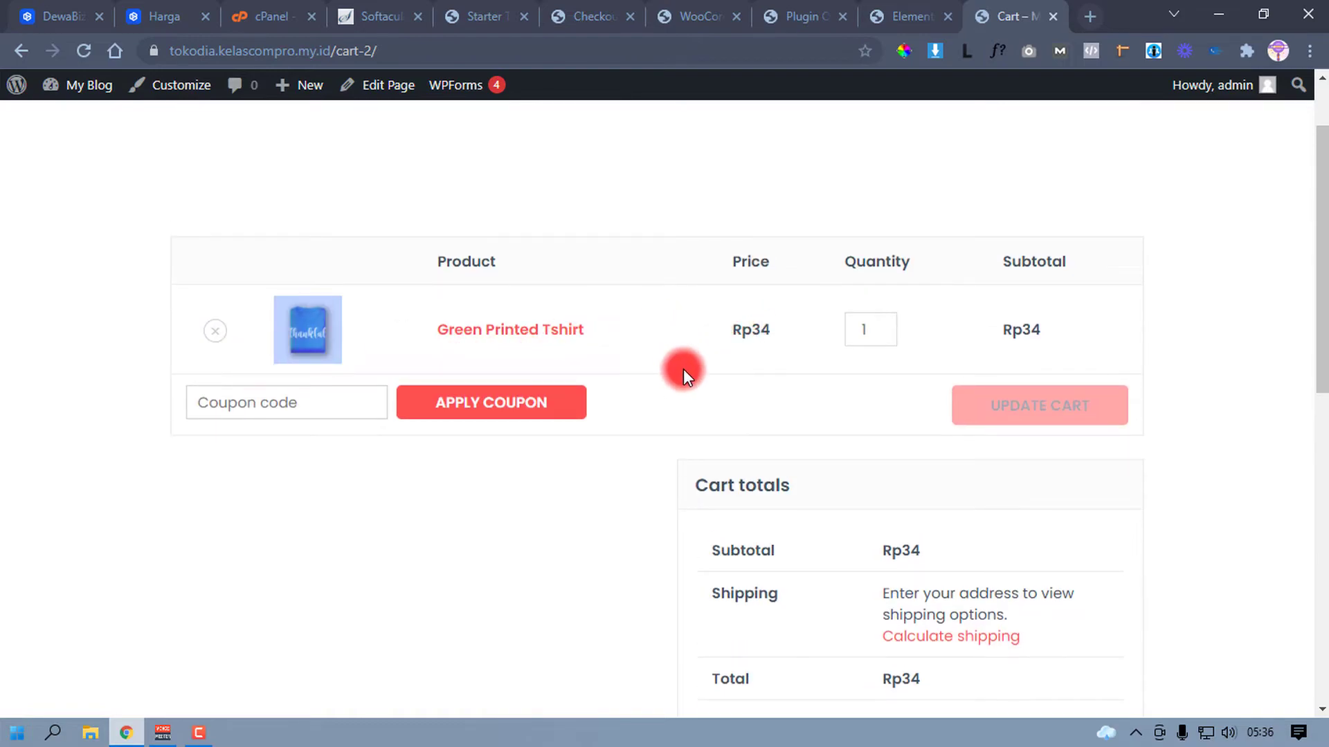
scroll(846, 422, down, 4)
click(903, 459)
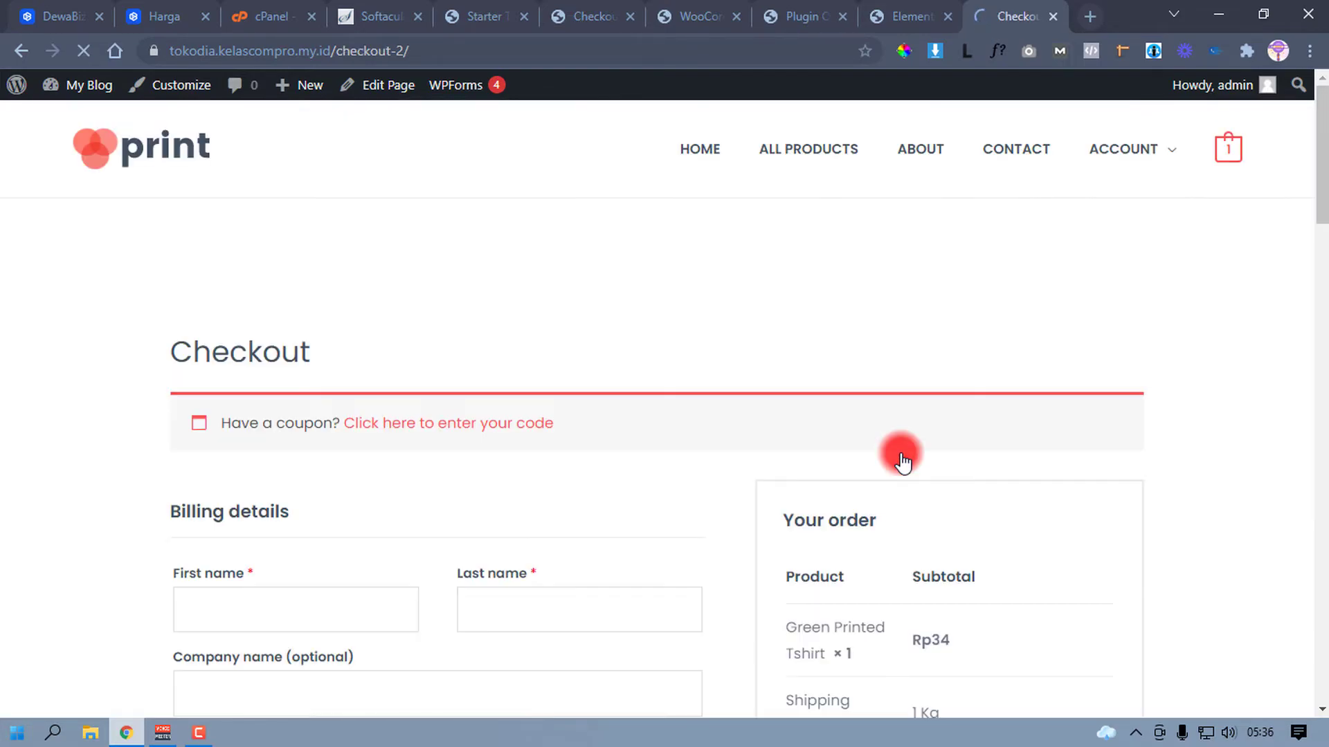
scroll(938, 379, down, 2)
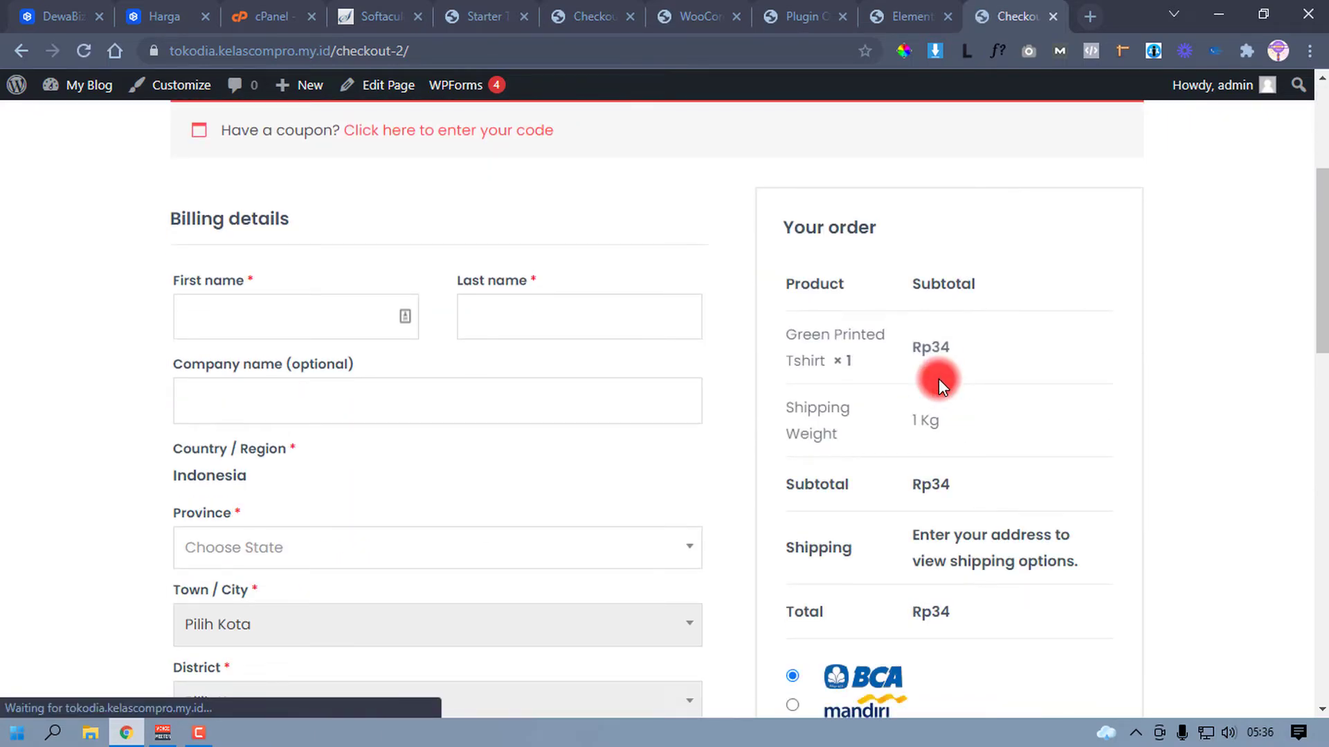
scroll(938, 379, down, 5)
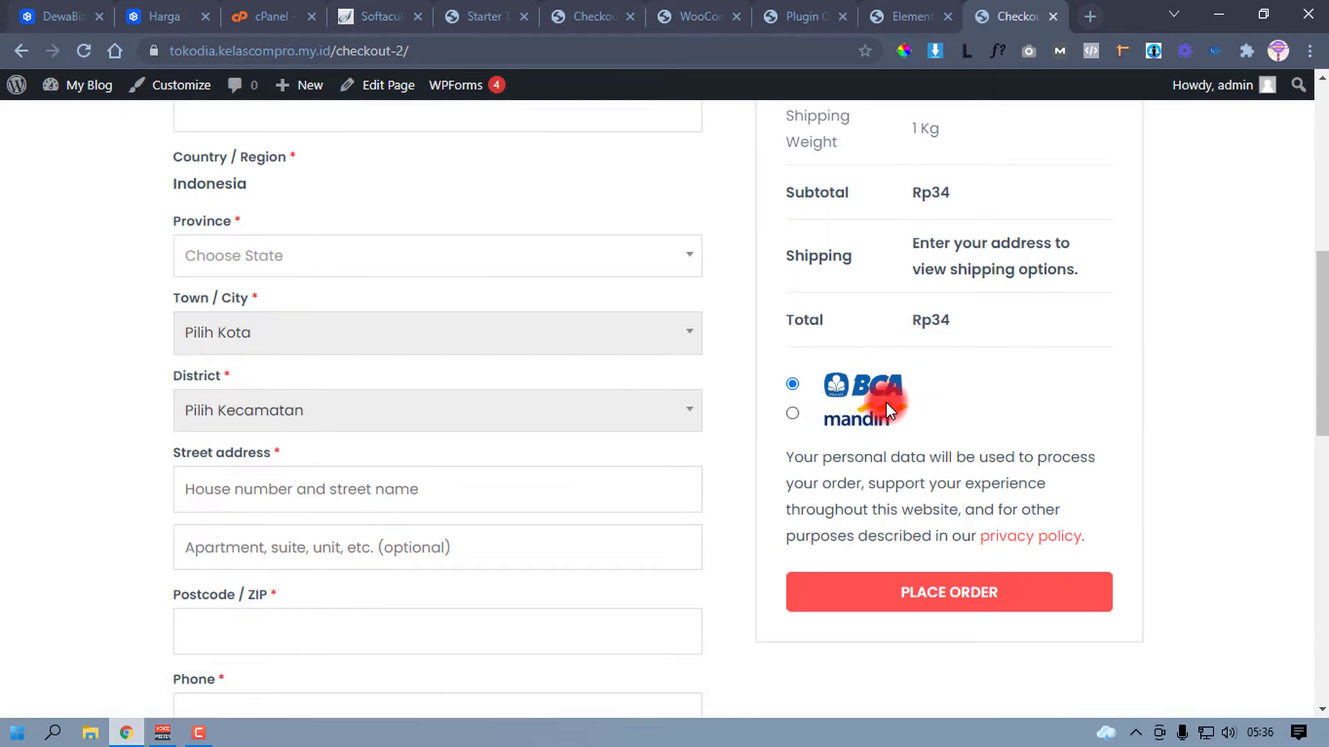
scroll(917, 363, up, 1)
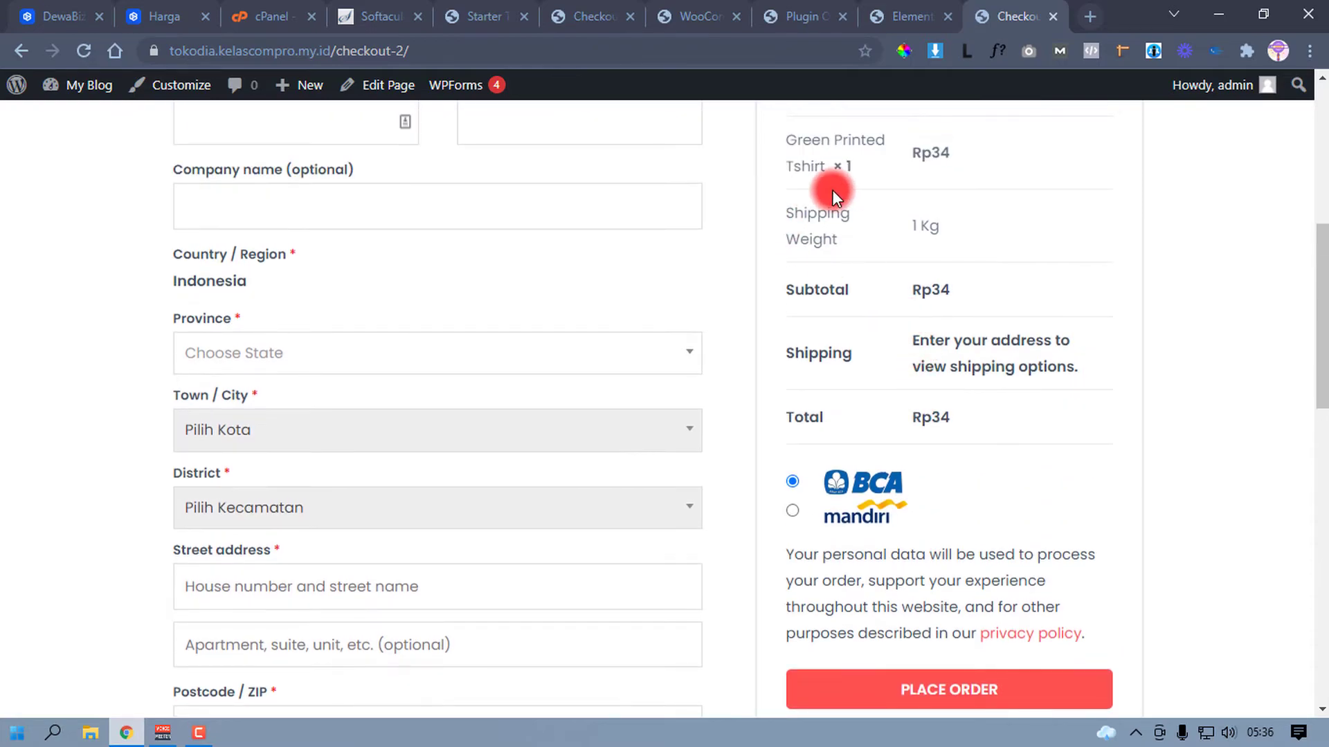
Step: Fill the checkout billing details with a saved customer name and address, including province, town and district, and review the courier shipping options
scroll(837, 255, up, 2)
click(288, 306)
click(312, 387)
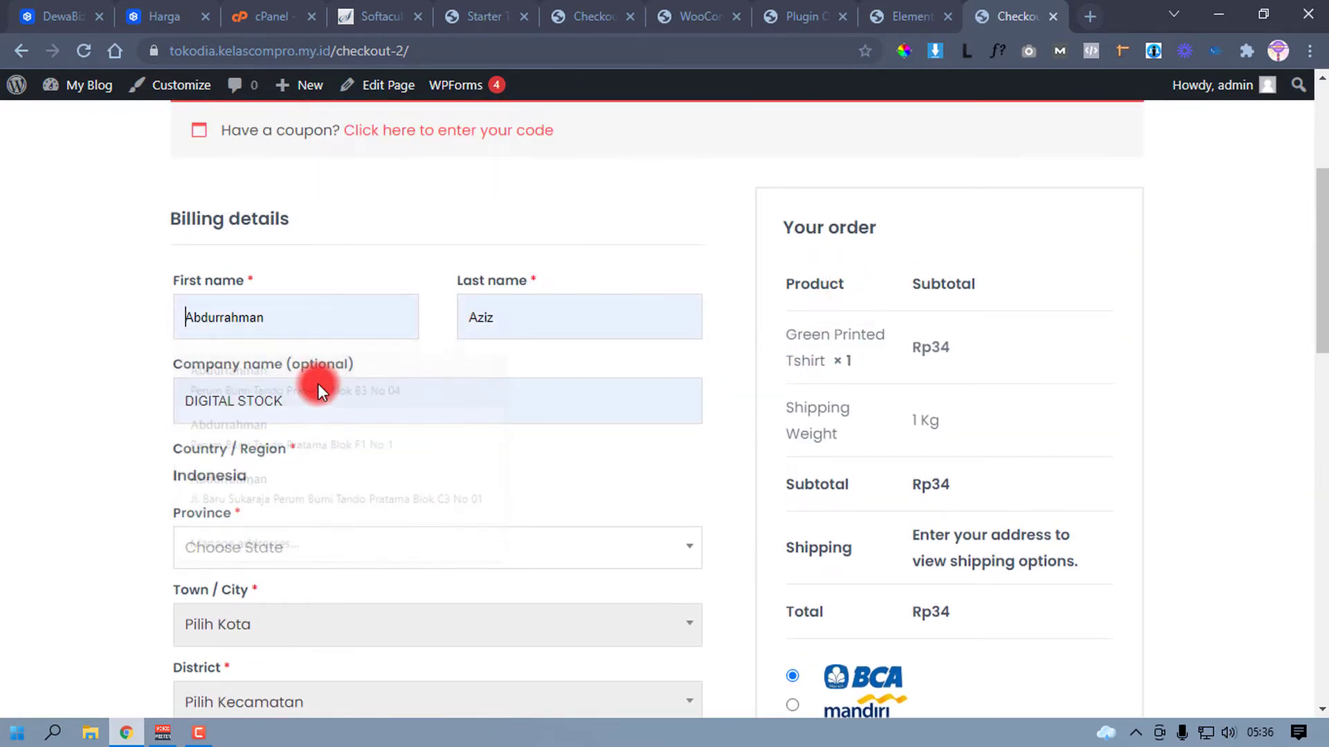
scroll(317, 384, down, 3)
click(316, 360)
click(316, 364)
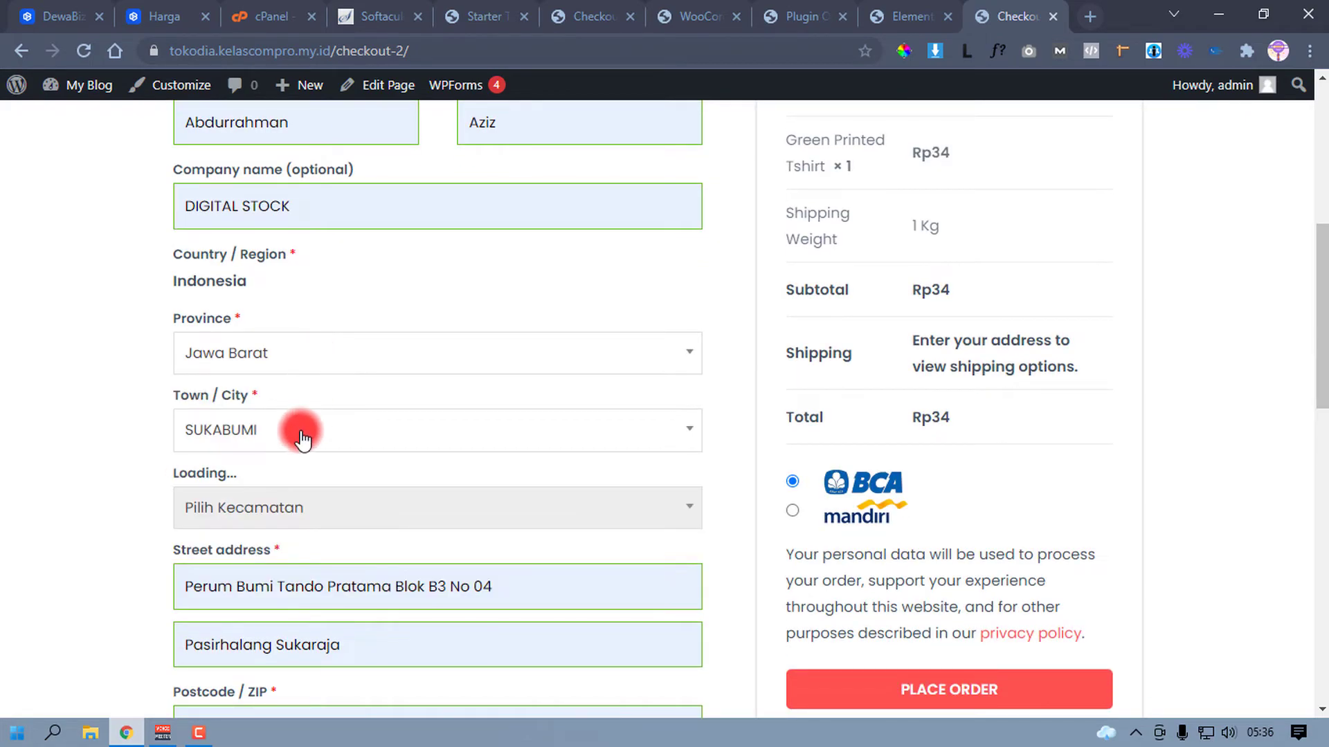
click(303, 505)
click(302, 436)
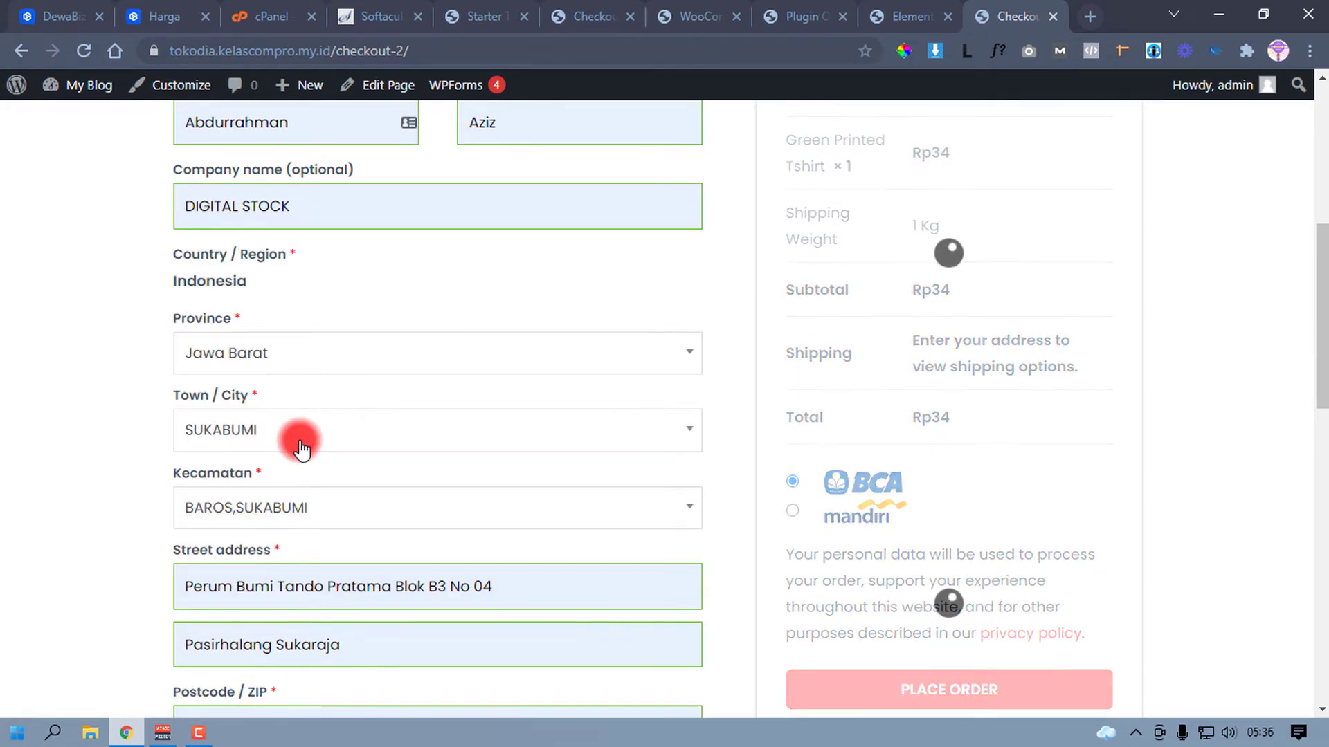
scroll(297, 387, down, 3)
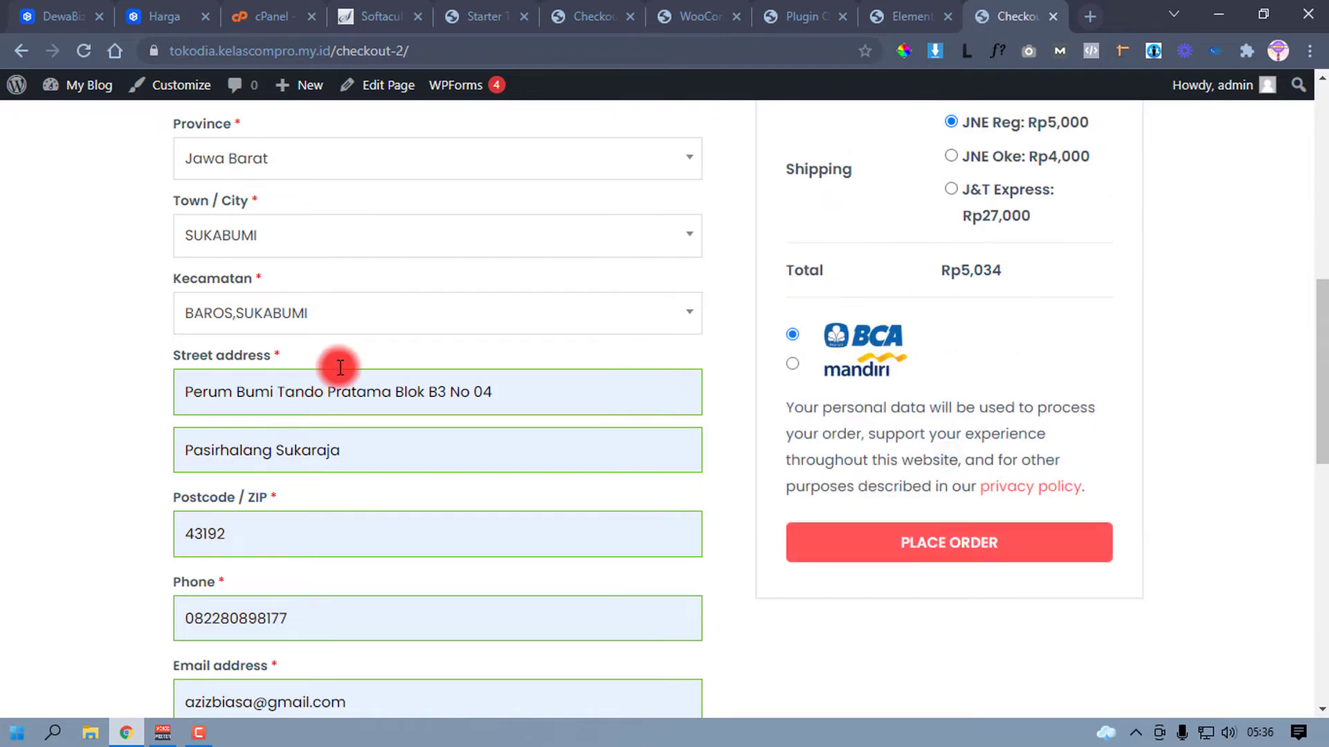
Step: Switch from the checkout to the WooCommerce settings and open the OngkosKirim.id shipping section
scroll(866, 309, up, 3)
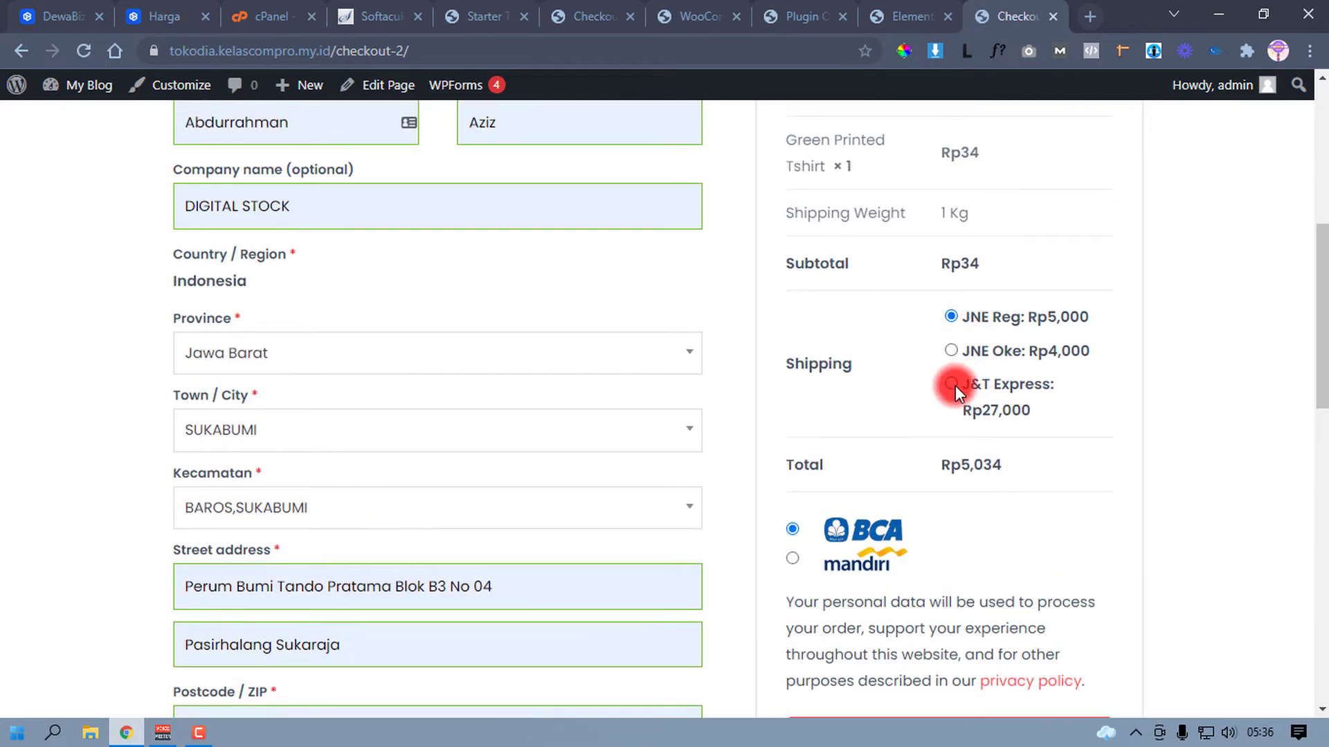
click(689, 14)
scroll(384, 360, up, 3)
click(380, 220)
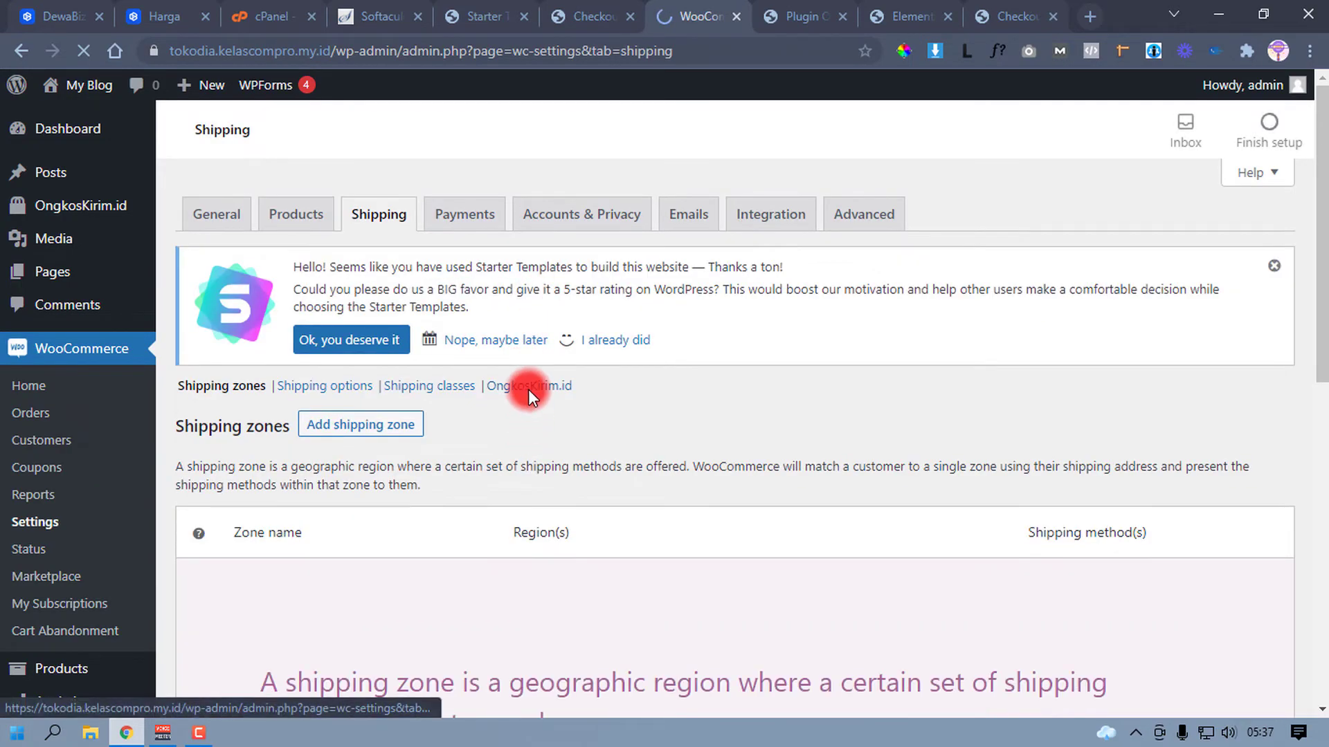
click(529, 386)
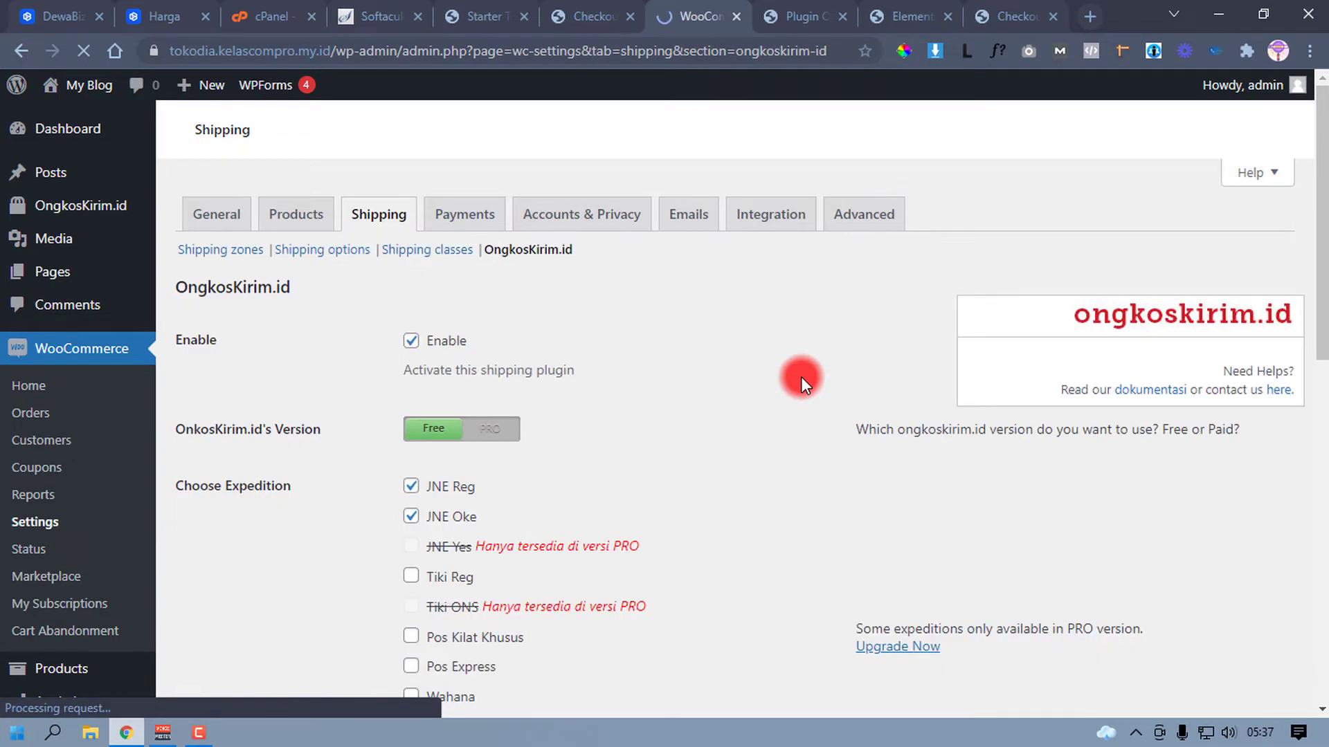
Step: Enable the Tiki Reg, Pos Kilat Khusus, Pos Express and Wahana couriers for OngkosKirim.id and save the changes
scroll(800, 376, down, 4)
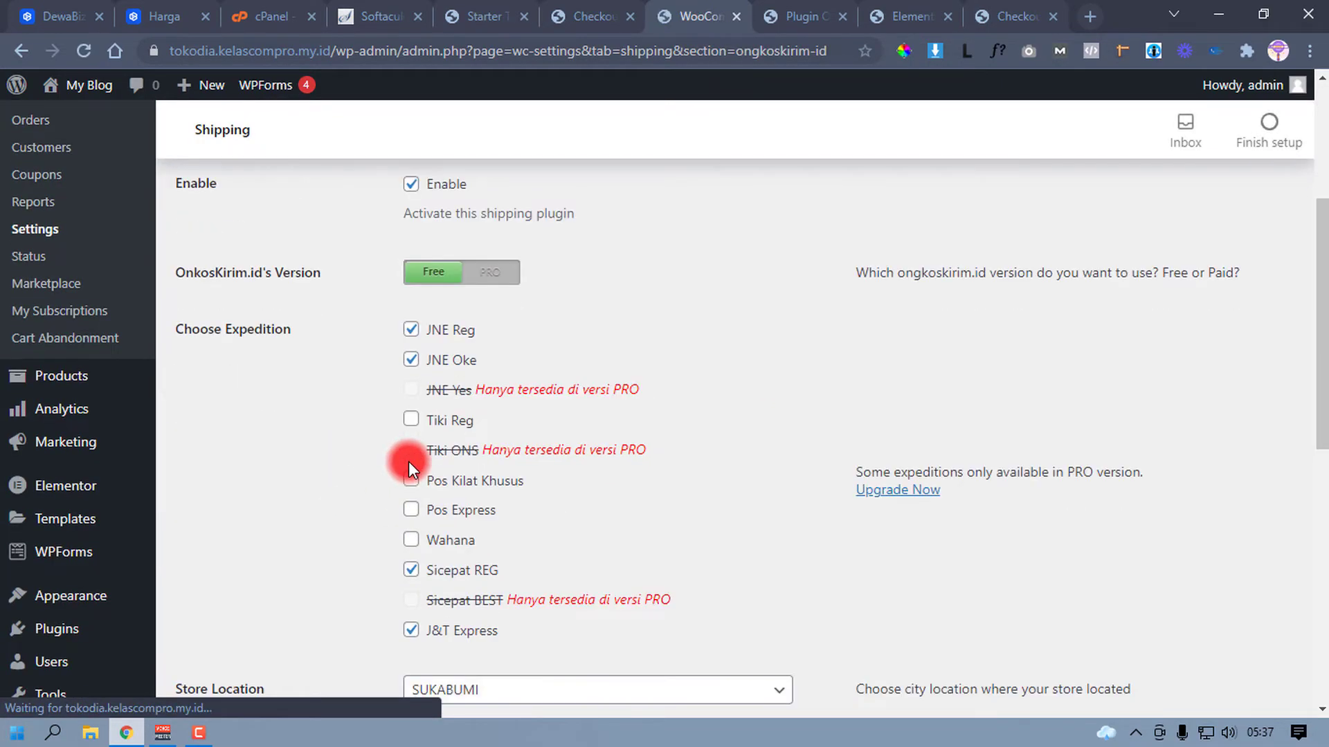
click(411, 420)
click(411, 480)
click(411, 509)
click(411, 541)
scroll(414, 537, down, 3)
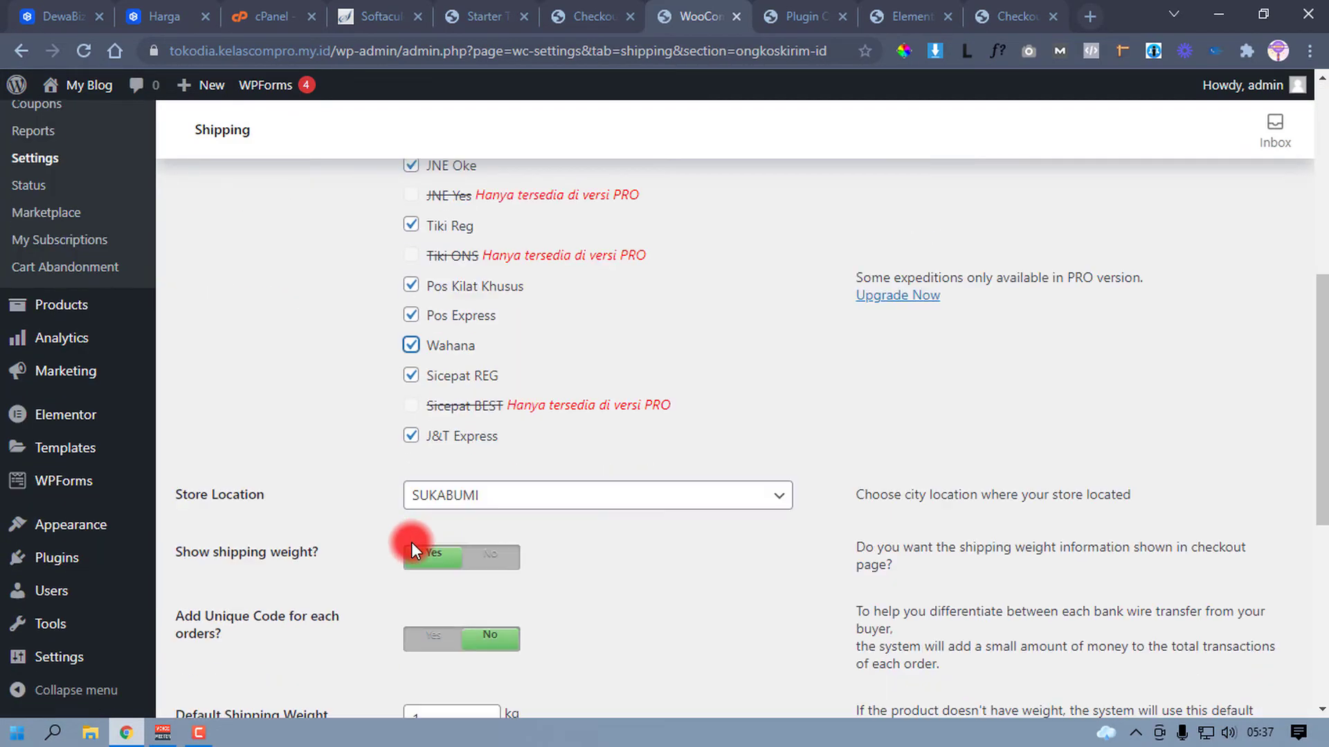
scroll(387, 553, down, 6)
click(216, 616)
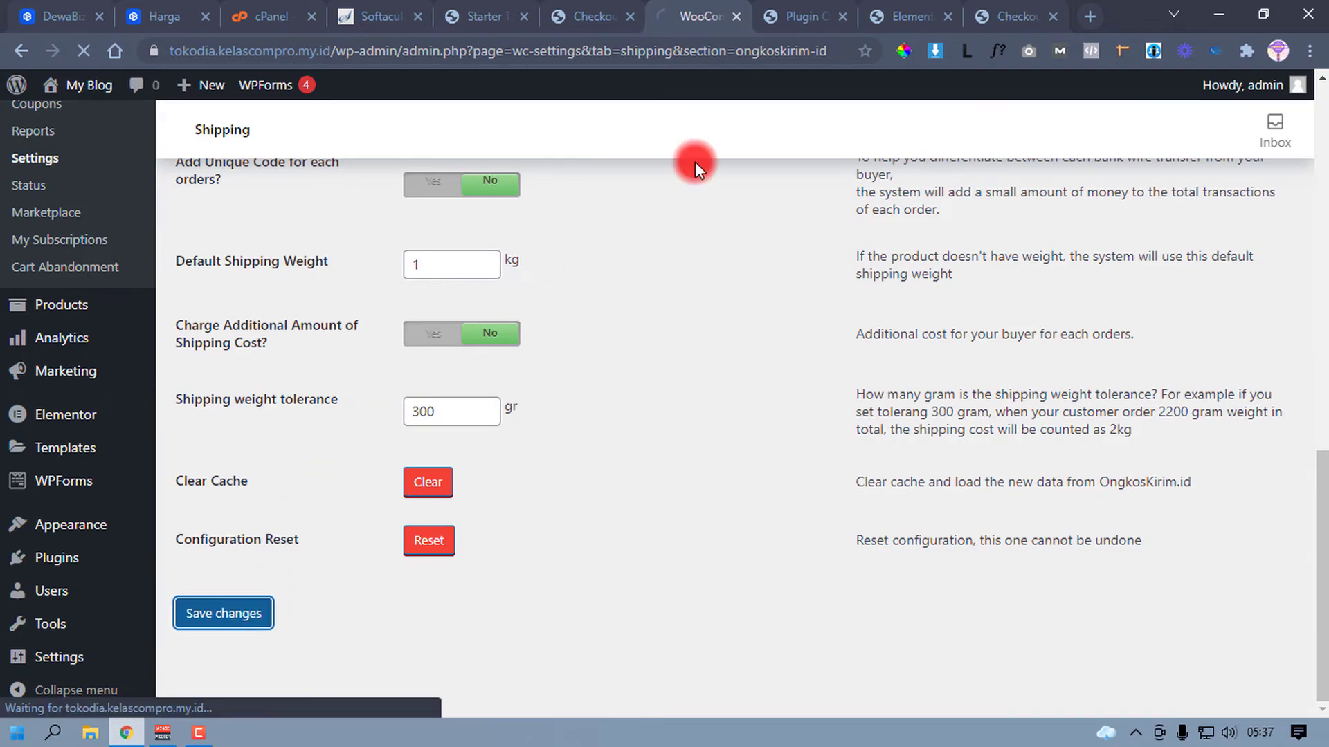
Step: Reload the store checkout and set the town to SOREANG,KAB.BANDUNG and the district to BOJONGSOANG,SOREANG to check the courier options
click(1011, 15)
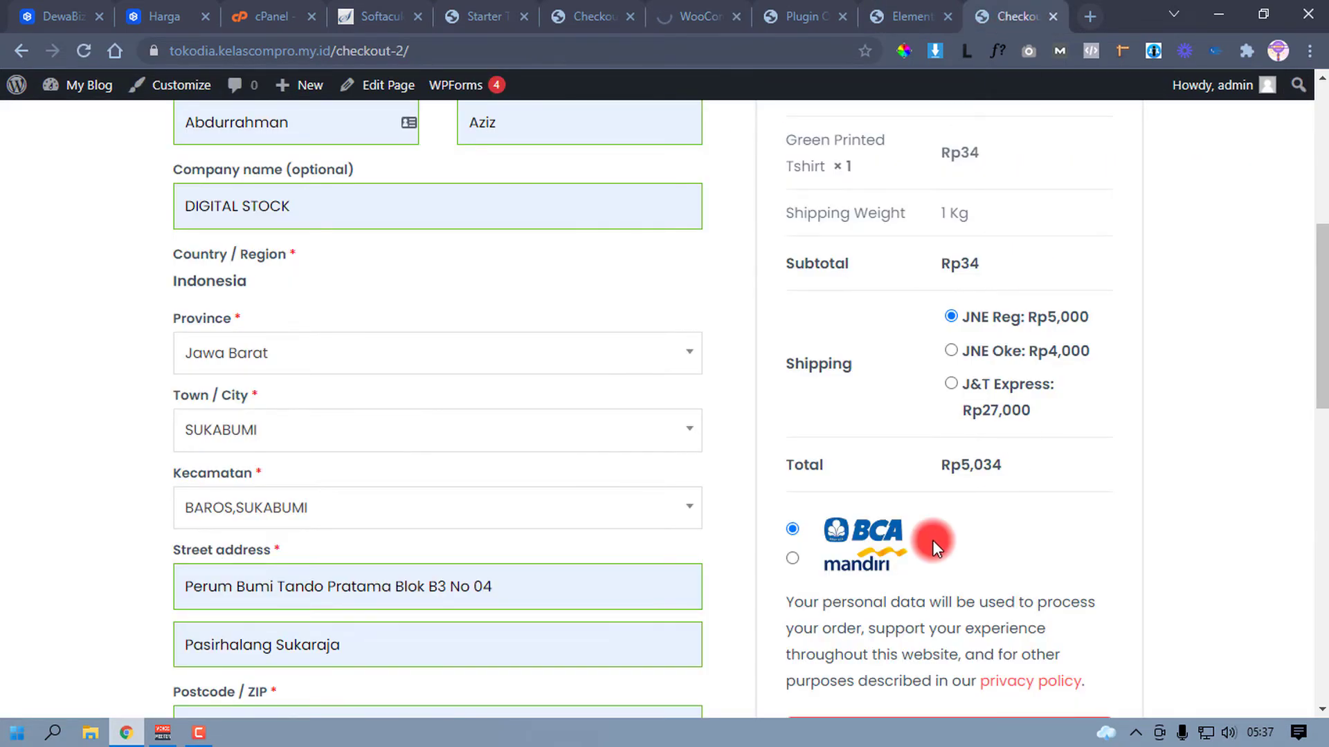
click(87, 55)
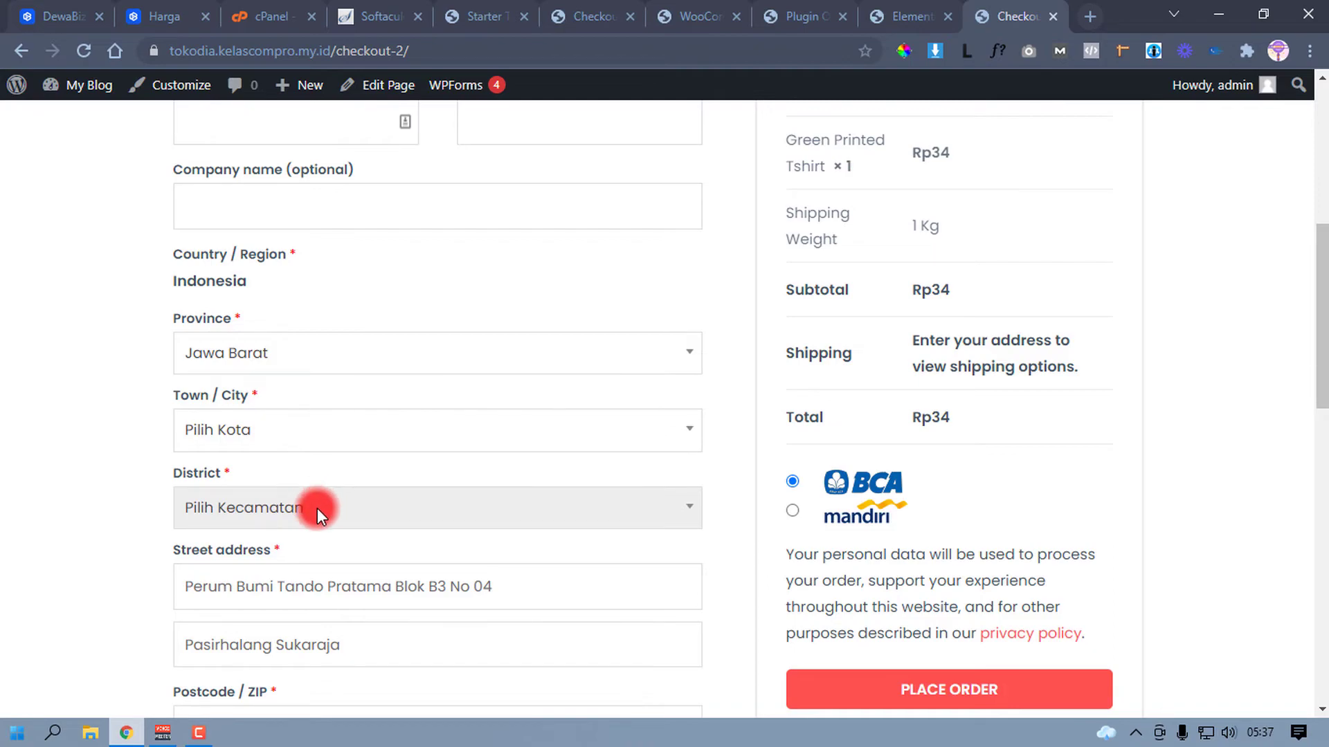
click(429, 433)
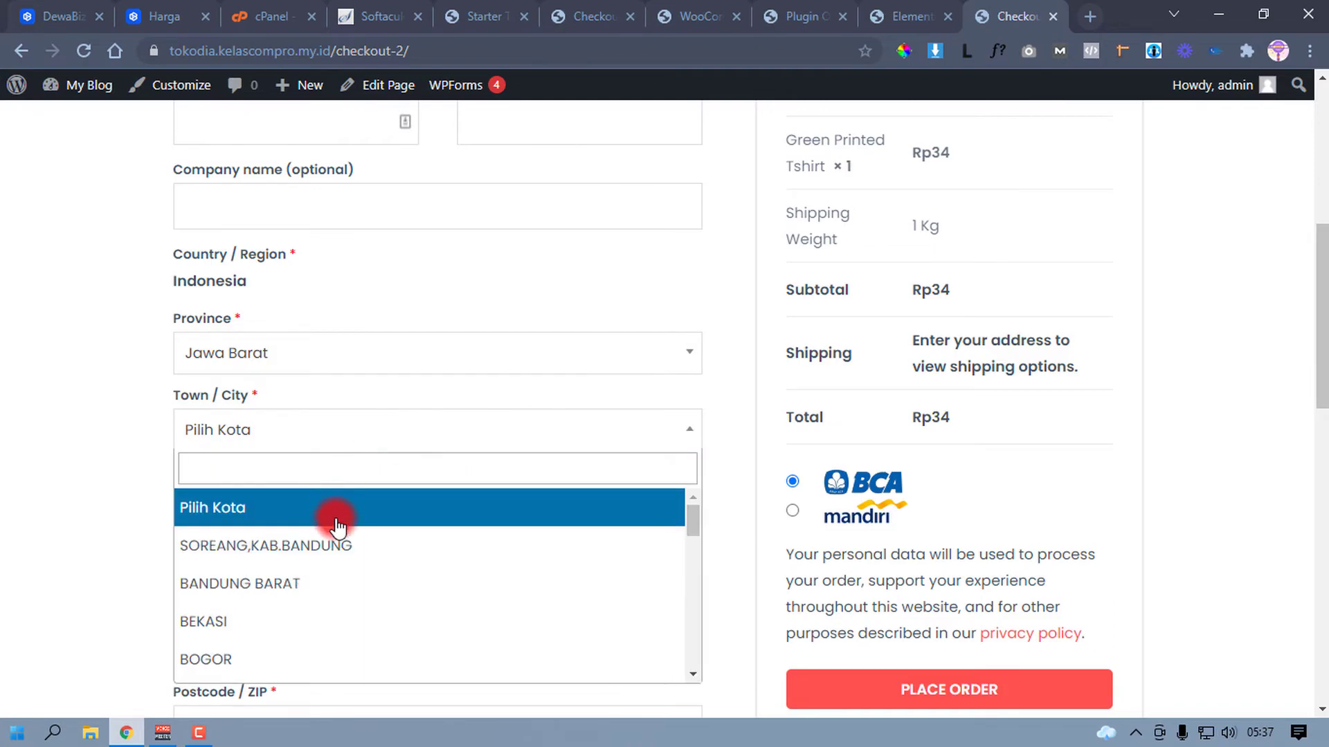
click(339, 548)
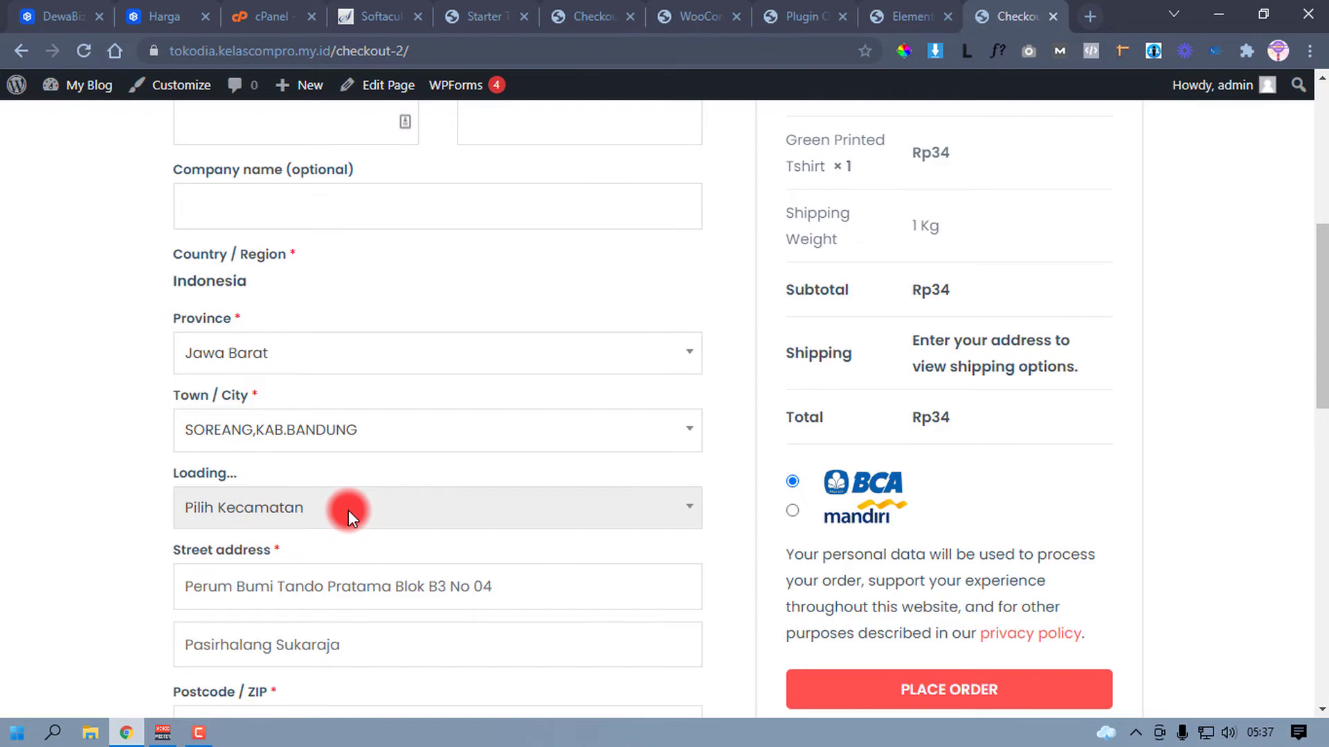
click(386, 510)
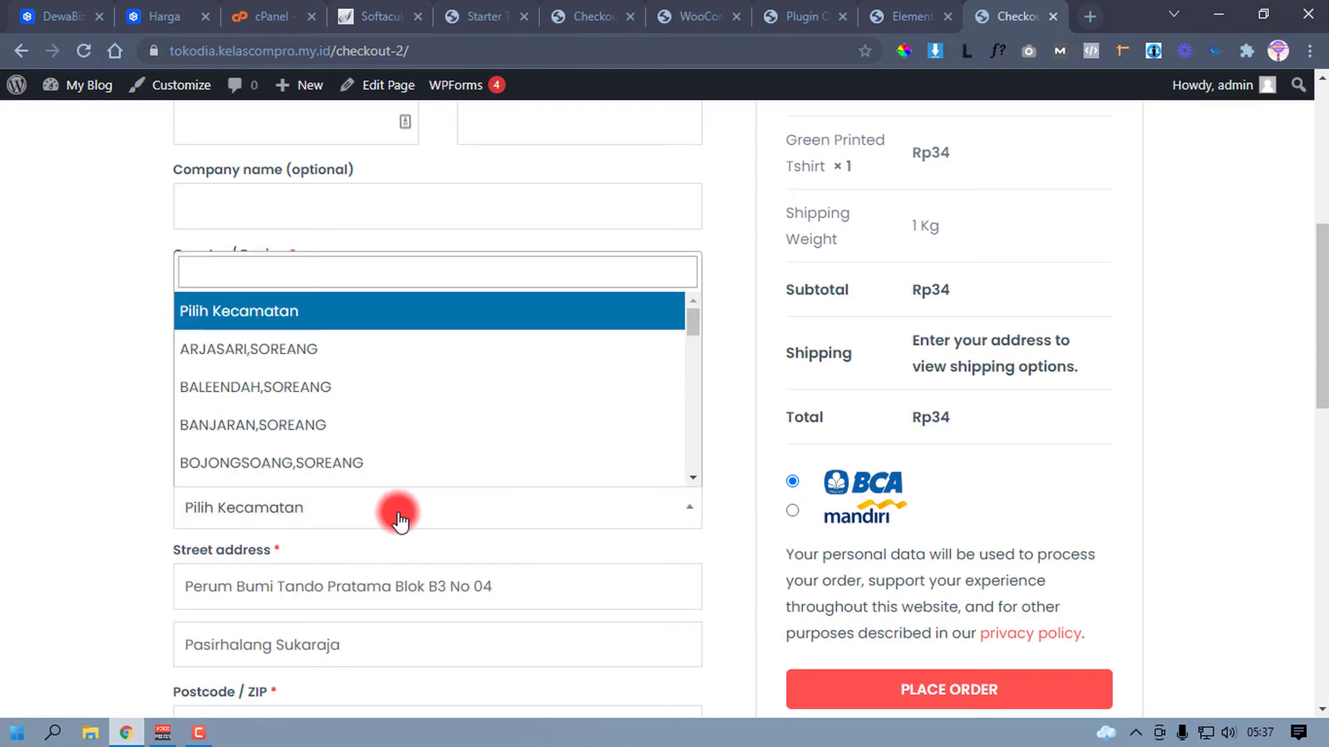
click(348, 464)
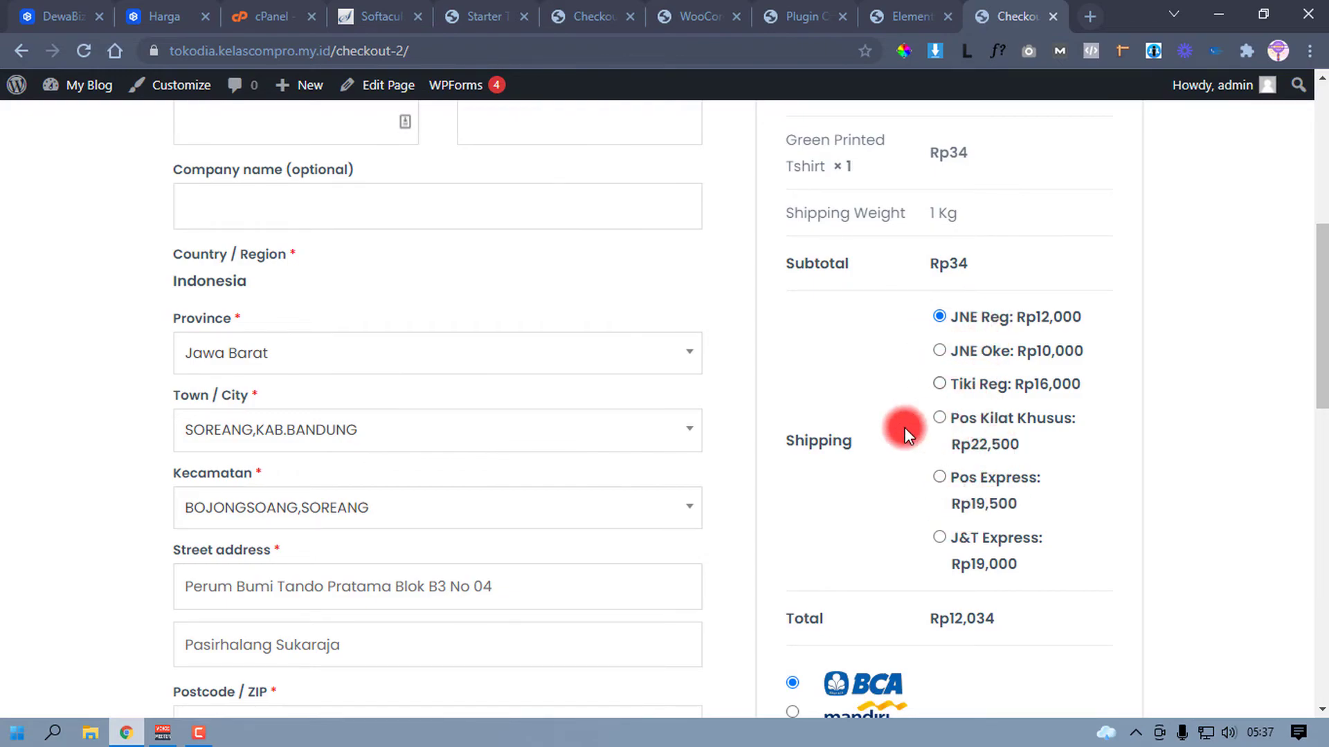
Step: Fill the billing details with the saved customer information and choose a district matching the filled-in town
scroll(858, 400, down, 5)
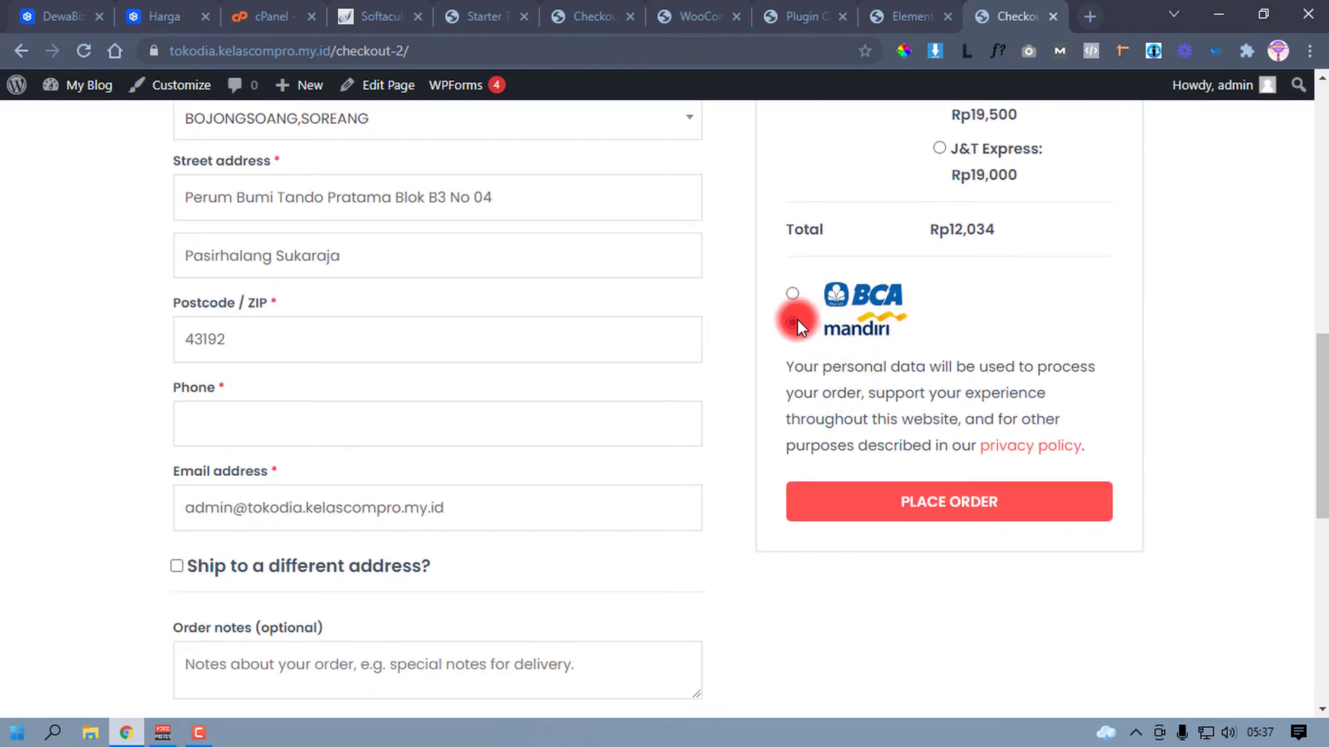
click(398, 424)
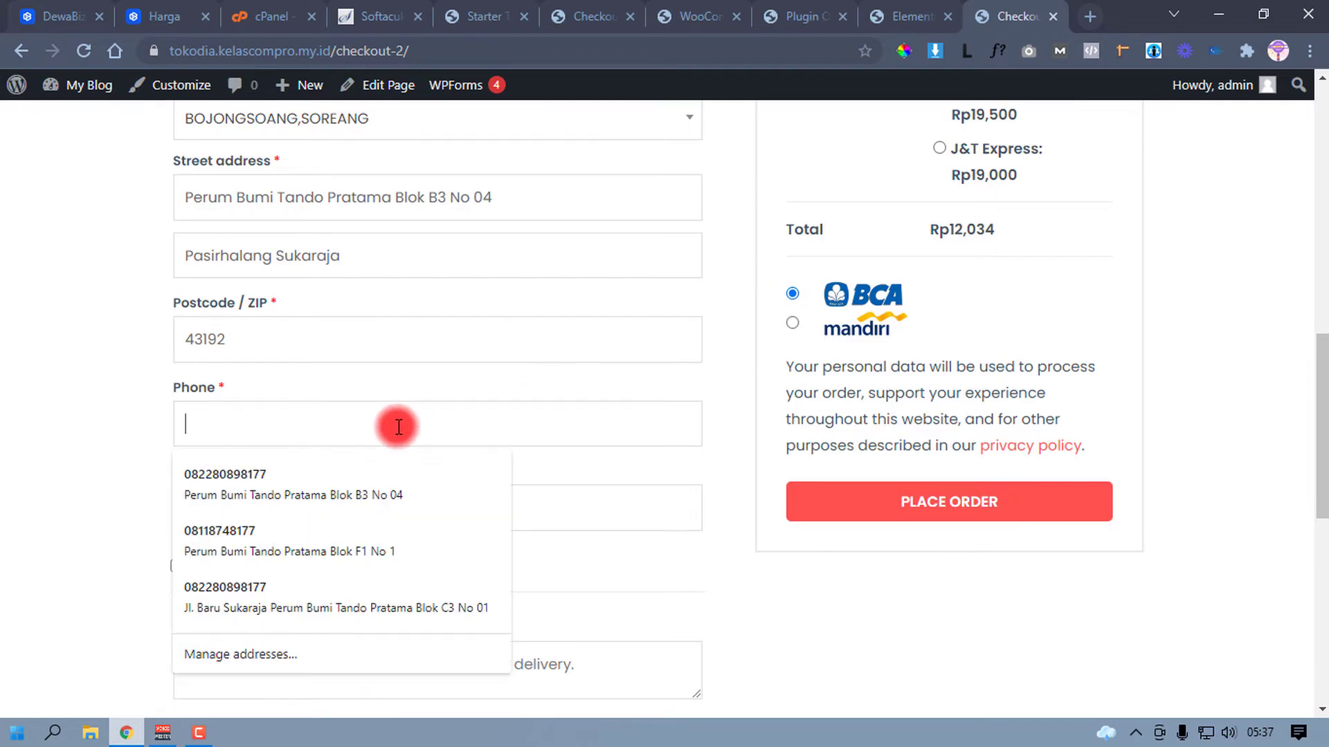
click(292, 479)
scroll(467, 310, up, 5)
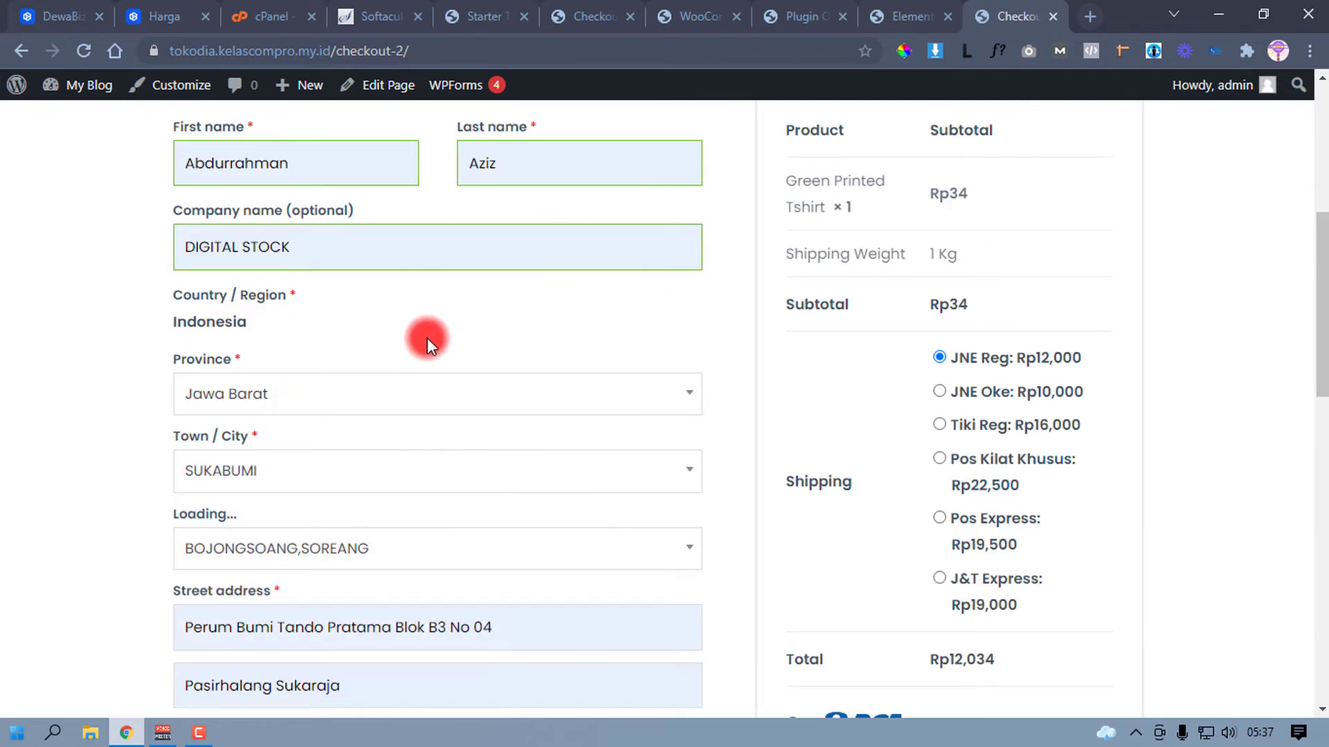
scroll(332, 478, down, 3)
click(333, 360)
click(317, 463)
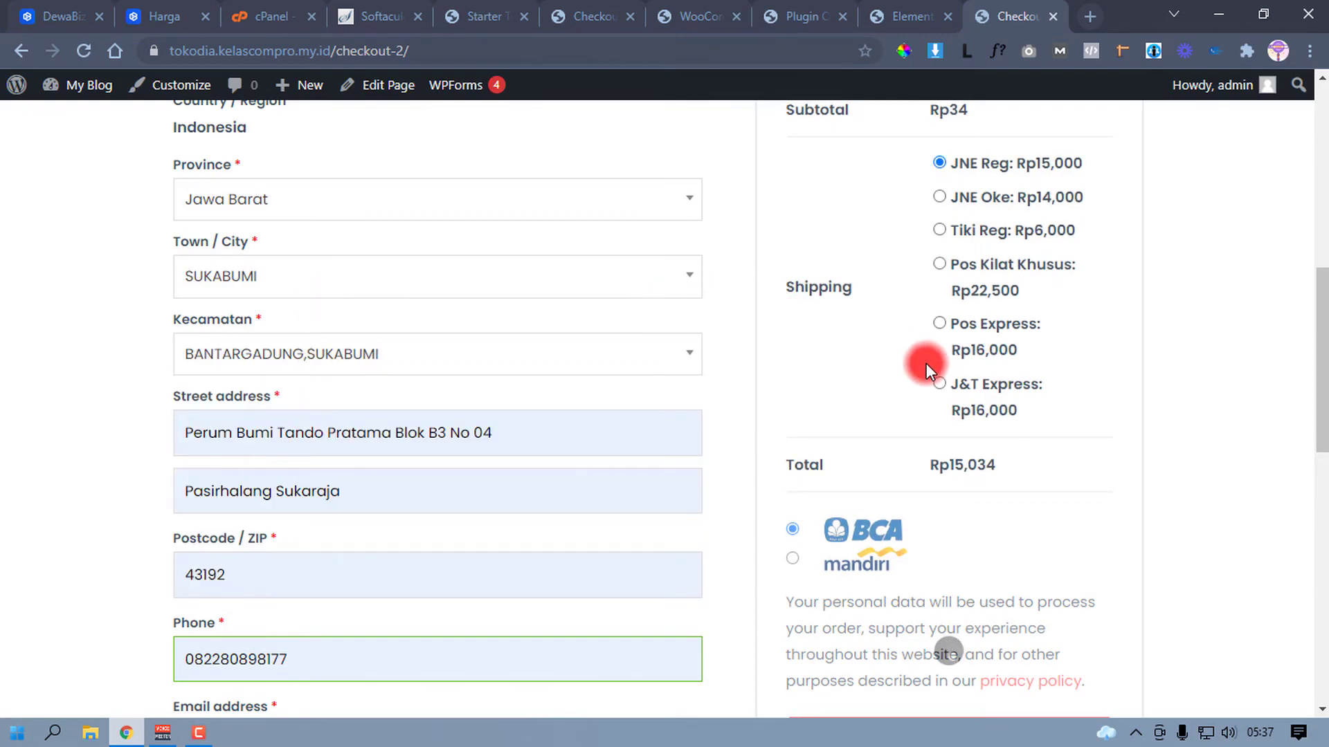
Step: Review the completed checkout form and place the order with BCA payment and JNE Reg shipping
scroll(943, 355, down, 5)
scroll(936, 356, up, 6)
scroll(934, 358, up, 6)
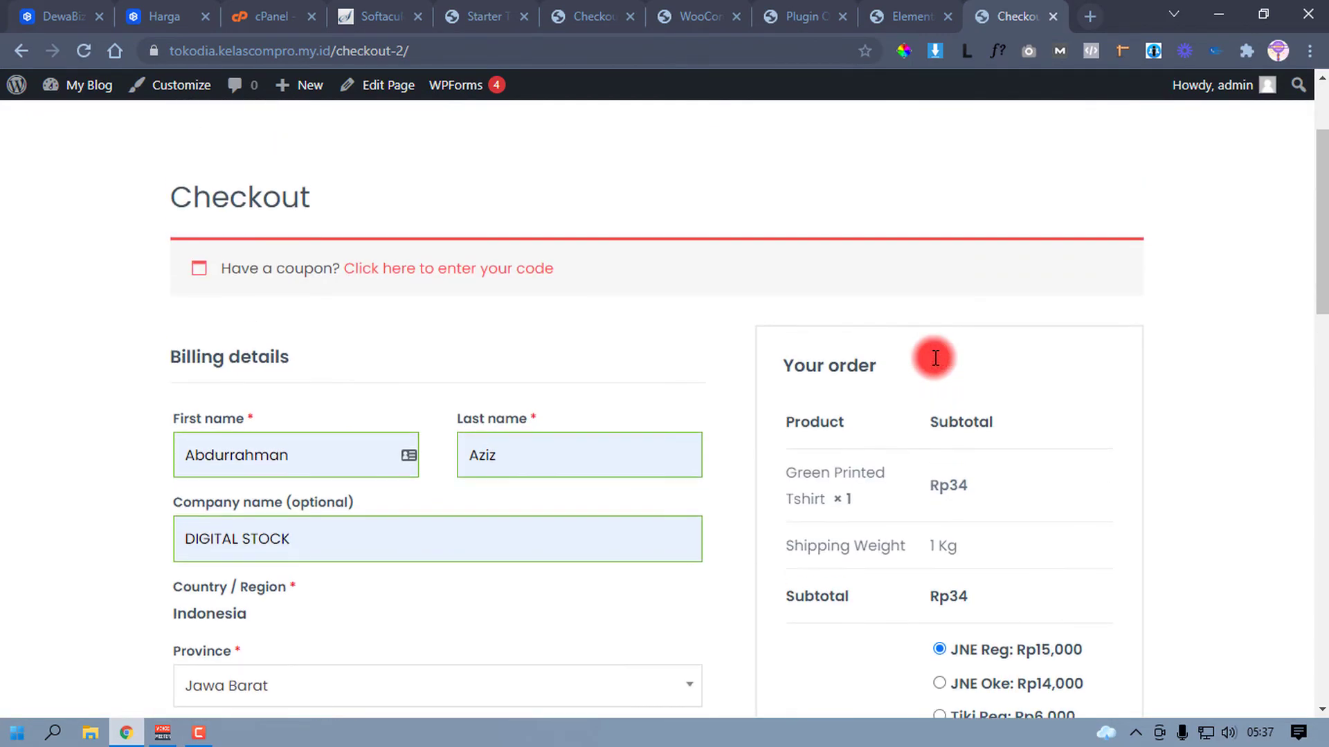
scroll(935, 358, down, 9)
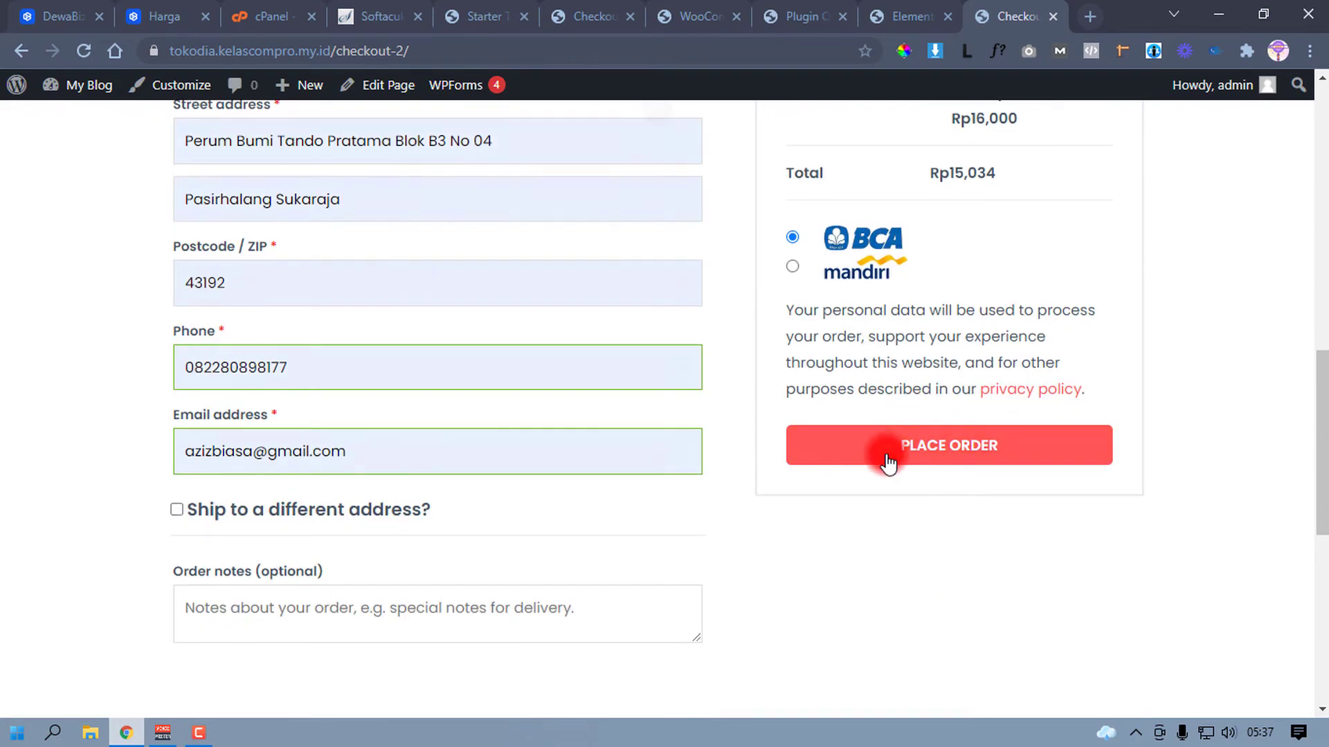
click(884, 457)
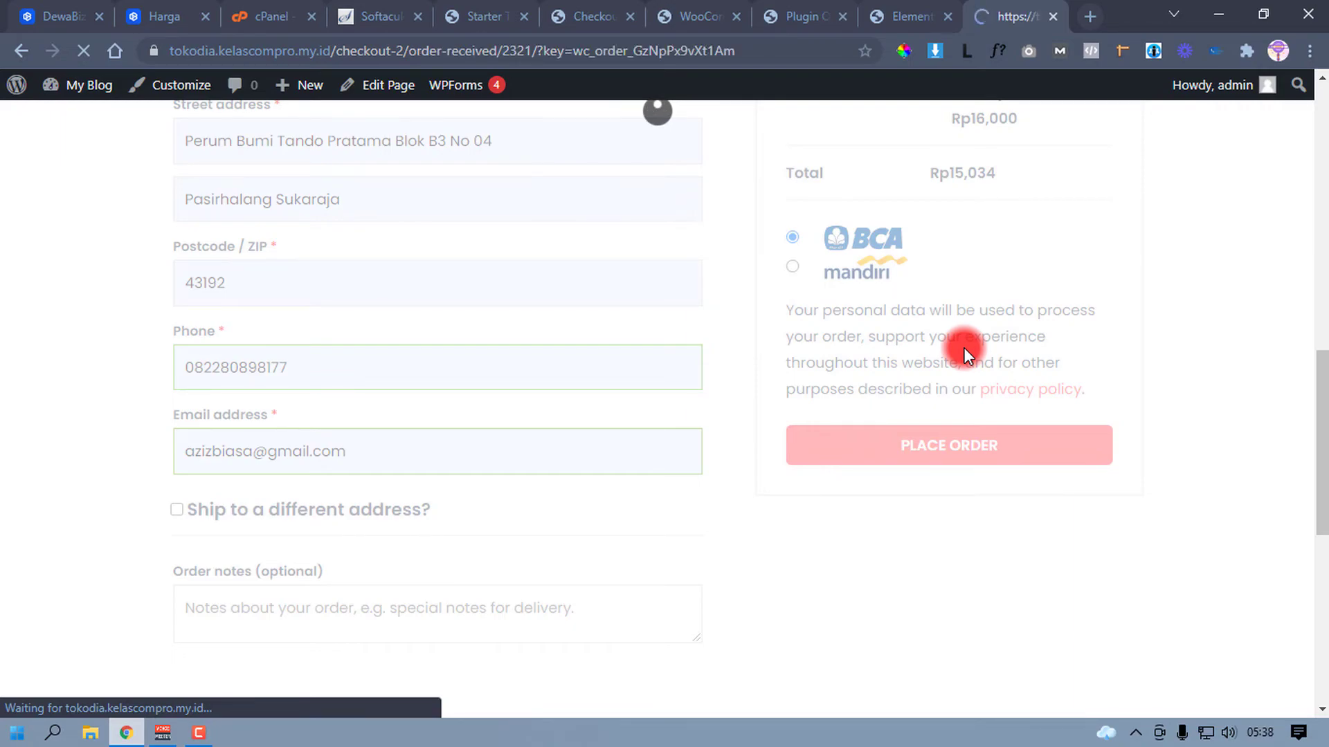
Step: Examine the order confirmation, including the bank account details for payment, the order details and the billing and shipping addresses
scroll(455, 475, down, 4)
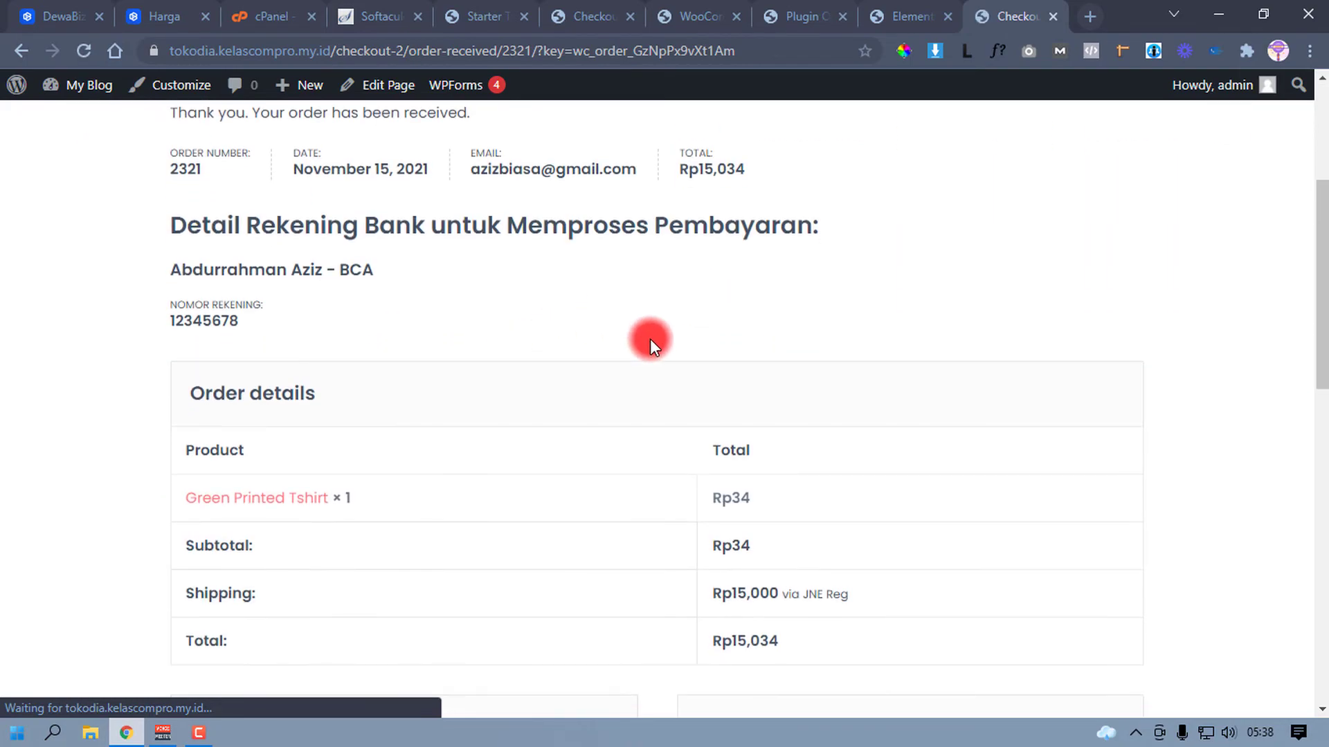
scroll(498, 472, down, 11)
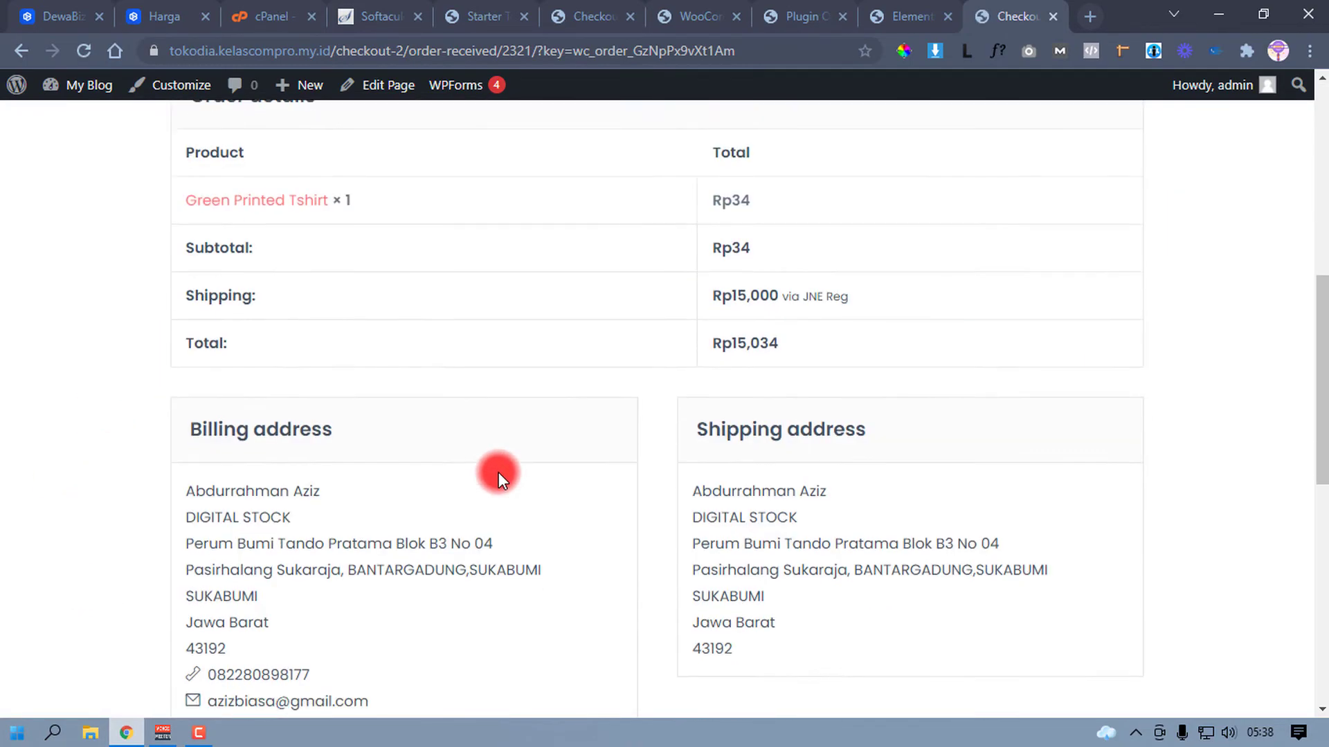
scroll(500, 465, up, 1)
scroll(499, 465, down, 2)
scroll(500, 465, up, 10)
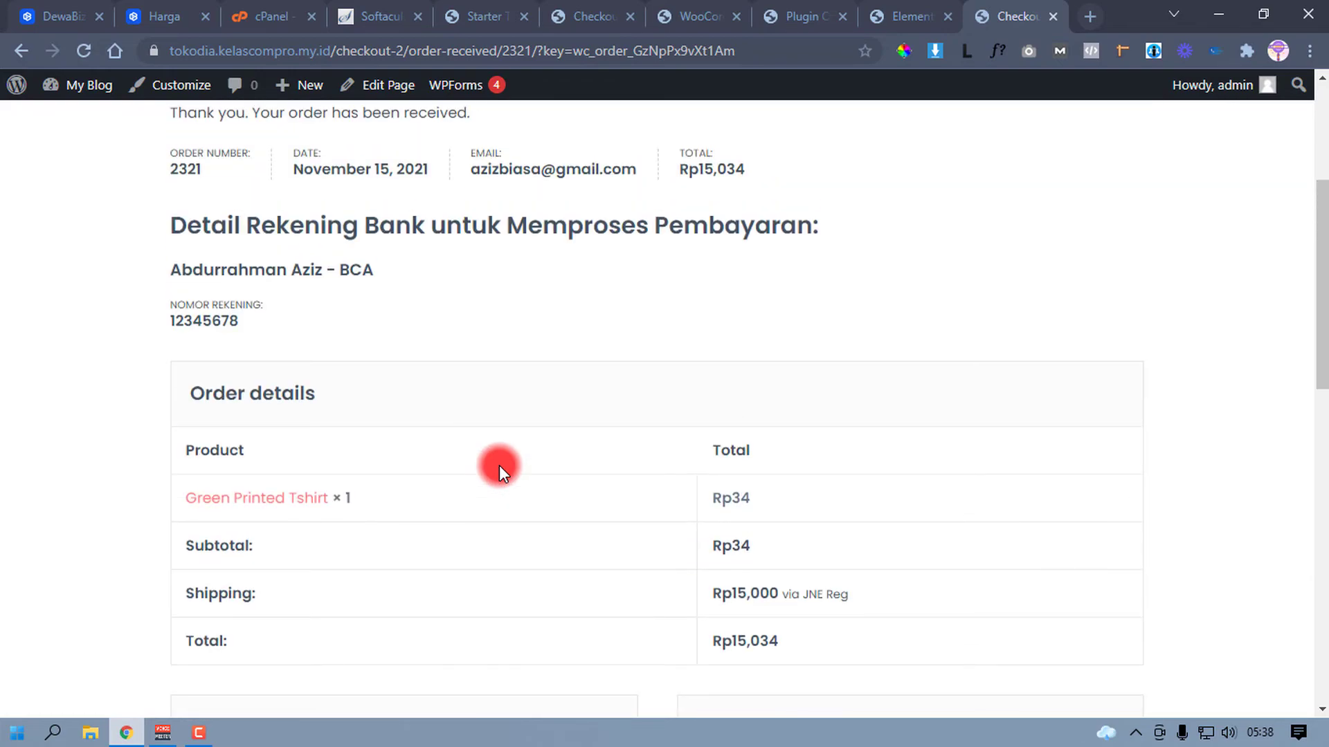
scroll(587, 414, up, 5)
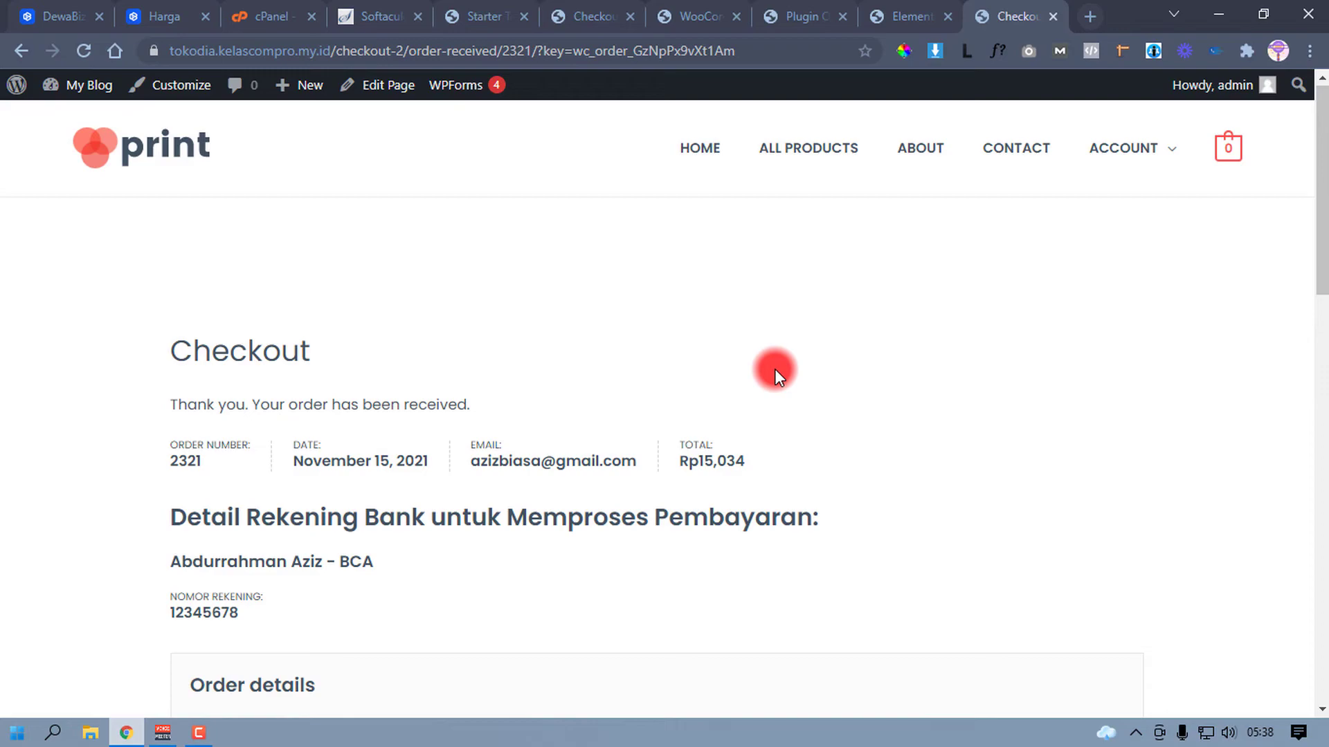
Step: Return to the store's home page and look through its banner, product listings, client reviews and footer
click(167, 166)
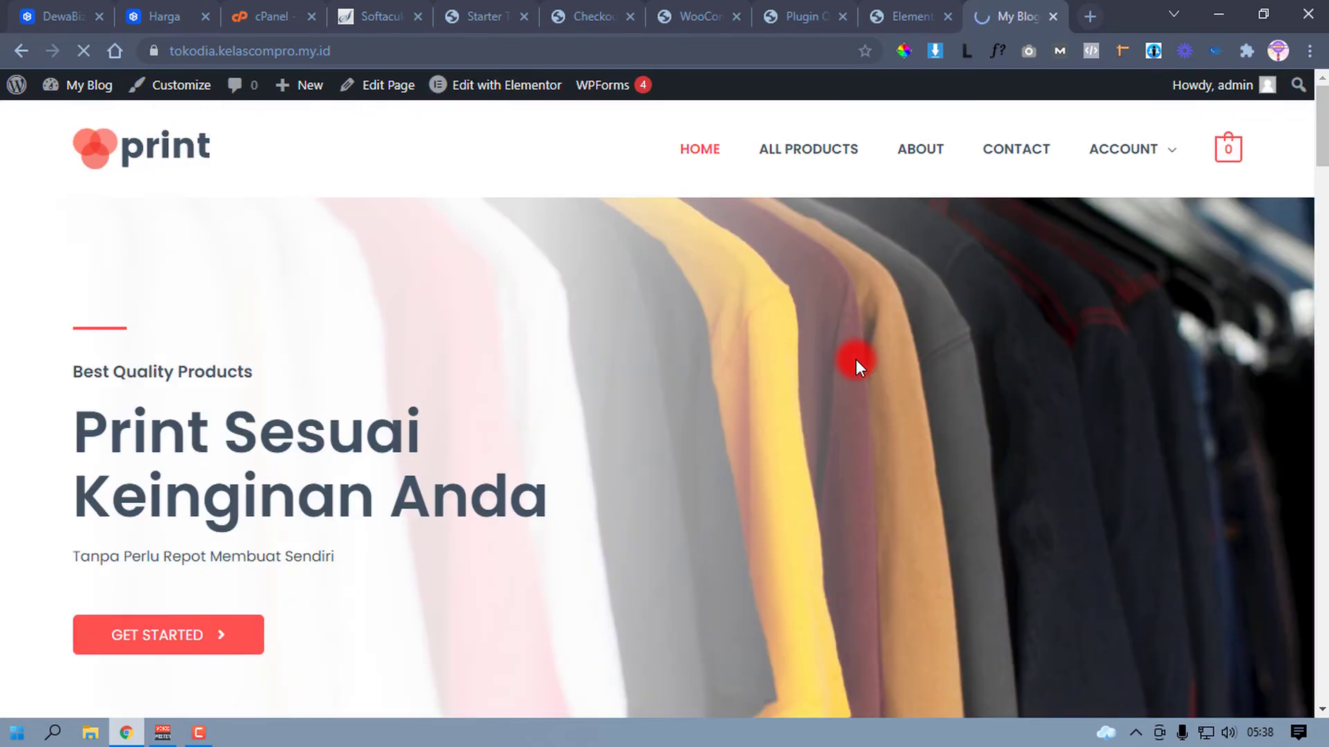
scroll(856, 359, down, 15)
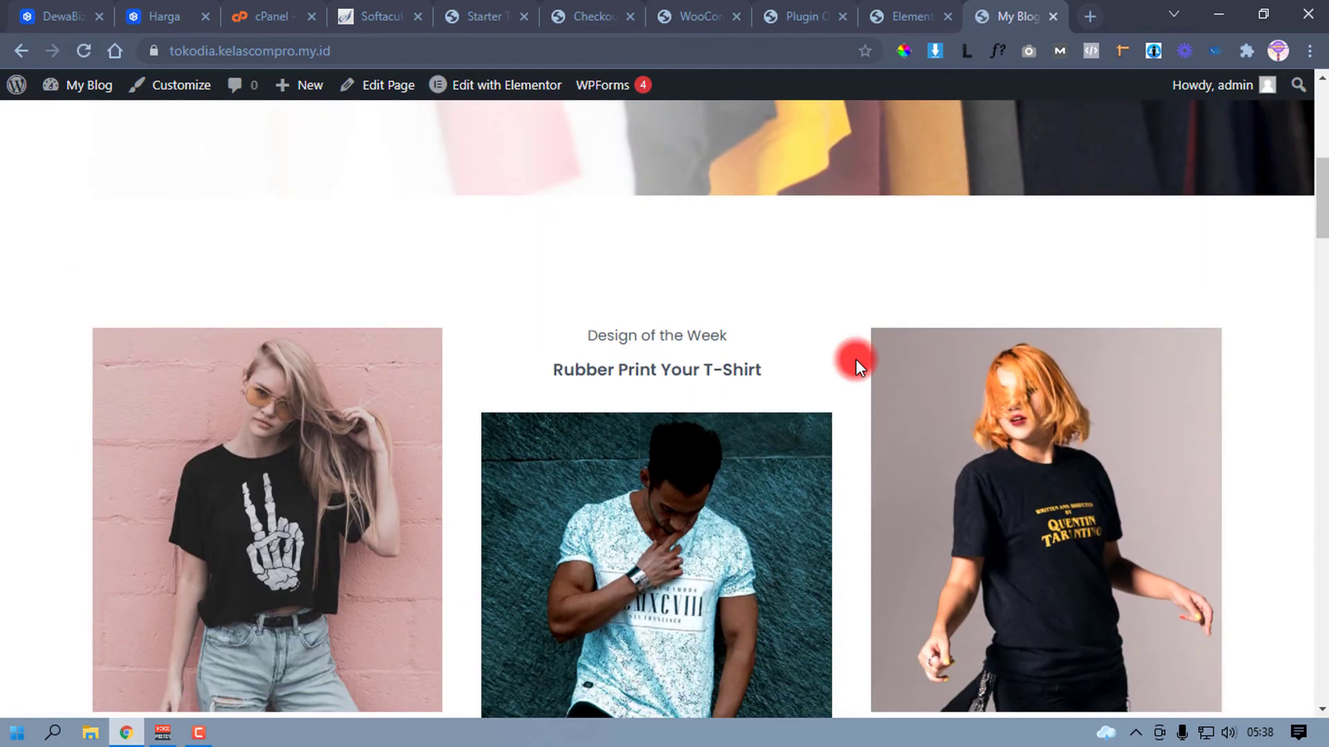
scroll(855, 359, down, 14)
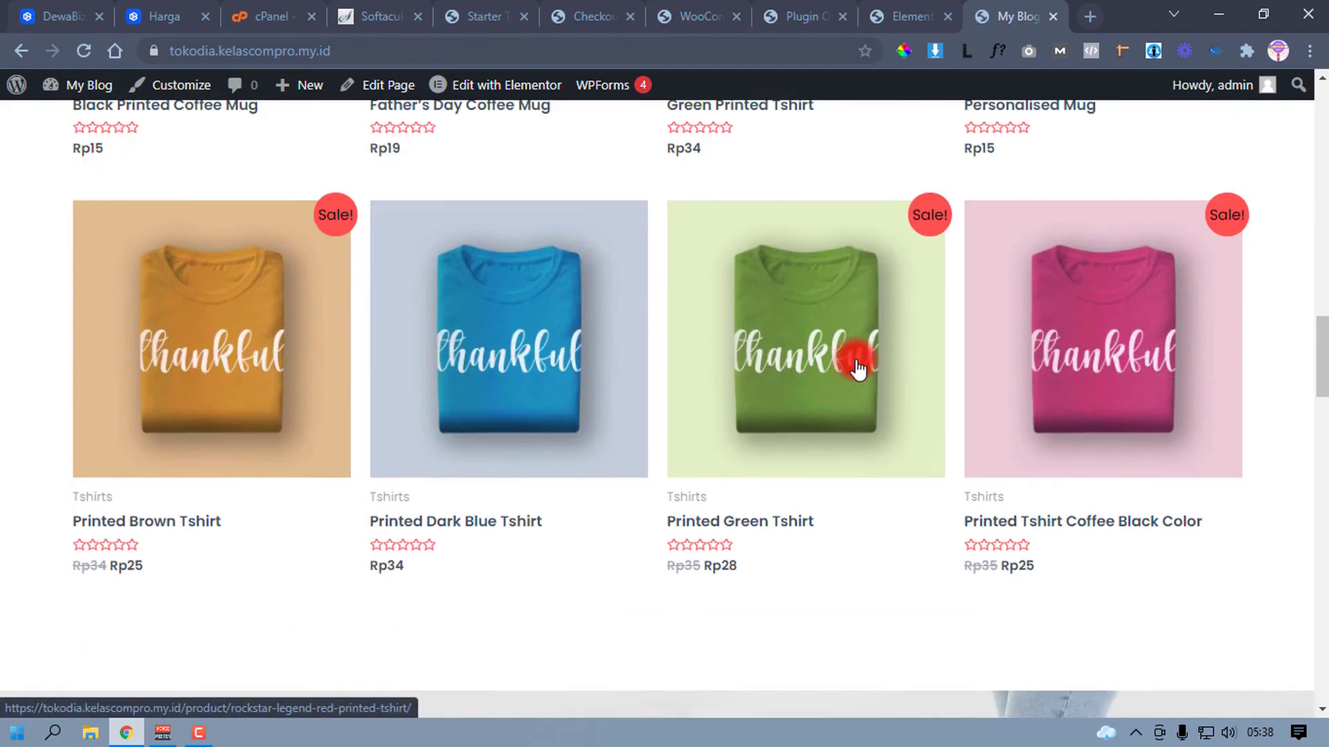
scroll(855, 360, down, 5)
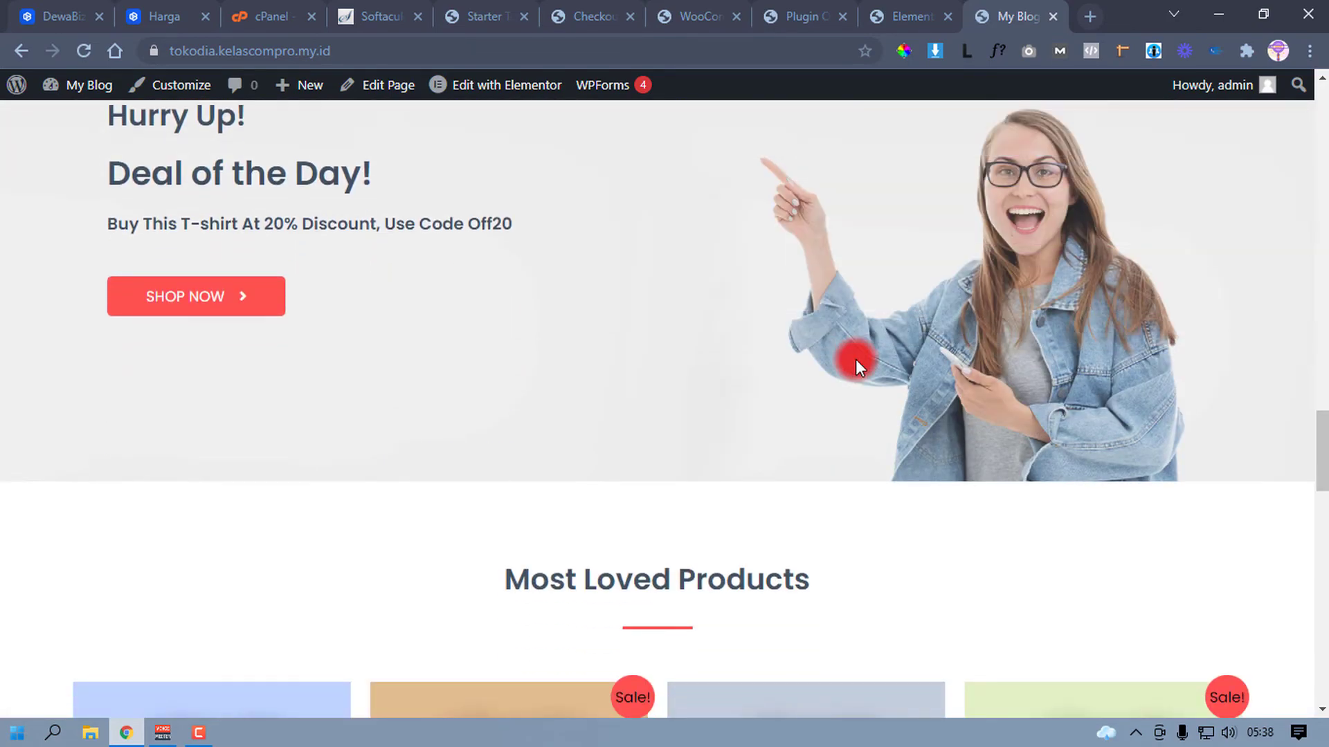
scroll(855, 359, down, 6)
scroll(855, 359, down, 2)
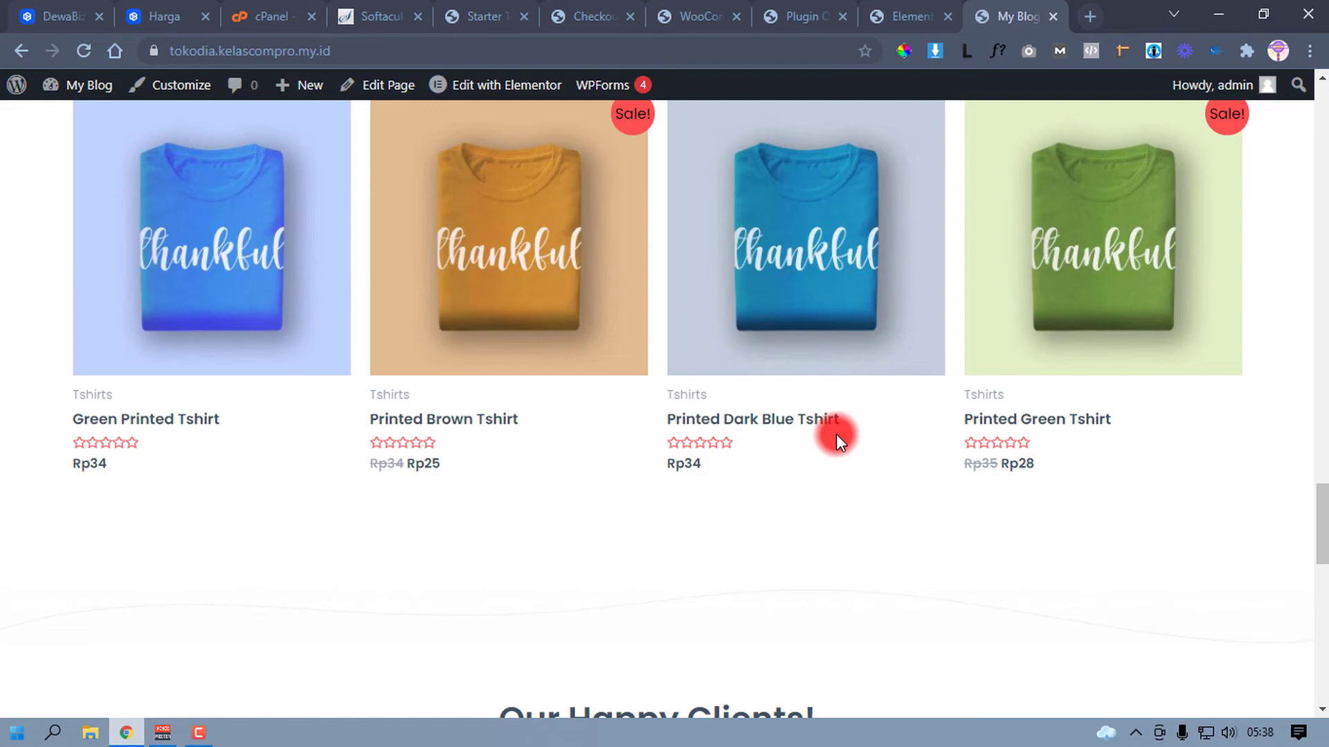
scroll(835, 434, down, 7)
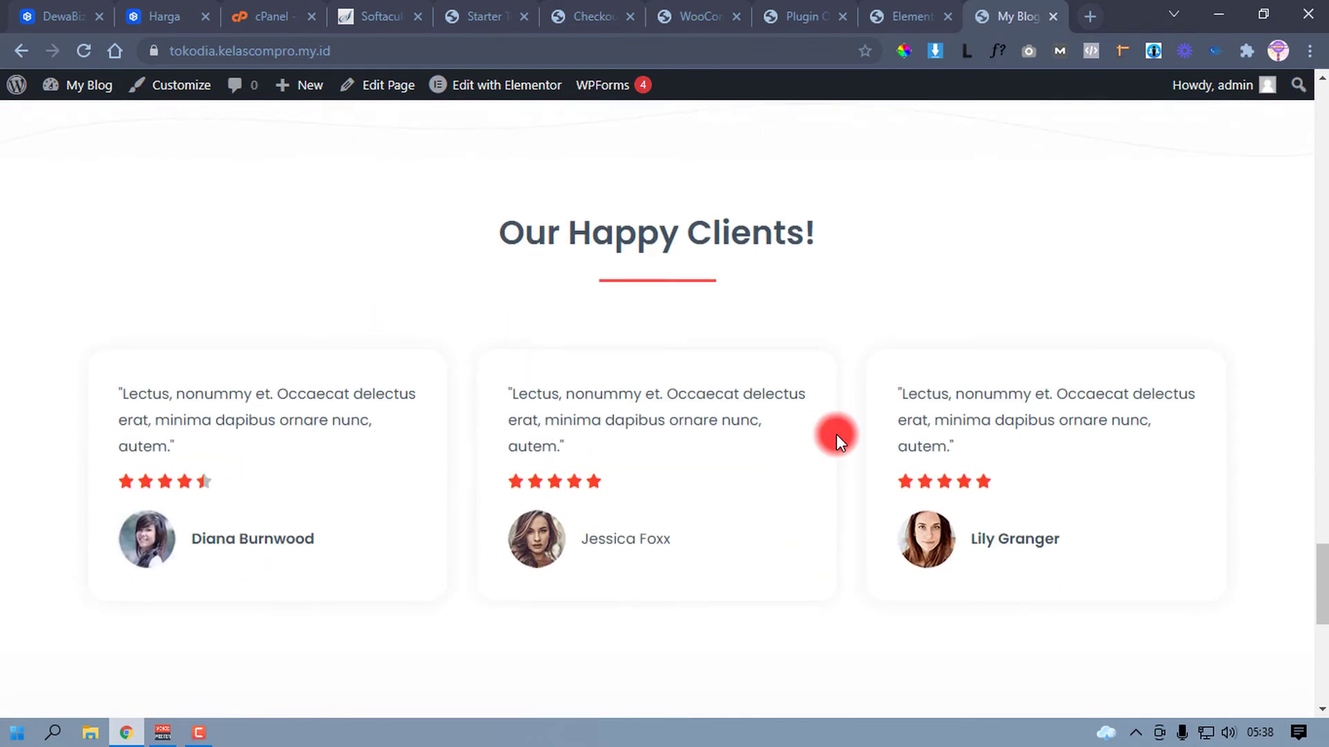
scroll(835, 434, down, 5)
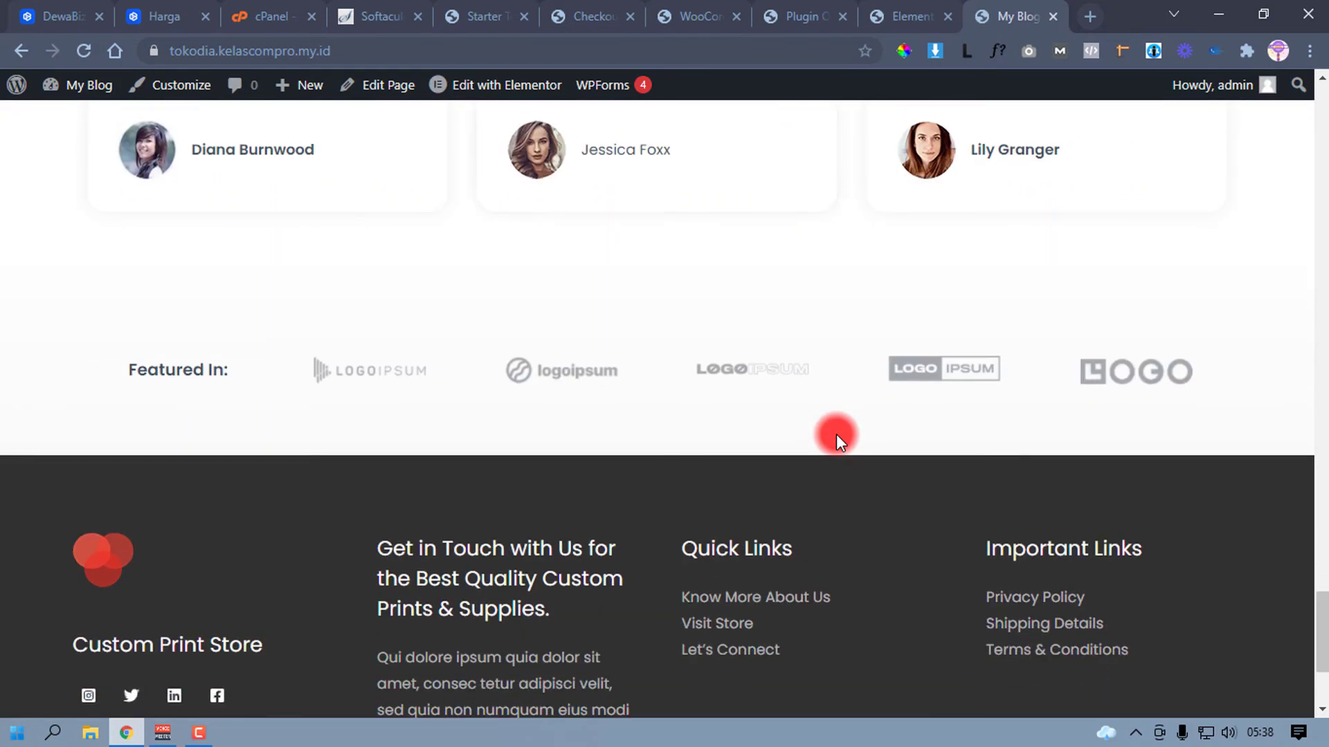
scroll(836, 434, down, 3)
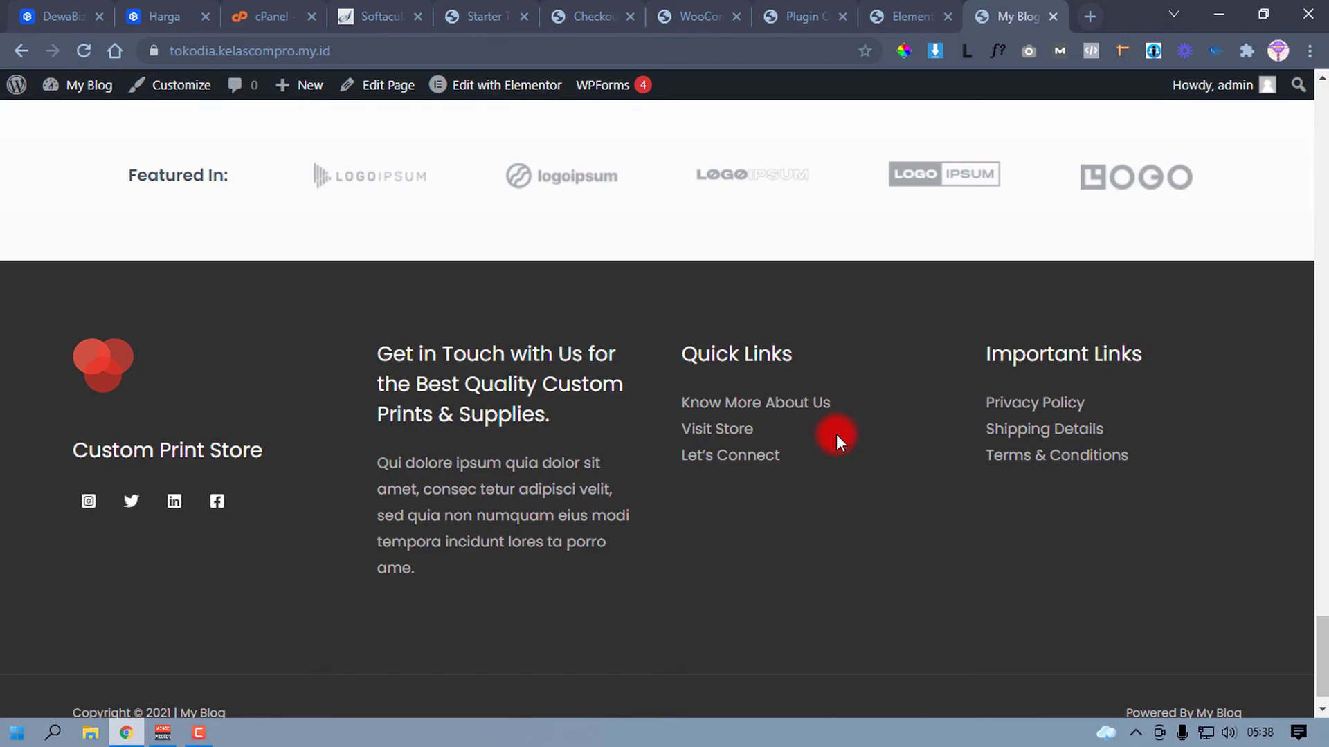
scroll(833, 446, down, 1)
scroll(834, 446, up, 5)
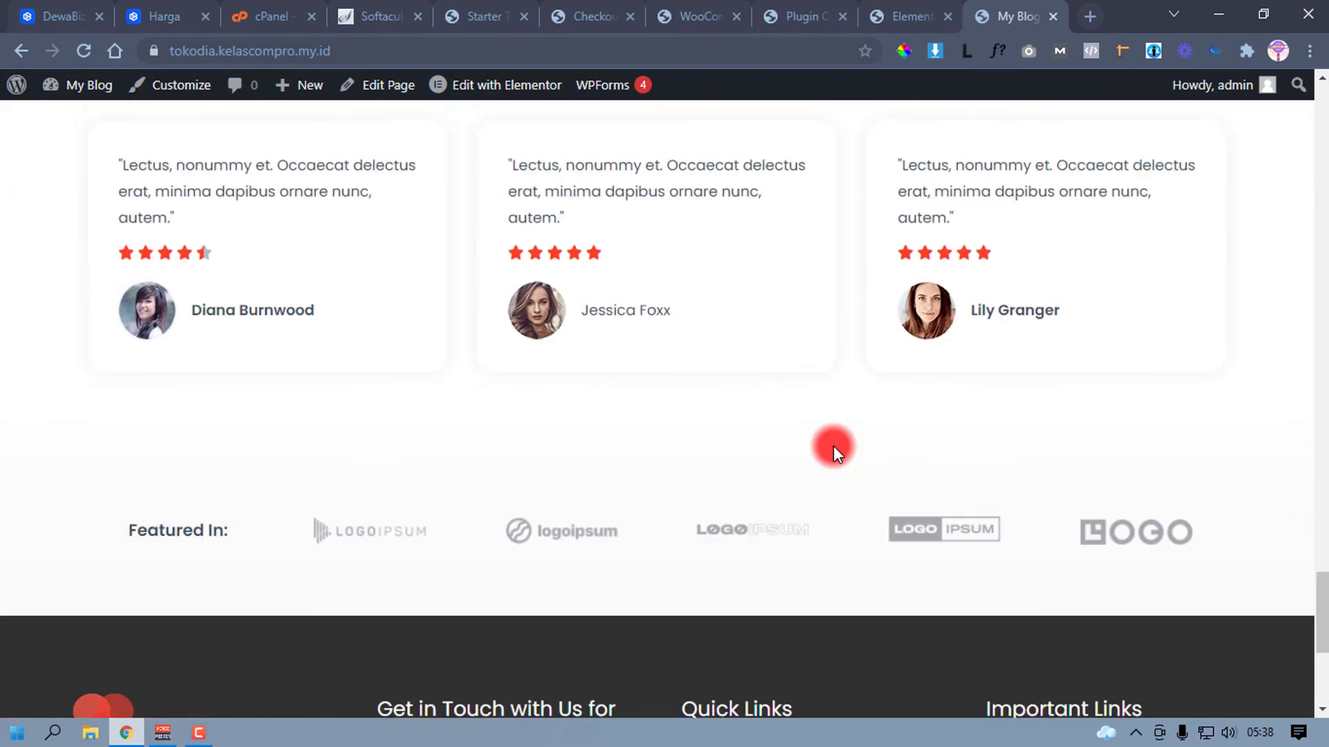
scroll(833, 446, up, 15)
scroll(834, 446, down, 8)
scroll(834, 446, up, 5)
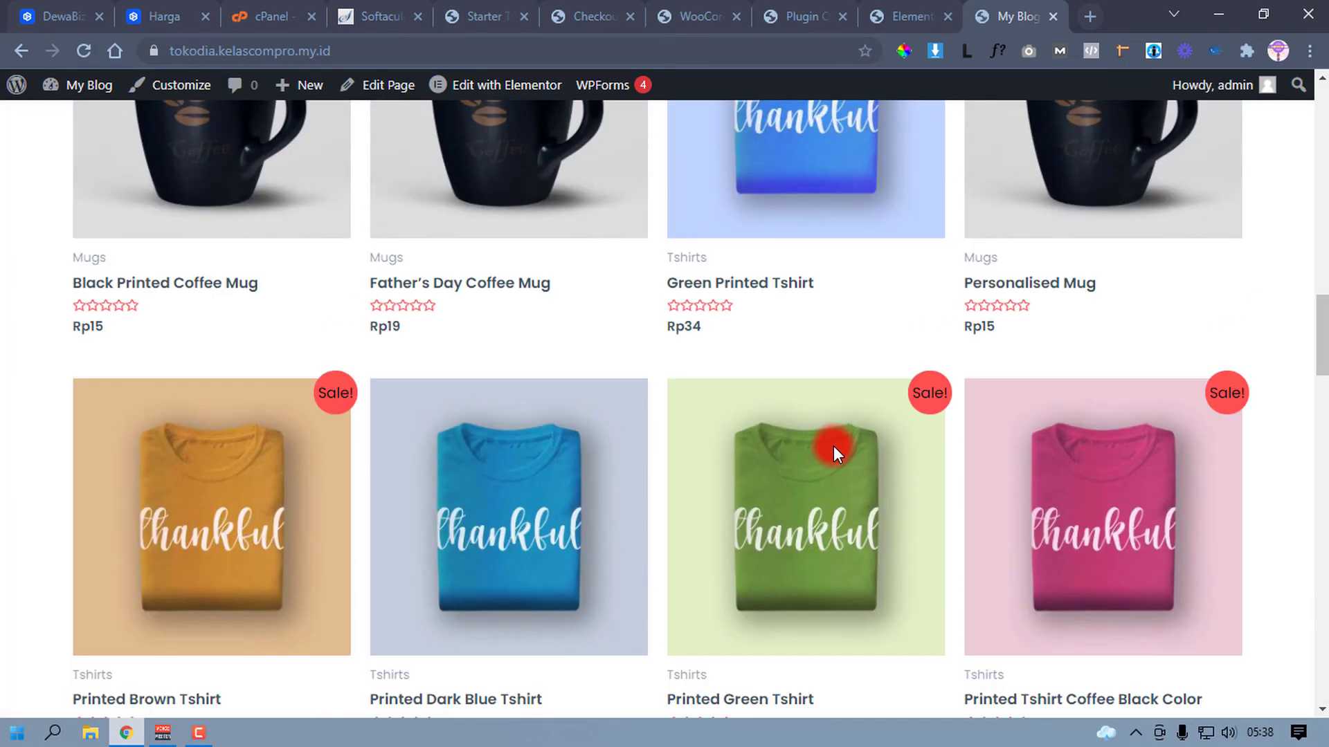
scroll(833, 446, up, 15)
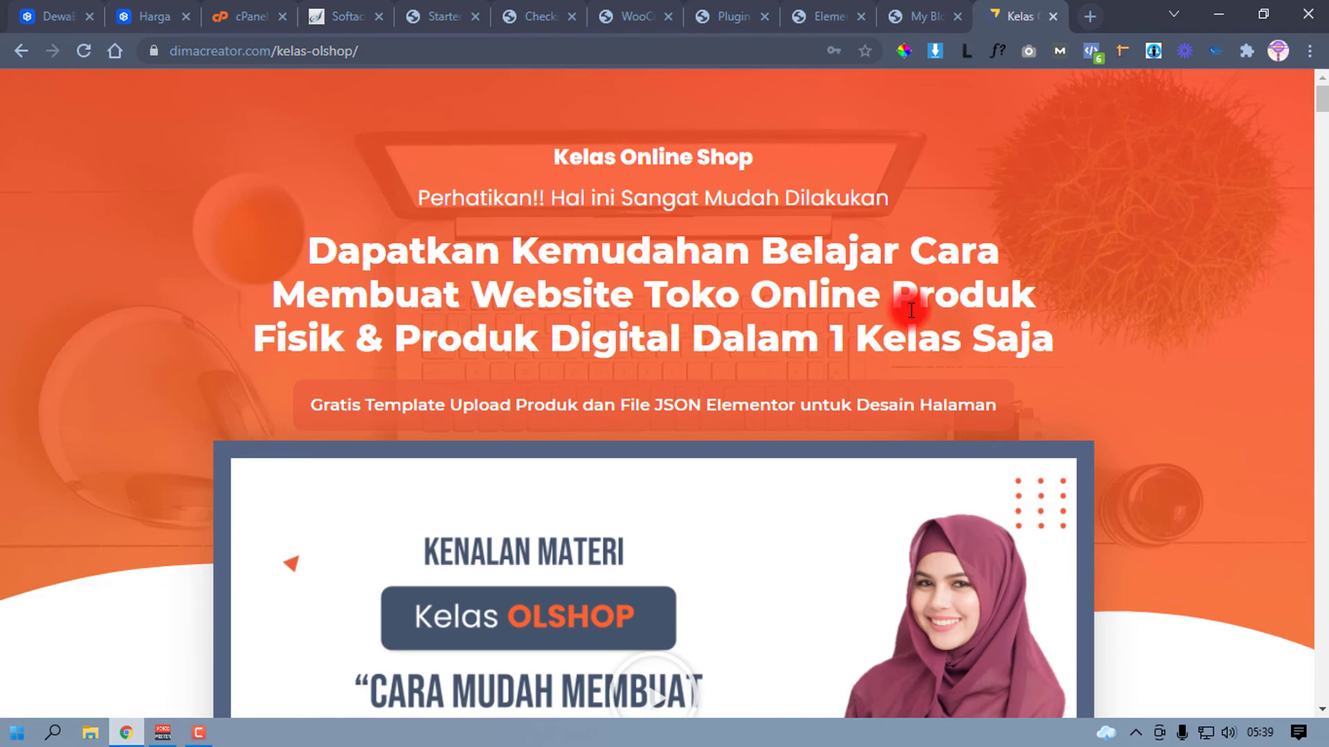
Step: Examine the Kelas Online Shop course page on dimacreator.com, down to its list of learning materials
scroll(759, 339, down, 1)
scroll(759, 337, down, 15)
scroll(757, 329, down, 20)
scroll(757, 329, up, 4)
scroll(757, 329, up, 7)
scroll(703, 353, down, 18)
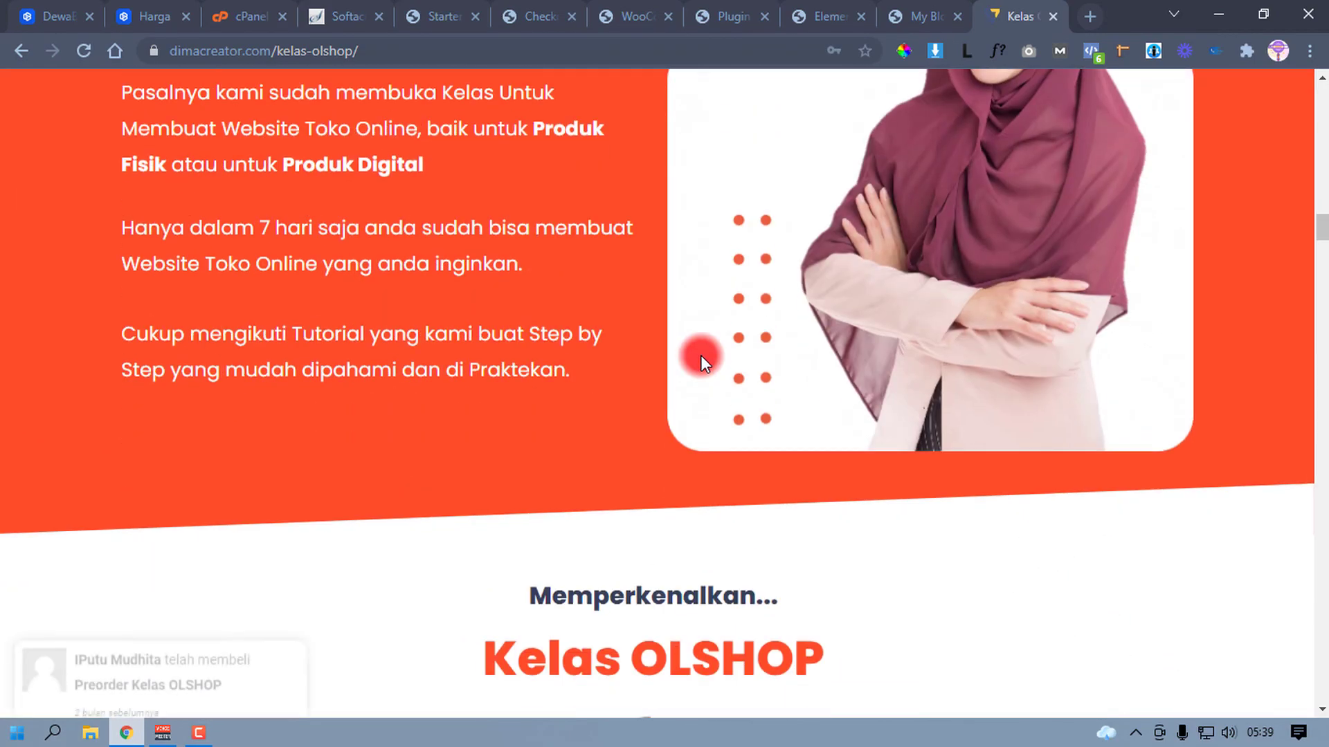
scroll(701, 355, down, 15)
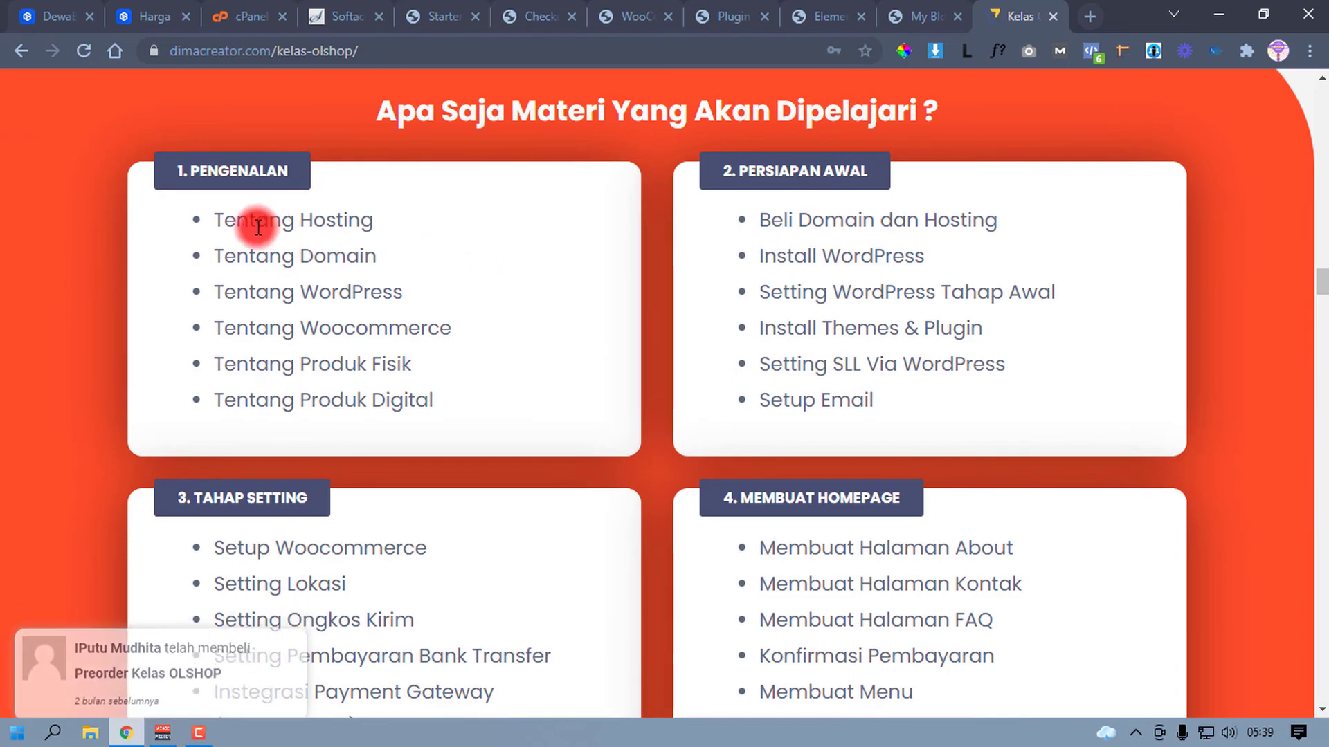
drag(219, 221, 359, 216)
click(305, 202)
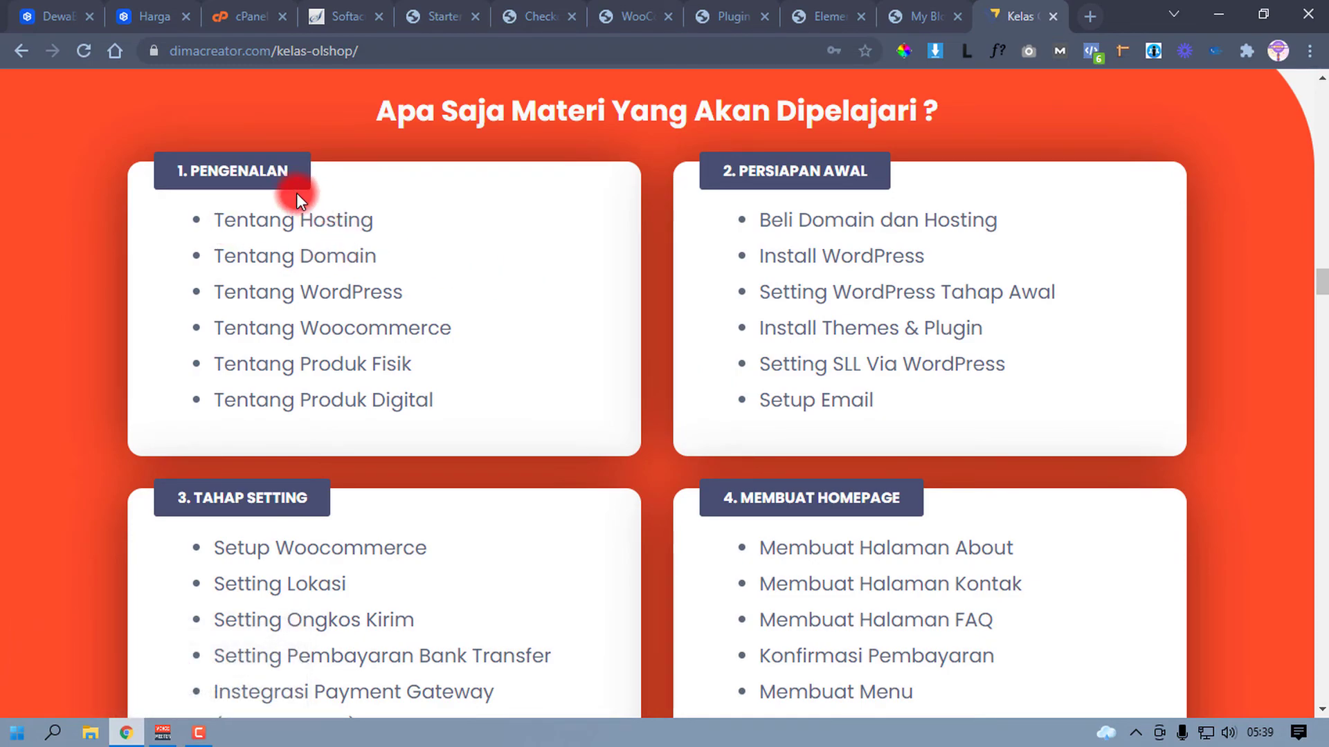